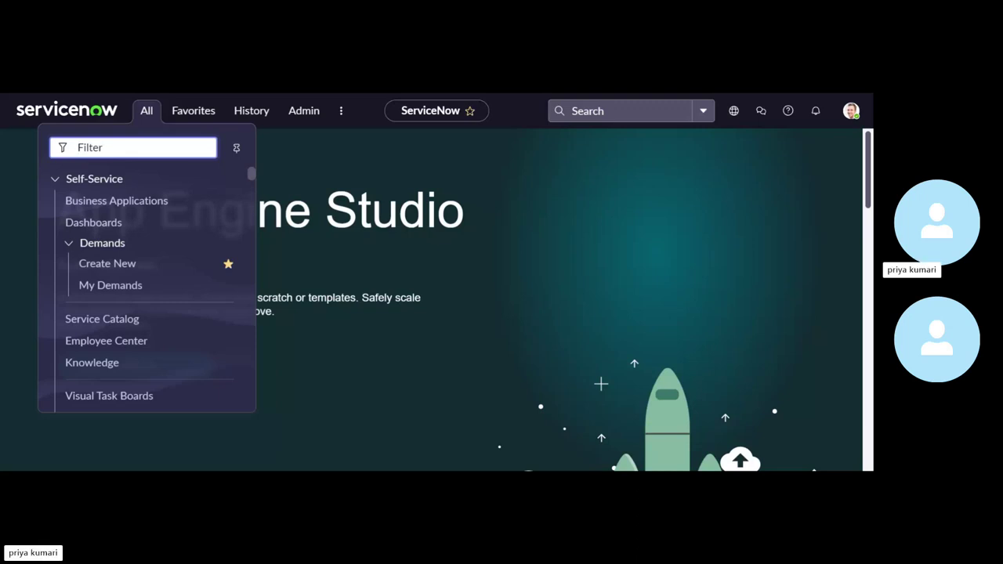
Filter the navigator for "maintain item" and open the Maintain Items list under Catalog Definitions
text(main )
text(table)
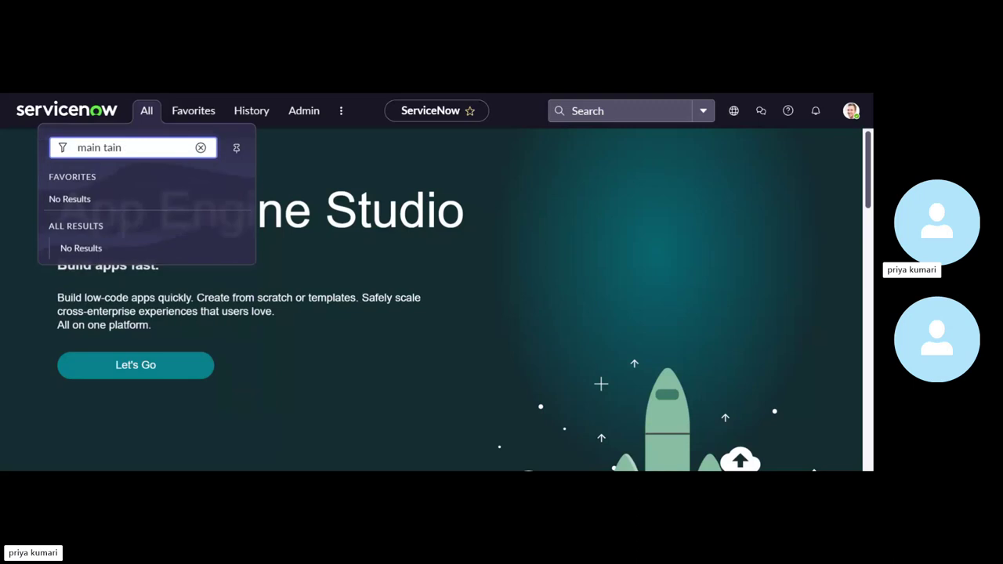
key(BackSpace)
key(BackSpace)
key(BackSpace)
key(BackSpace)
key(BackSpace)
key(BackSpace)
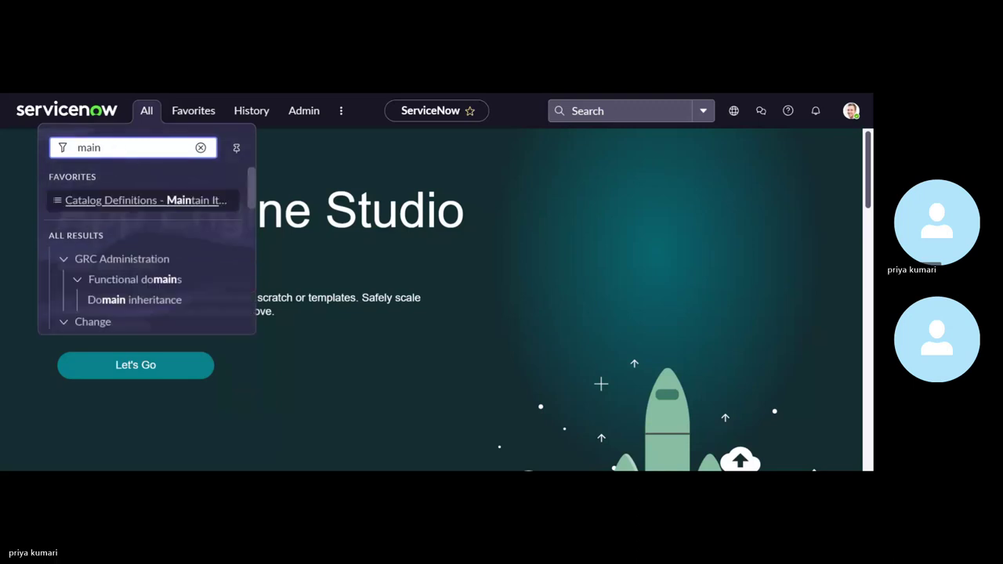
text(tain)
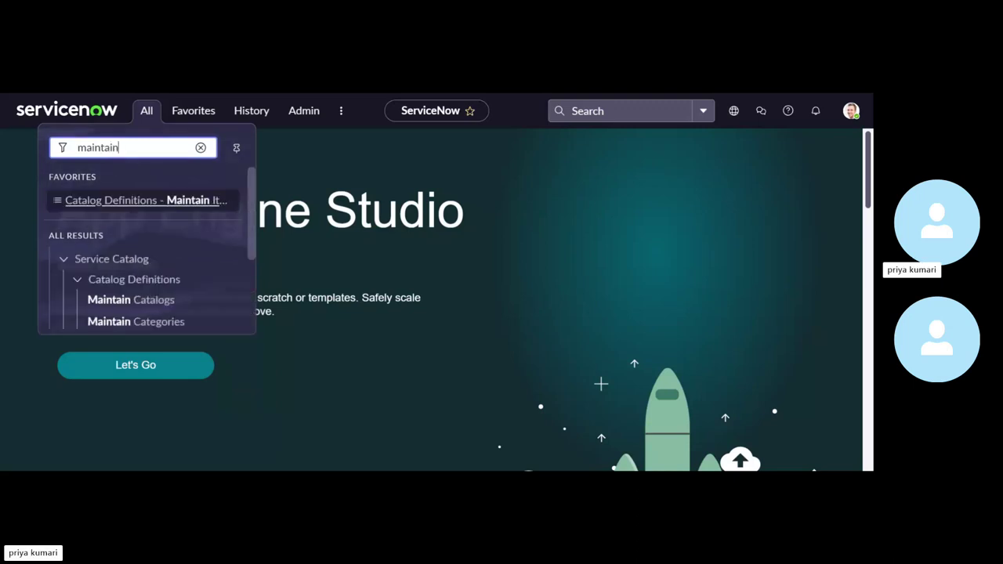
text( item)
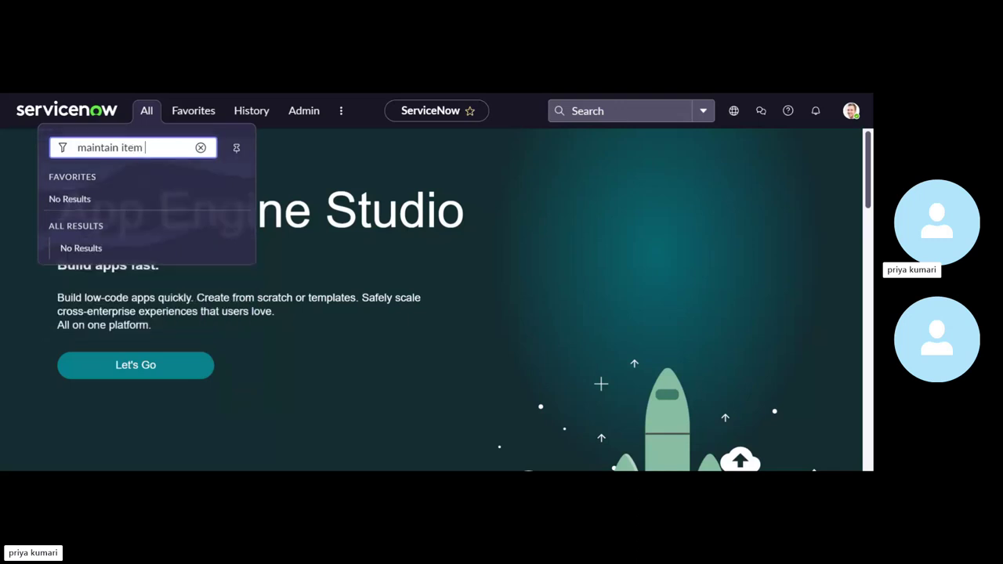
key(BackSpace)
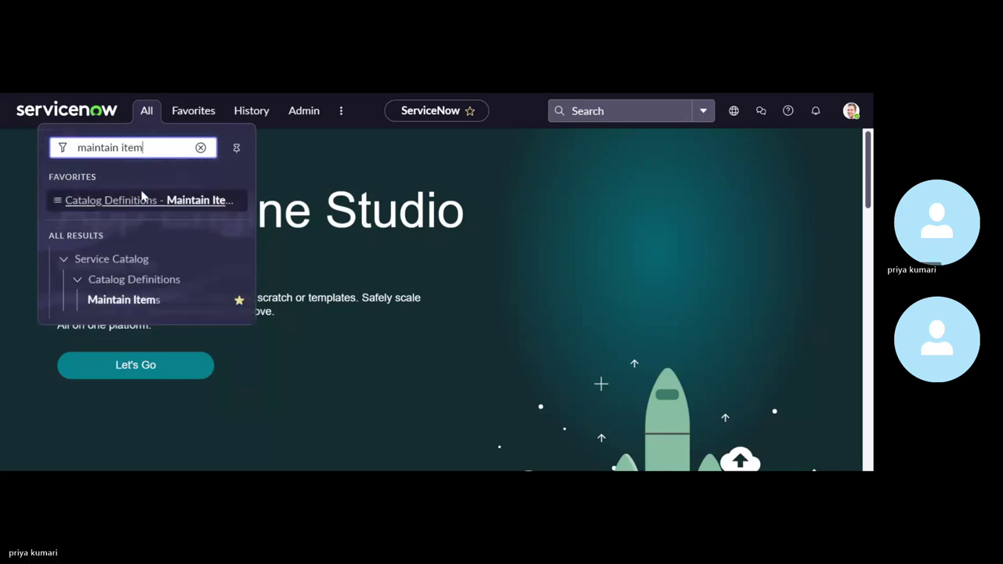
click(148, 303)
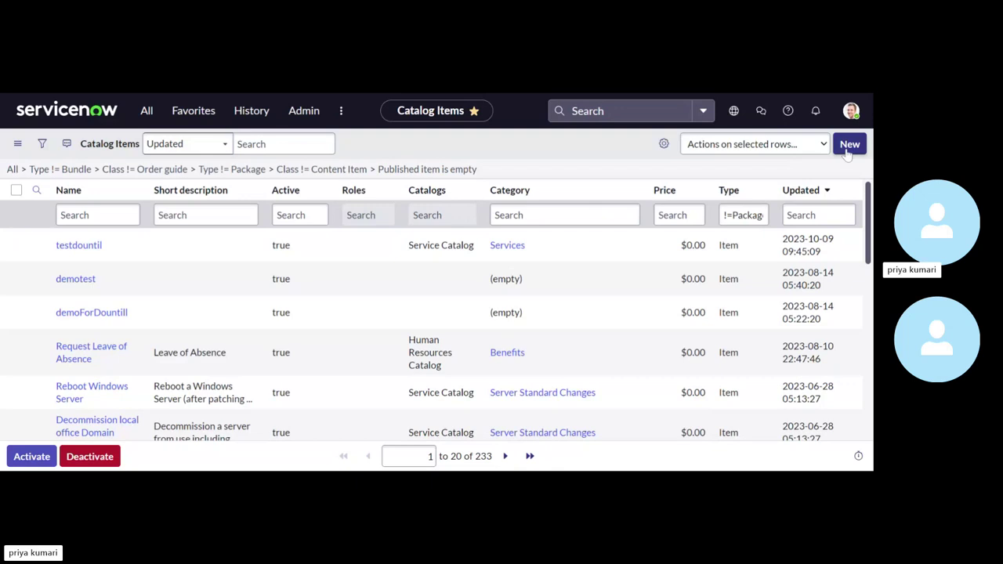
Create a new catalog item and name it "Add member to the group"
click(849, 147)
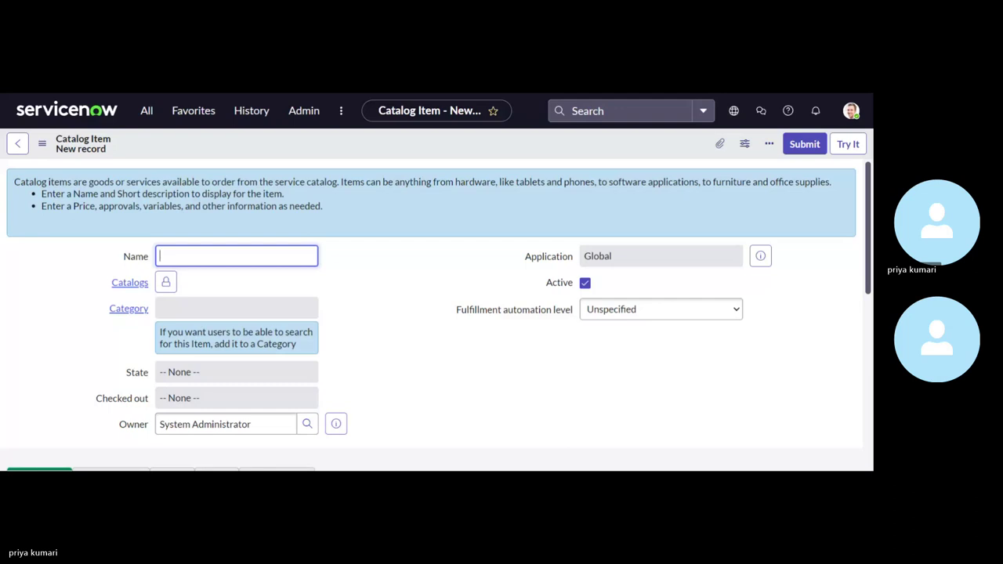
text(Add m)
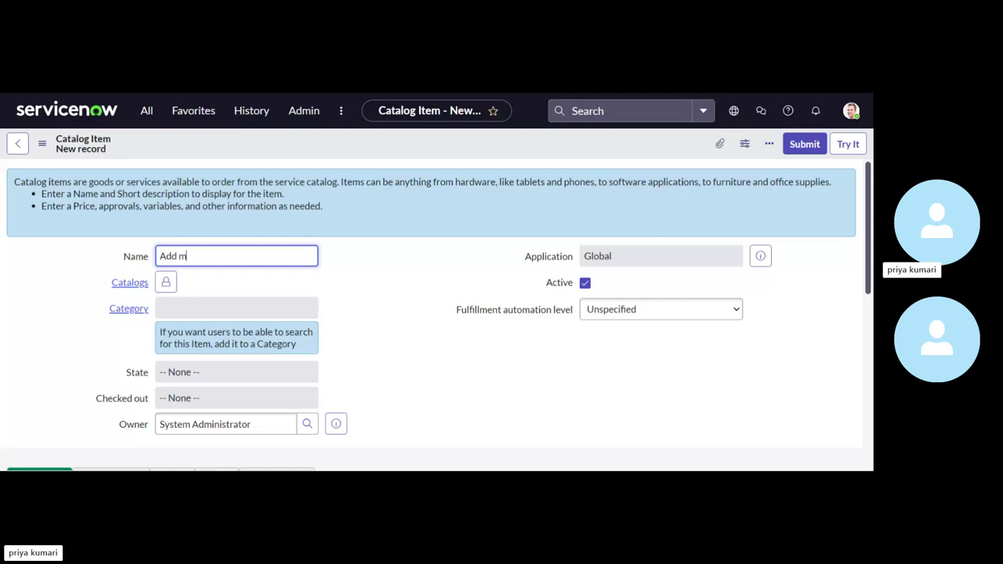
text(ember to the group)
Assign the item to the Service Catalog and lock the Catalogs selection
scroll(374, 322, down, 1)
click(166, 253)
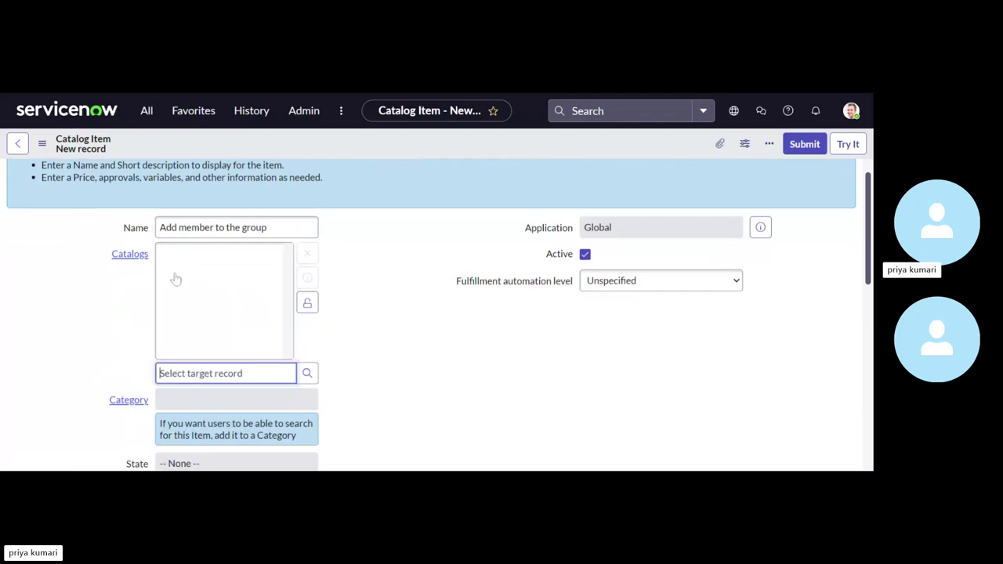
text(se)
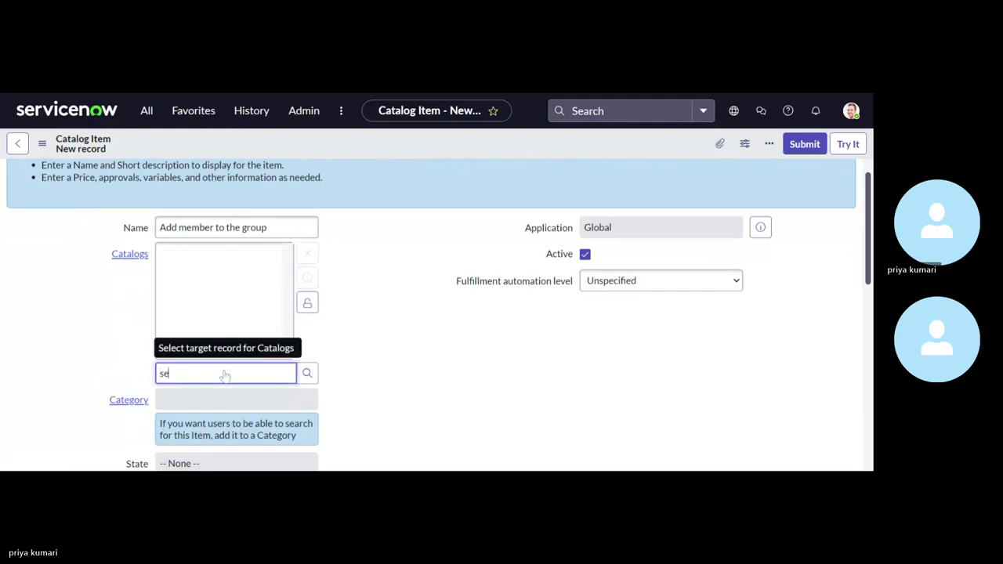
text(rvic)
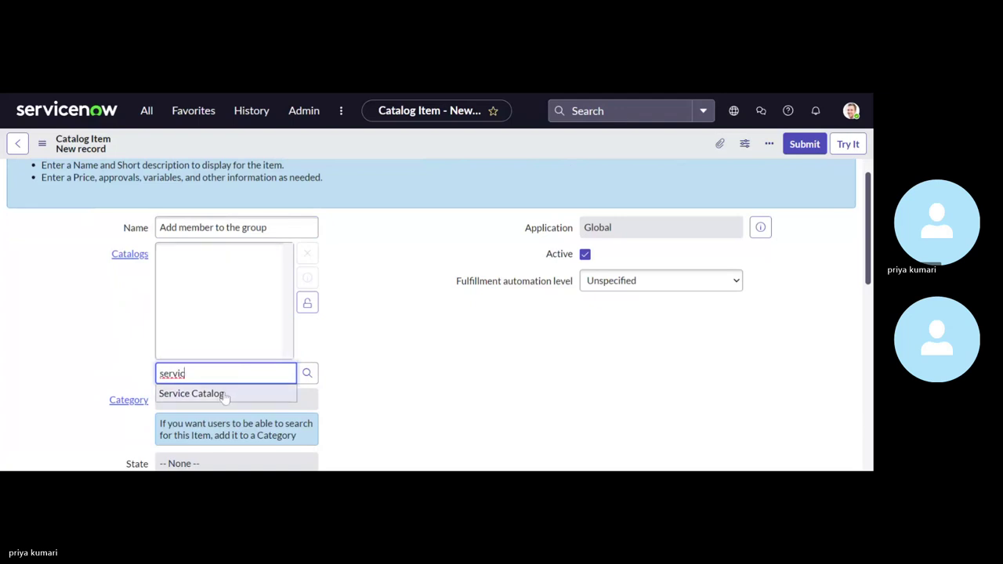
click(179, 395)
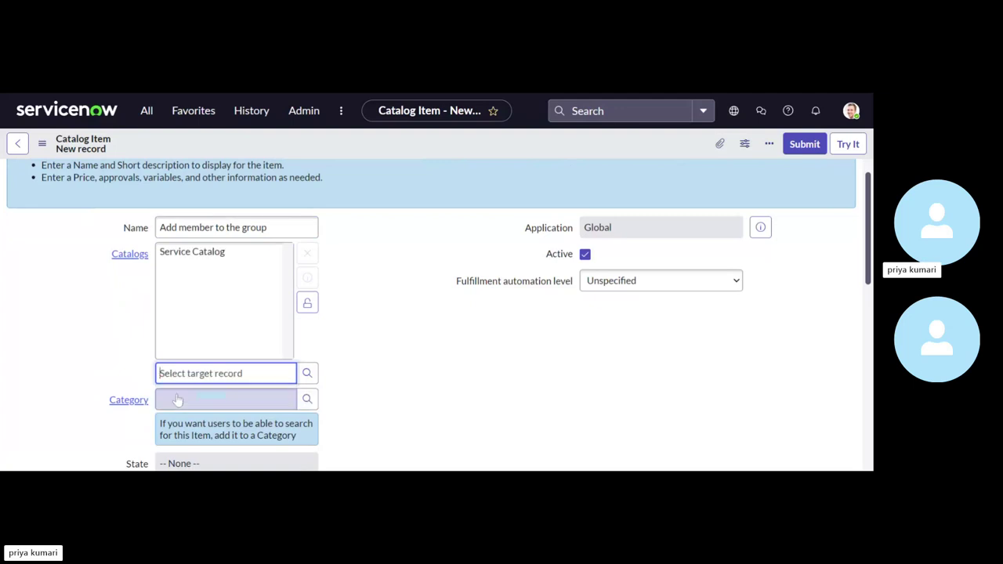
click(307, 303)
Enter "add group member to the selected group" as the item's short description
scroll(349, 334, down, 1)
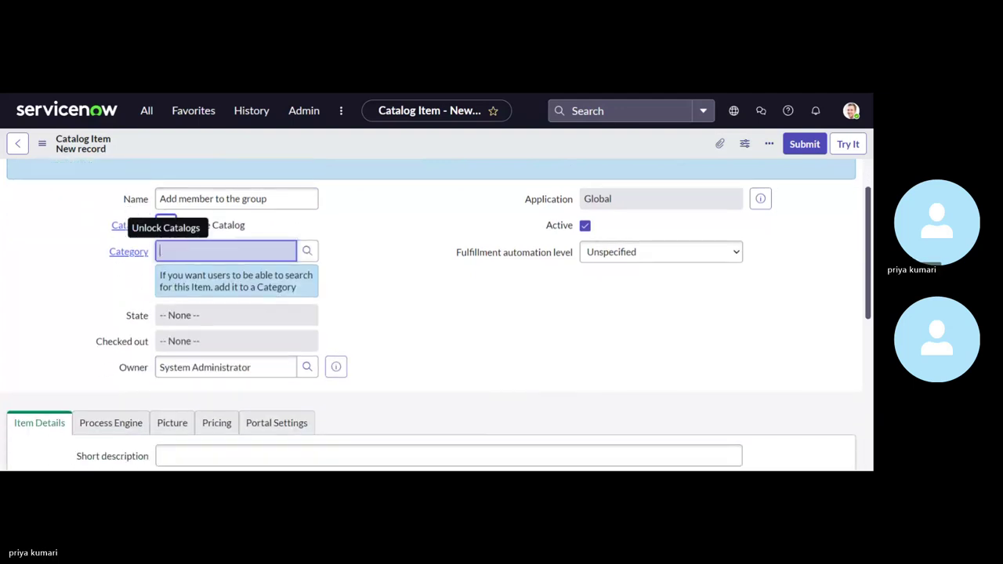
scroll(429, 283, down, 1)
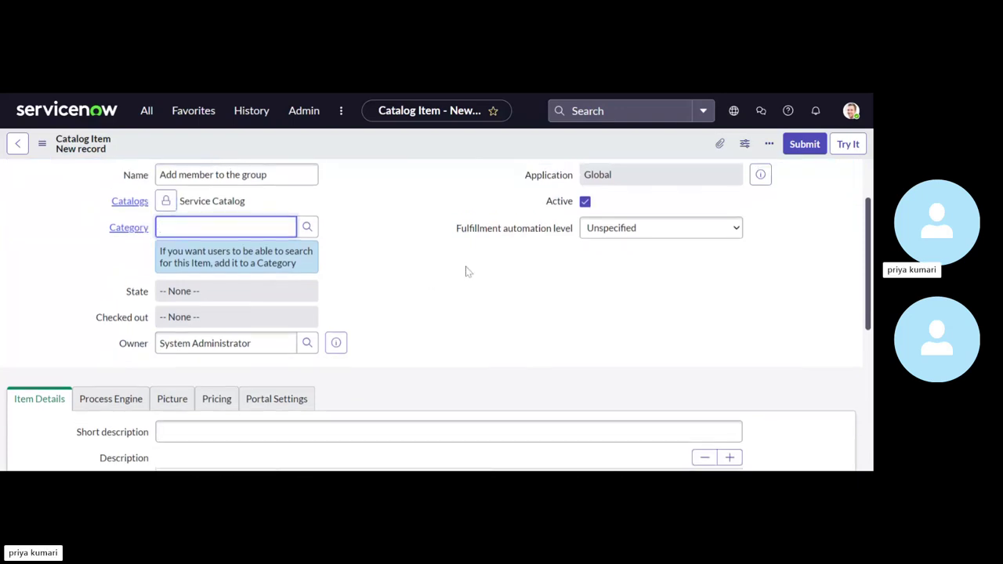
scroll(466, 271, down, 5)
click(165, 276)
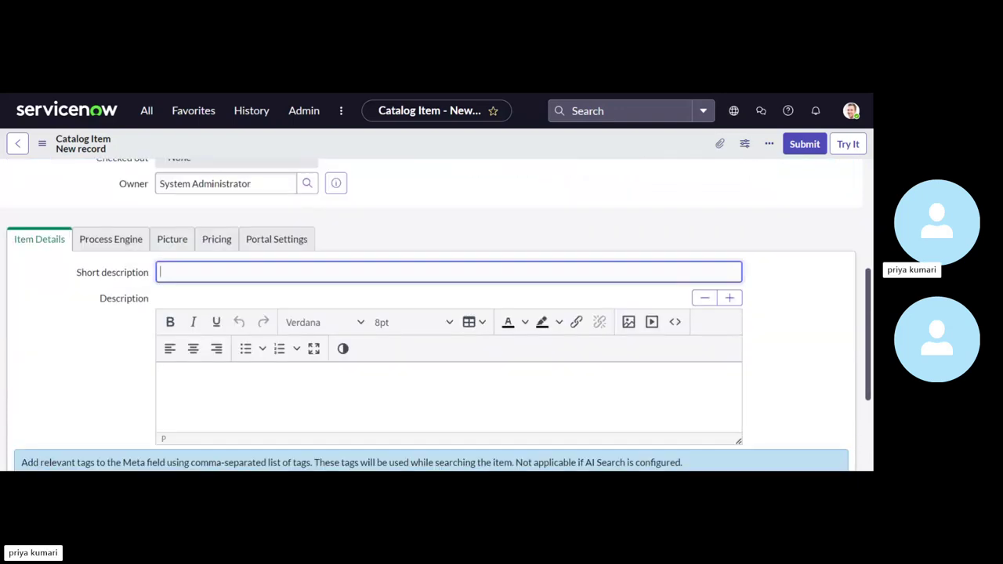
text(add group member to )
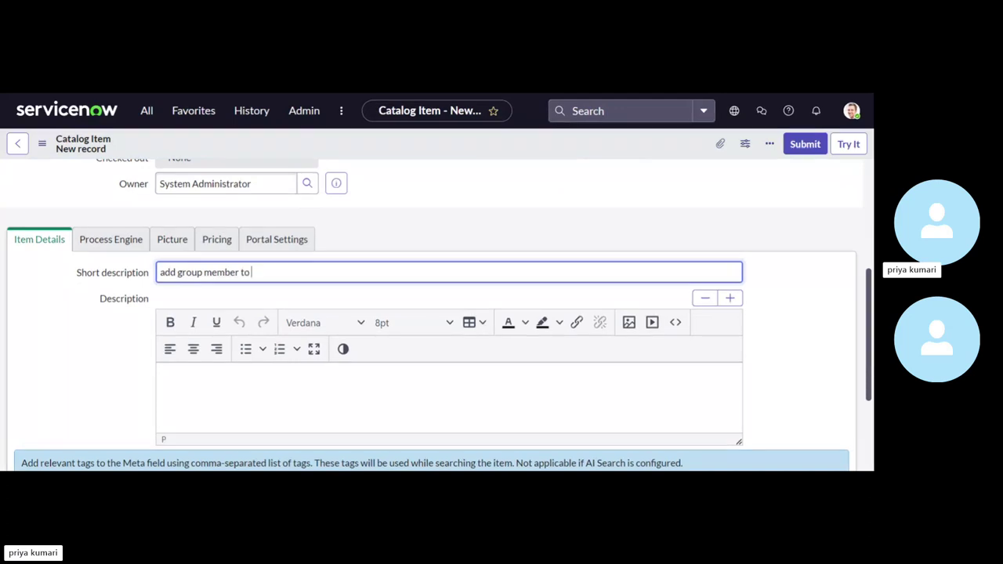
text(the select)
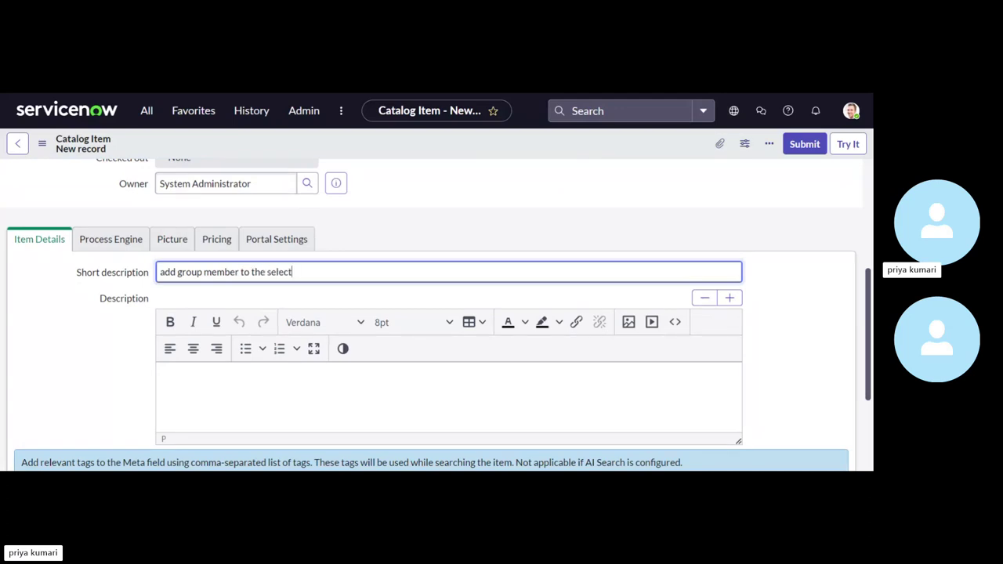
text(ed group)
Write the item's description as "Using this catalog you can add selected members to the selected group"
scroll(186, 313, down, 1)
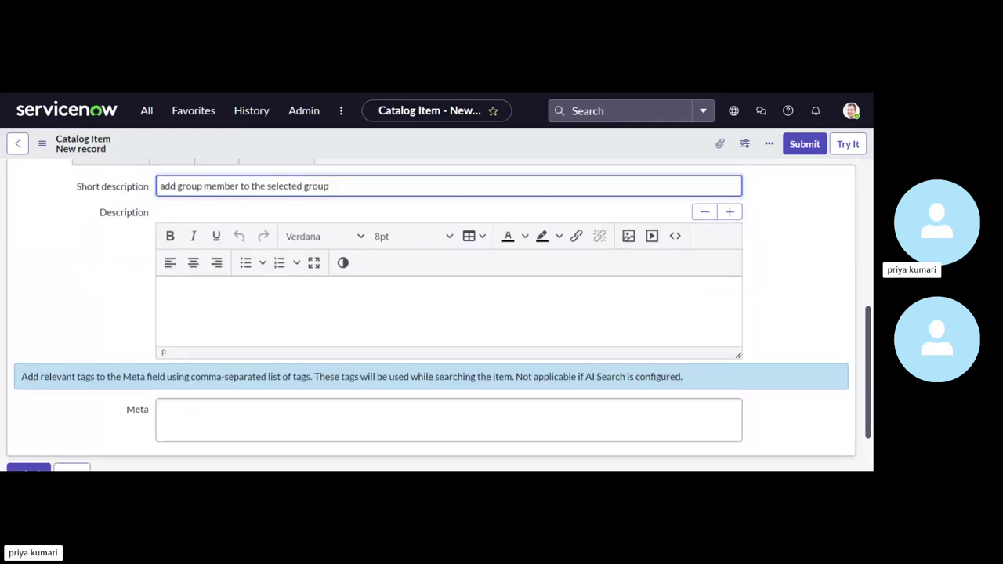
click(205, 304)
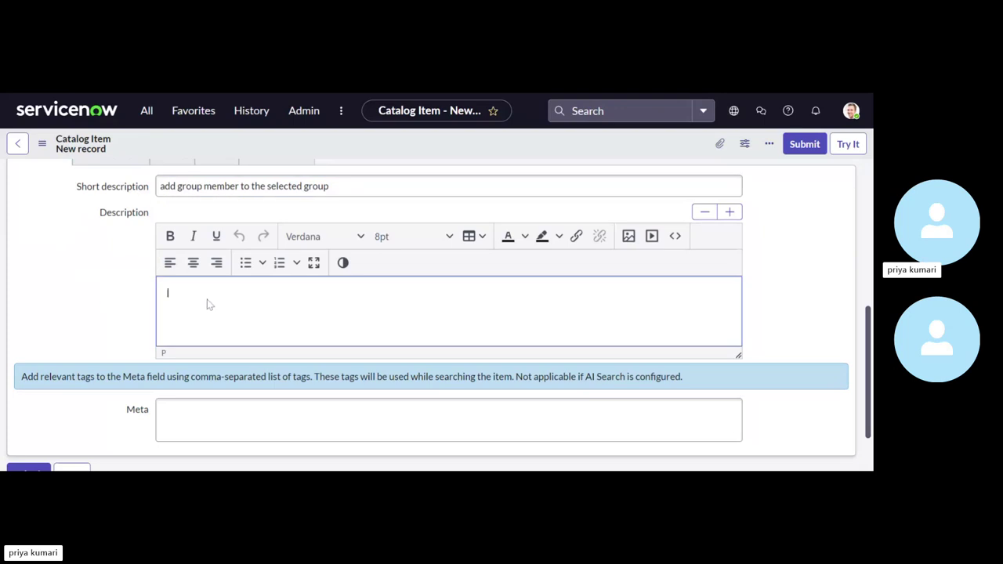
text(using this catalog you can add members)
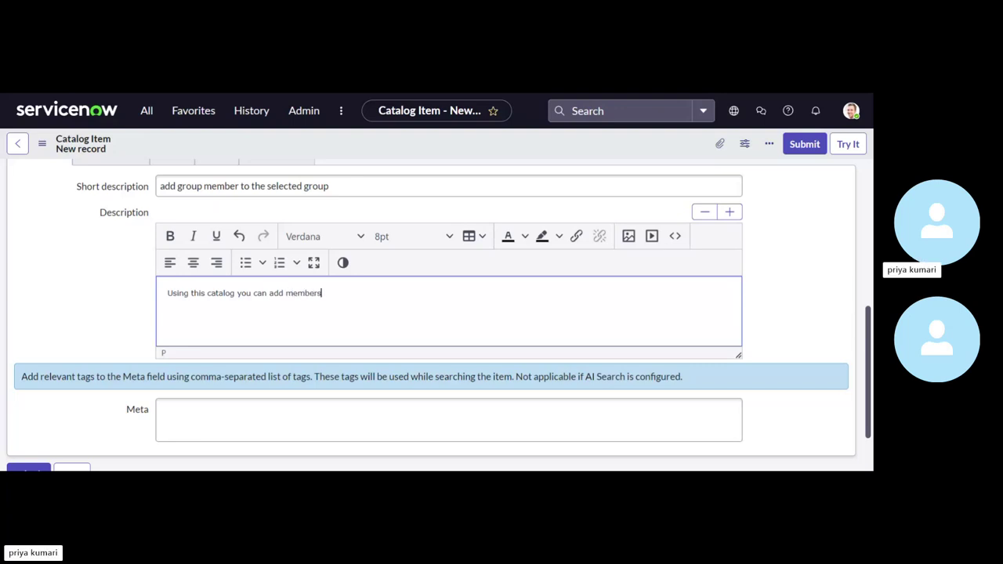
text( to the)
click(285, 292)
text(selected members to the selected g)
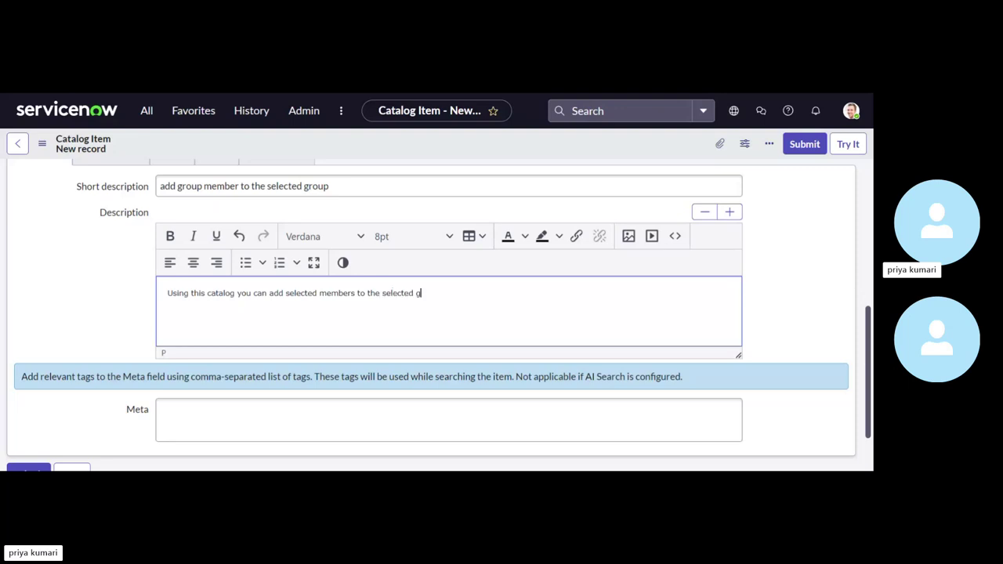
text(roup)
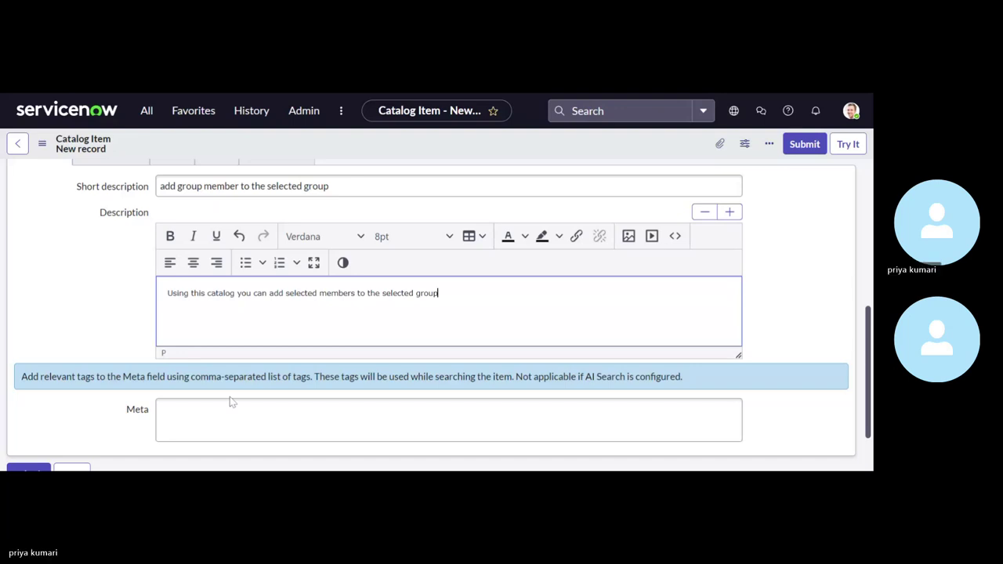
Save the new catalog item and stay on its record
scroll(367, 190, up, 2)
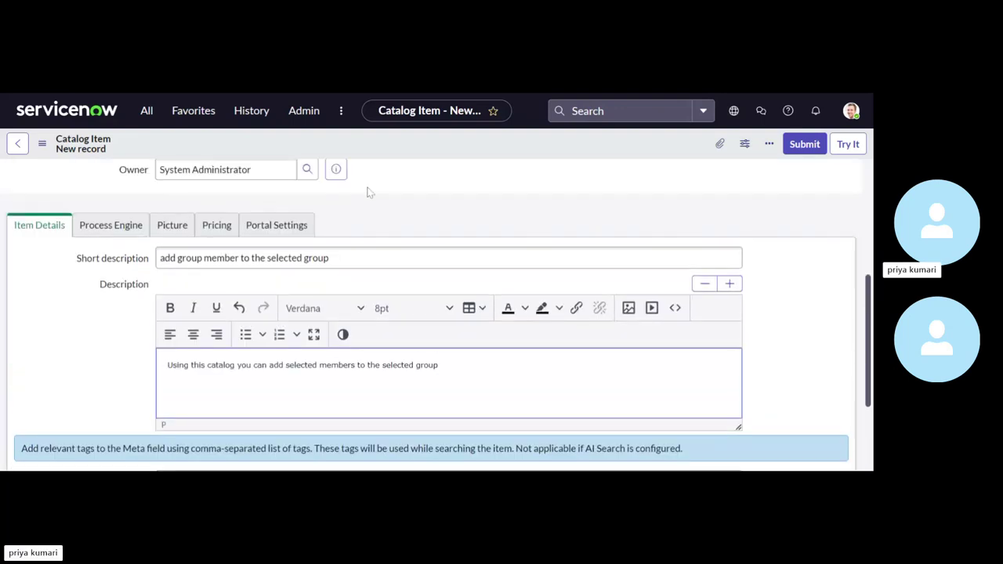
right_click(401, 148)
click(433, 156)
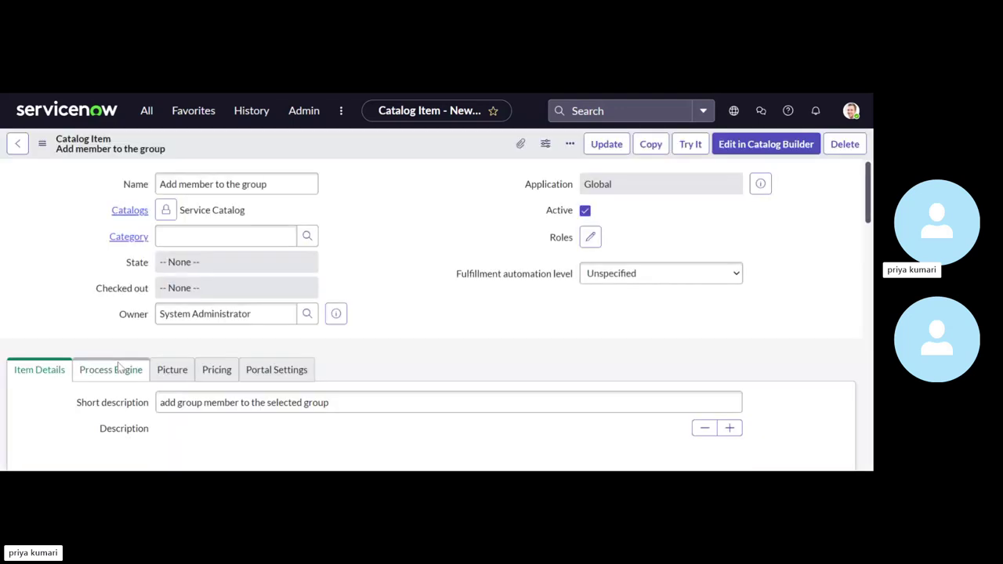
Start a new variable for the catalog item and set its type to Reference
scroll(118, 367, down, 5)
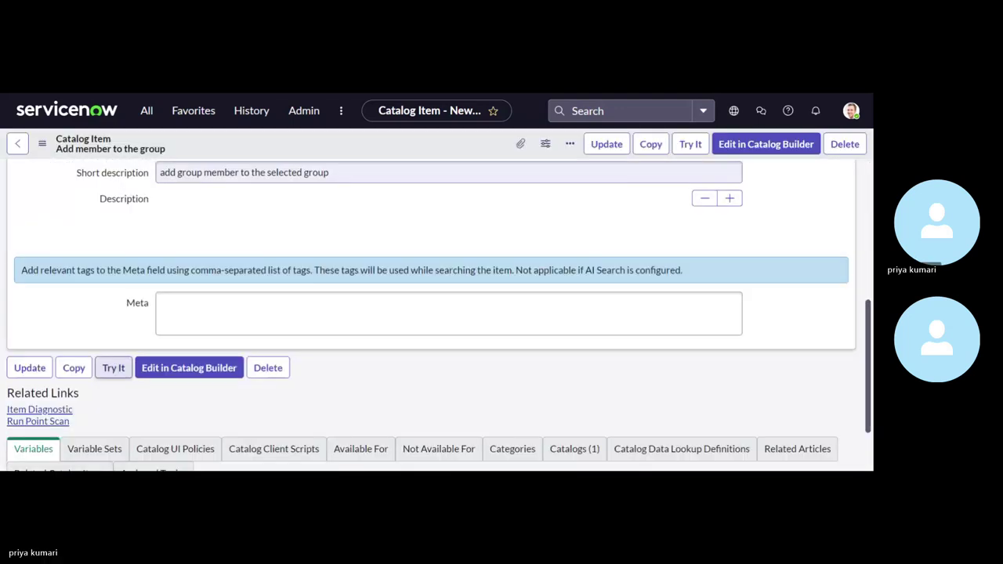
scroll(180, 289, down, 3)
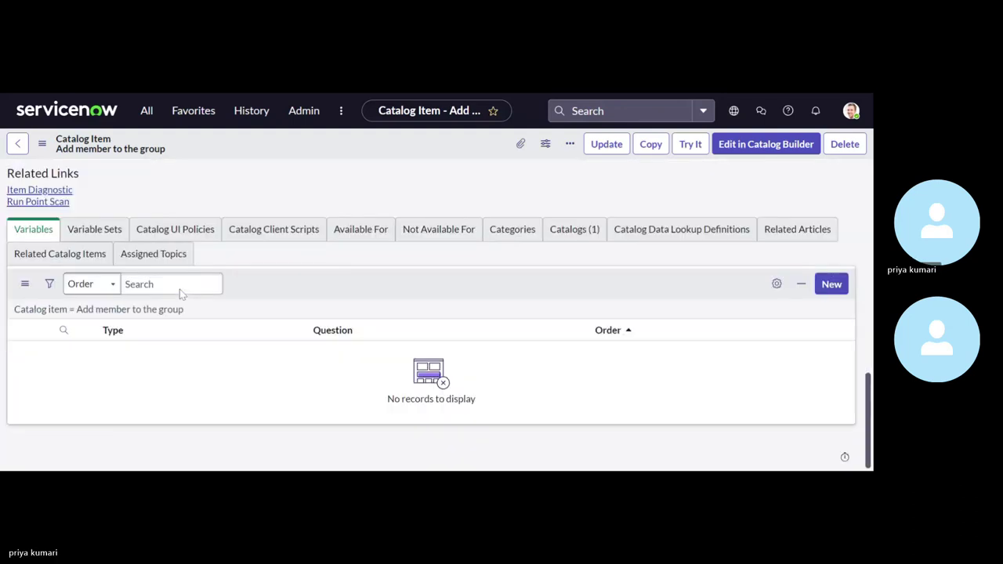
click(825, 286)
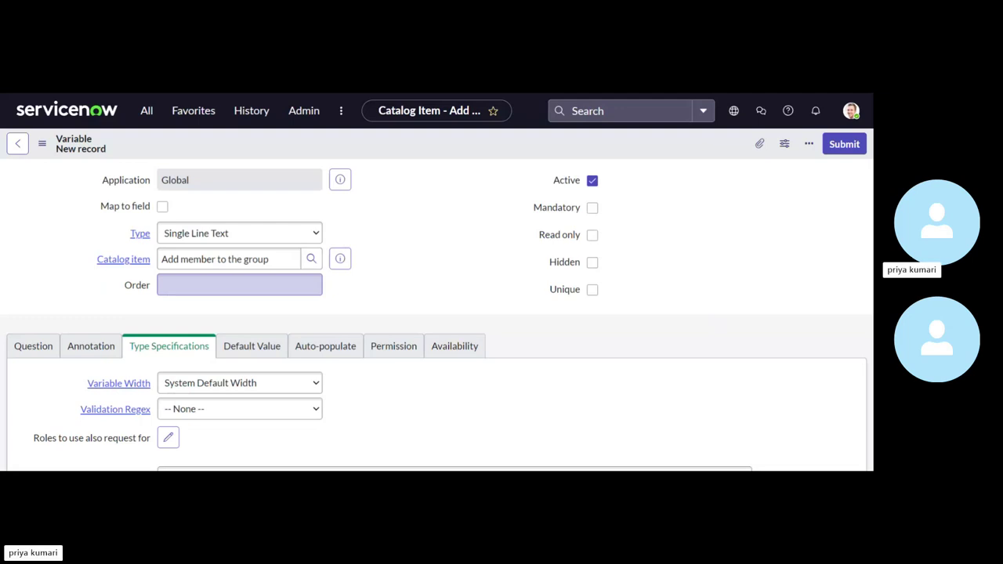
click(236, 239)
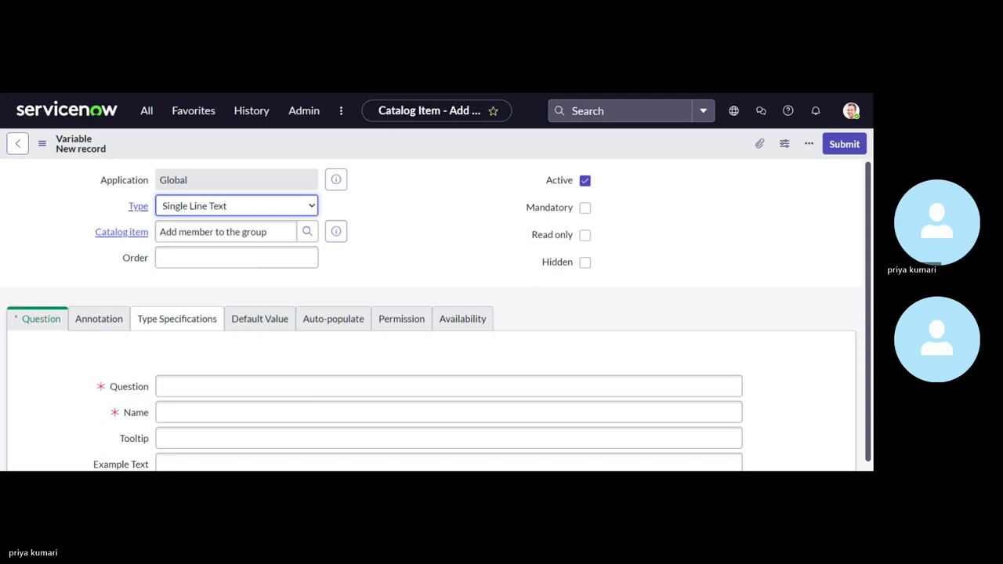
click(197, 398)
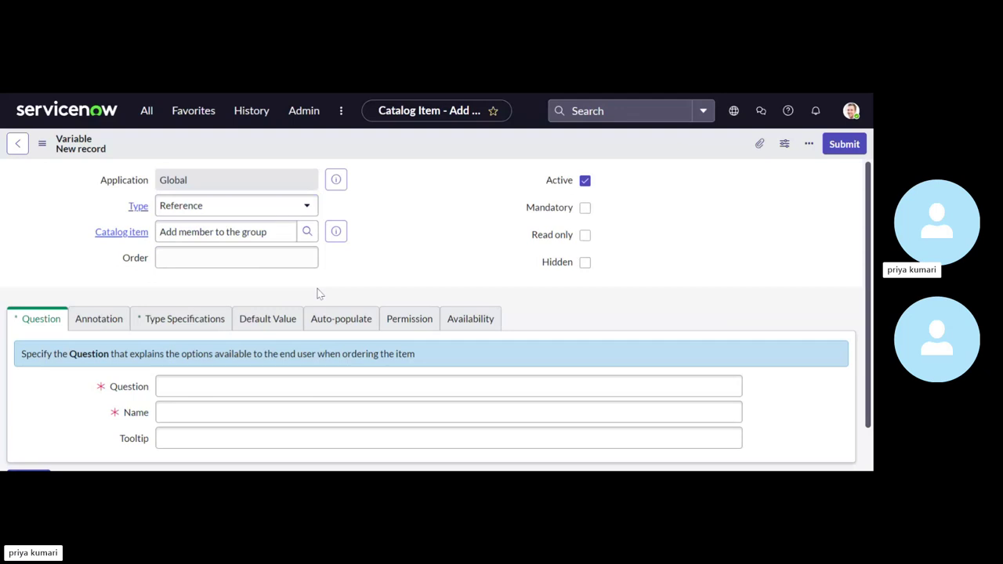
Set the variable's order to 100 and make it mandatory
click(235, 258)
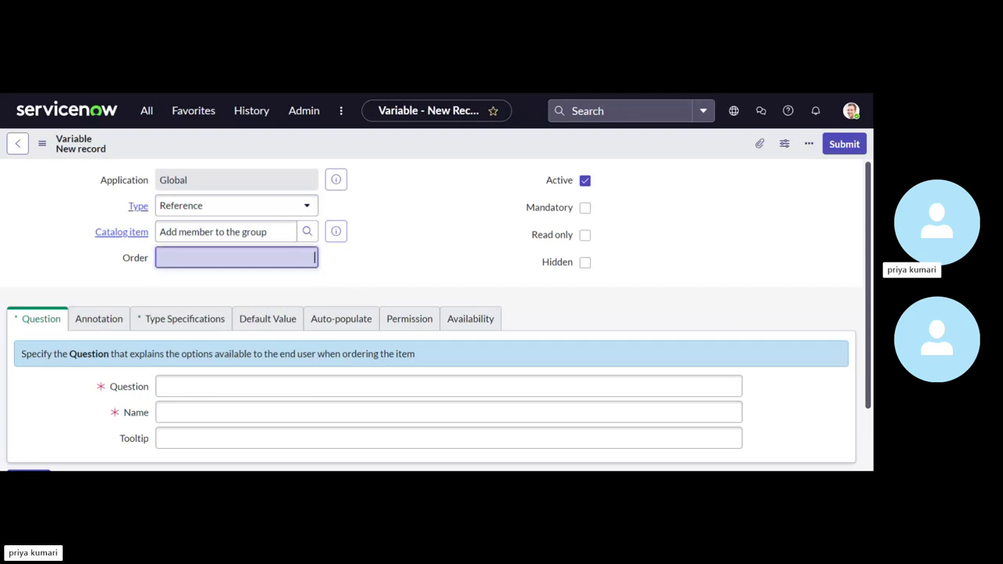
text(100)
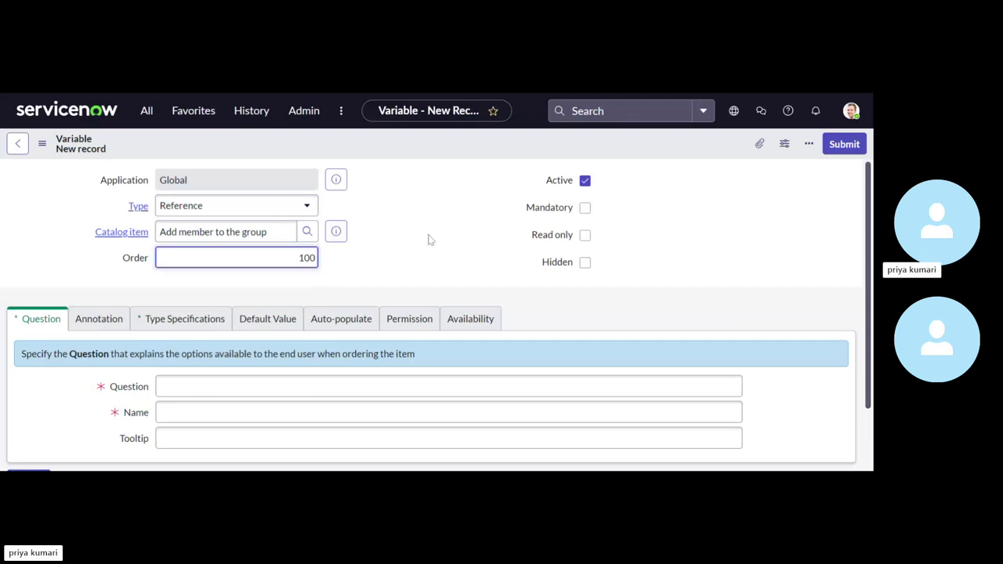
click(586, 209)
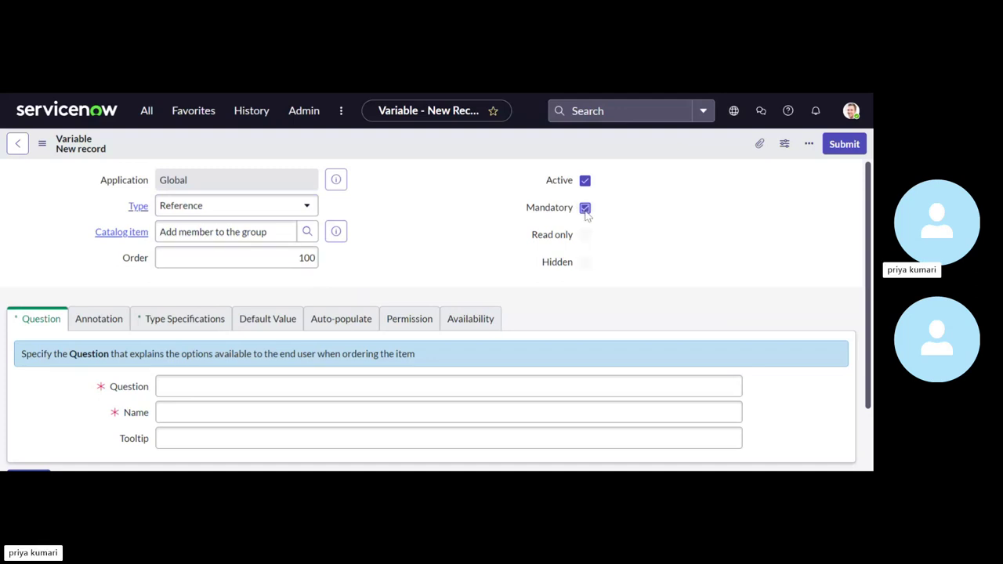
right_click(308, 146)
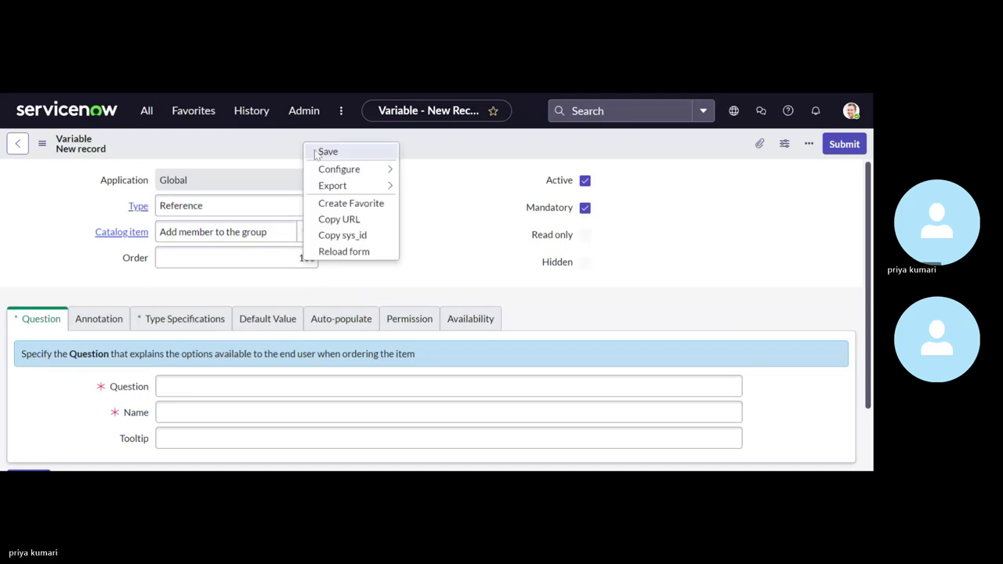
Enter "Group Name" as the variable's question and try to save the record
click(449, 387)
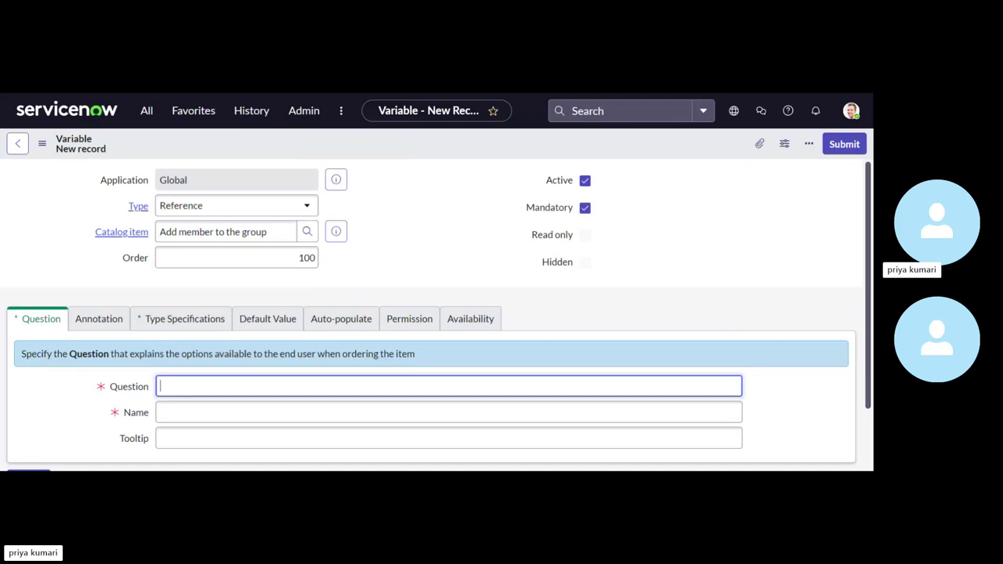
text(Group)
text( N,m)
key(BackSpace)
key(BackSpace)
text(ma)
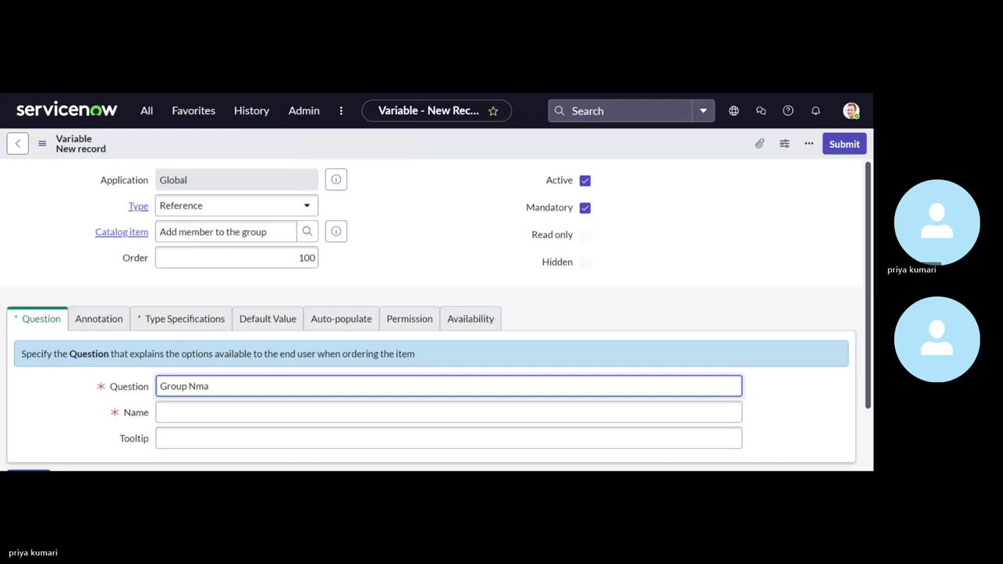
key(BackSpace)
key(BackSpace)
text(ame)
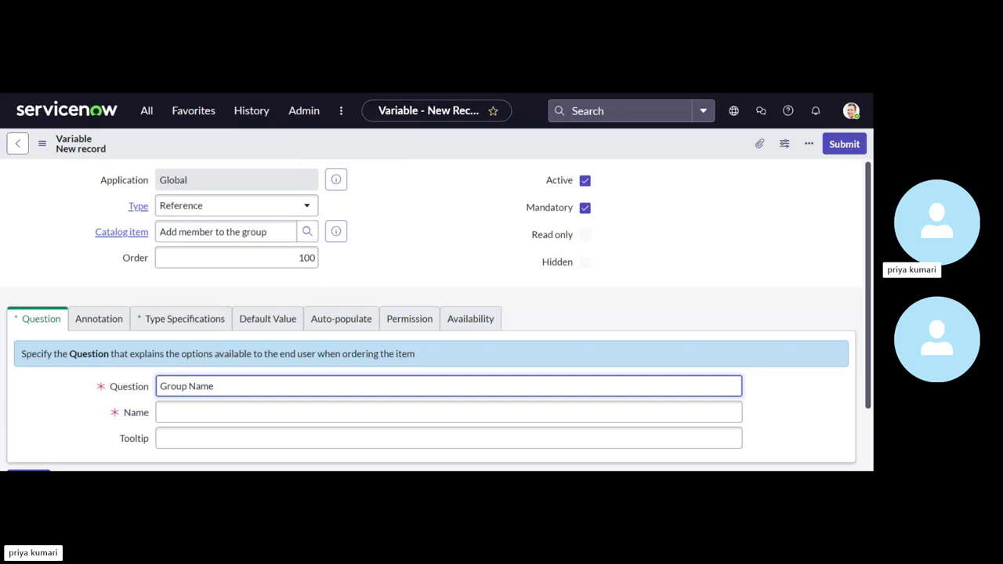
click(409, 273)
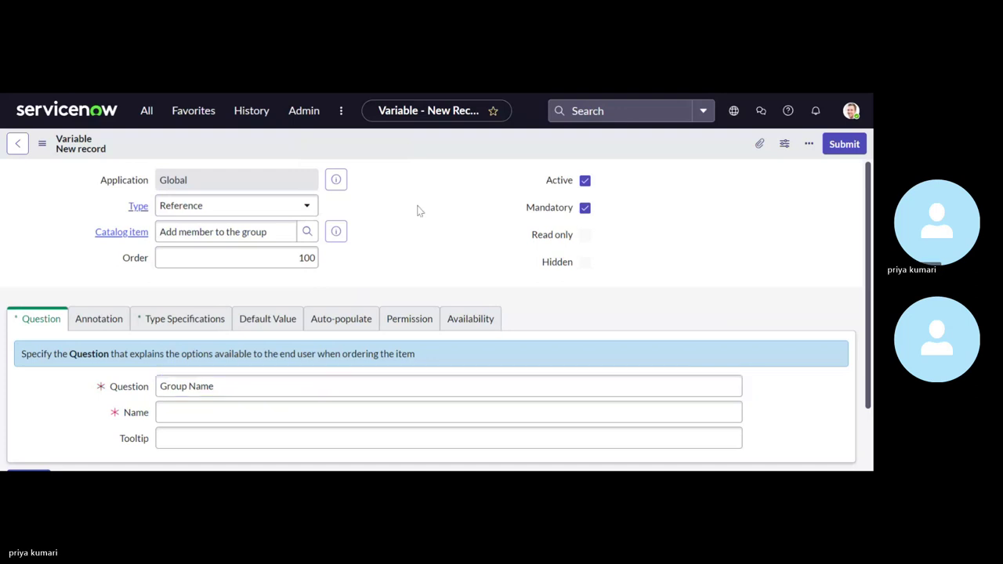
right_click(330, 153)
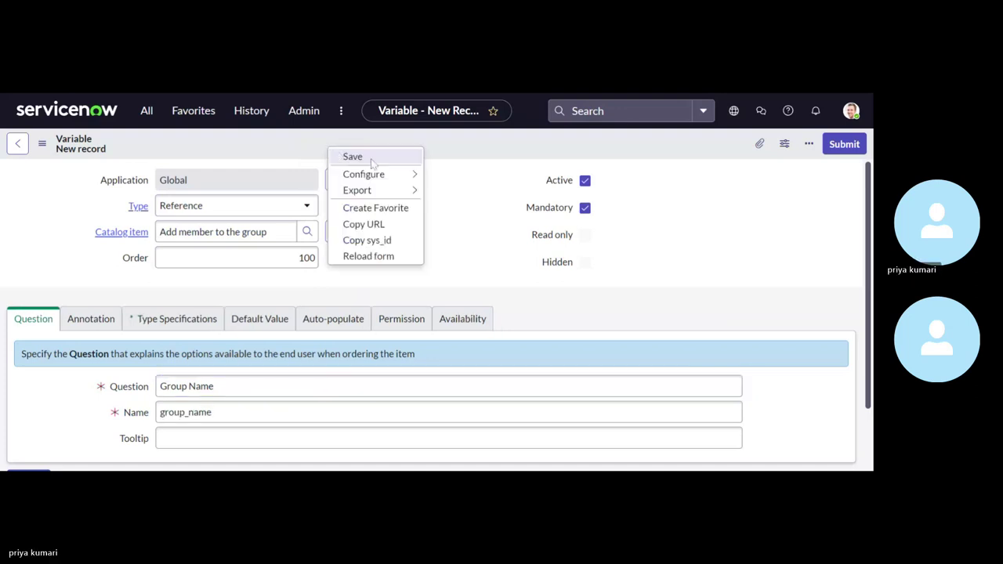
click(352, 156)
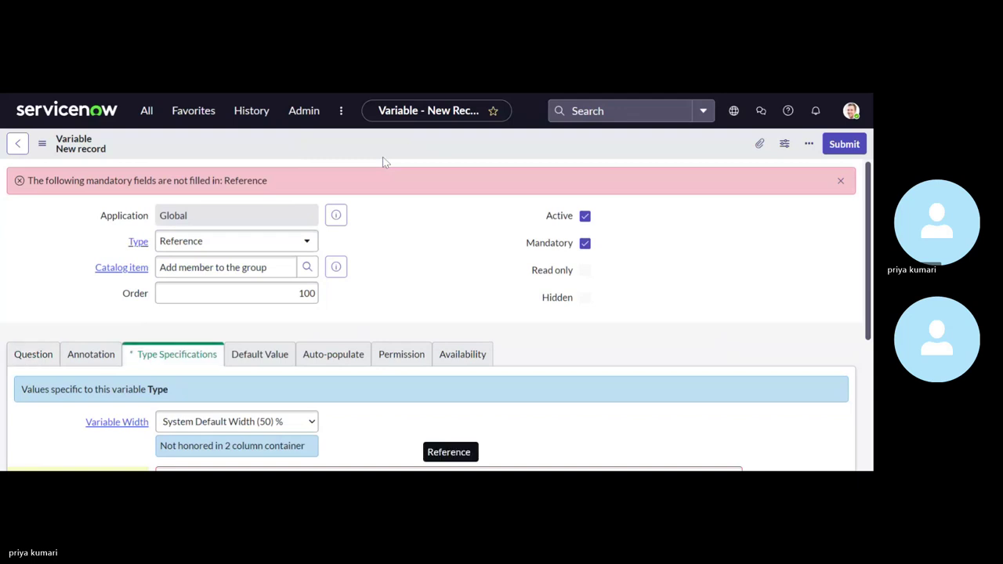
Set the variable's reference table to Group [sys_user_group] in its type specifications
scroll(291, 291, down, 3)
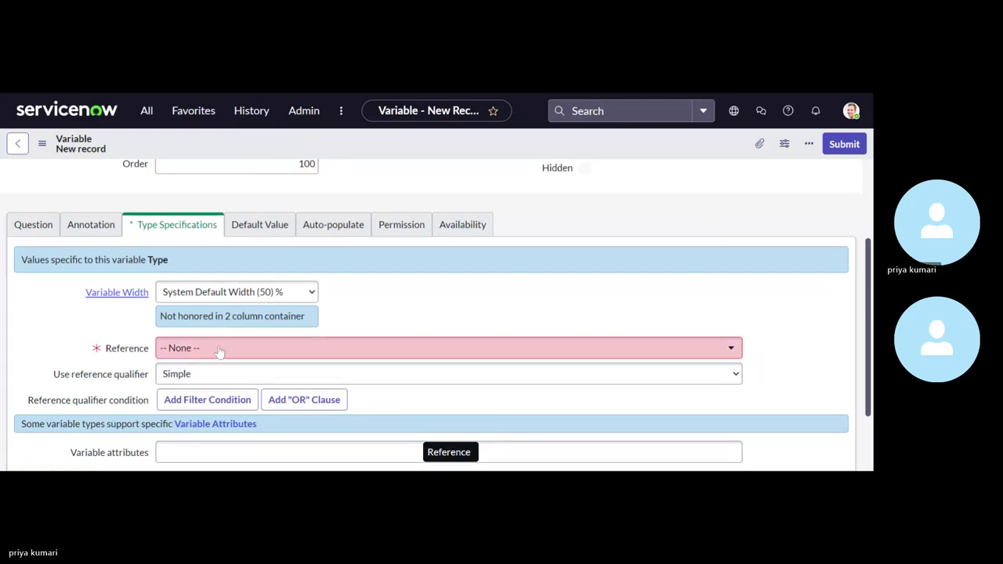
scroll(247, 356, down, 1)
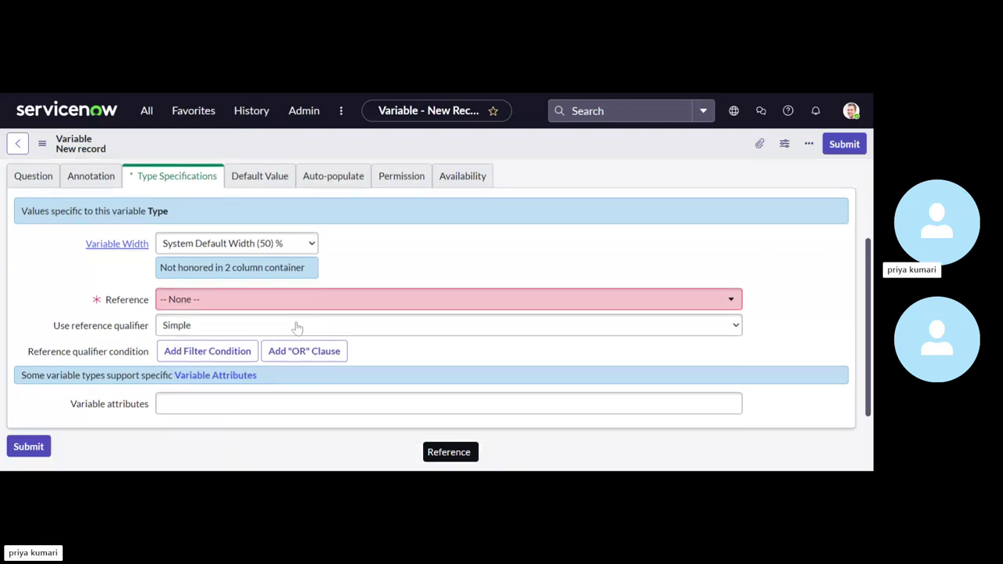
click(363, 305)
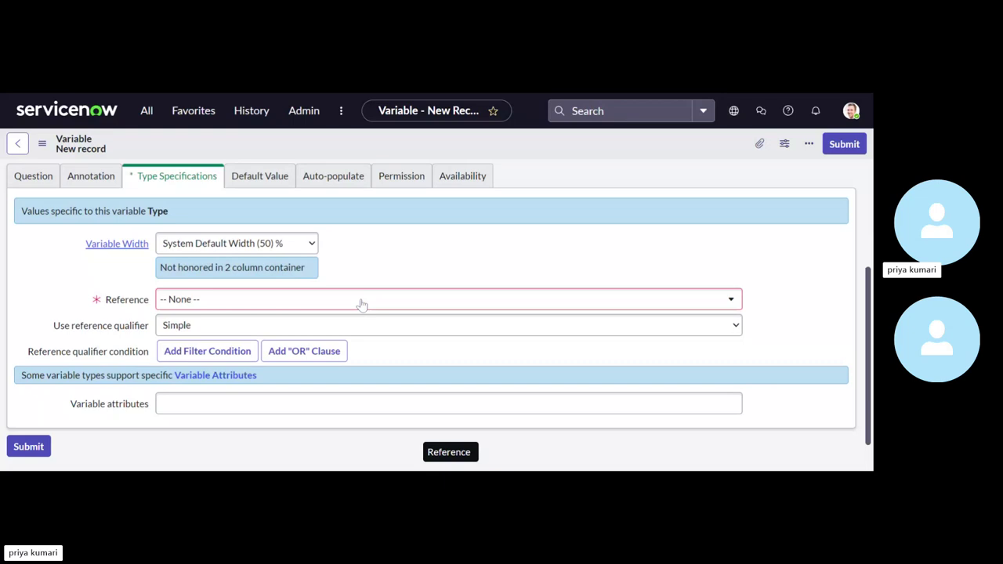
click(362, 305)
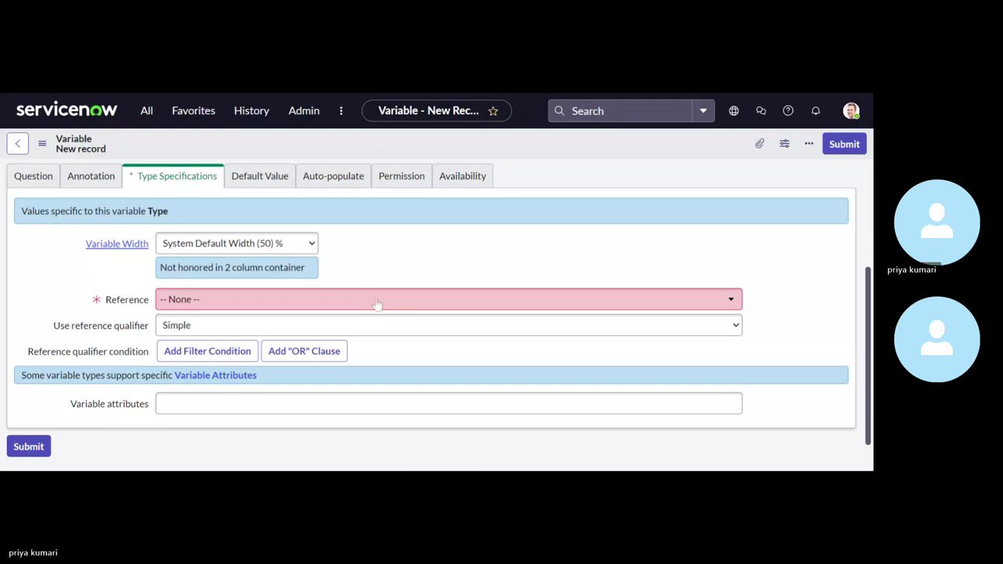
click(505, 301)
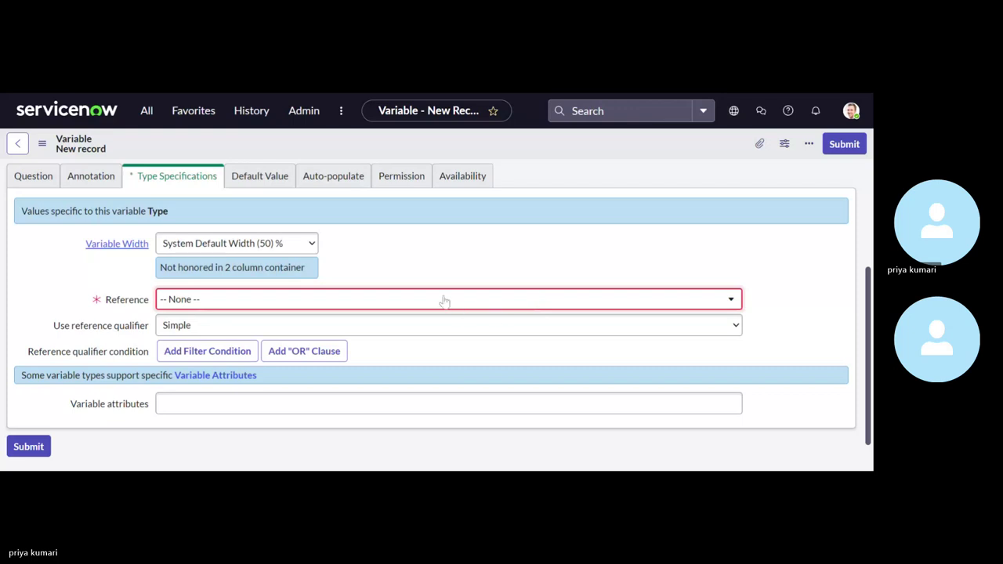
scroll(421, 284, down, 1)
scroll(421, 284, down, 1)
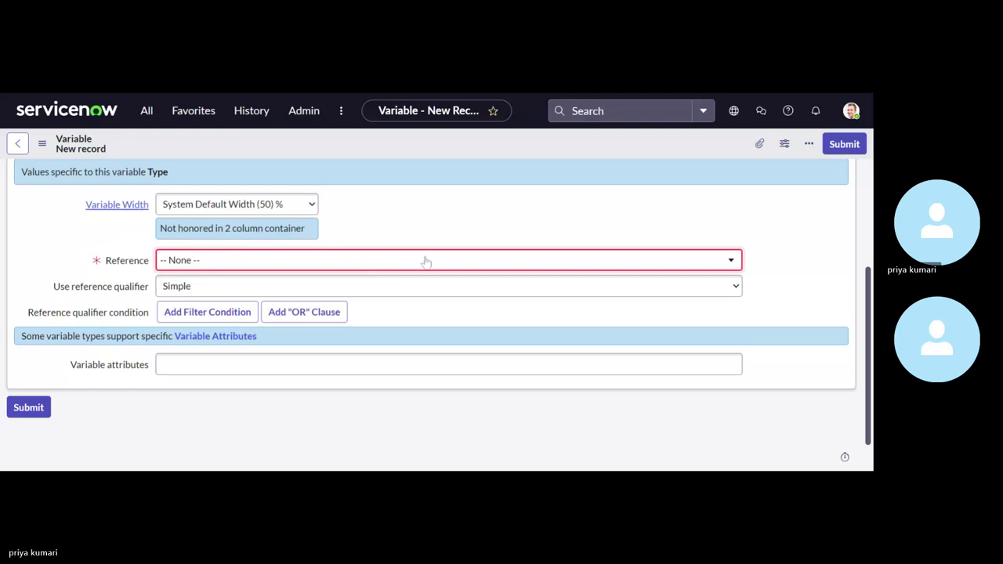
scroll(372, 358, up, 2)
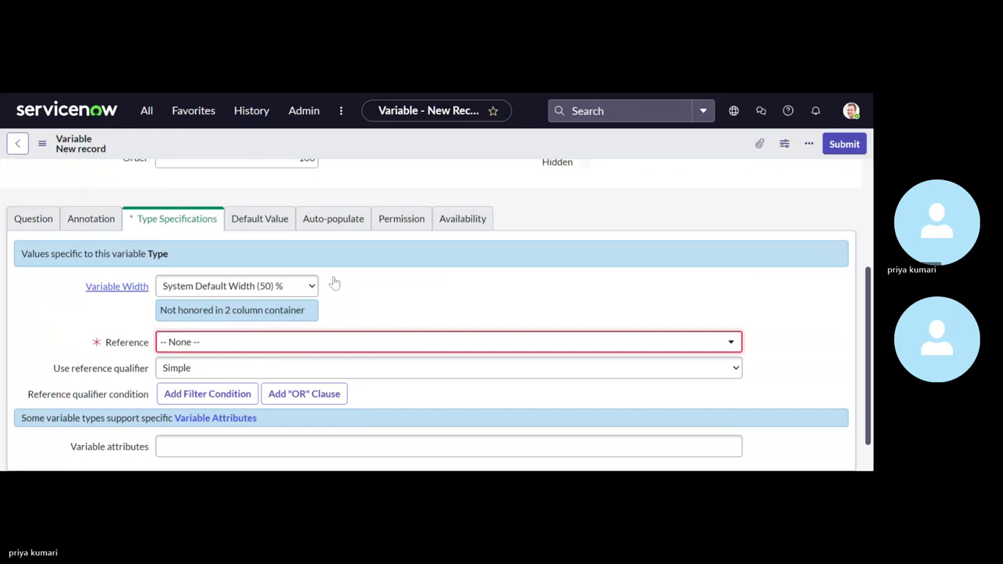
scroll(335, 283, up, 3)
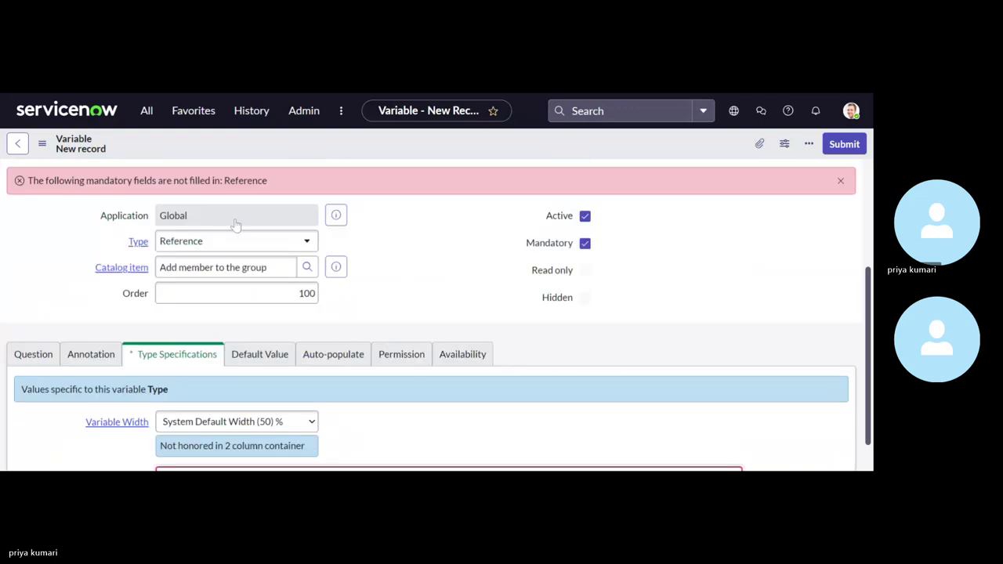
scroll(232, 314, down, 2)
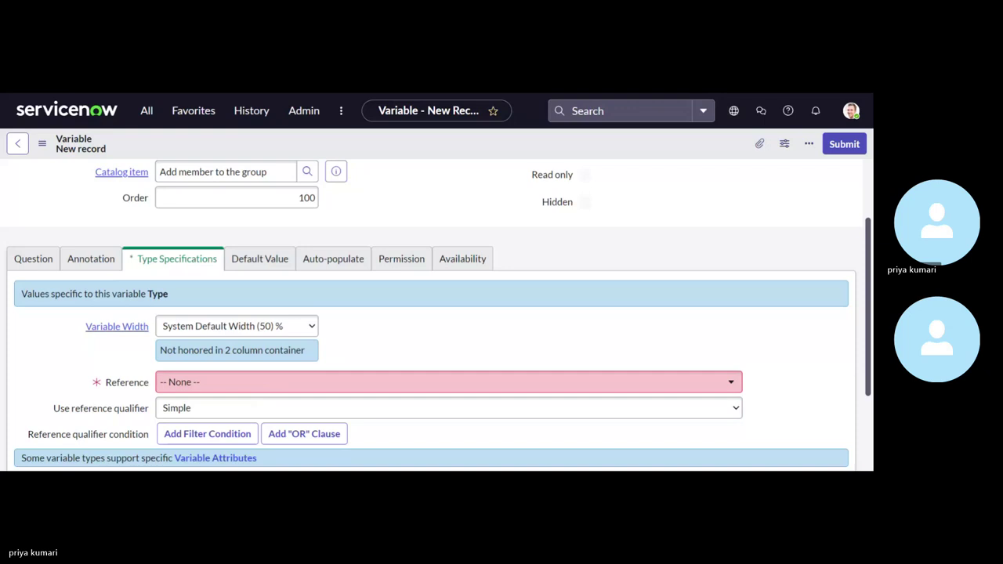
scroll(392, 339, down, 2)
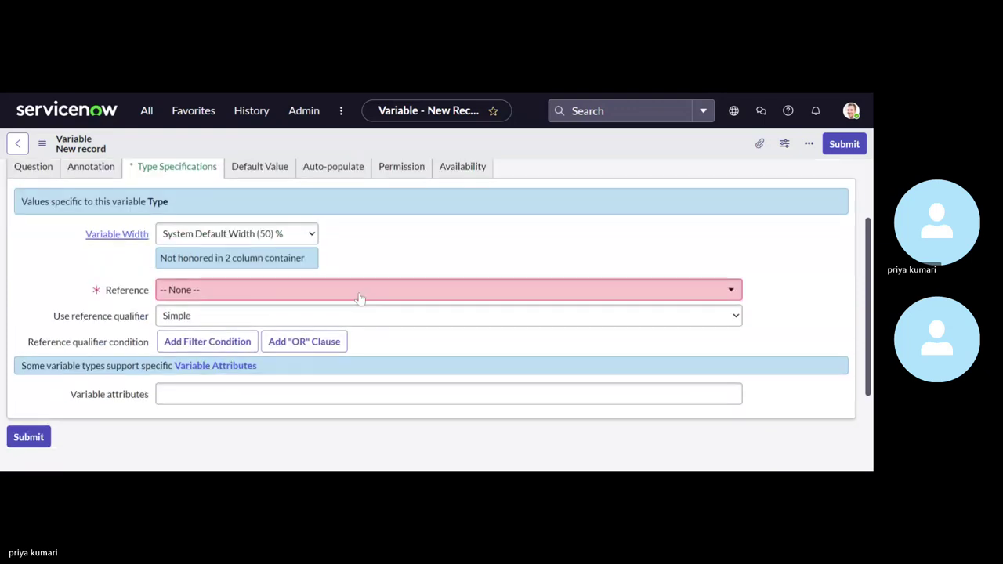
click(360, 291)
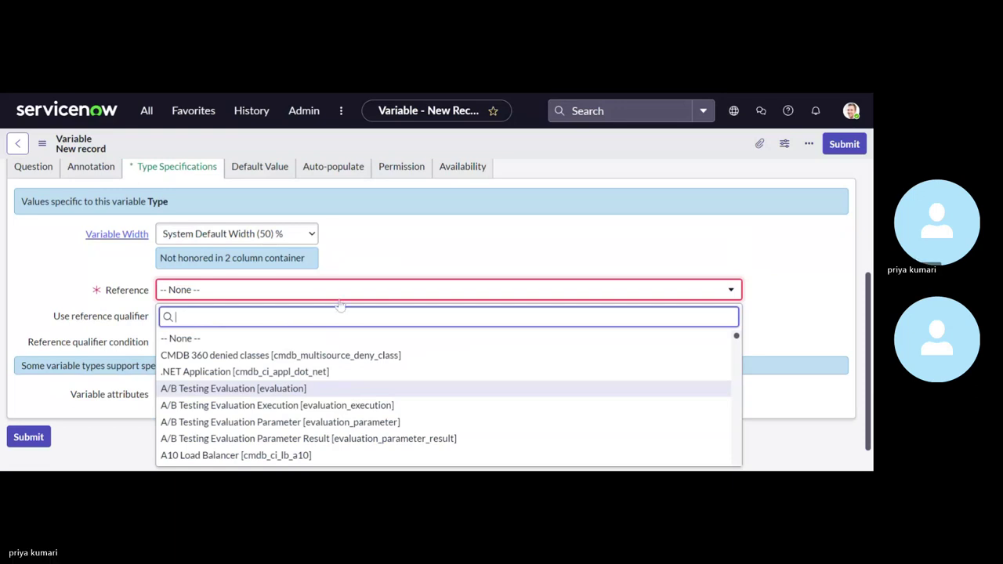
scroll(299, 395, down, 1)
scroll(299, 394, down, 3)
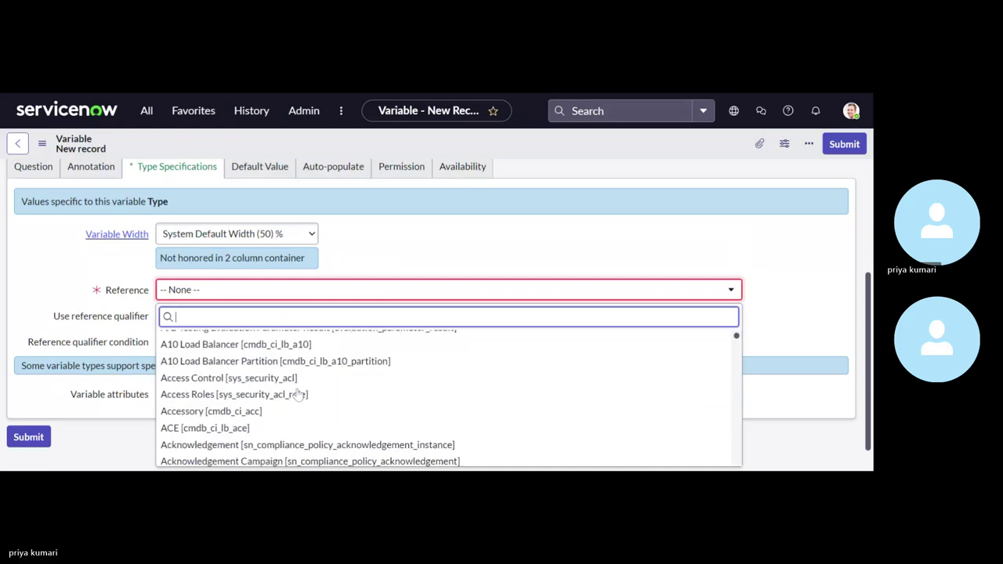
scroll(298, 395, down, 15)
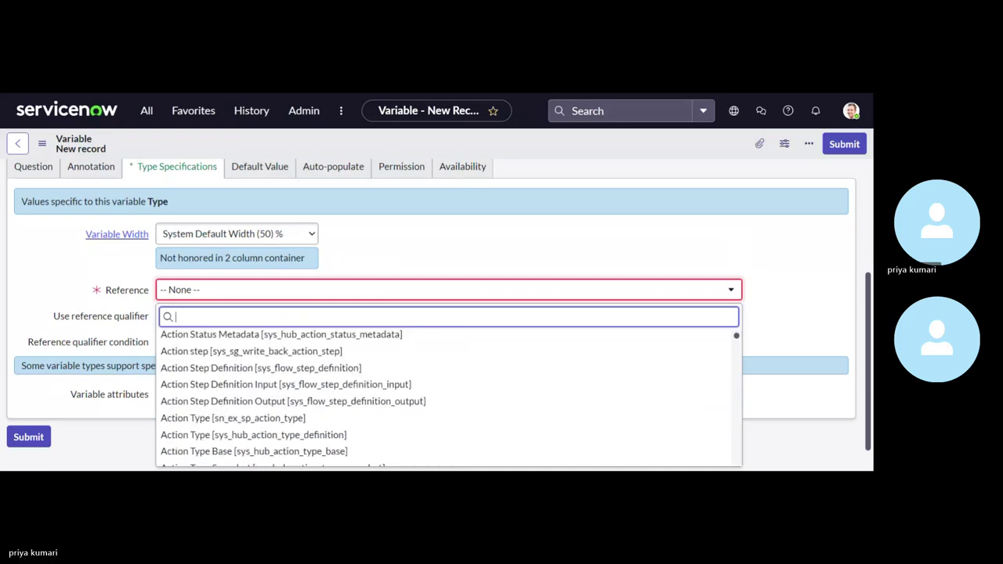
scroll(448, 396, down, 15)
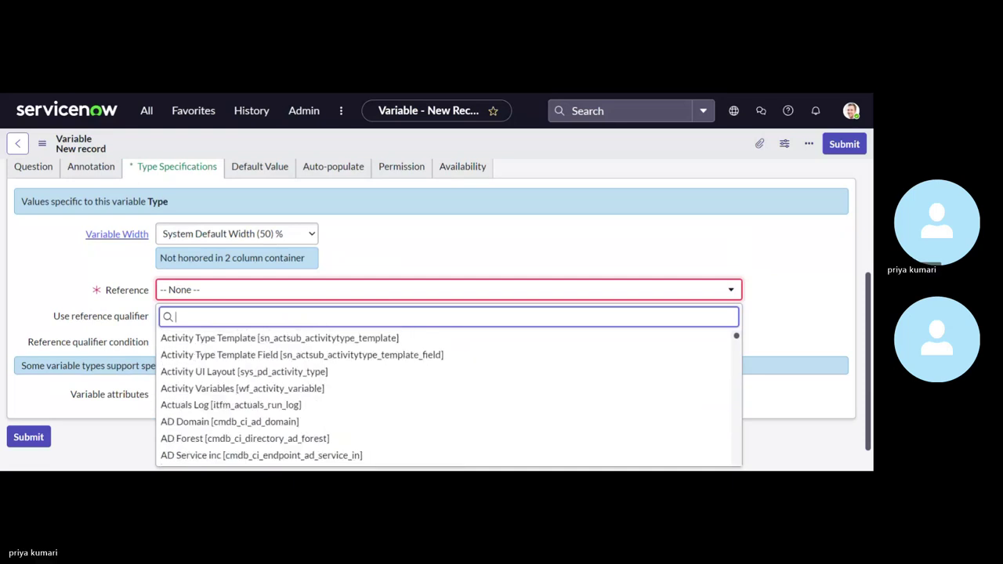
scroll(448, 396, down, 5)
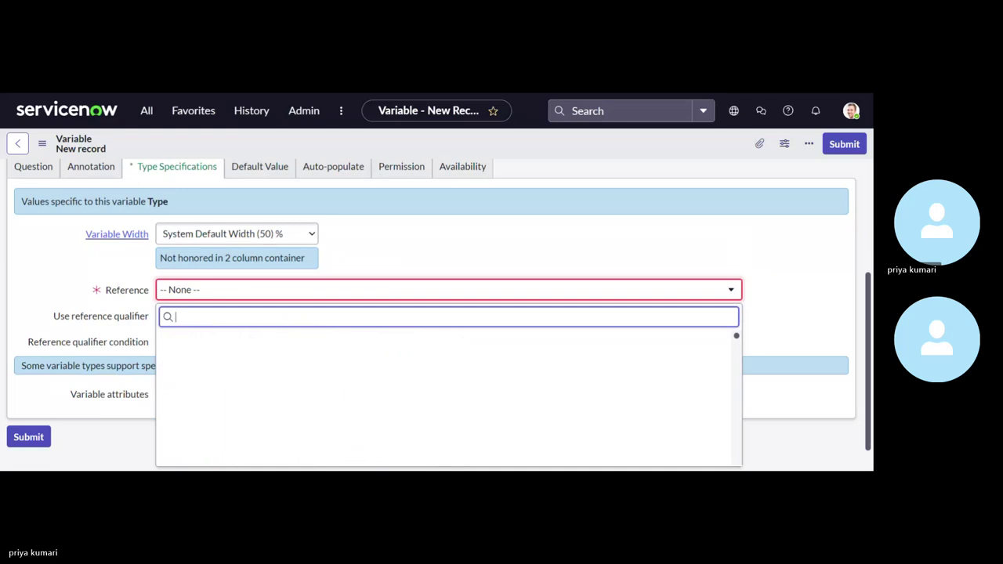
scroll(319, 386, up, 5)
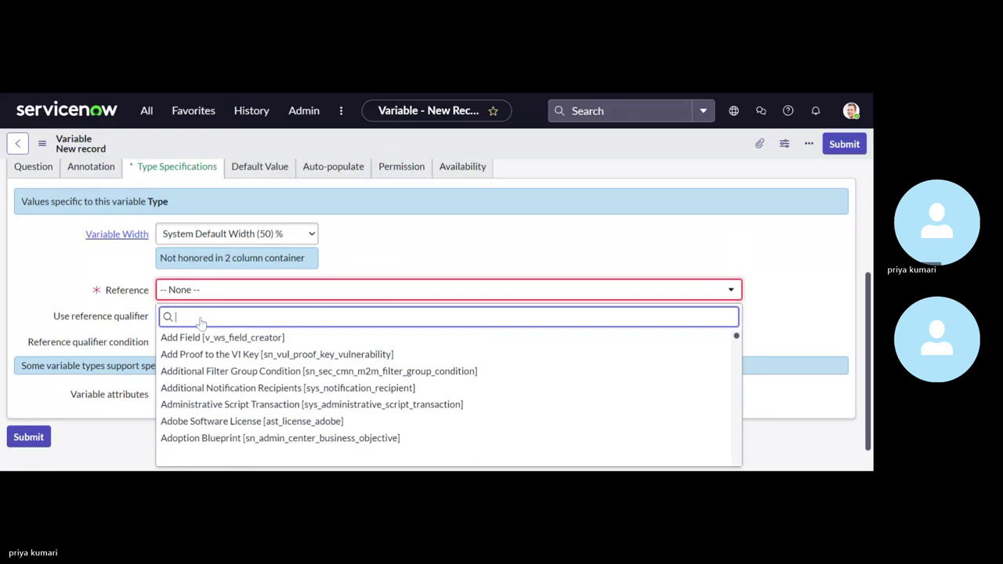
scroll(210, 406, down, 1)
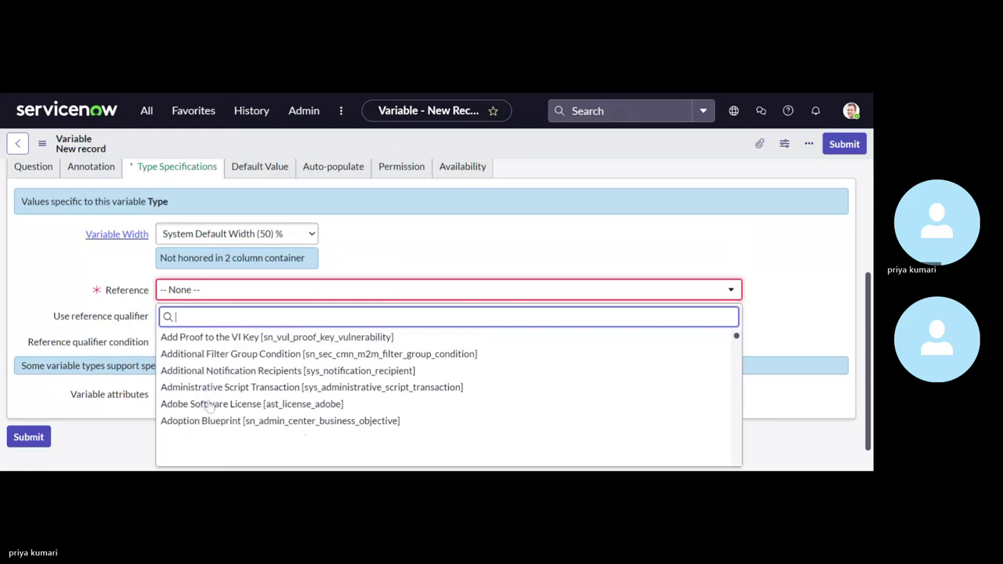
scroll(210, 407, down, 2)
scroll(210, 406, up, 5)
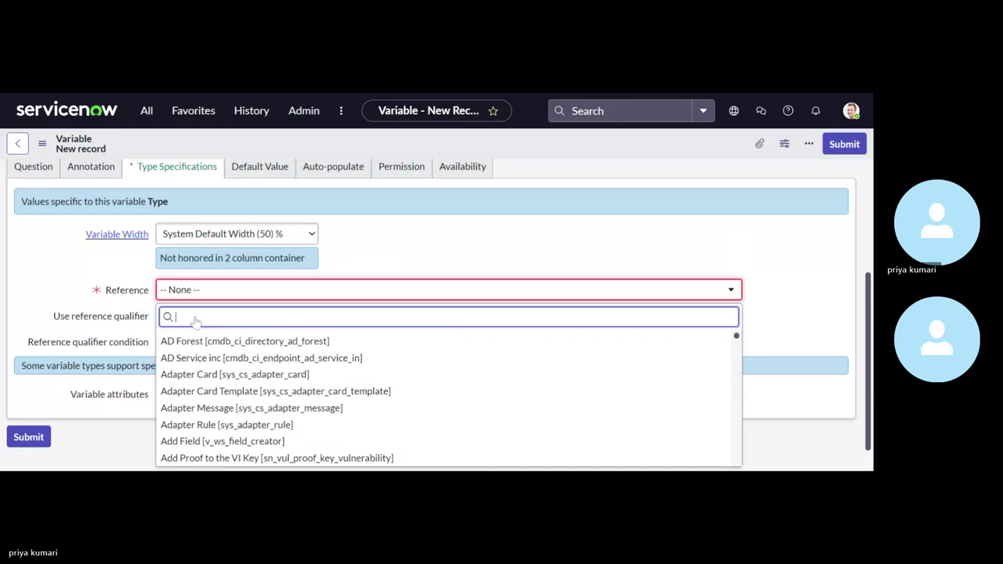
text(sys_user_group)
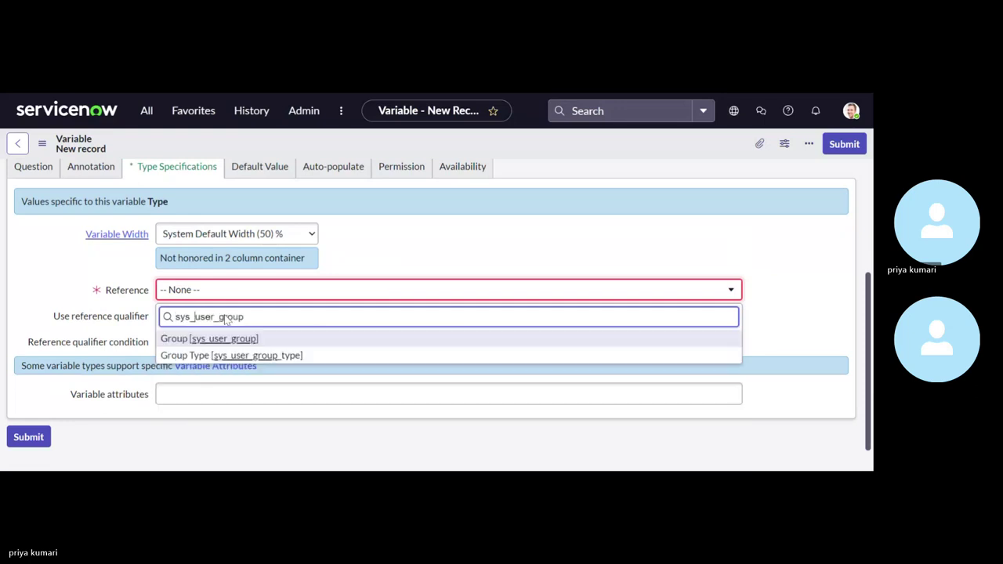
click(210, 339)
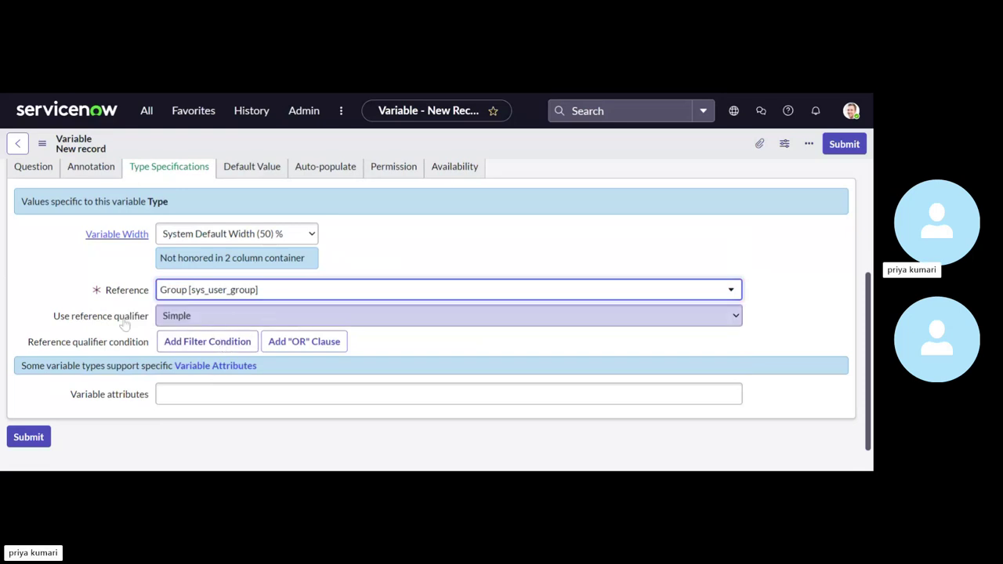
Add a reference qualifier condition requiring Active is true
click(207, 341)
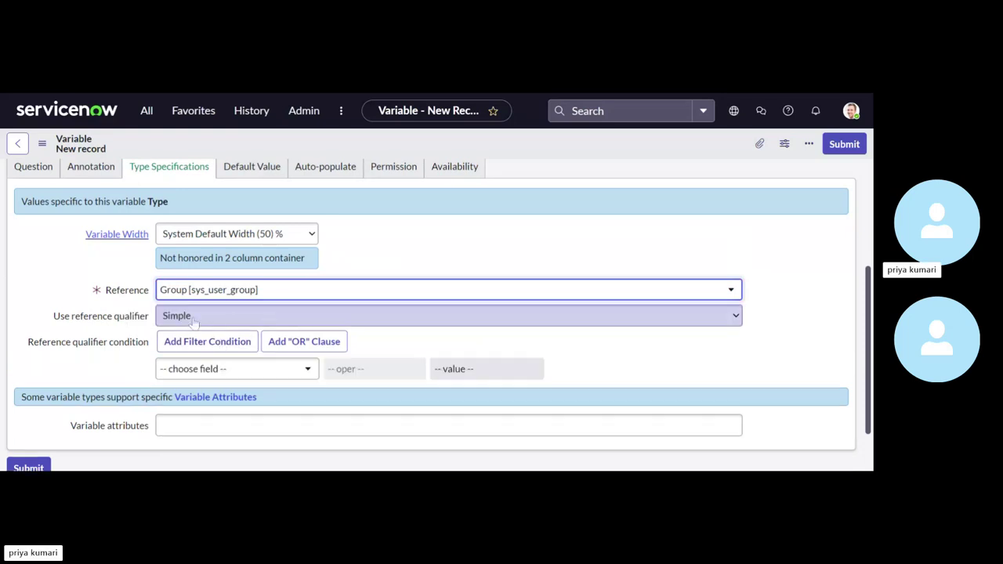
click(193, 369)
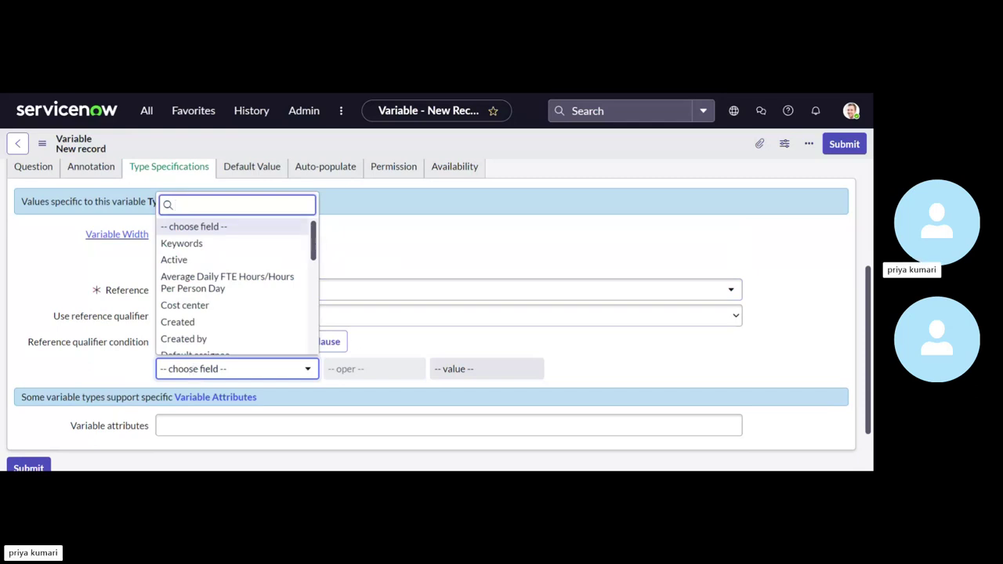
text(ac)
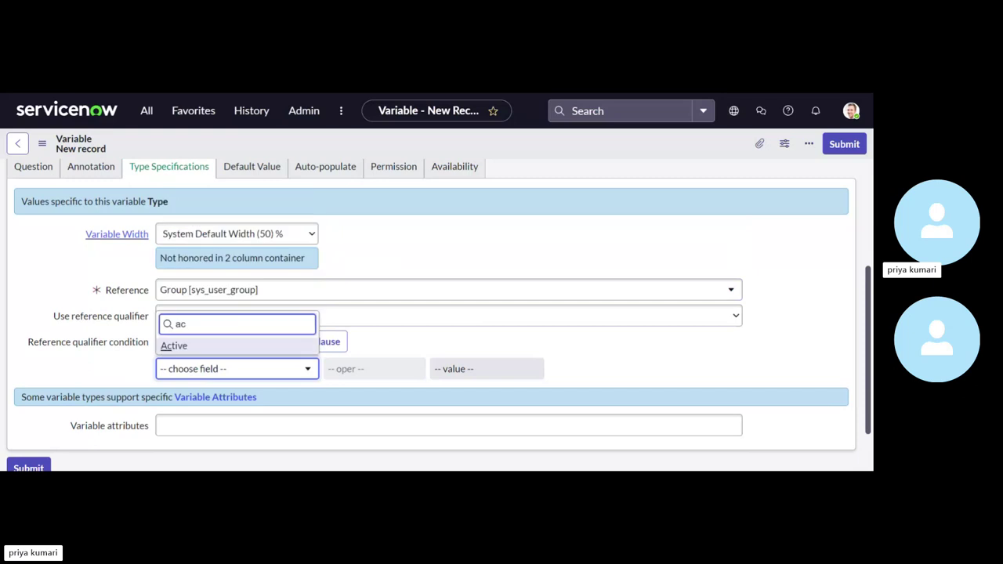
text(tive)
key(Return)
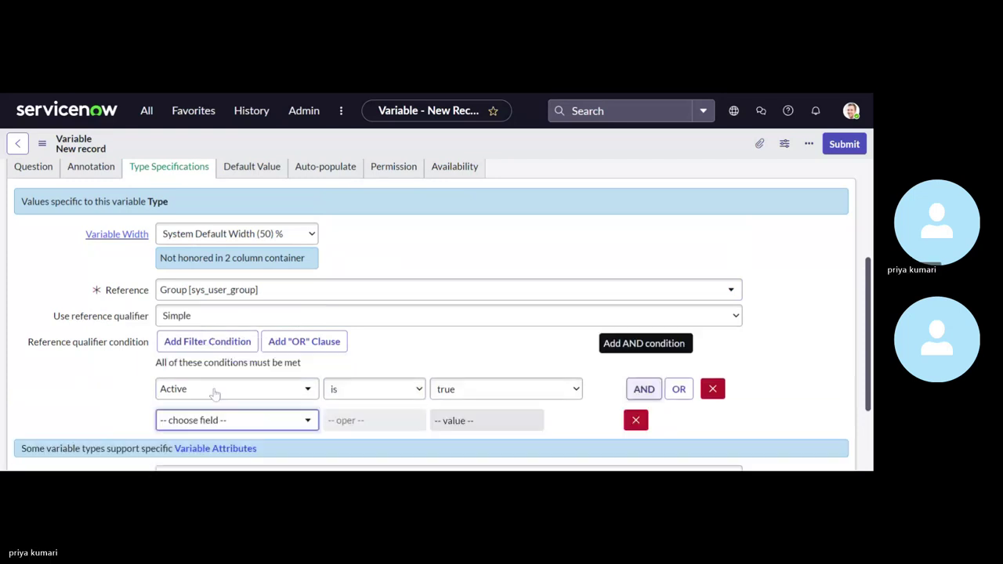
scroll(227, 392, up, 1)
scroll(235, 369, down, 2)
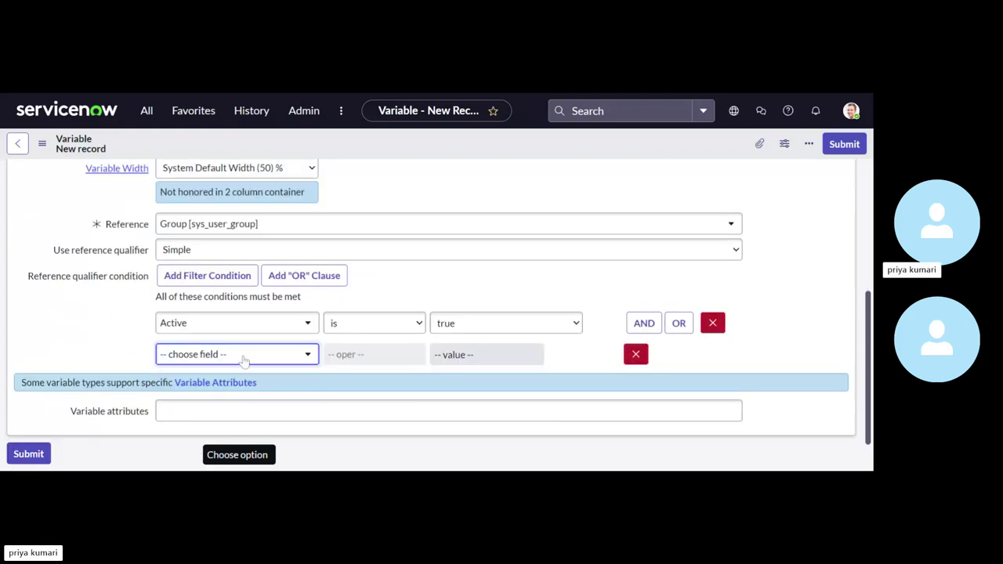
click(243, 357)
text(t)
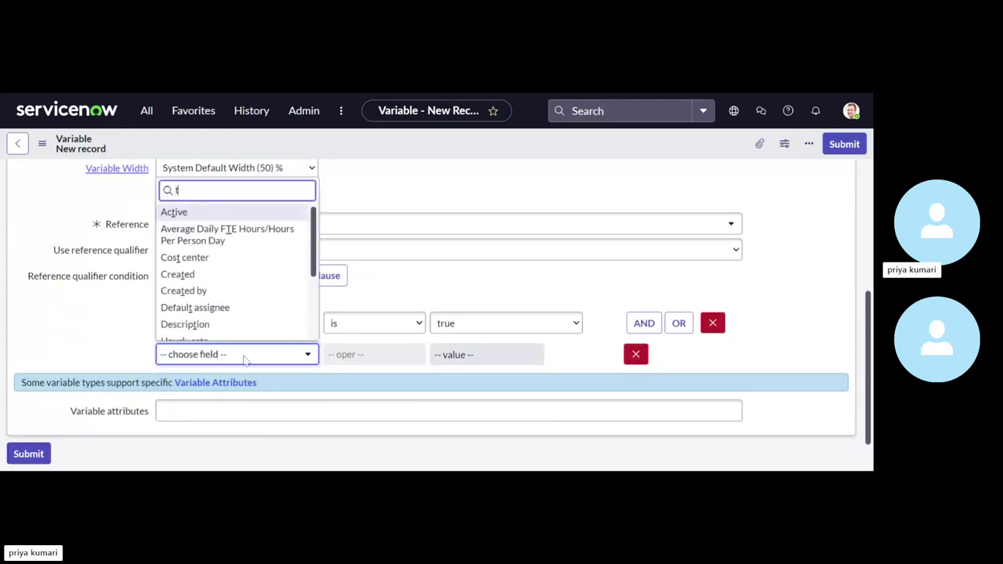
text(ype)
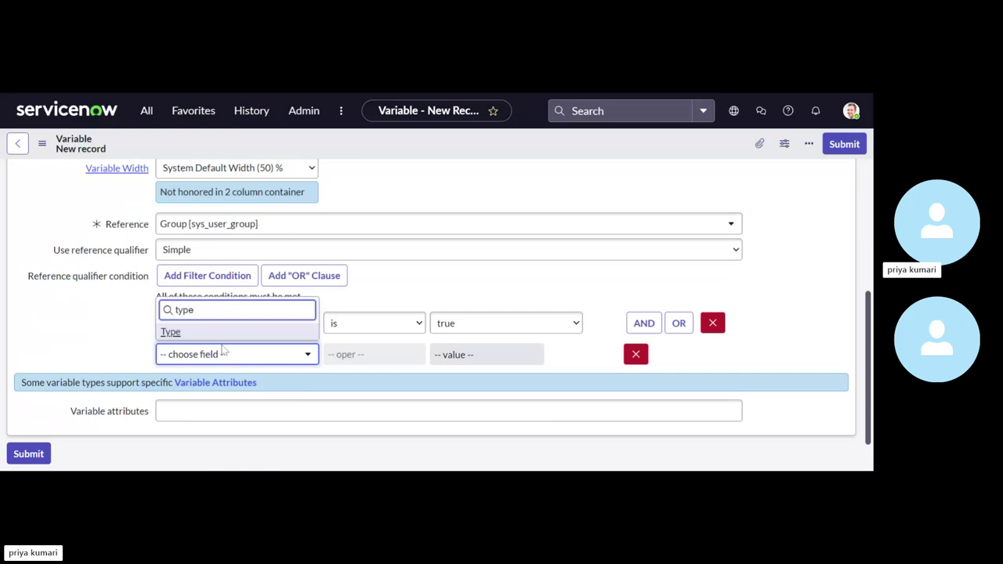
click(175, 334)
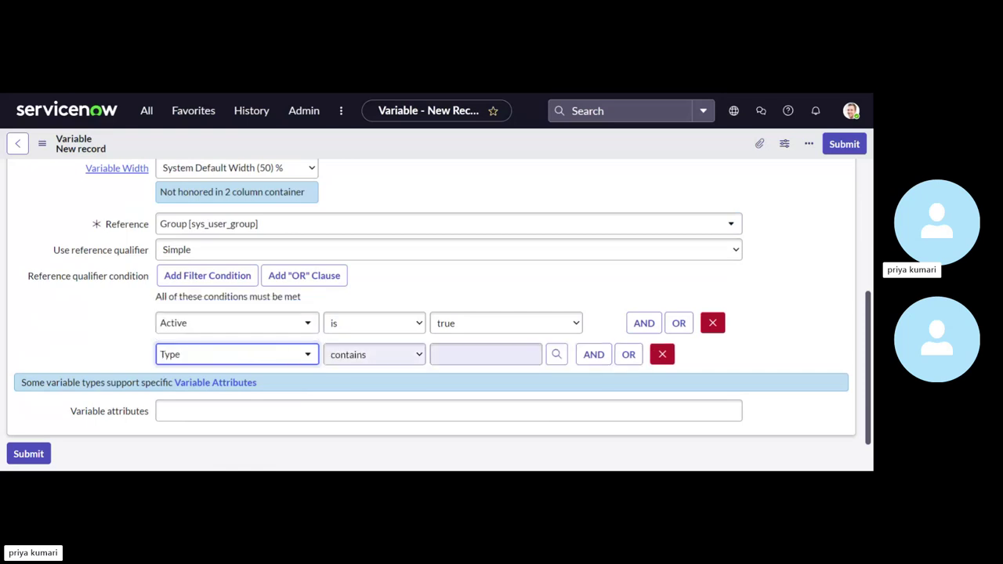
click(479, 354)
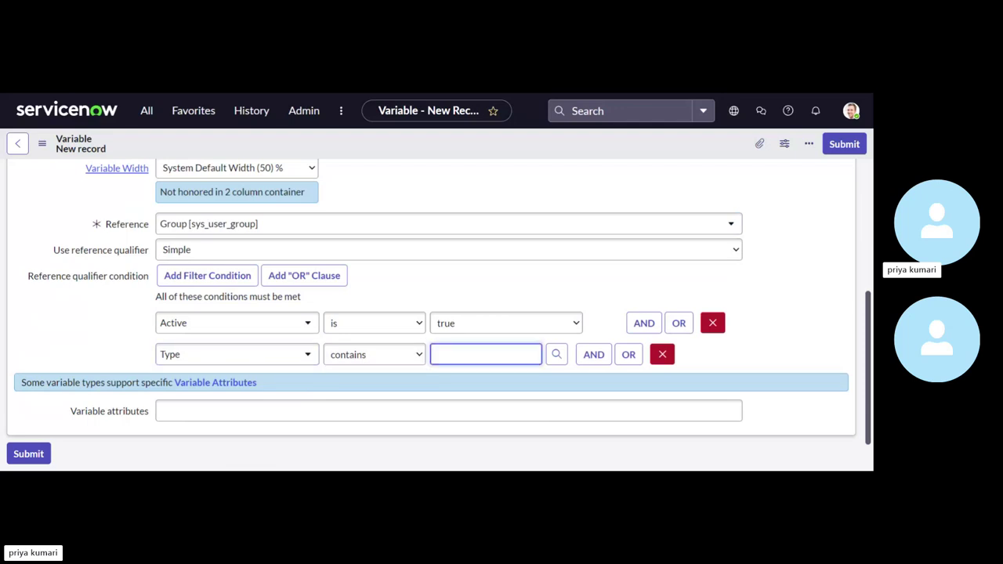
click(663, 355)
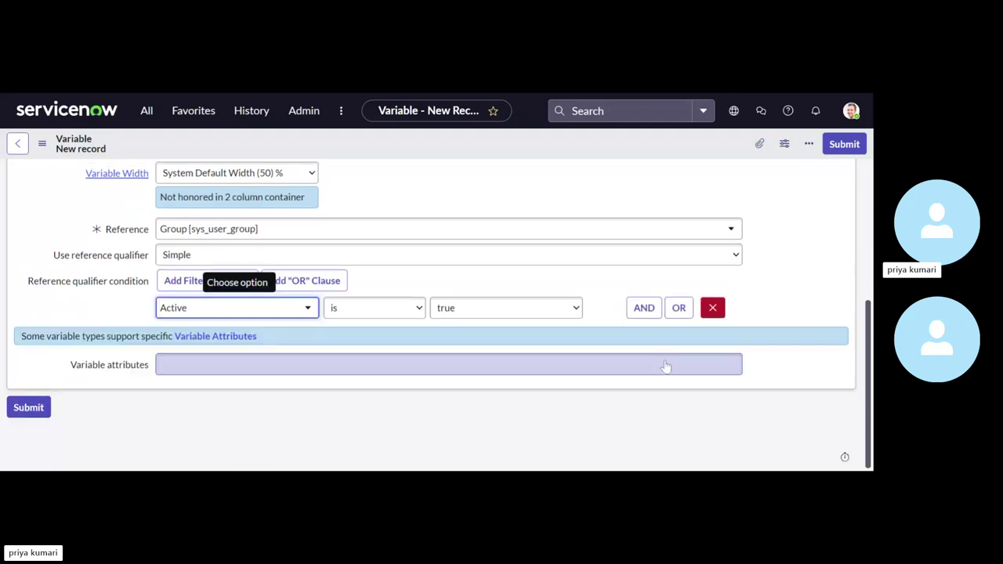
Save the new Group Name variable record
scroll(396, 321, up, 1)
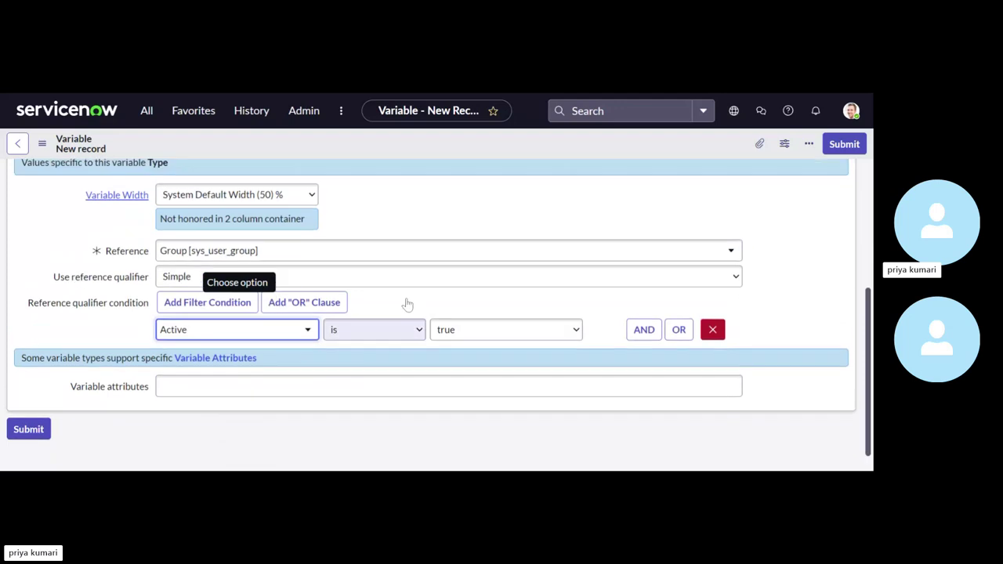
scroll(475, 283, up, 5)
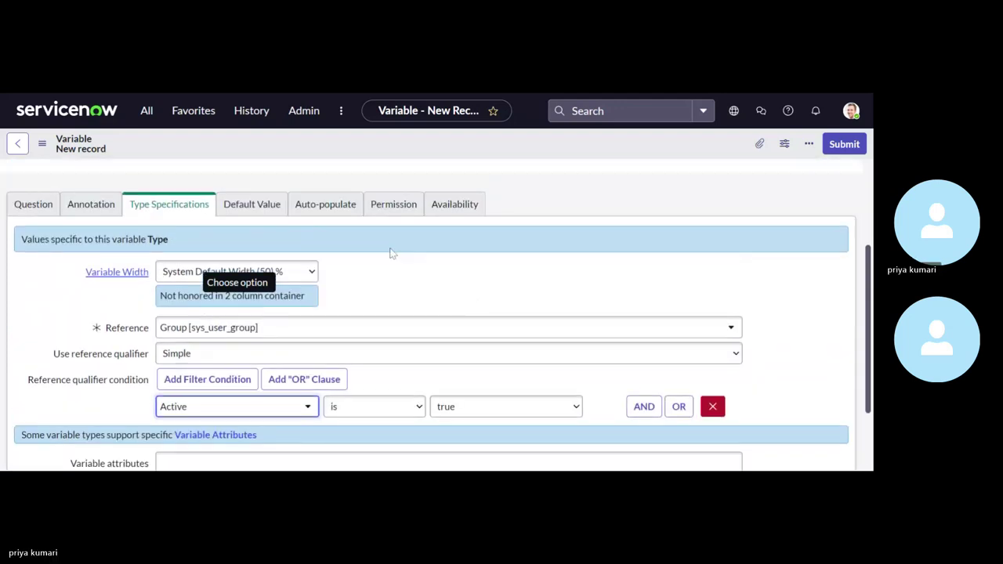
right_click(373, 150)
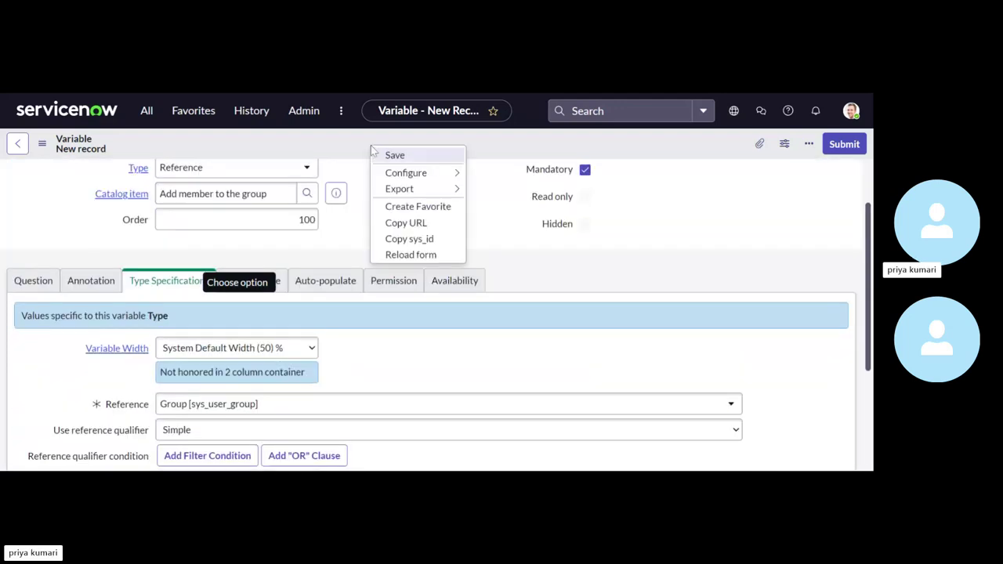
click(404, 156)
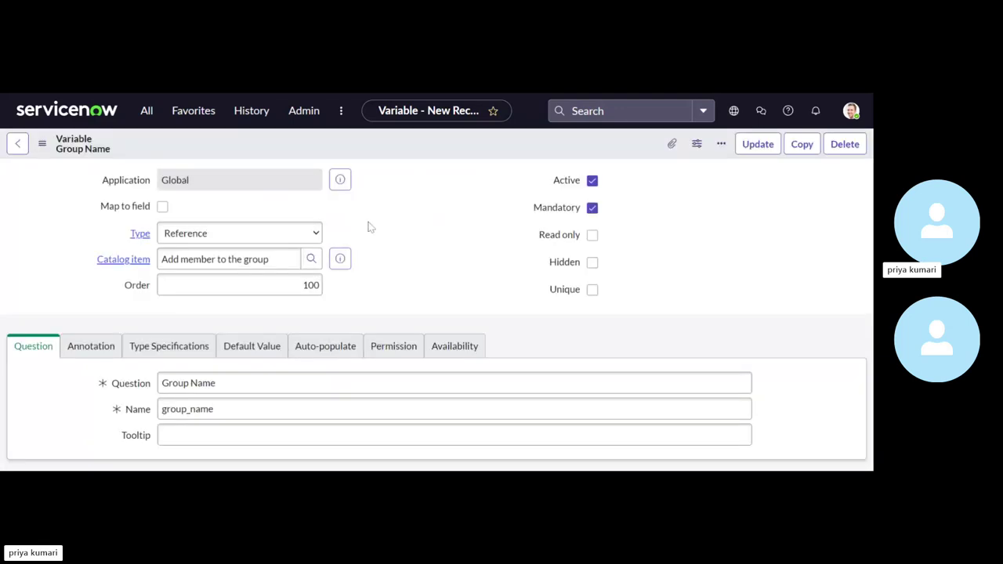
Change the variable's type to List Collector and set its order to 200
click(316, 285)
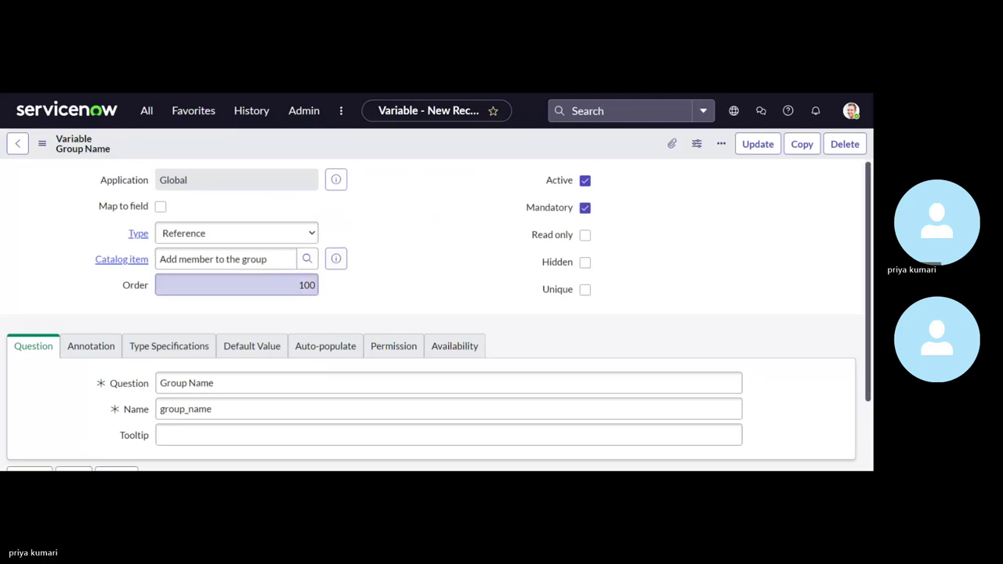
click(246, 207)
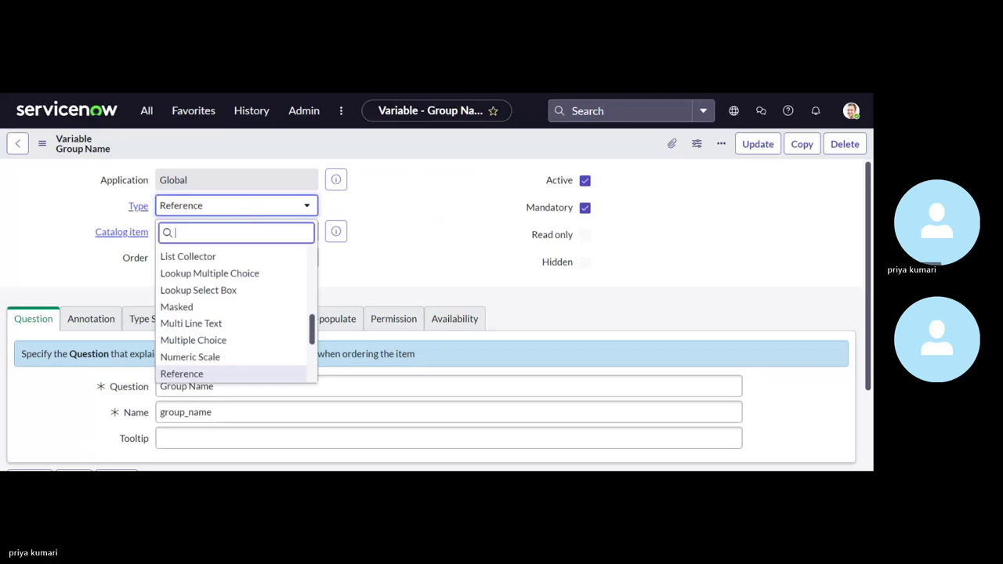
click(227, 251)
click(228, 252)
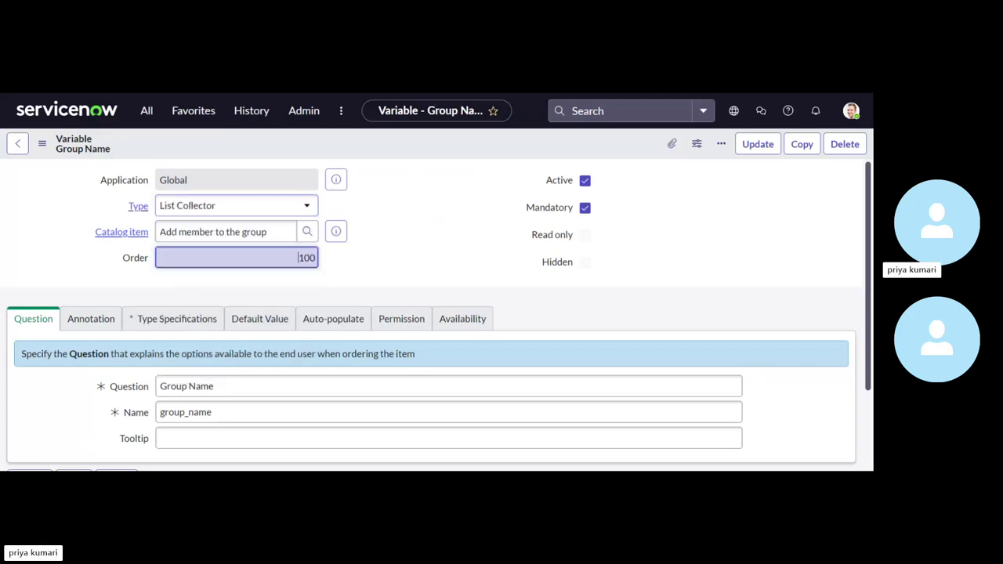
key(BackSpace)
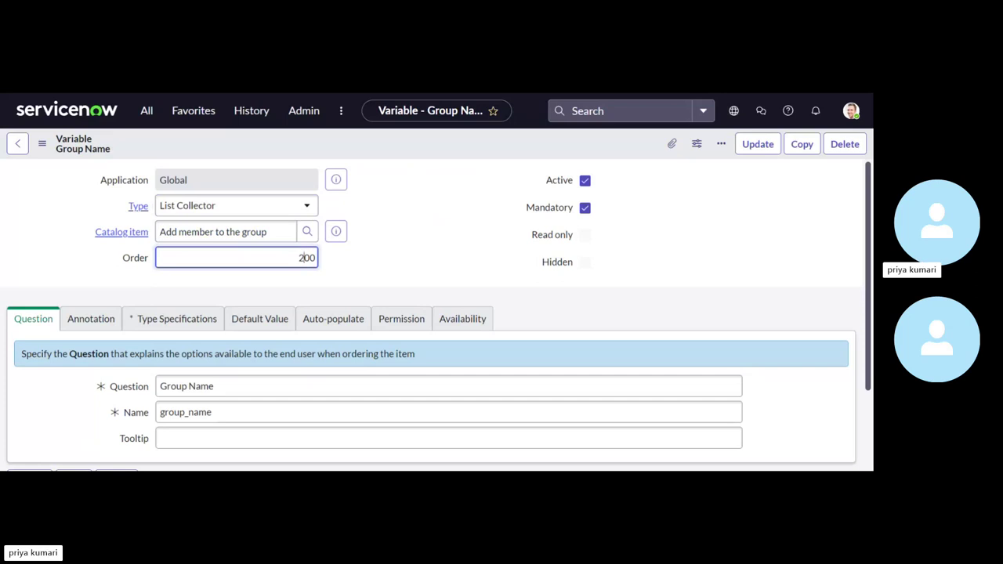
text(2)
Open the type specifications of the List Collector variable
scroll(415, 306, down, 2)
click(165, 262)
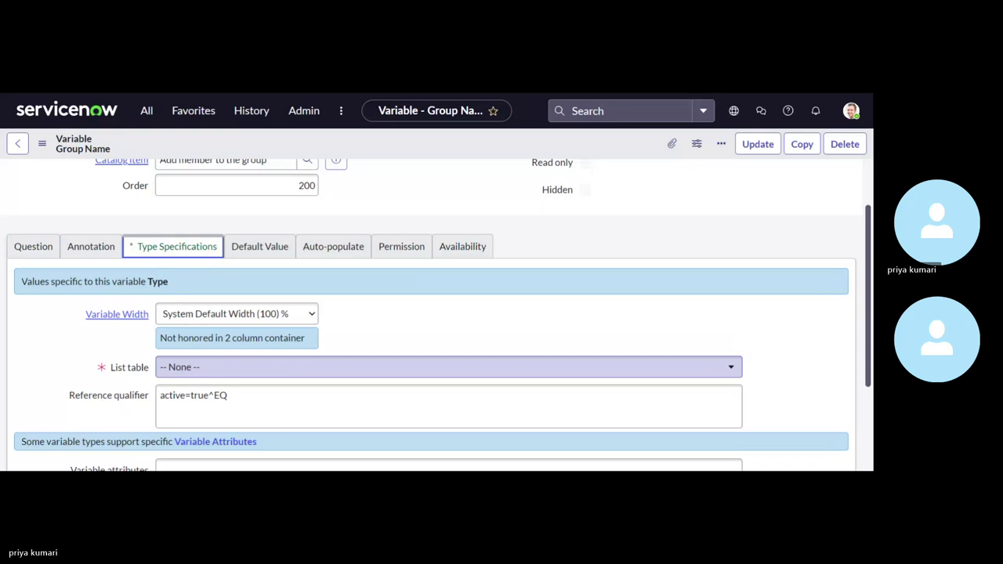
scroll(250, 376, down, 1)
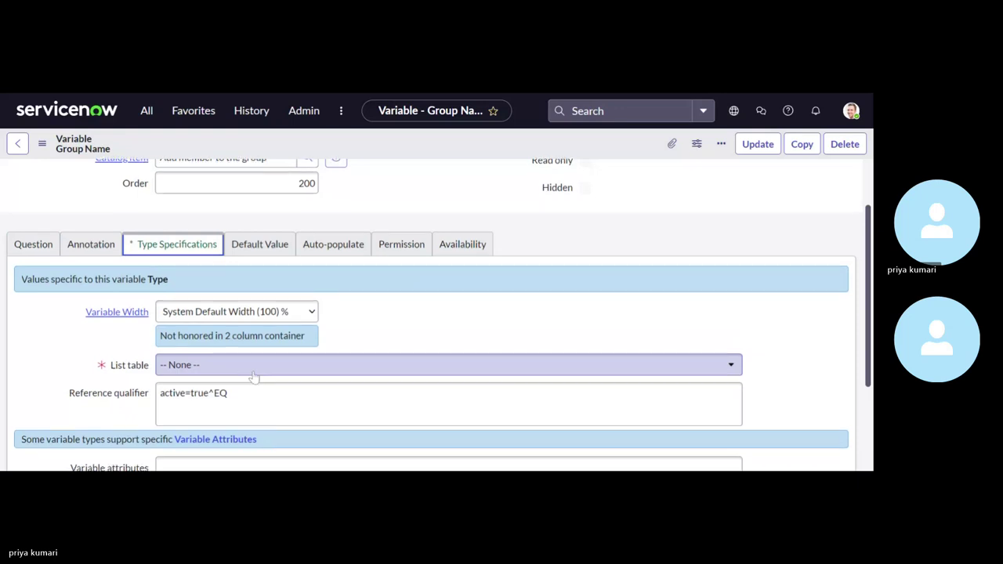
scroll(254, 377, down, 1)
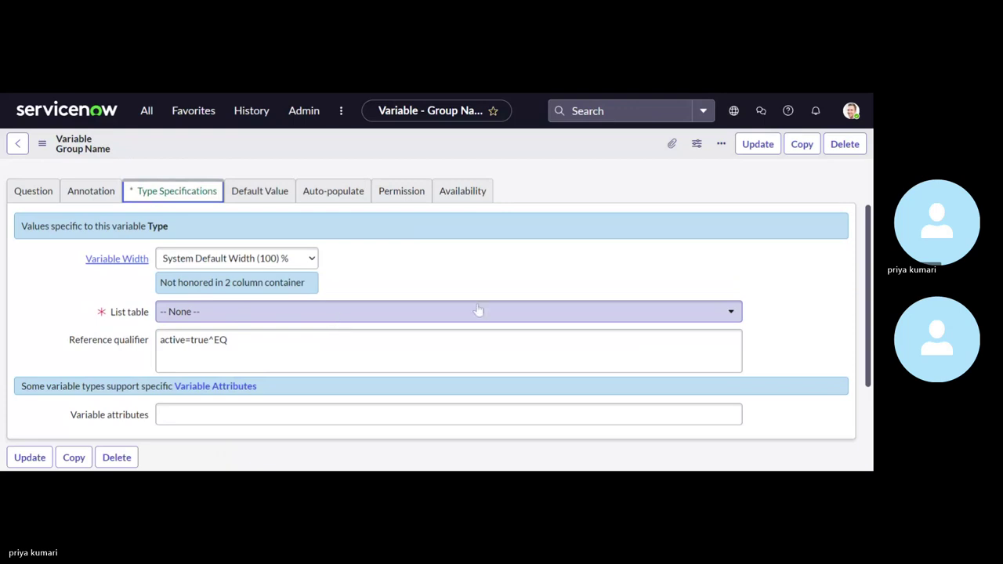
click(732, 314)
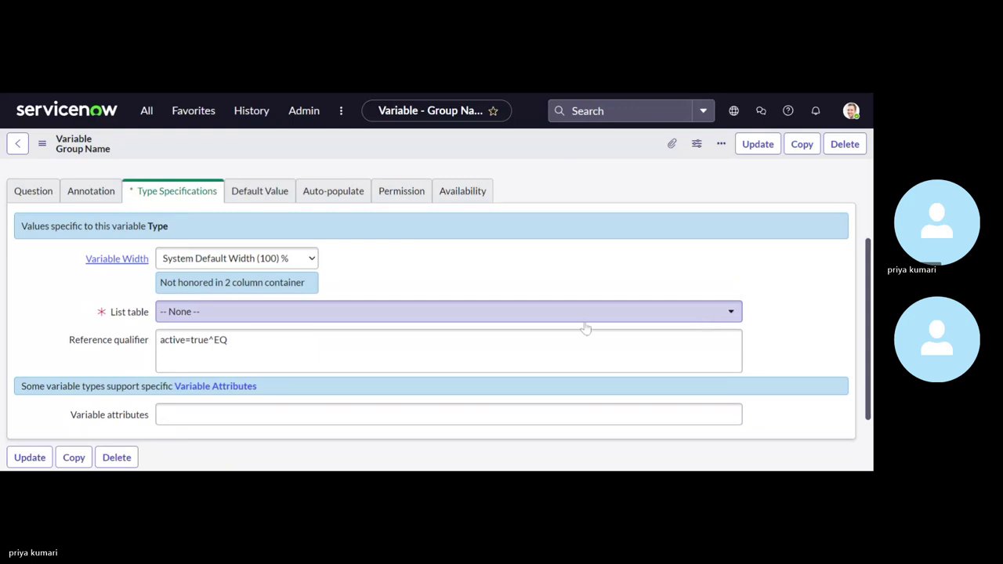
click(503, 315)
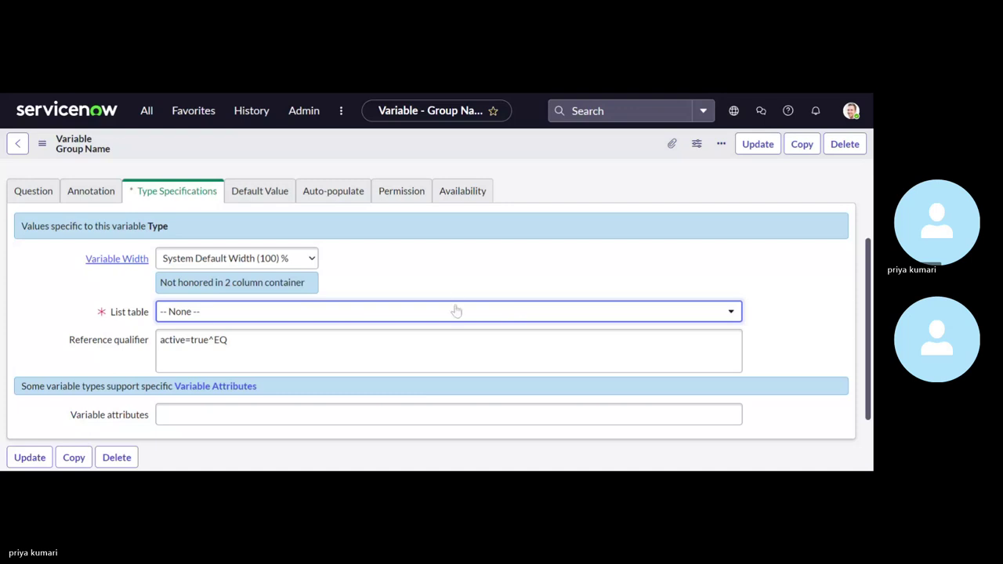
scroll(457, 311, down, 2)
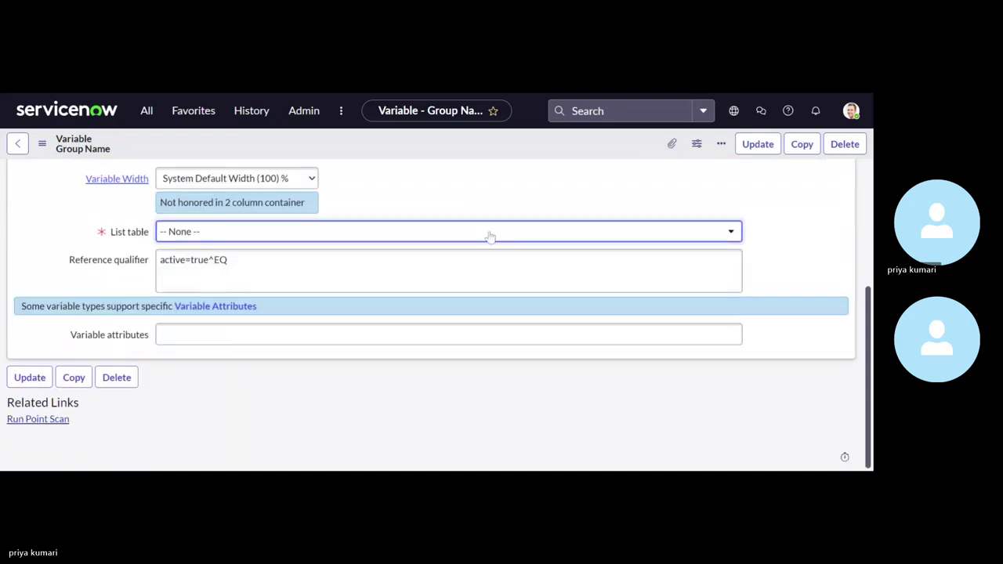
scroll(478, 240, up, 1)
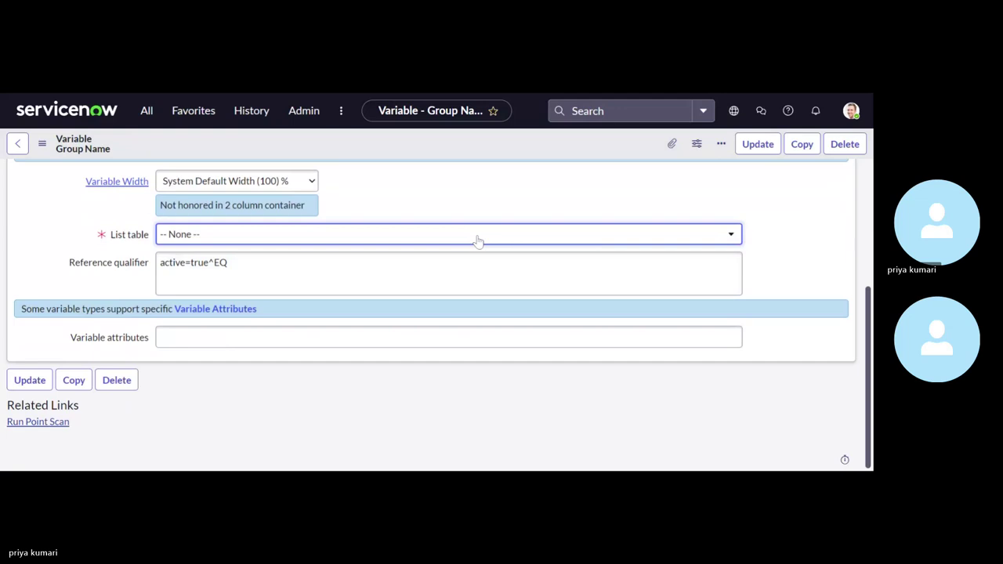
scroll(478, 240, up, 1)
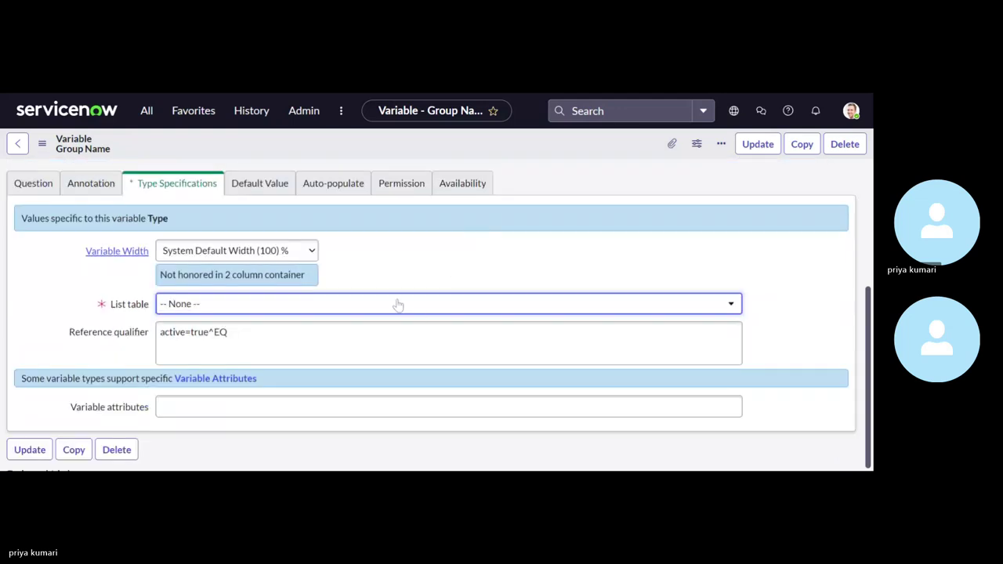
text(cmdb_multisource_deny_class])
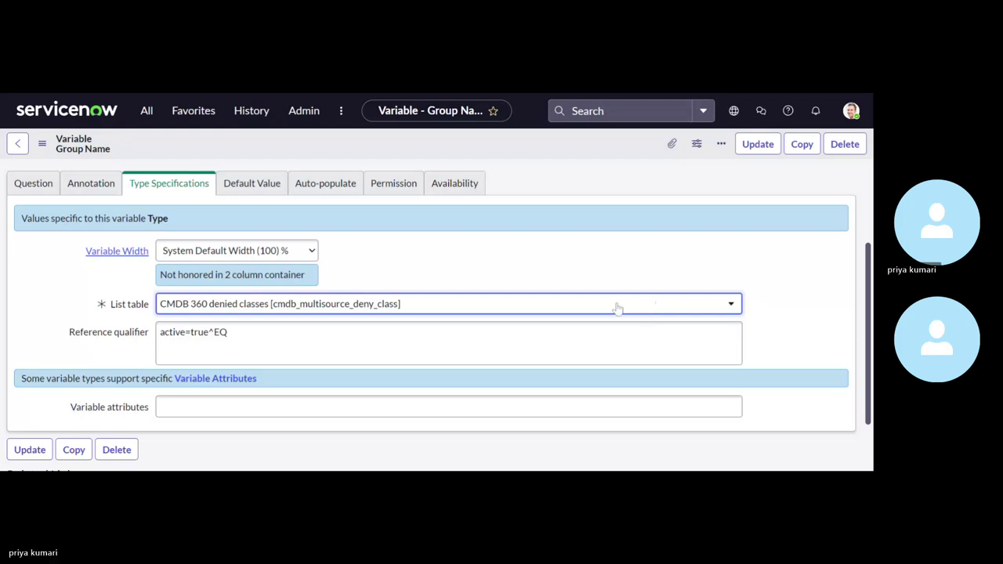
scroll(618, 308, down, 1)
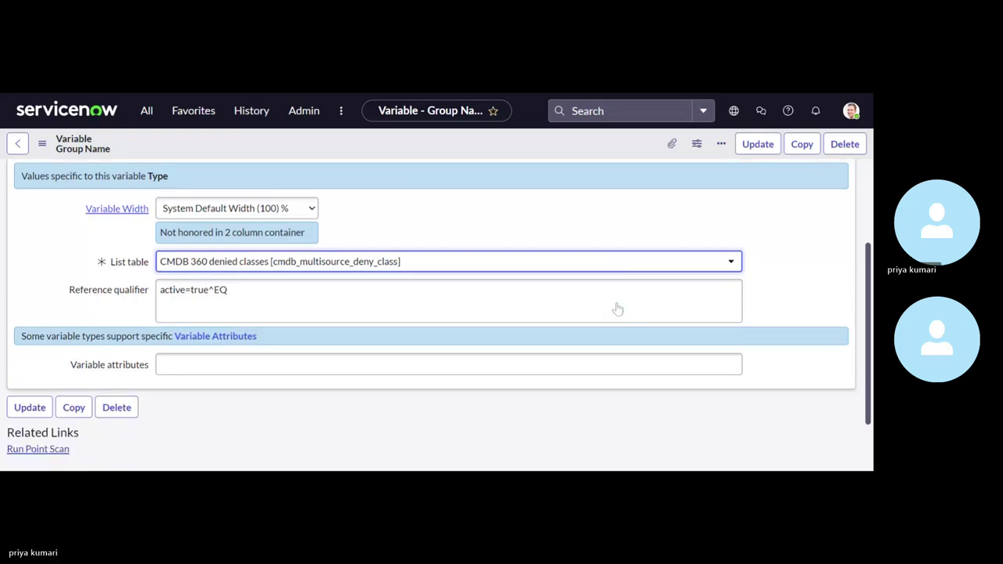
click(530, 263)
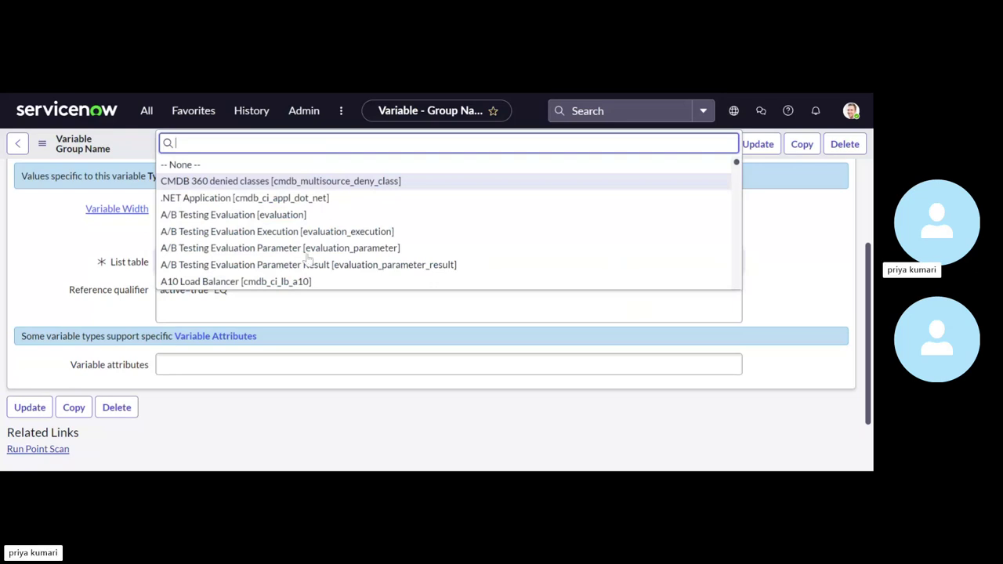
scroll(309, 262, down, 8)
scroll(309, 262, down, 10)
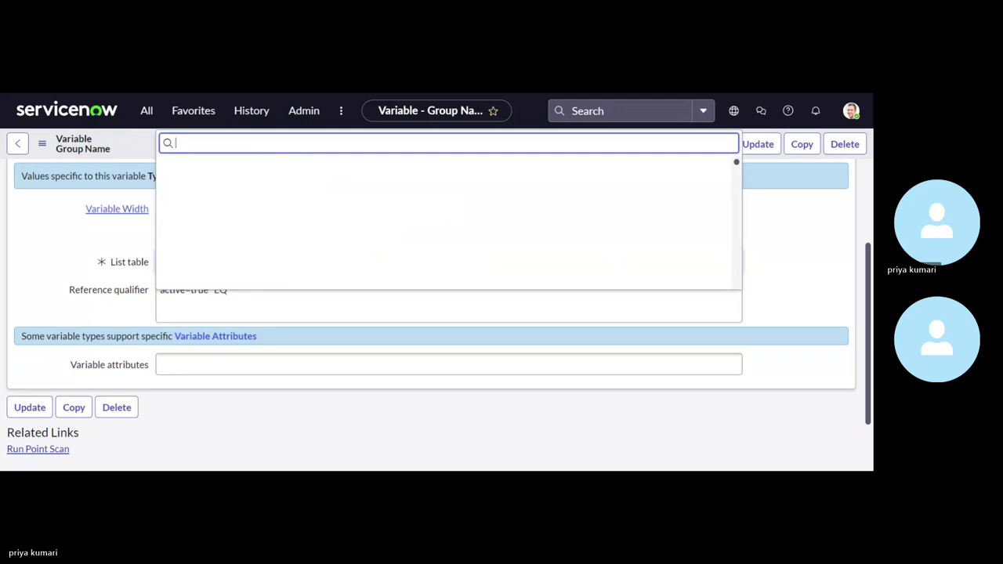
click(226, 173)
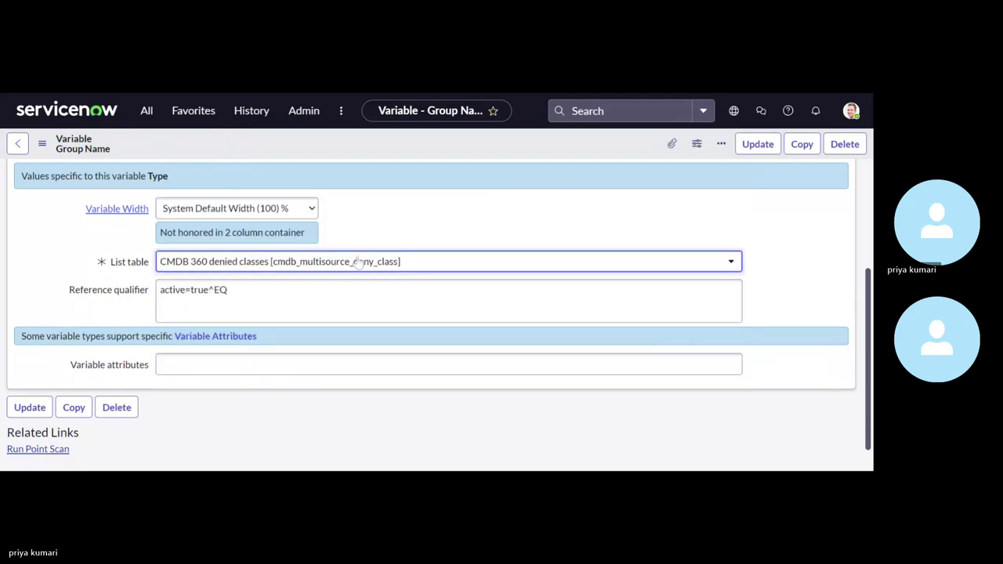
Search the list tables for sys_user and set the variable's list table to User [sys_user]
click(436, 267)
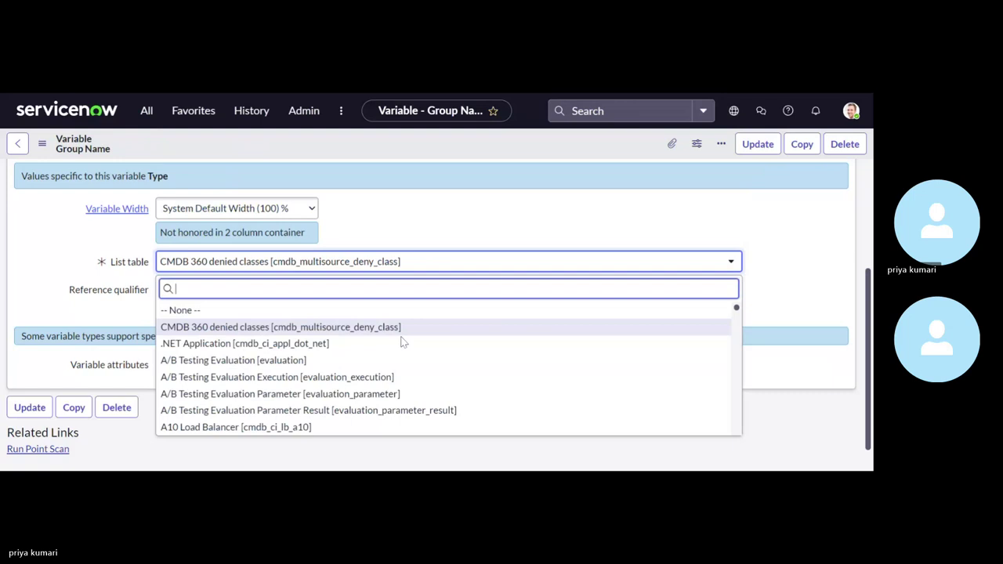
scroll(385, 370, down, 3)
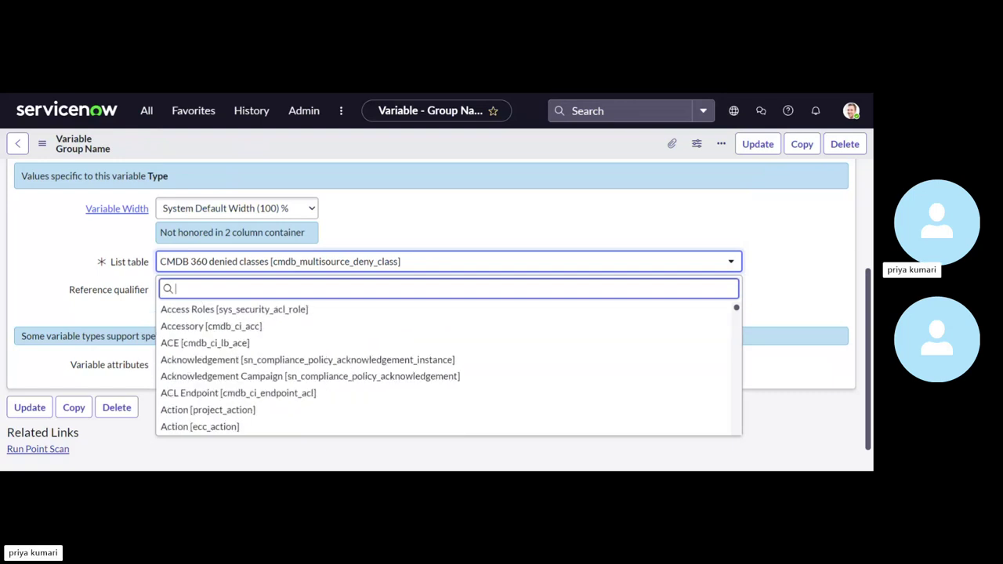
scroll(384, 369, down, 2)
text(sys_user)
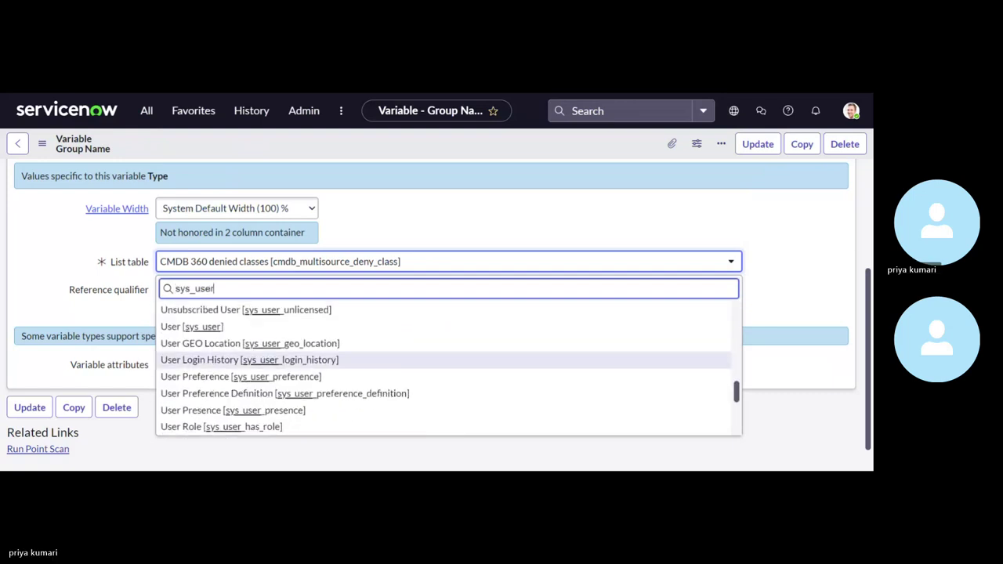
click(202, 327)
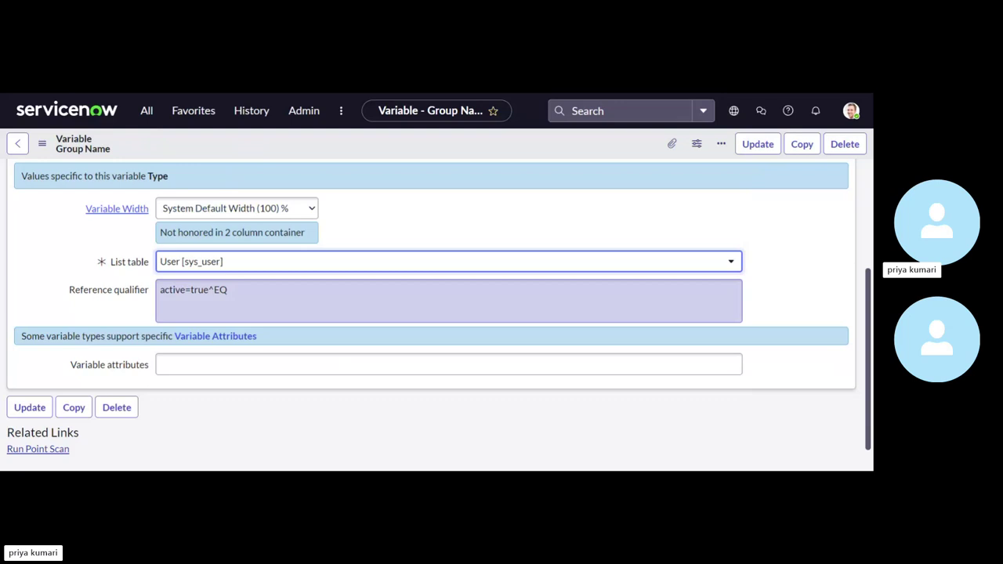
Insert the modified List Collector variable as a new record and stay on its form
scroll(432, 314, up, 1)
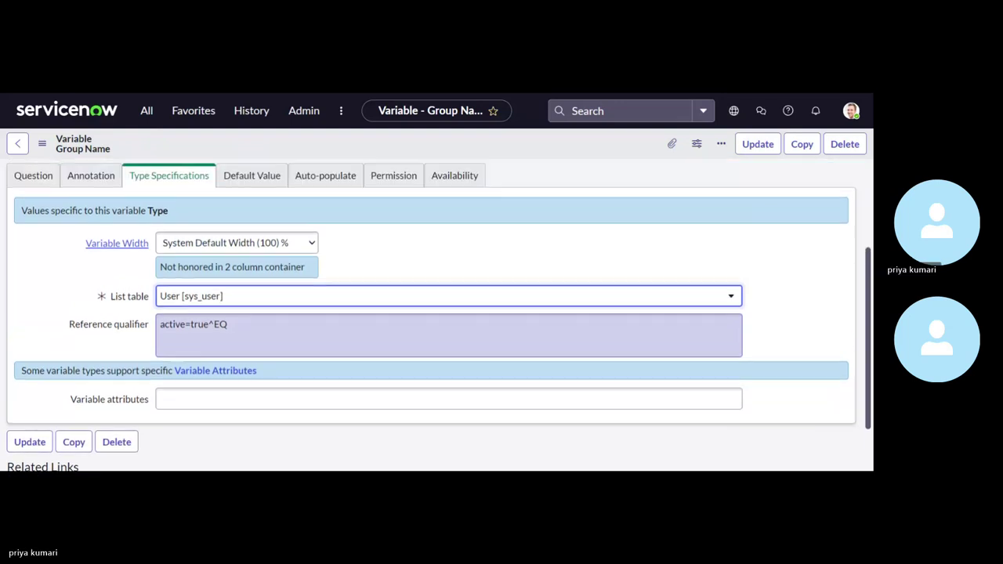
scroll(325, 318, up, 2)
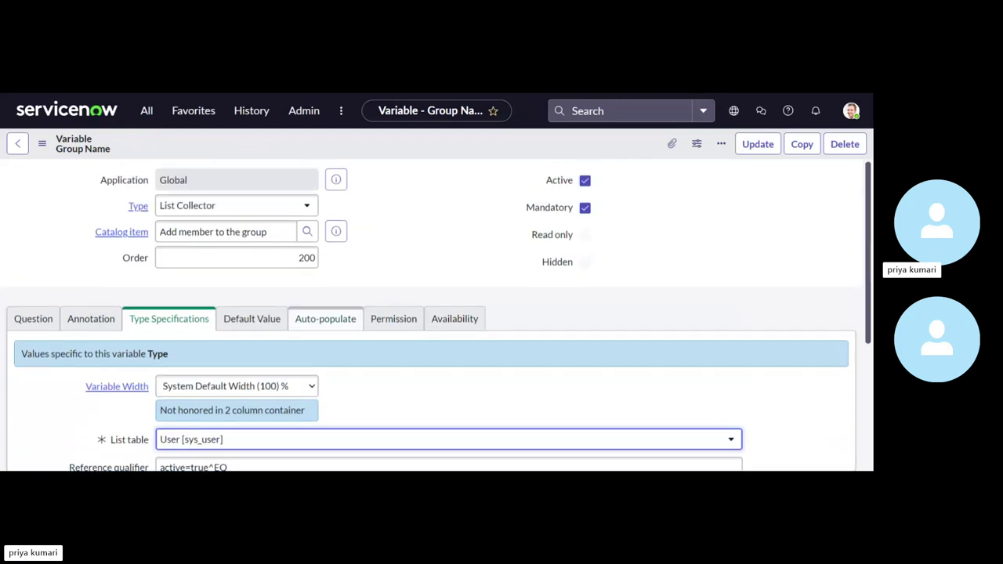
right_click(386, 145)
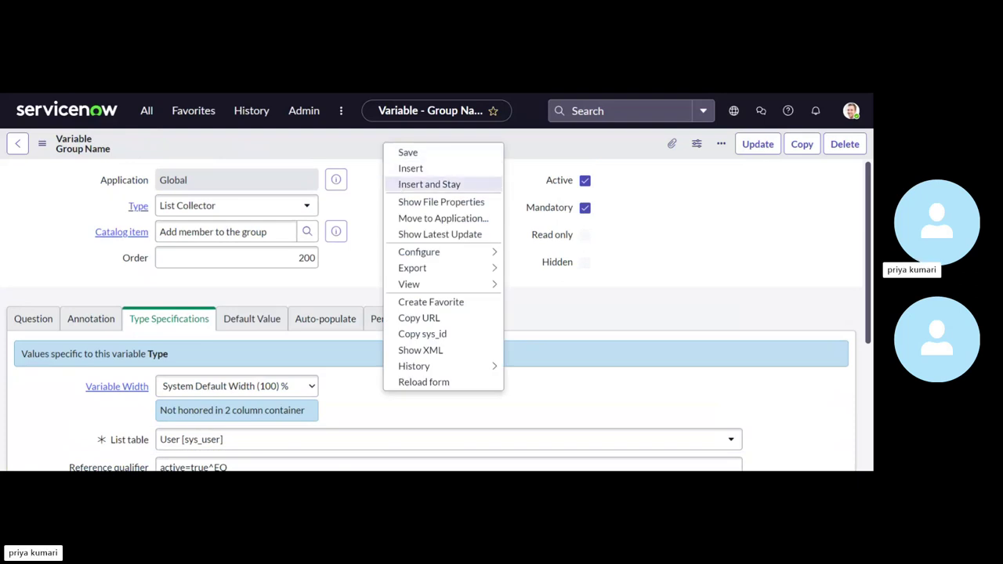
click(400, 189)
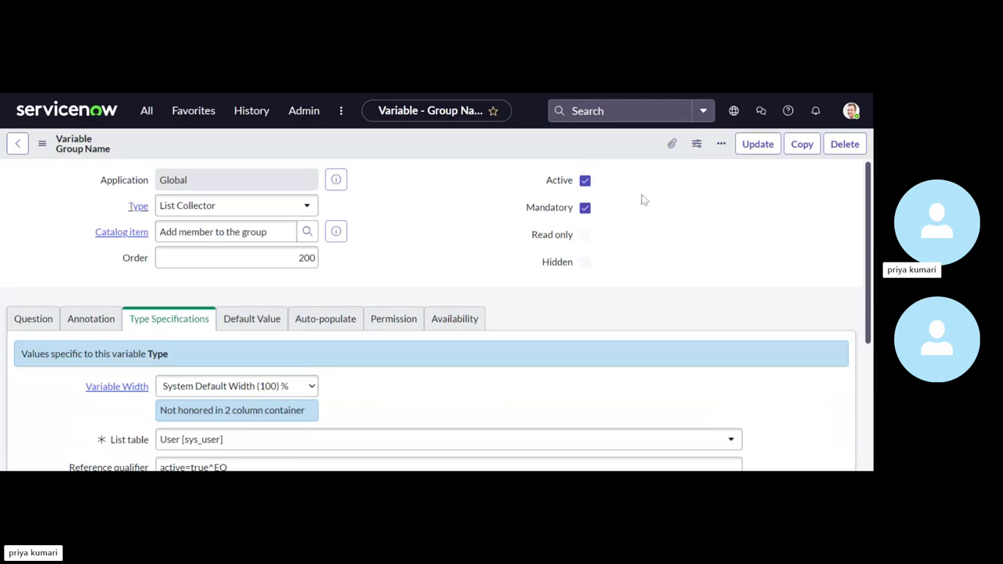
Save the List Collector variable with Update and return to the Add member to the group catalog item
click(759, 145)
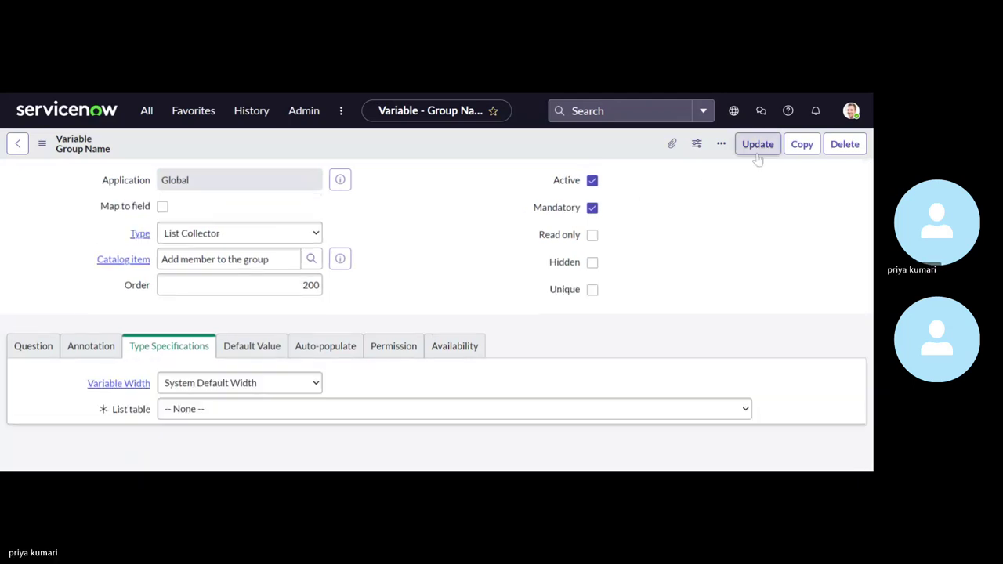
click(758, 149)
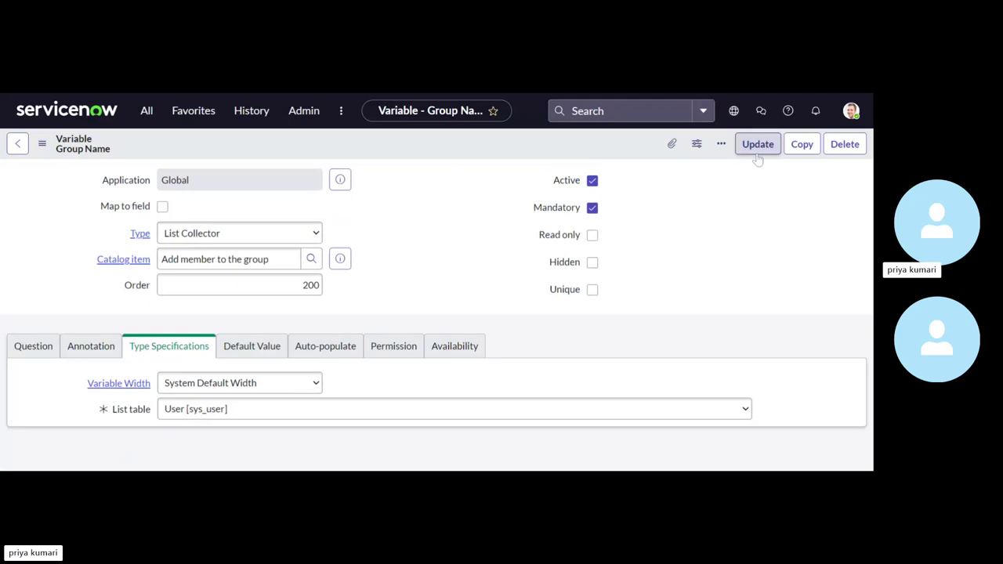
click(757, 151)
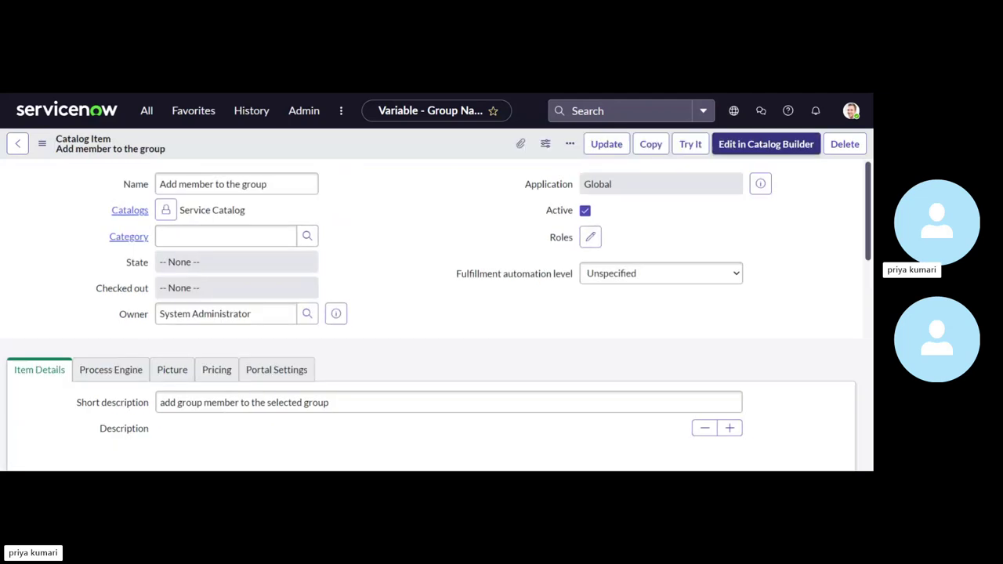
Try out the catalog item's order form and examine its group reference field and the list of available users
scroll(413, 345, down, 3)
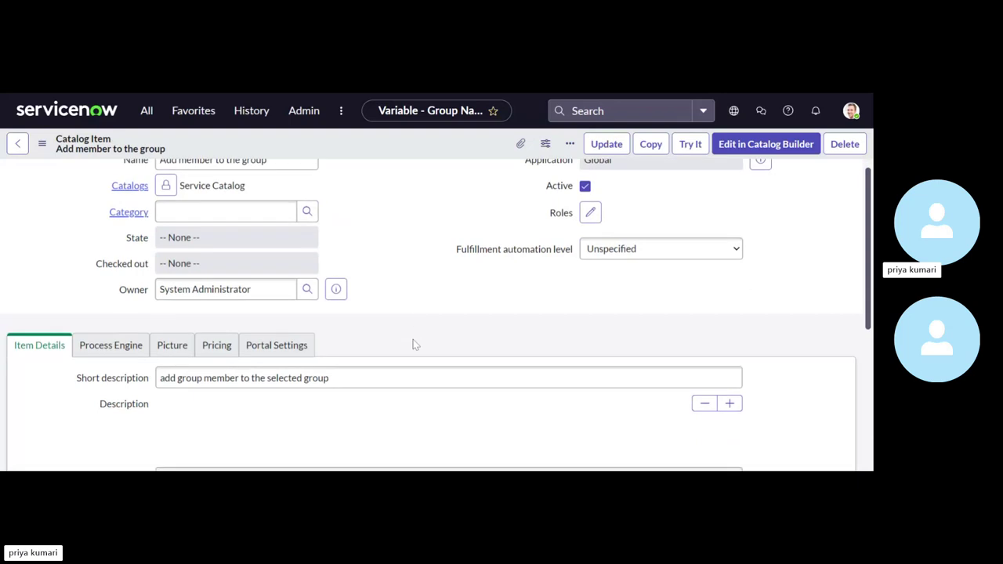
scroll(413, 345, down, 2)
scroll(413, 342, up, 5)
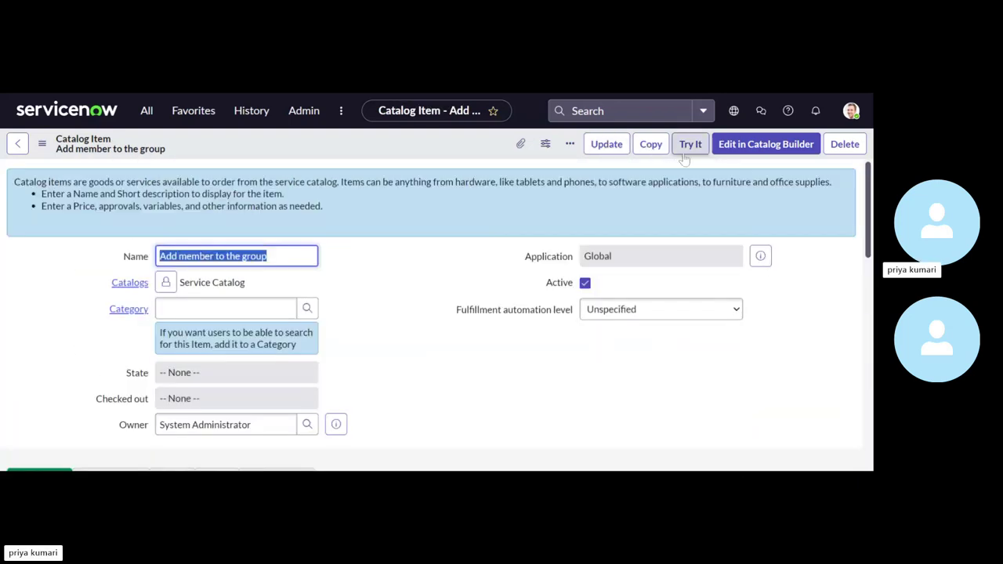
scroll(533, 321, down, 8)
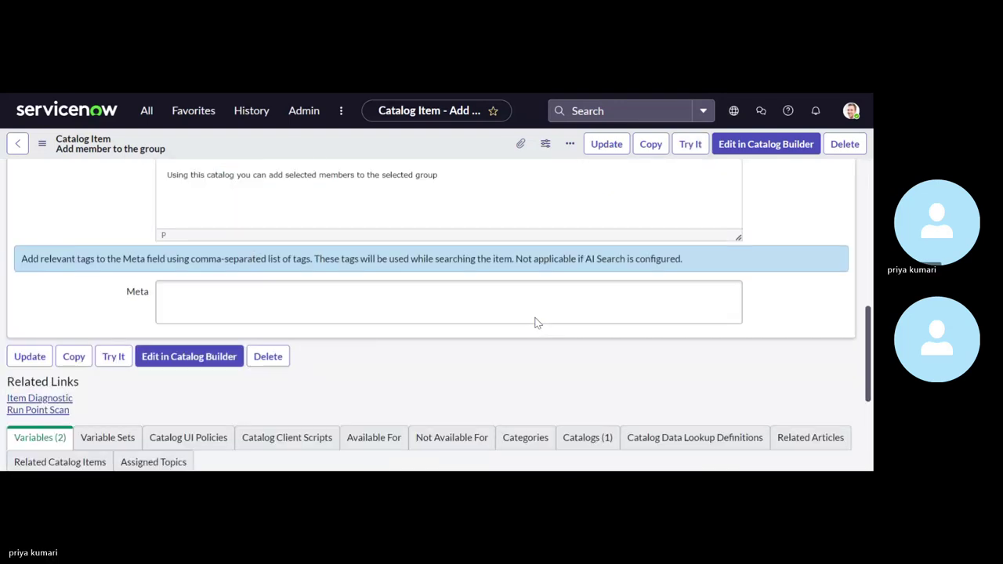
scroll(535, 322, up, 8)
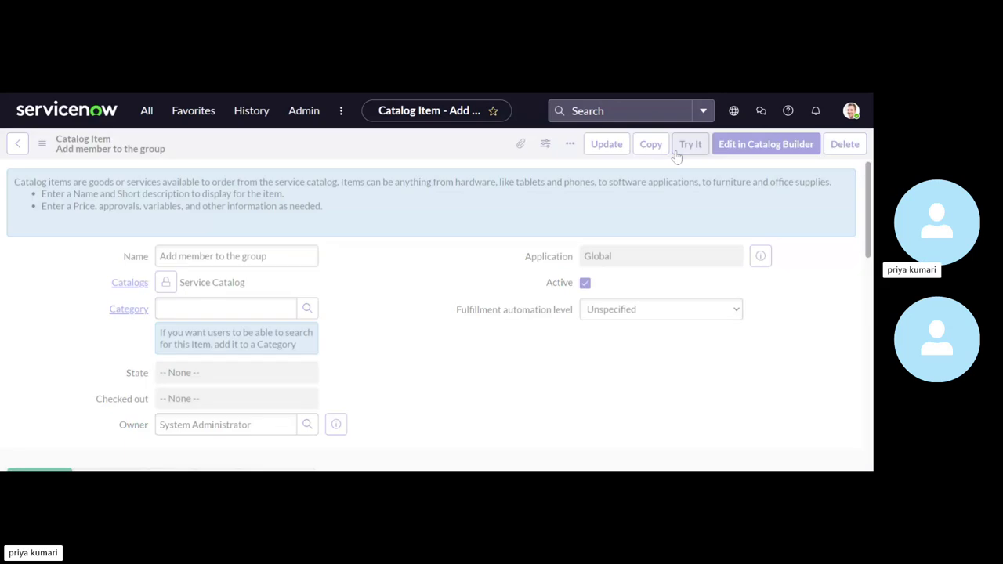
click(678, 151)
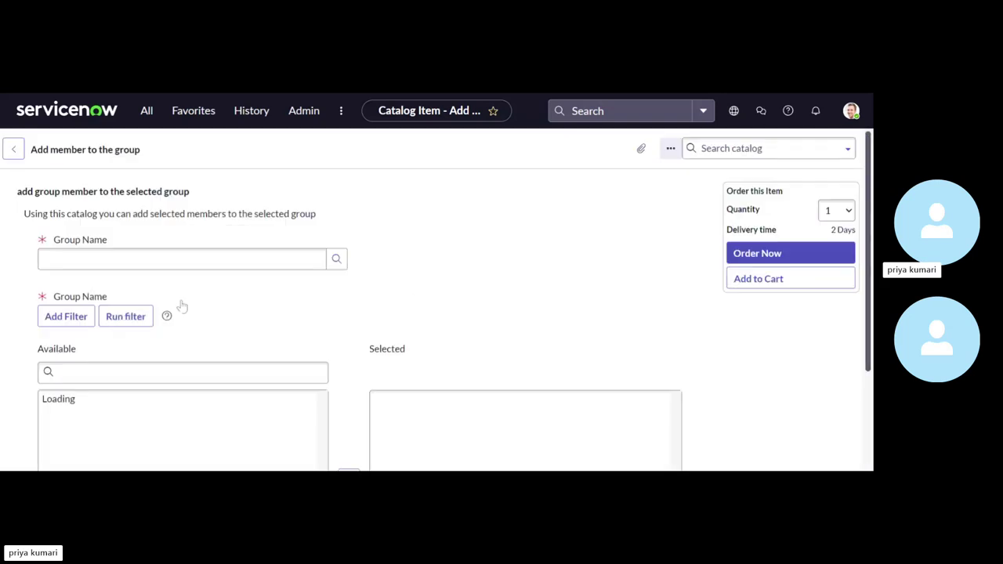
scroll(88, 259, down, 1)
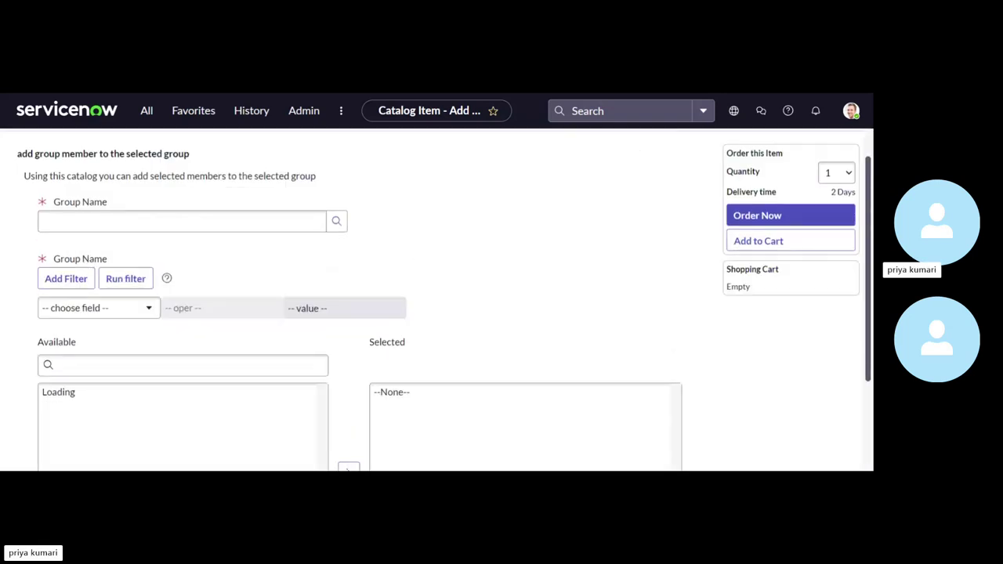
scroll(152, 318, down, 2)
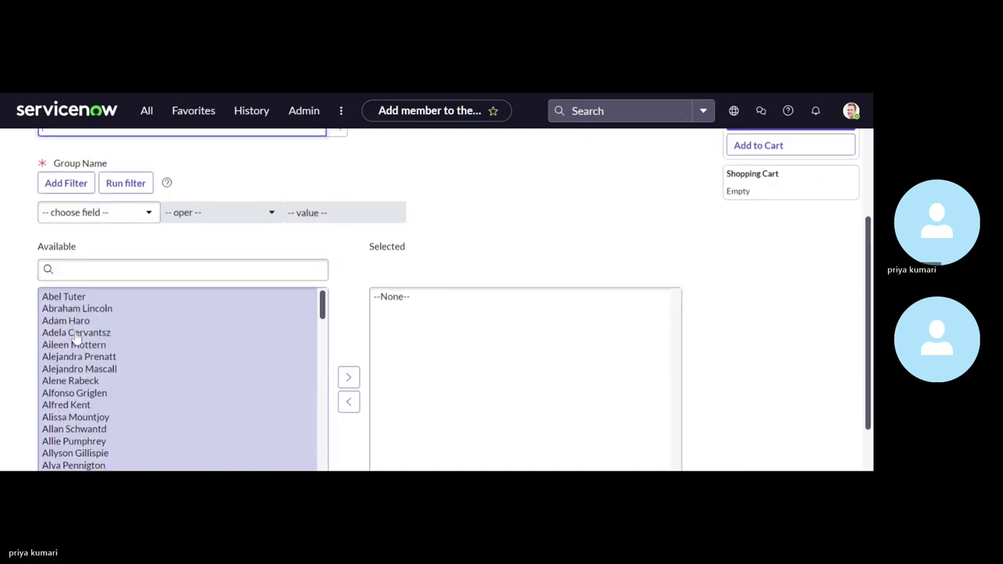
scroll(78, 352, down, 10)
scroll(79, 358, up, 1)
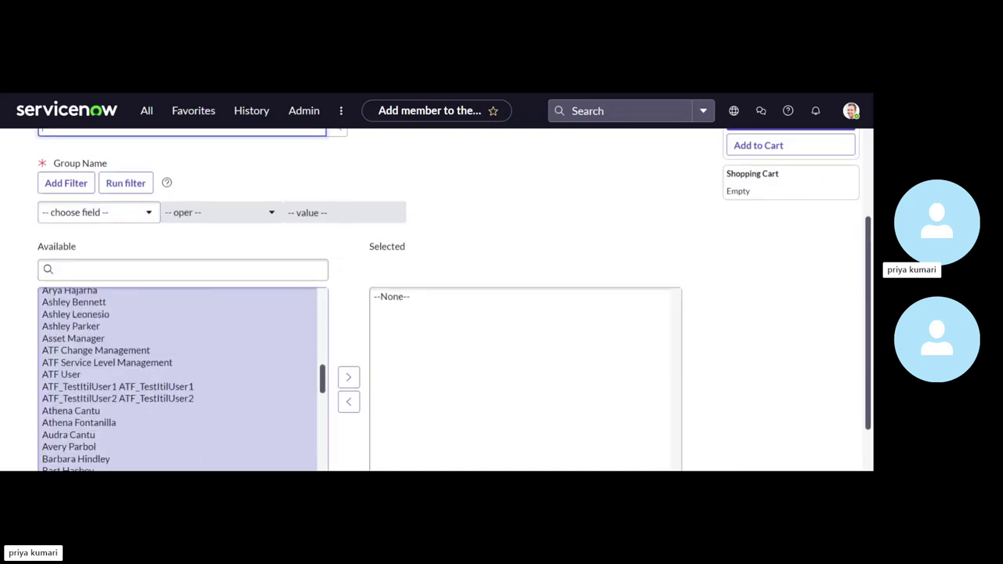
scroll(79, 358, up, 10)
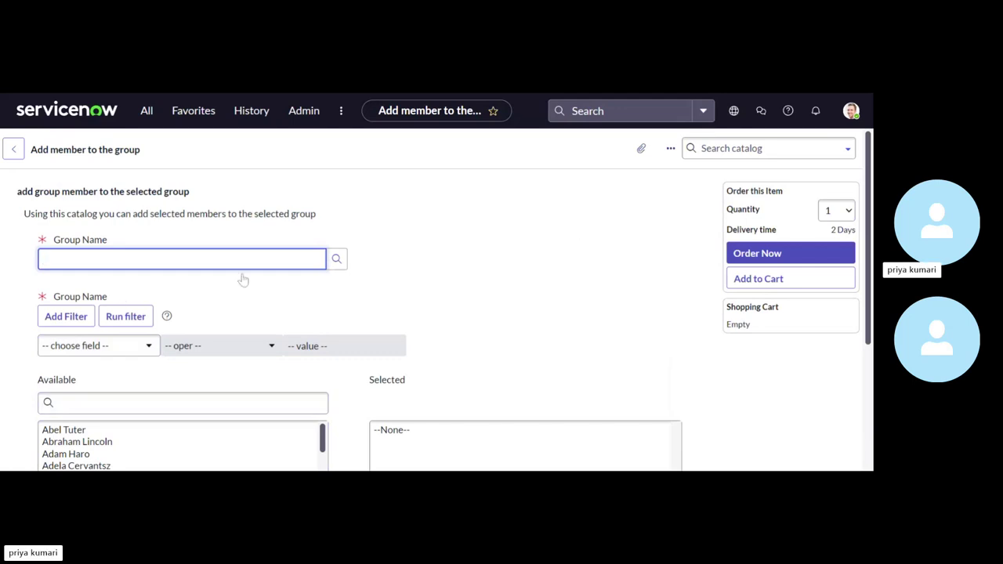
Leave the order form preview and go back to the Add member to the group catalog item record
click(14, 150)
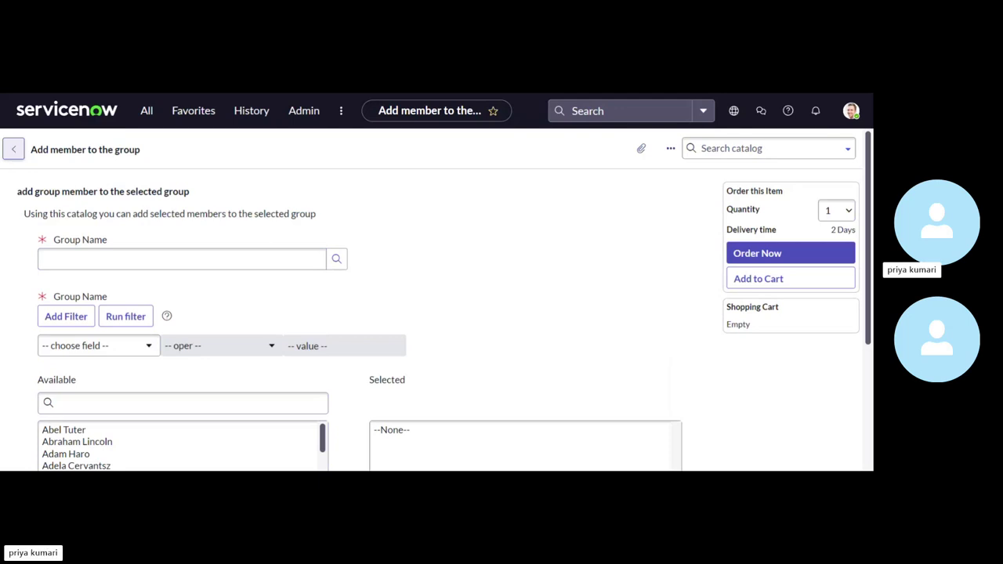
click(14, 149)
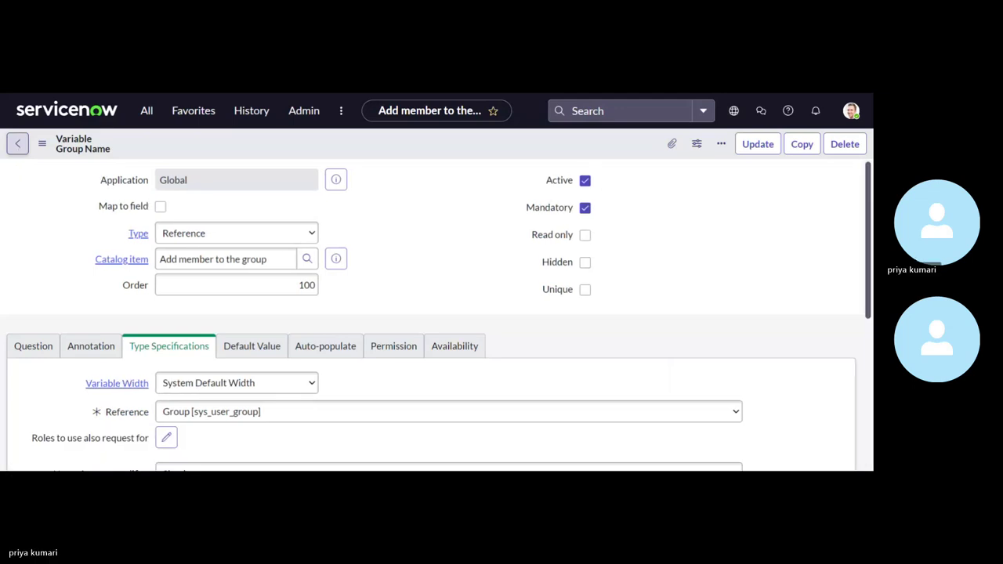
click(18, 148)
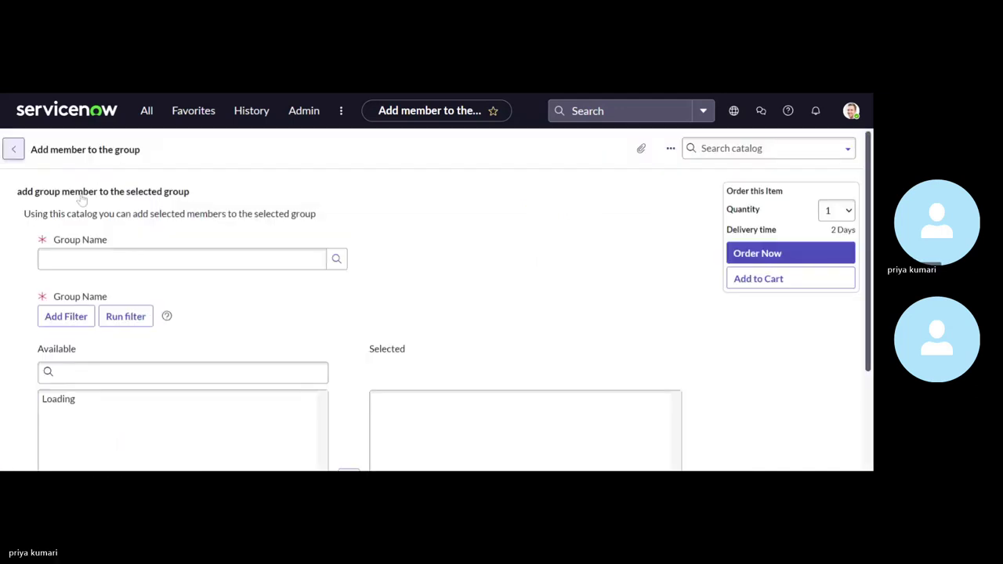
click(22, 151)
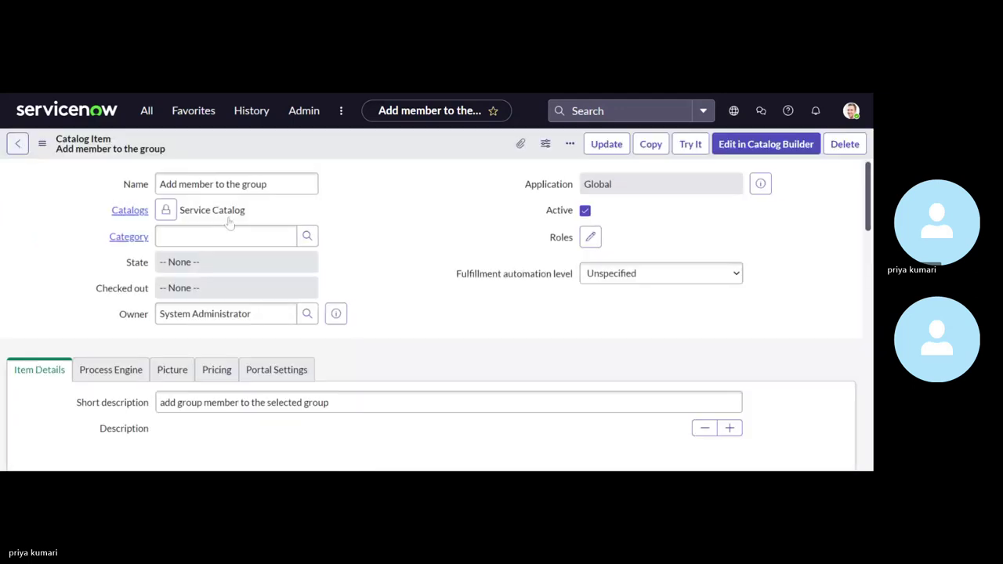
Set the catalog item's process engine flow to Copy of dountill and display the flow's record preview
scroll(256, 229, down, 2)
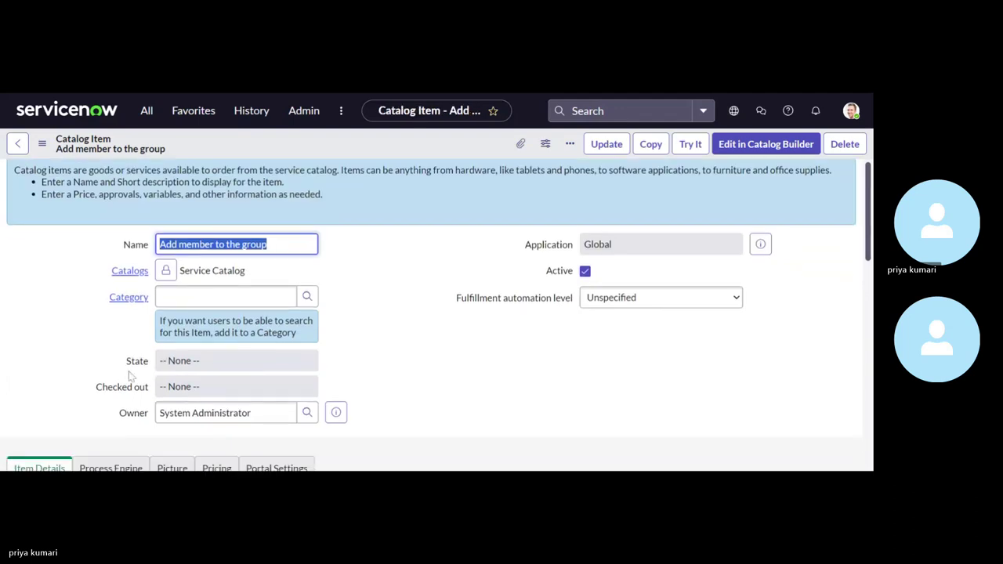
scroll(129, 375, down, 2)
click(110, 300)
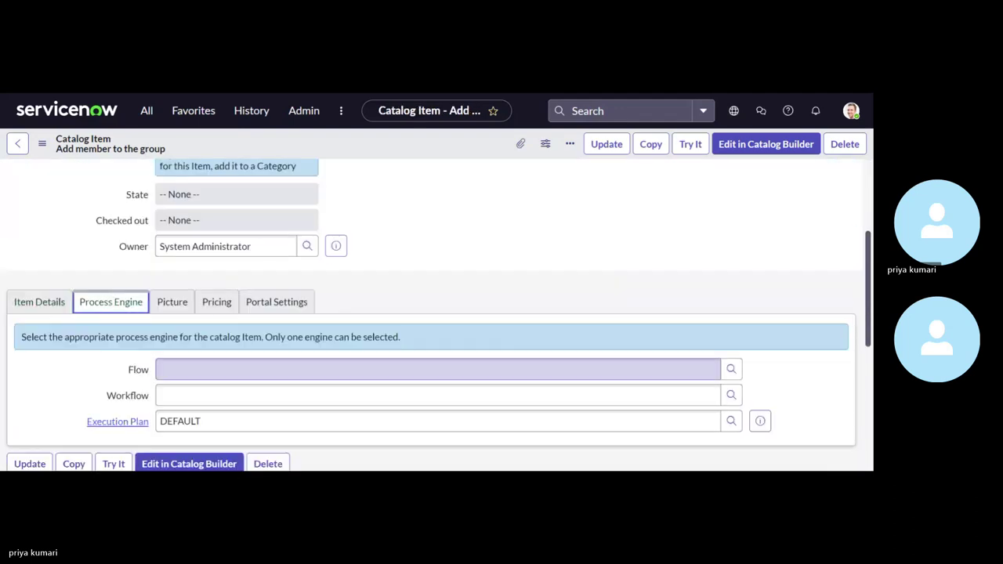
scroll(399, 309, down, 2)
click(601, 267)
click(730, 267)
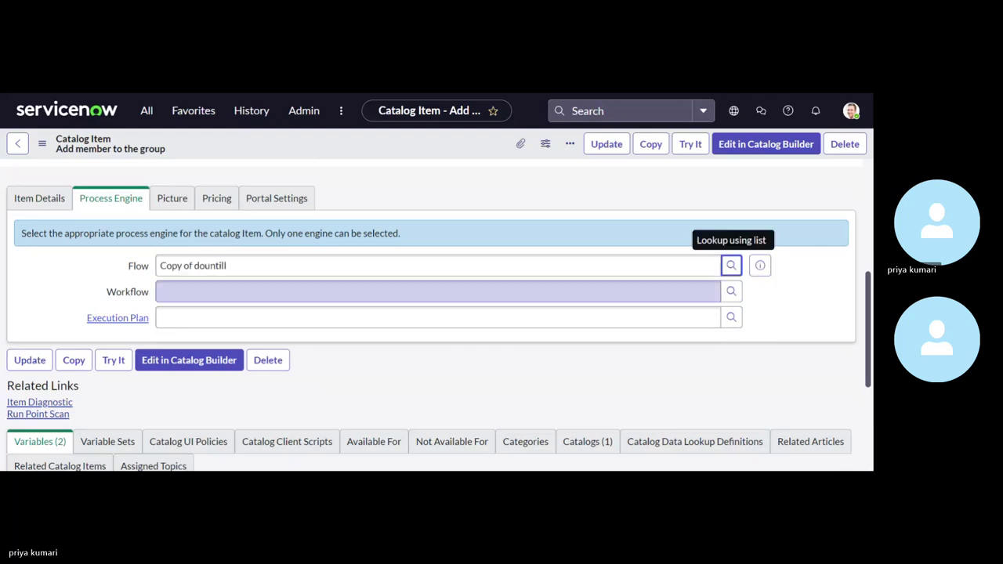
click(760, 267)
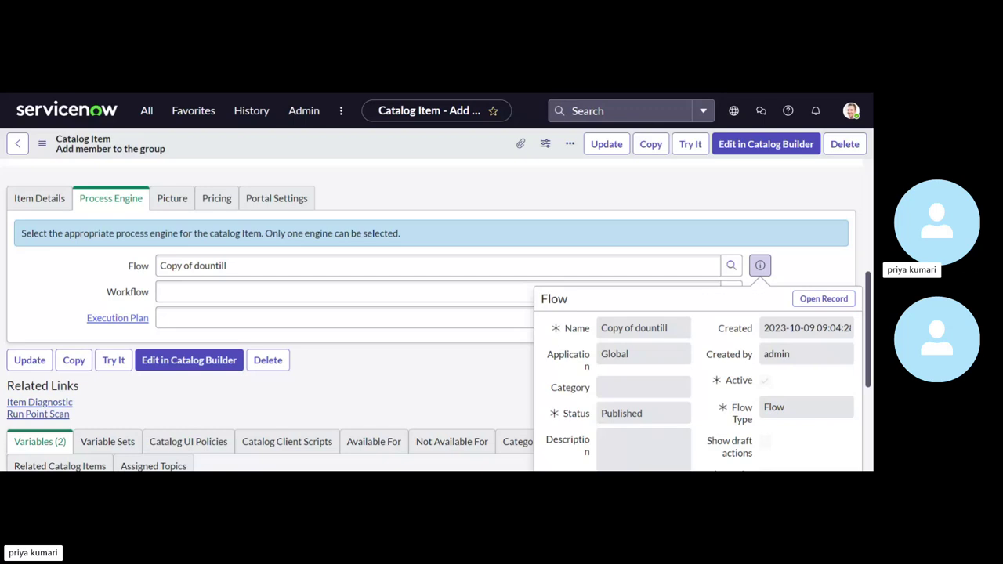
Switch to the add group member flow in Flow Designer and give it a Service Catalog trigger
key(ctrl+Tab)
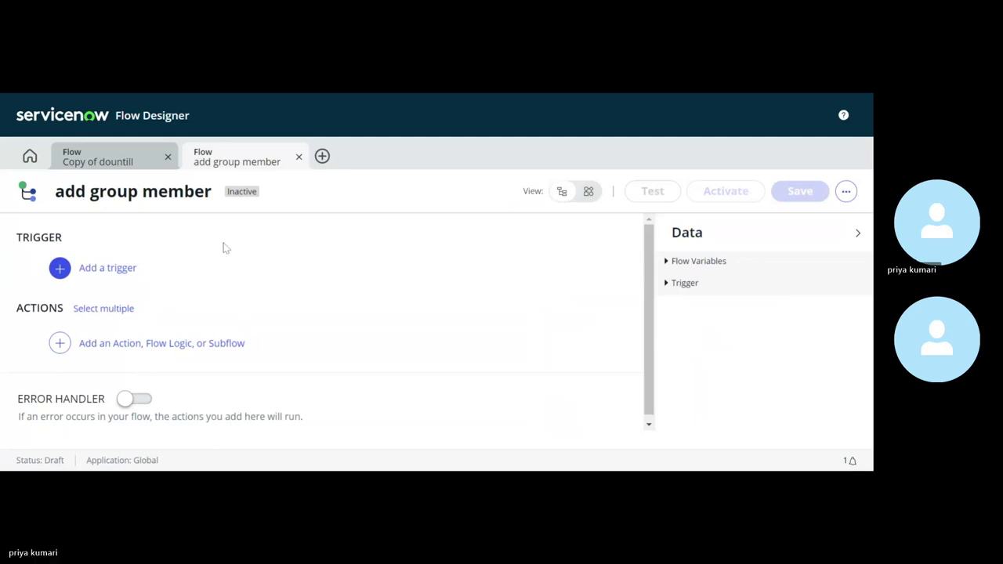
click(108, 268)
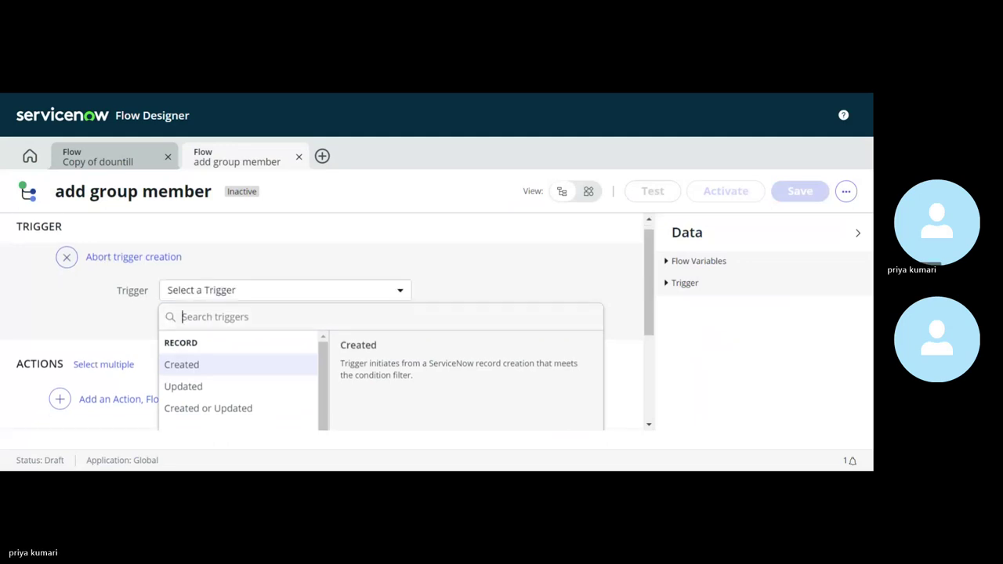
text(ca)
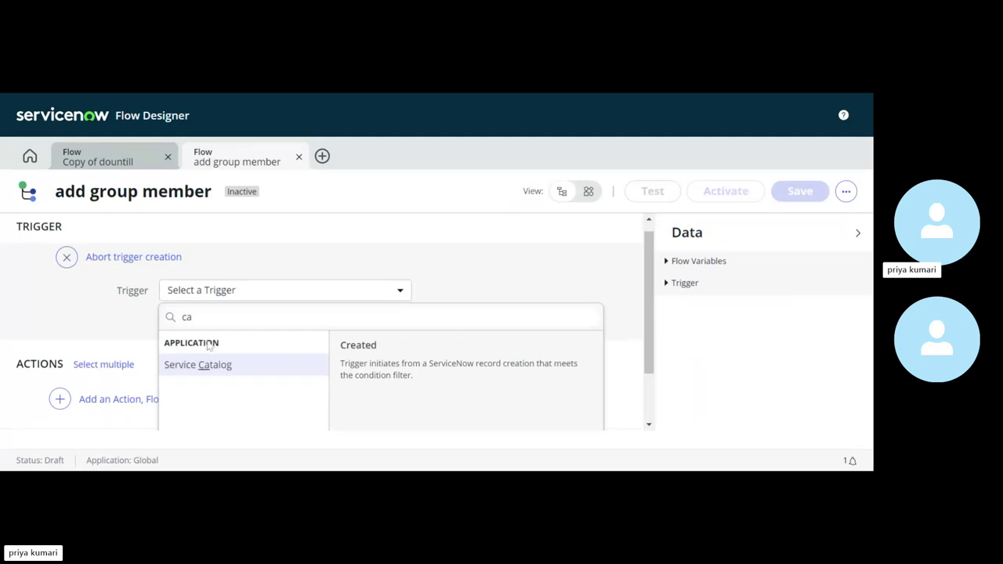
click(207, 367)
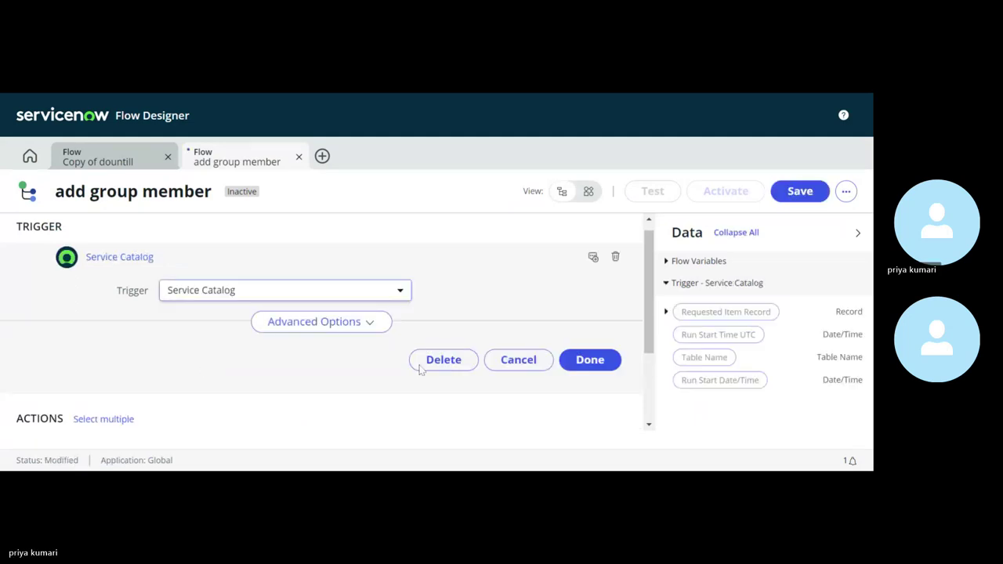
click(590, 360)
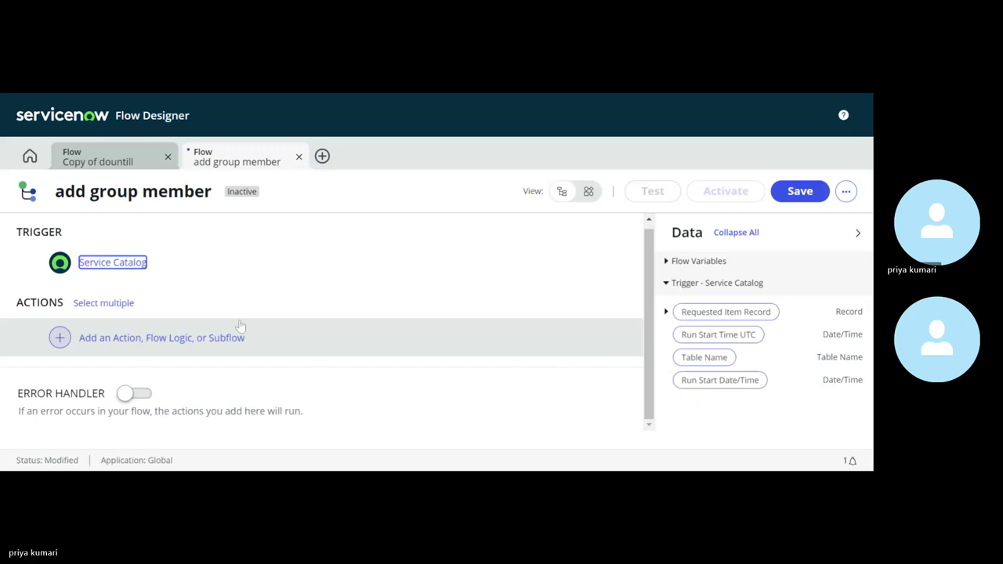
Add a Get Catalog Variables action as the first action of the add group member flow
click(85, 342)
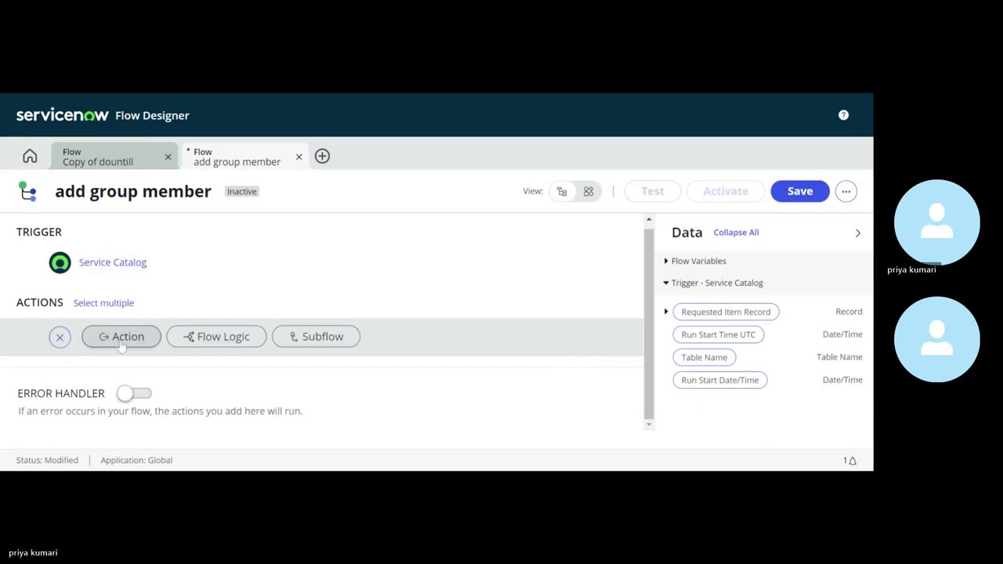
click(124, 343)
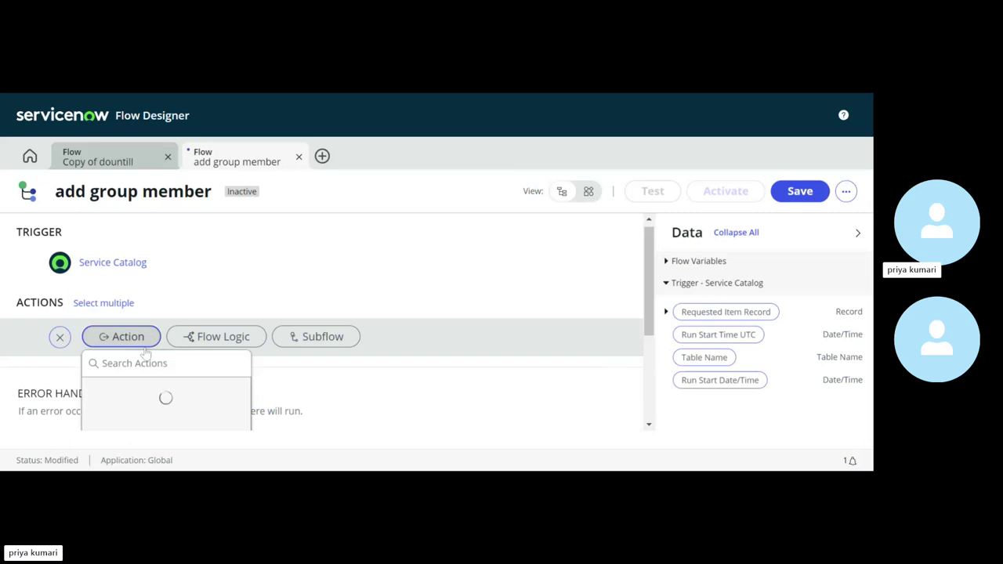
text(get)
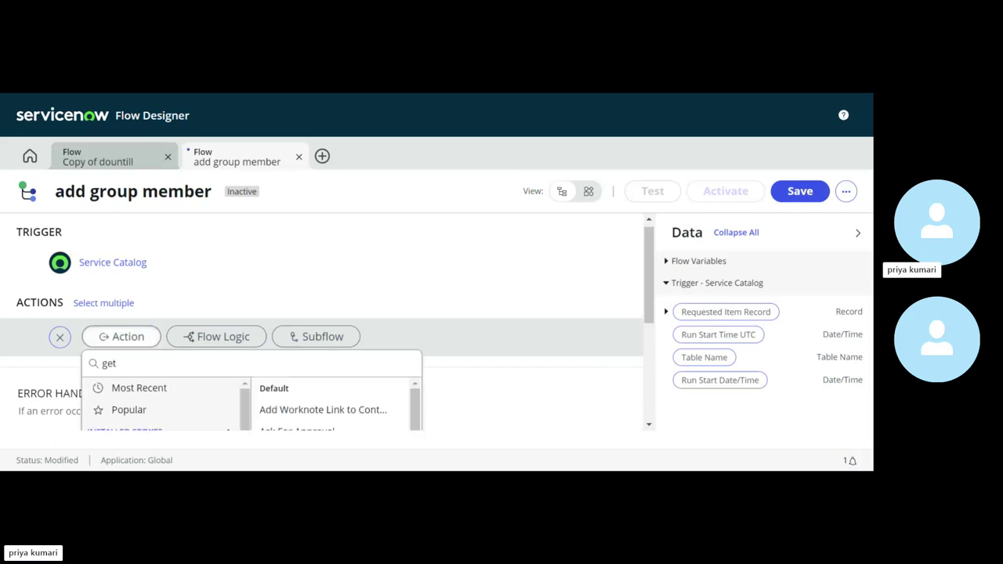
text( catalo)
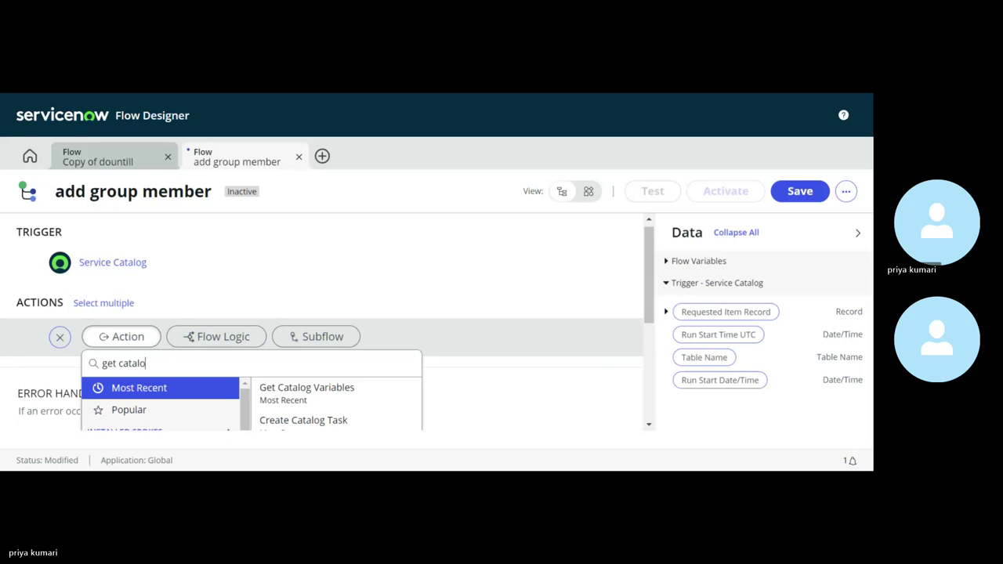
click(301, 400)
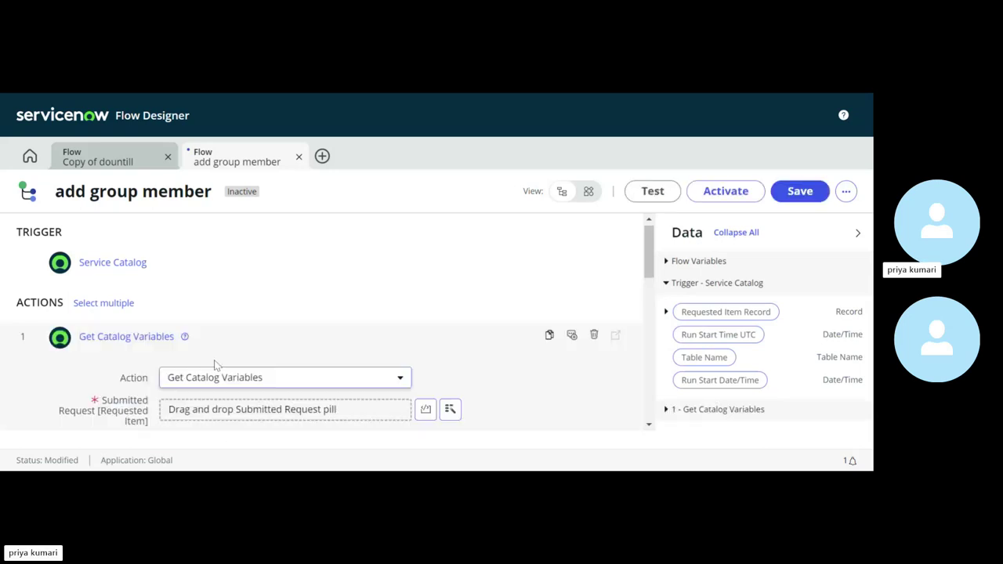
Map the trigger's Requested Item Record to the Submitted Request input of the Get Catalog Variables action
scroll(200, 333, down, 3)
scroll(202, 333, down, 1)
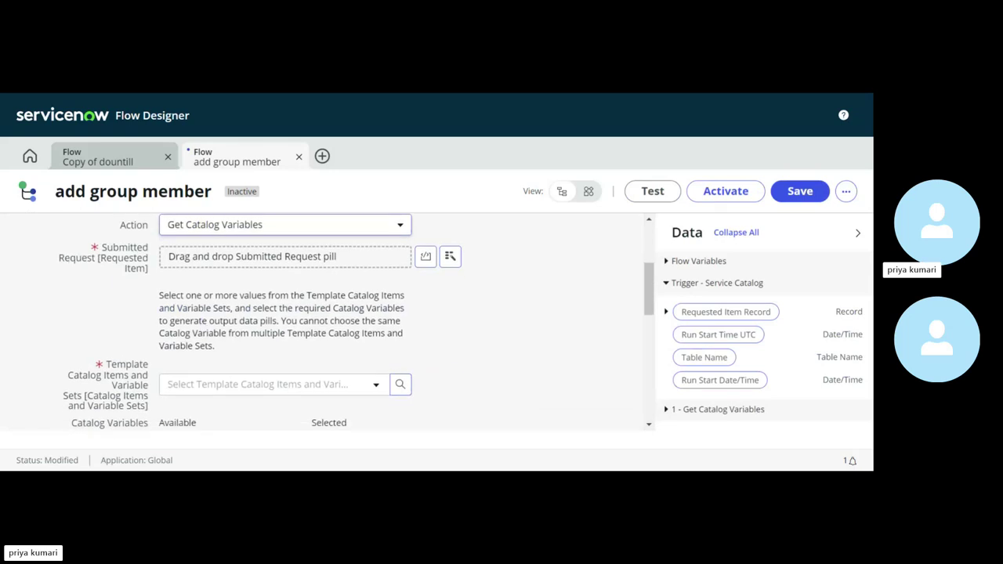
drag(693, 312, 331, 257)
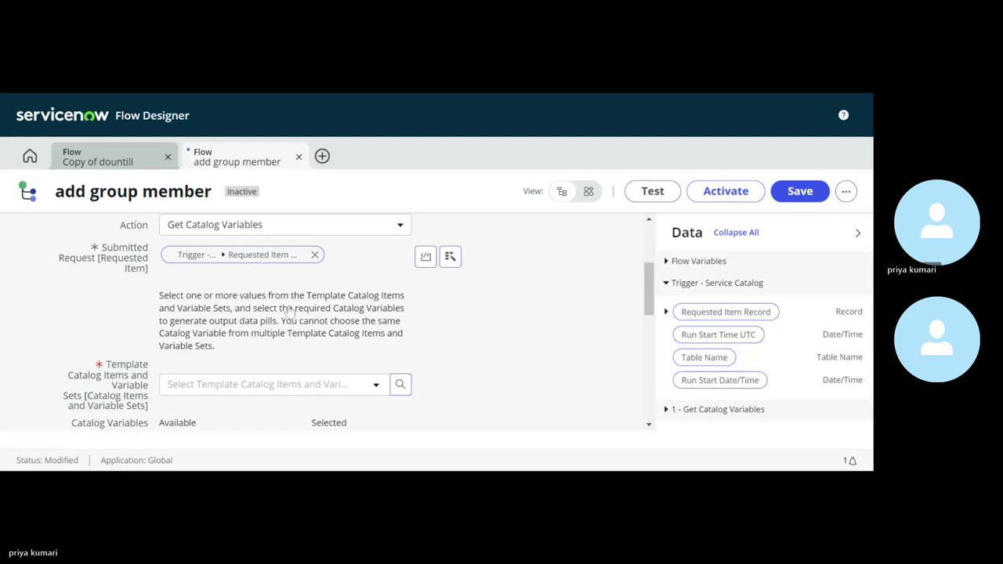
Set the template catalog item of the Get Catalog Variables action to Add member to the group
scroll(335, 347, down, 1)
click(284, 326)
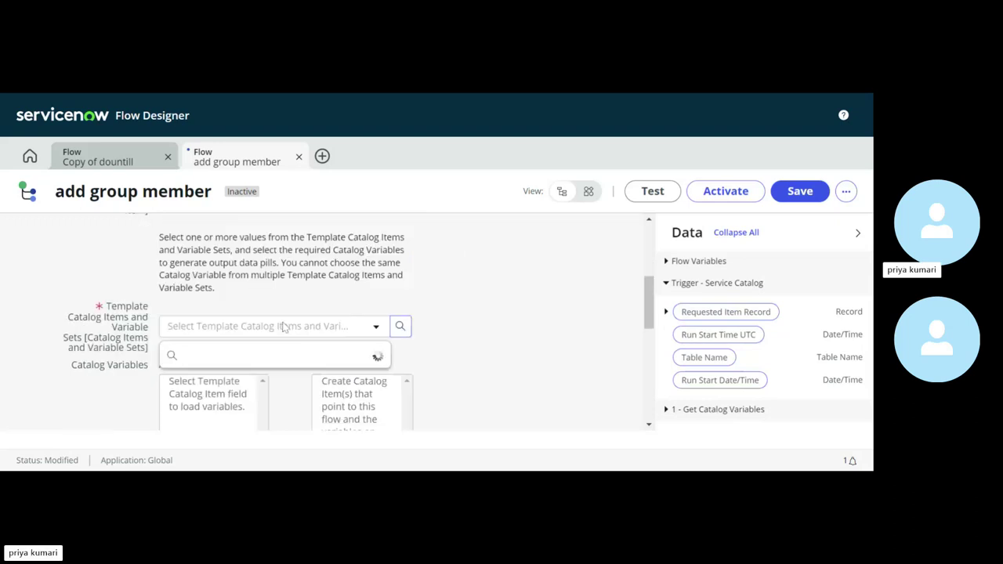
text(add )
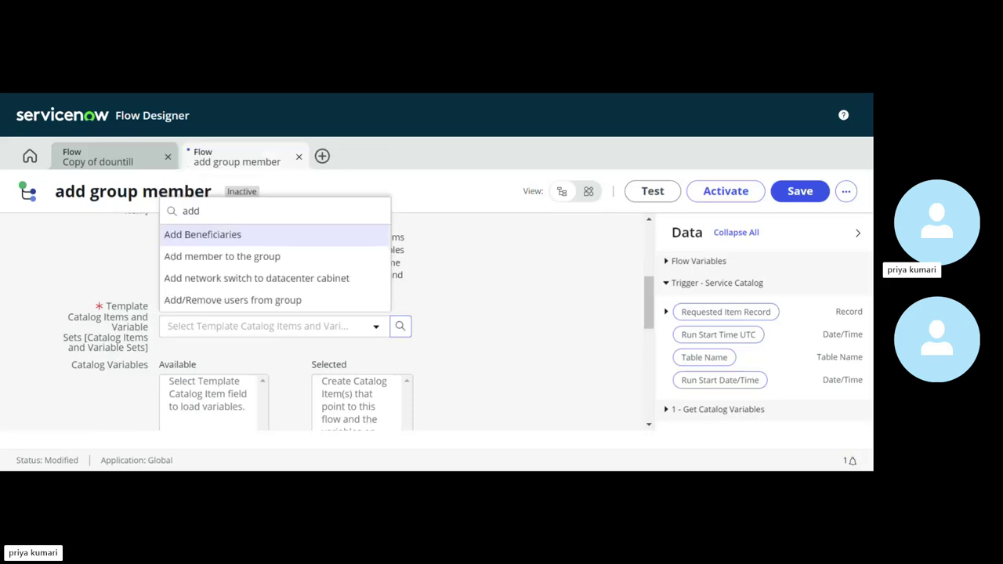
text(g)
key(BackSpace)
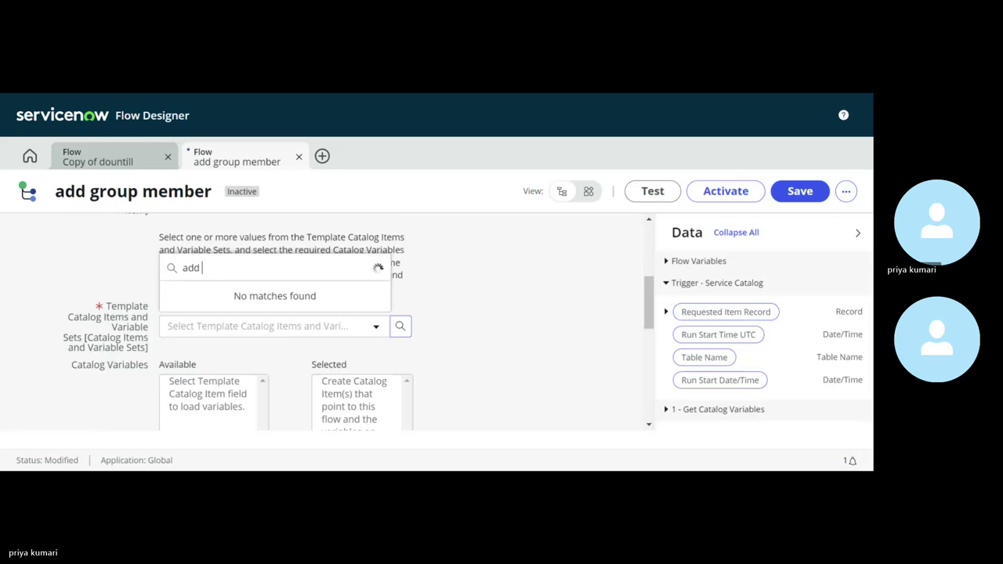
text(m)
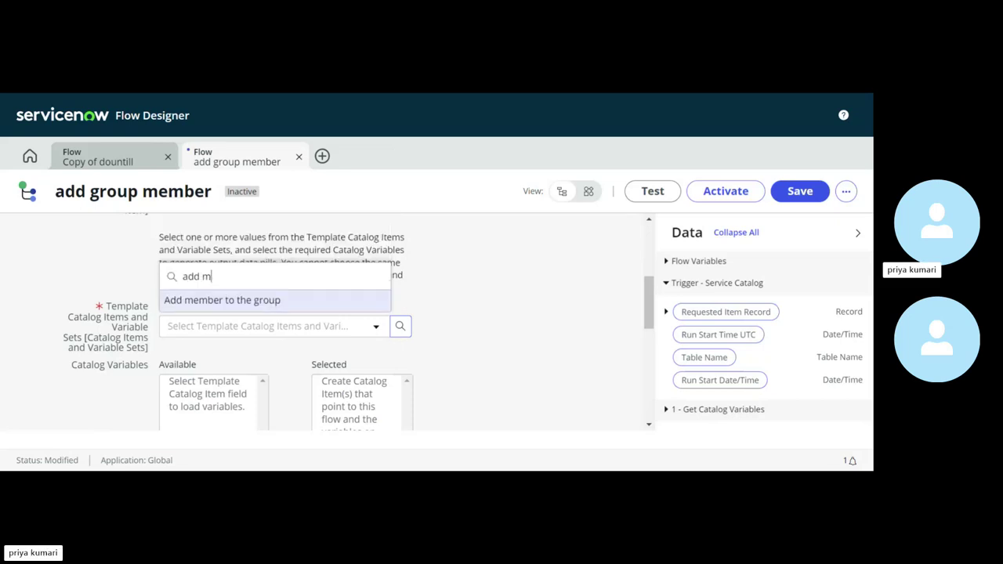
click(239, 301)
Move one group_name variable into the action's selected catalog variables and try to move the second group_name as well
scroll(211, 361, down, 1)
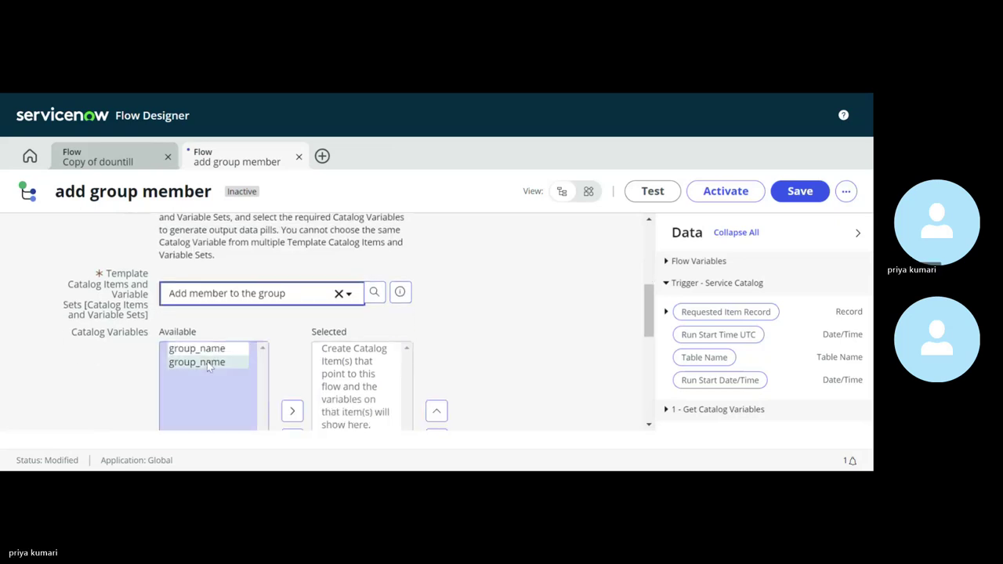
click(196, 350)
scroll(197, 349, down, 2)
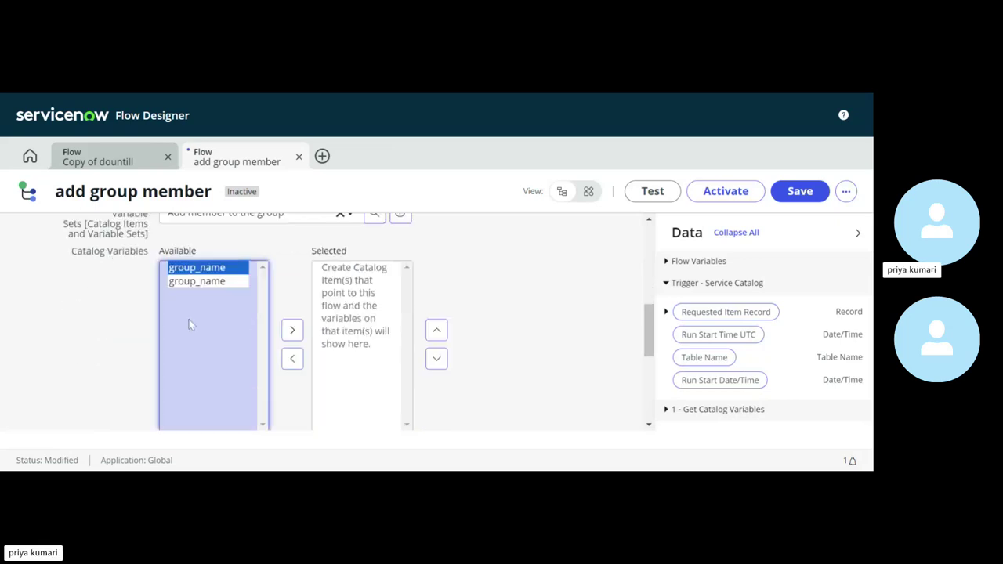
shift+click(197, 280)
click(291, 330)
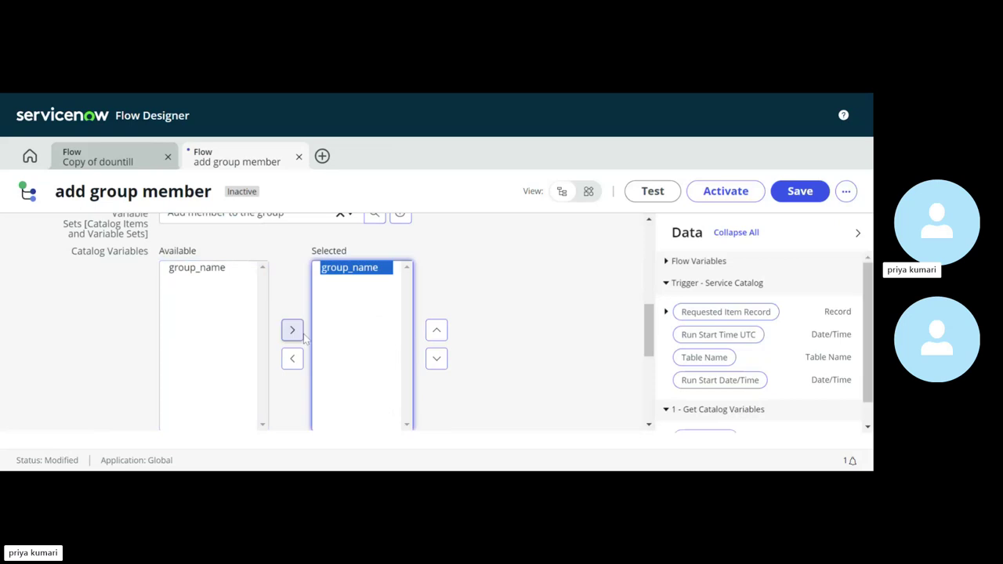
click(202, 268)
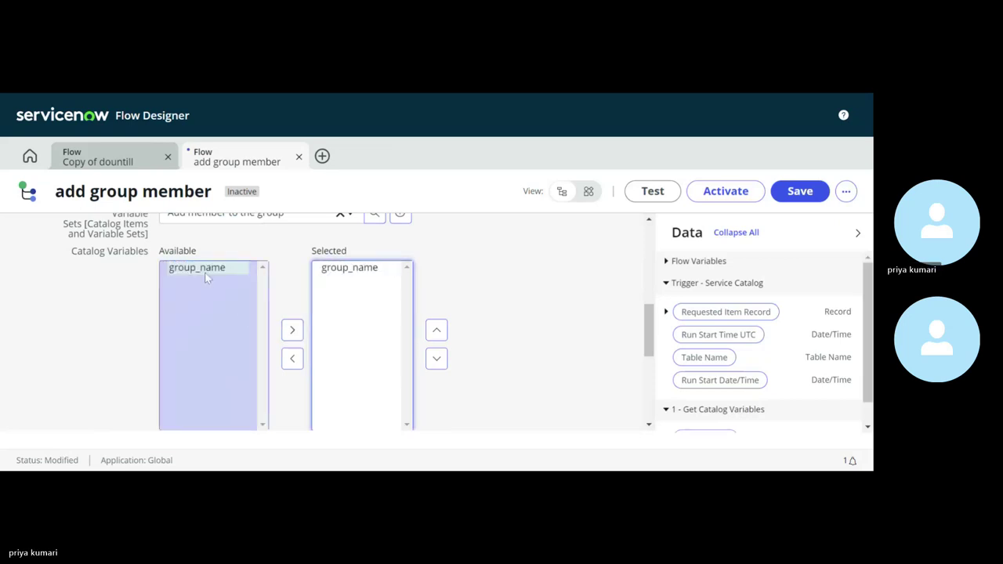
click(200, 268)
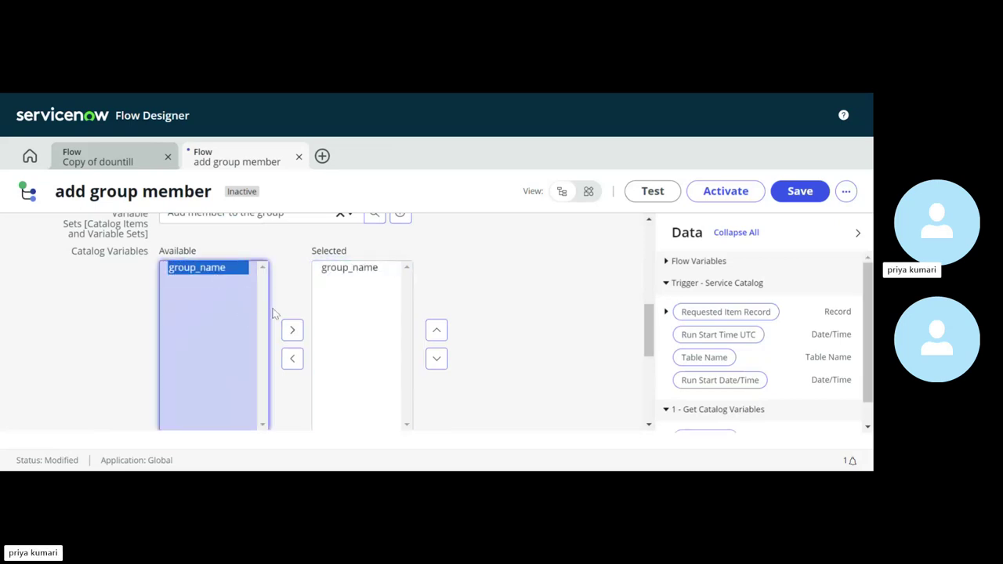
click(291, 331)
click(216, 268)
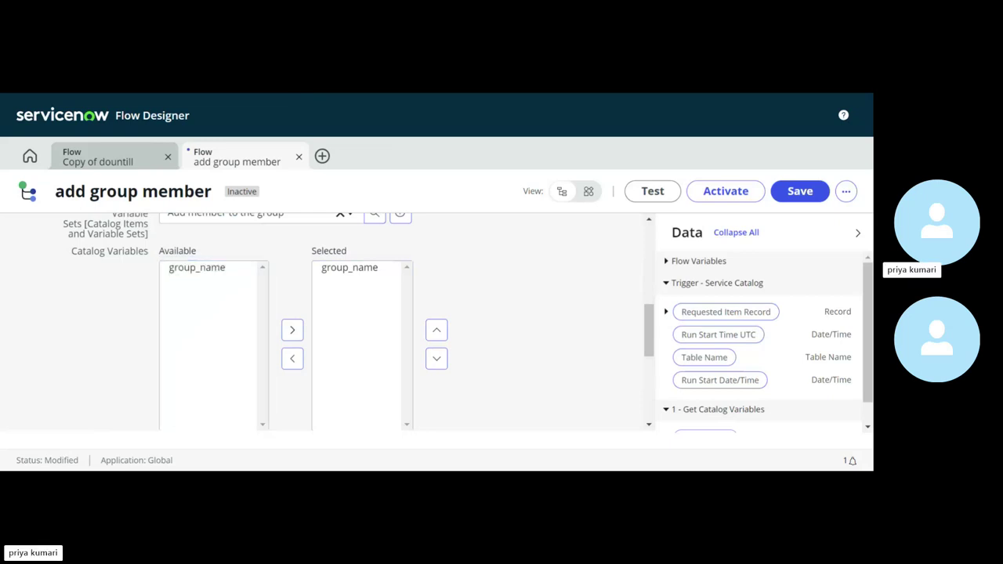
Switch to the Add member to the group catalog item record and clear its process engine Flow field
key(alt+Tab)
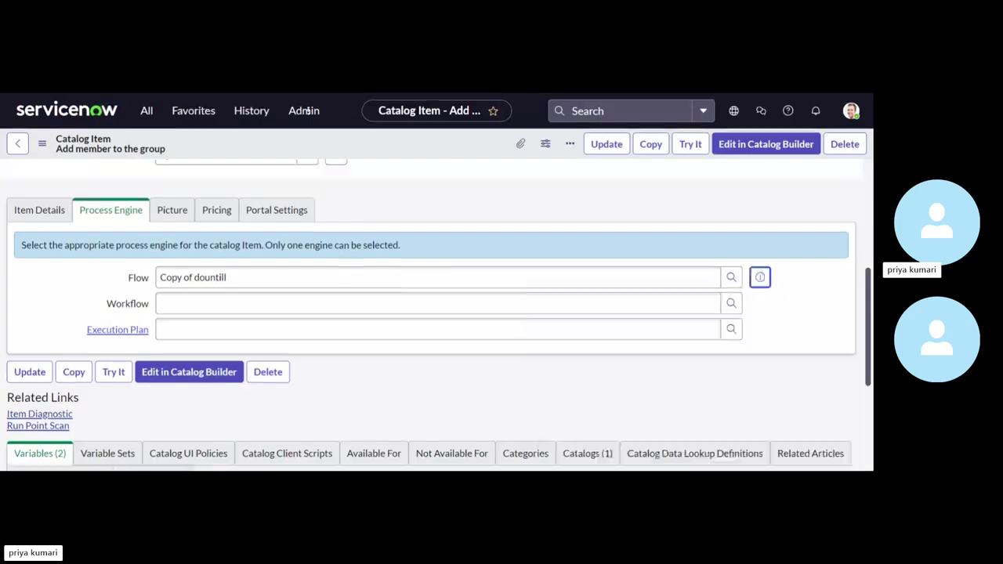
key(BackSpace)
key(BackSpace)
key(BackSpace)
key(BackSpace)
key(BackSpace)
key(BackSpace)
key(BackSpace)
key(BackSpace)
key(BackSpace)
key(BackSpace)
key(BackSpace)
key(BackSpace)
key(BackSpace)
key(BackSpace)
key(BackSpace)
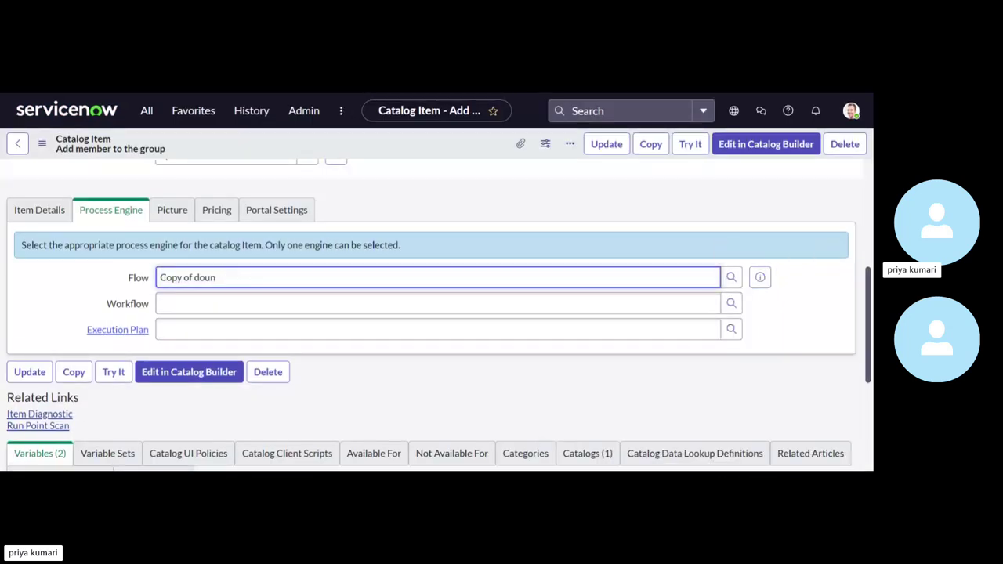
Personalize the catalog item's variables list by adding the Name column to the selected columns
scroll(290, 396, down, 5)
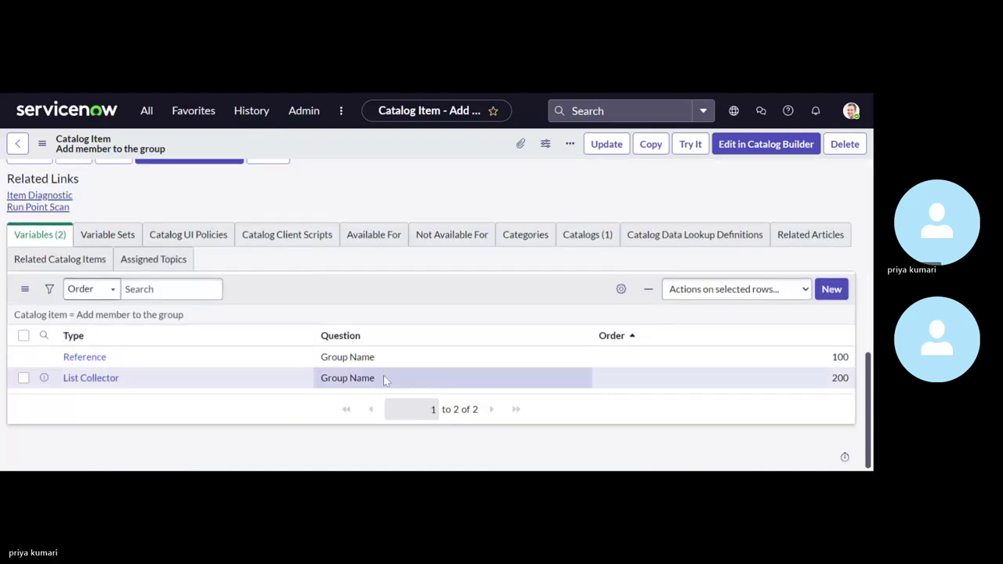
click(618, 297)
click(291, 259)
key(ctrl+a)
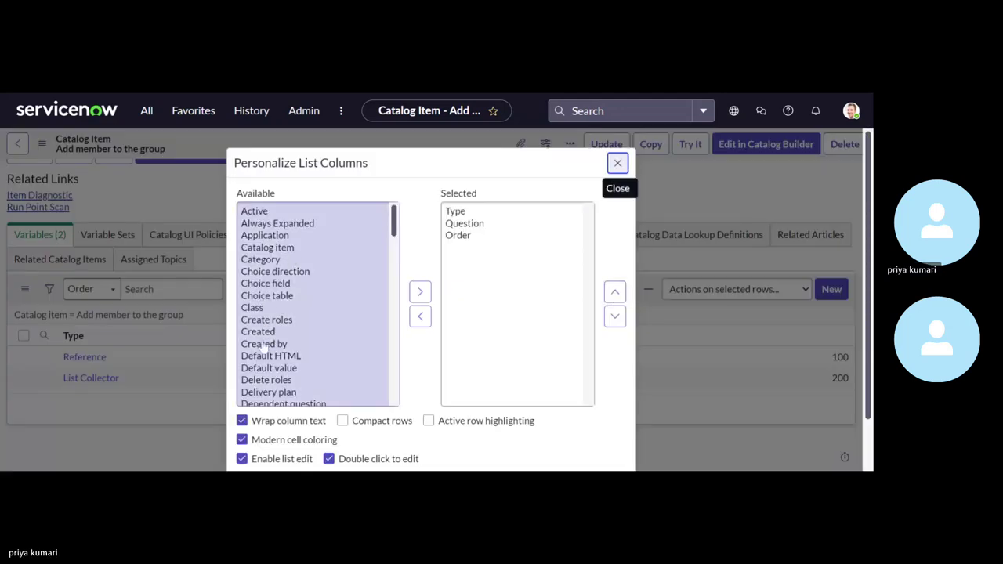
scroll(258, 320, down, 3)
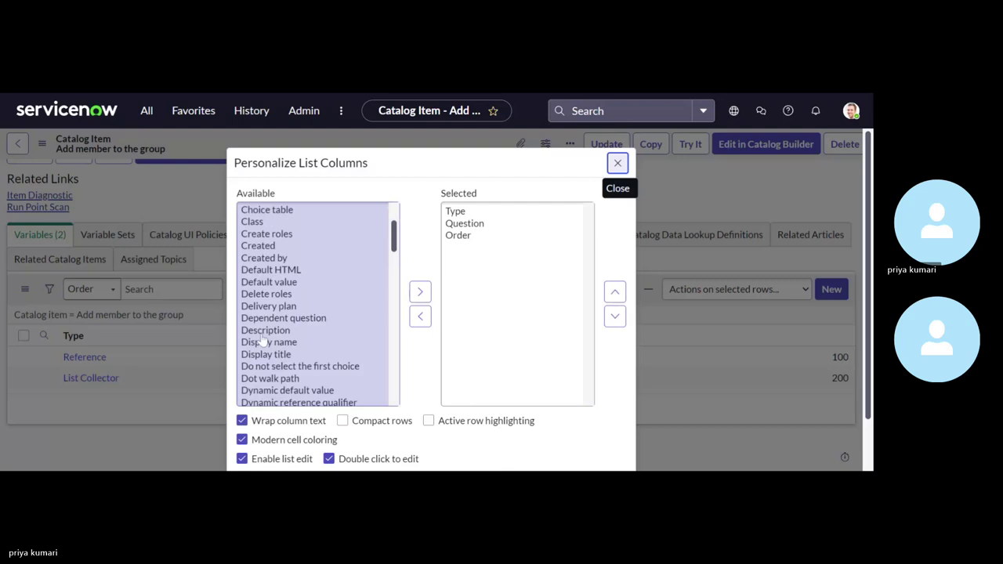
scroll(262, 339, down, 5)
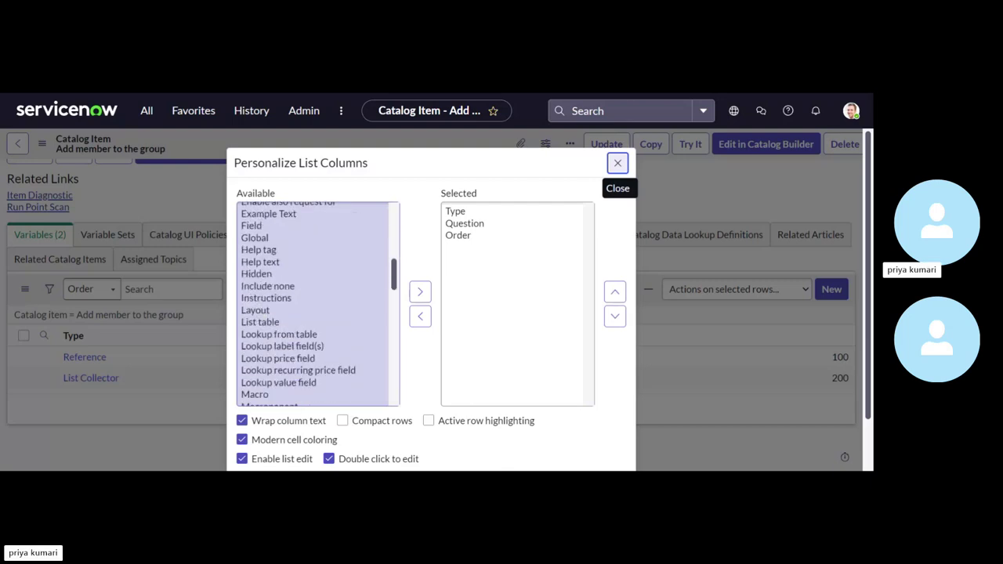
click(259, 359)
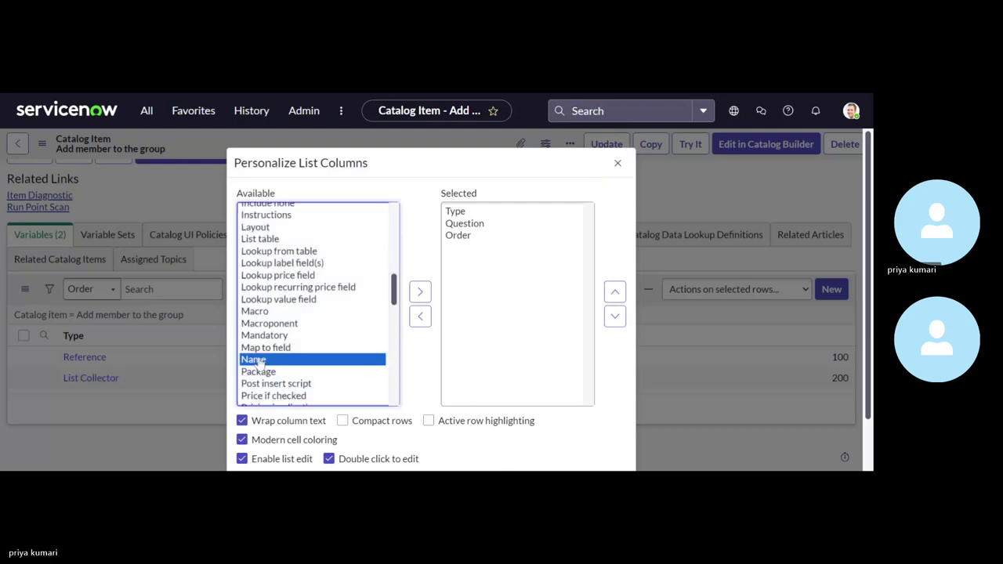
click(421, 292)
Place the Name column ahead of Type, Question and Order and apply the list layout
click(614, 292)
click(615, 291)
click(614, 292)
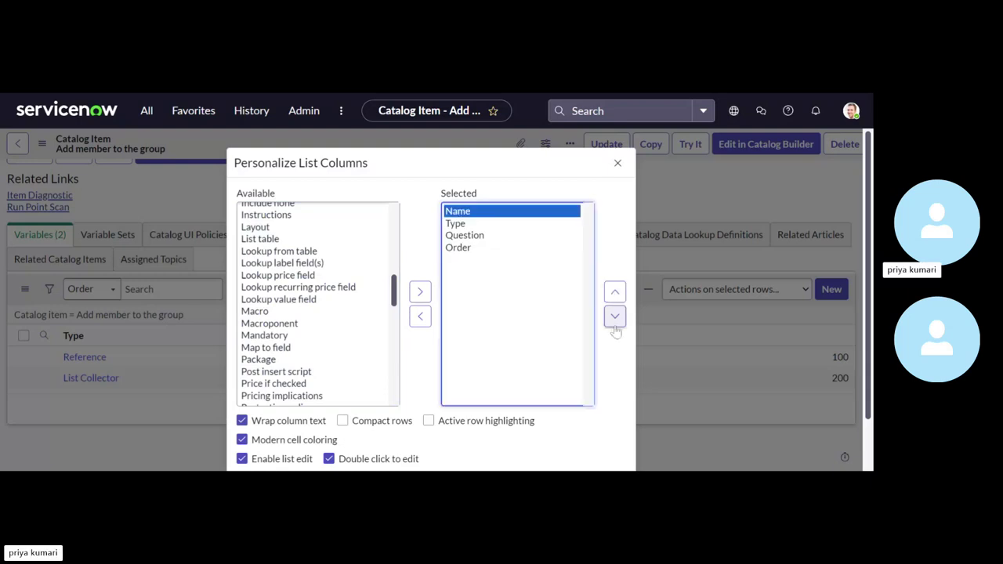
scroll(541, 403, down, 1)
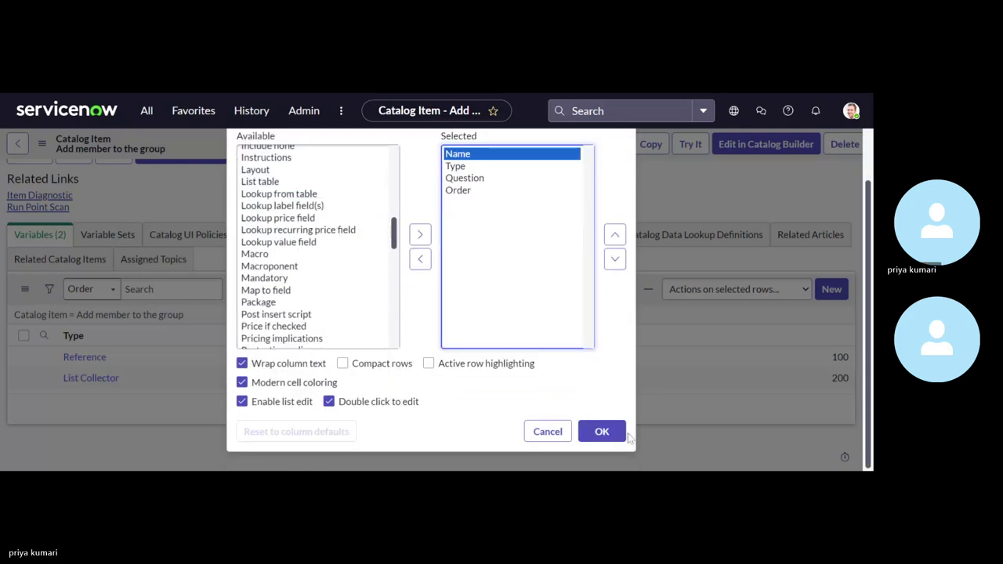
click(595, 431)
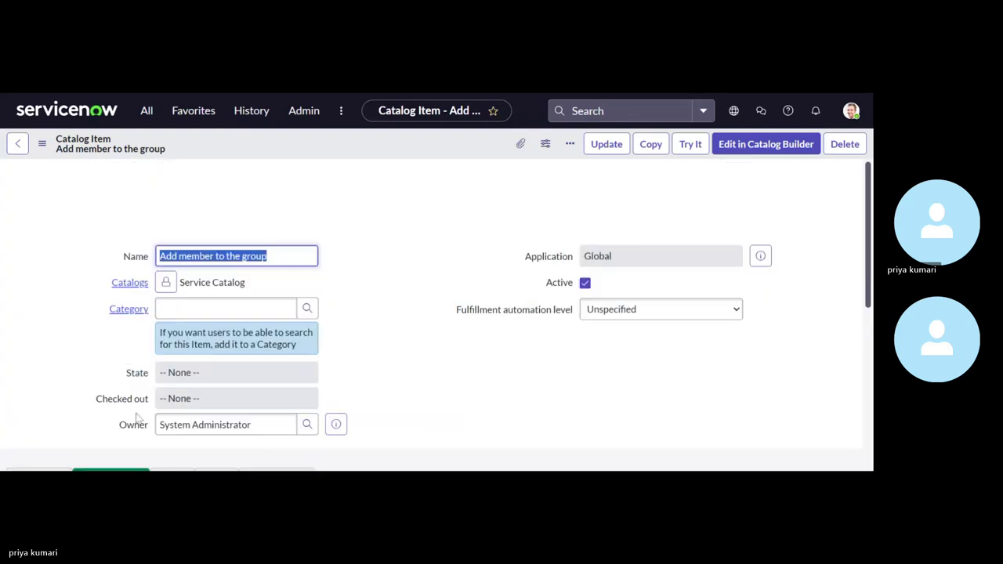
Rename the List Collector variable of the catalog item to group_member directly in the variables list
scroll(129, 439, down, 4)
scroll(130, 439, down, 3)
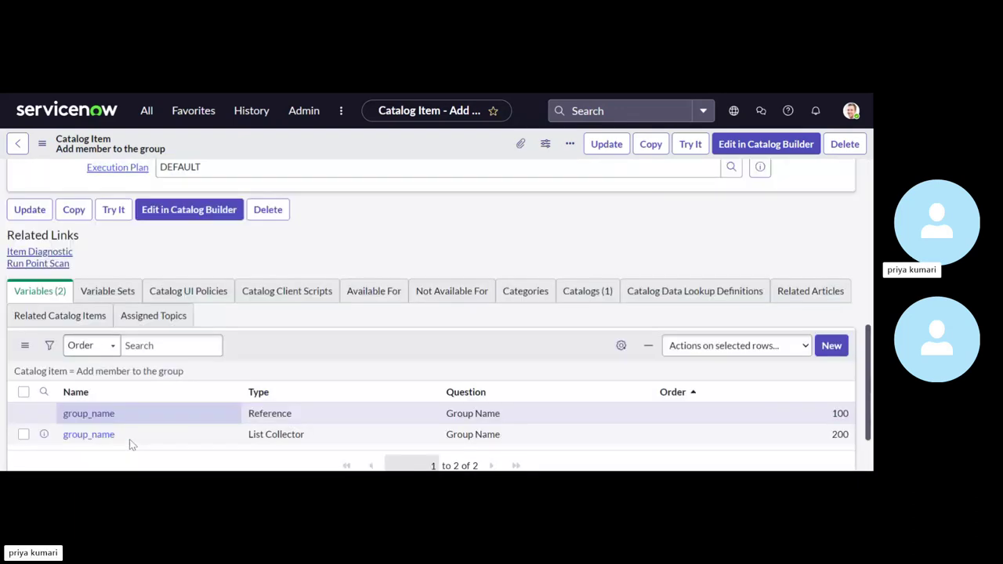
click(134, 379)
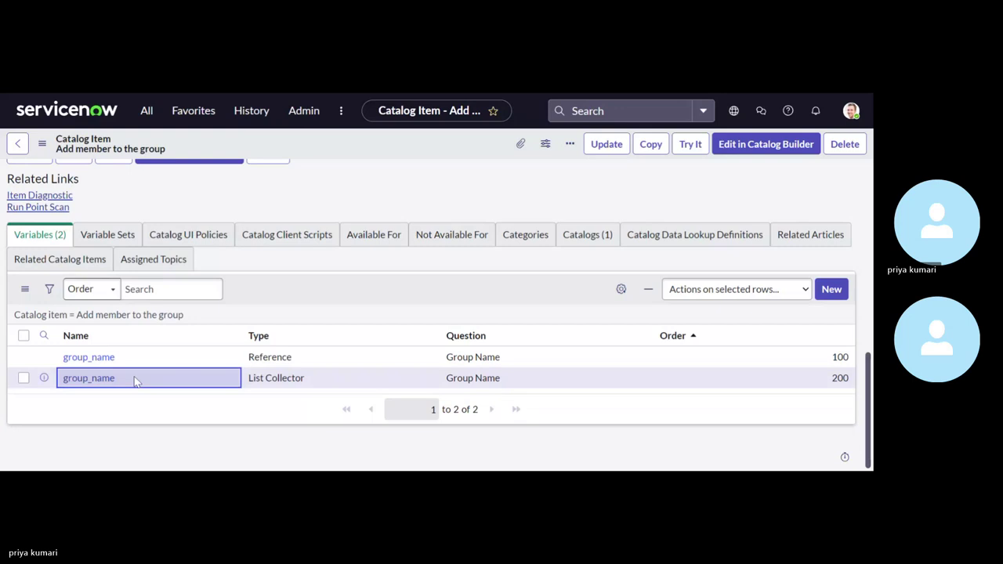
double_click(134, 379)
key(BackSpace)
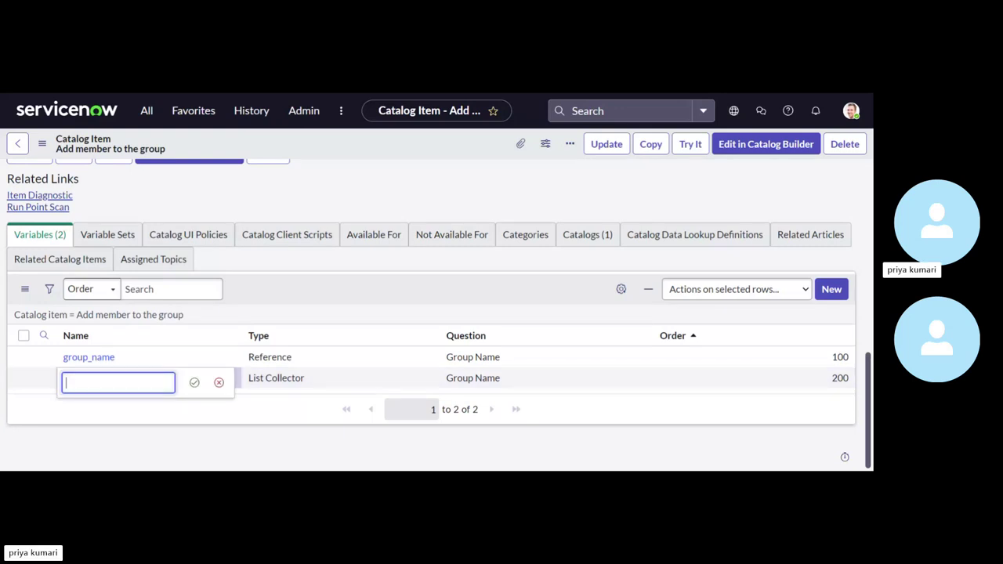
text(group)
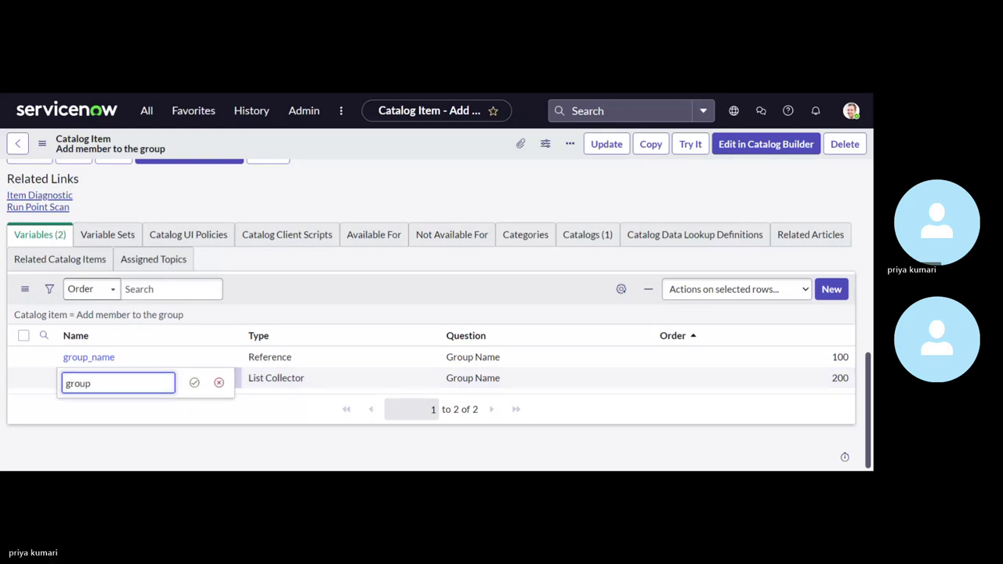
text(_member)
click(194, 383)
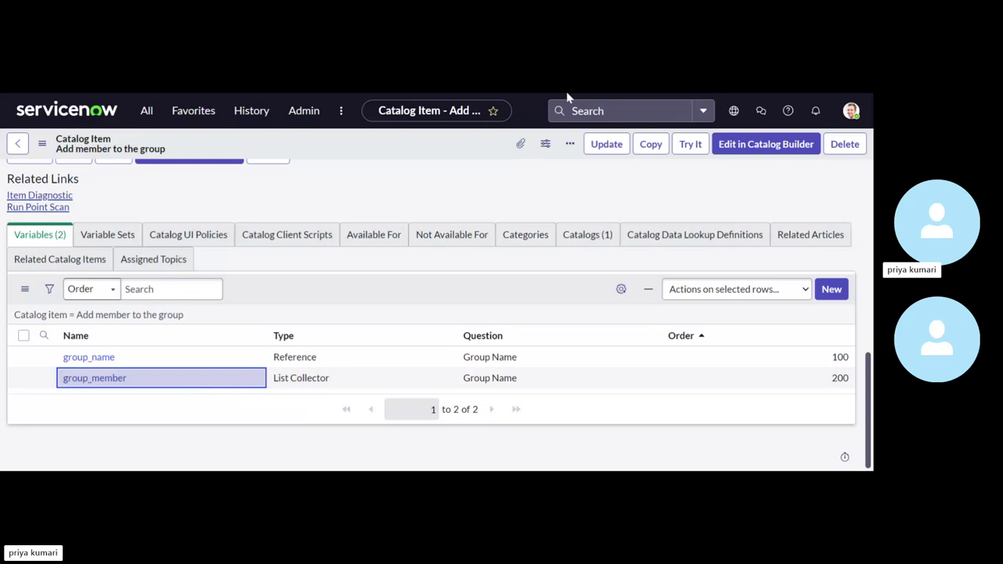
Return to the add group member flow, reselect Add member to the group as the template catalog item and recheck the available variables
key(ctrl+Tab)
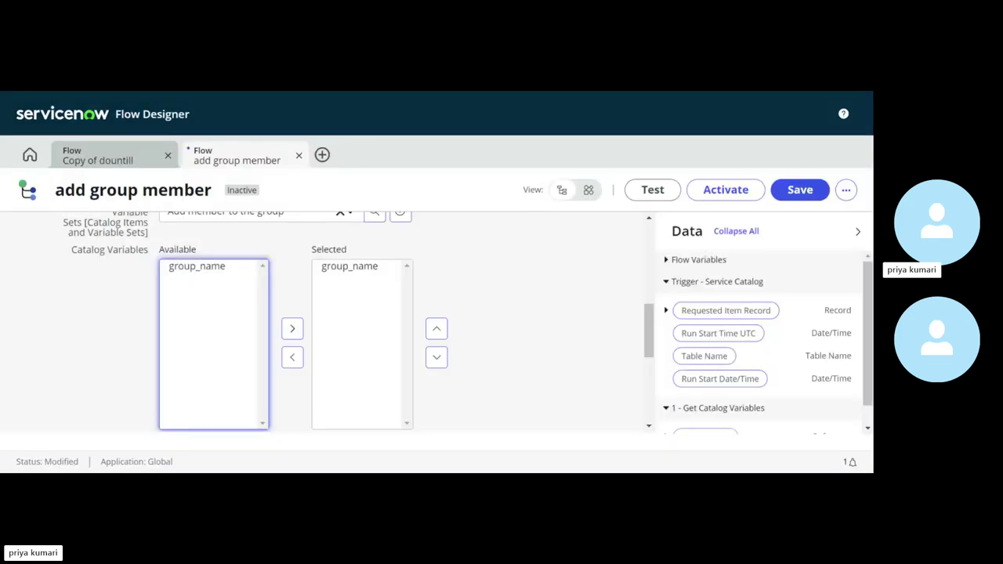
click(206, 271)
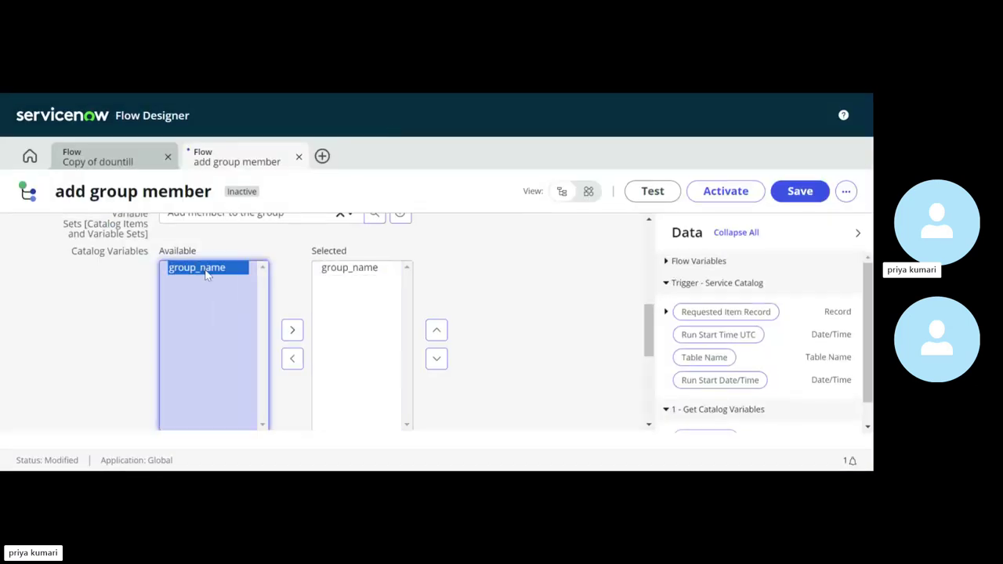
scroll(216, 310, up, 2)
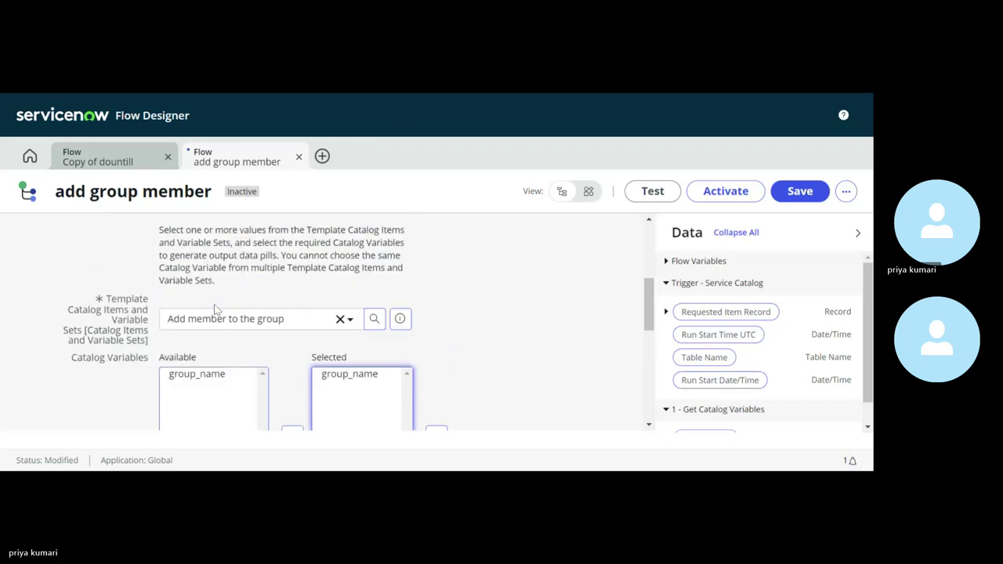
click(337, 334)
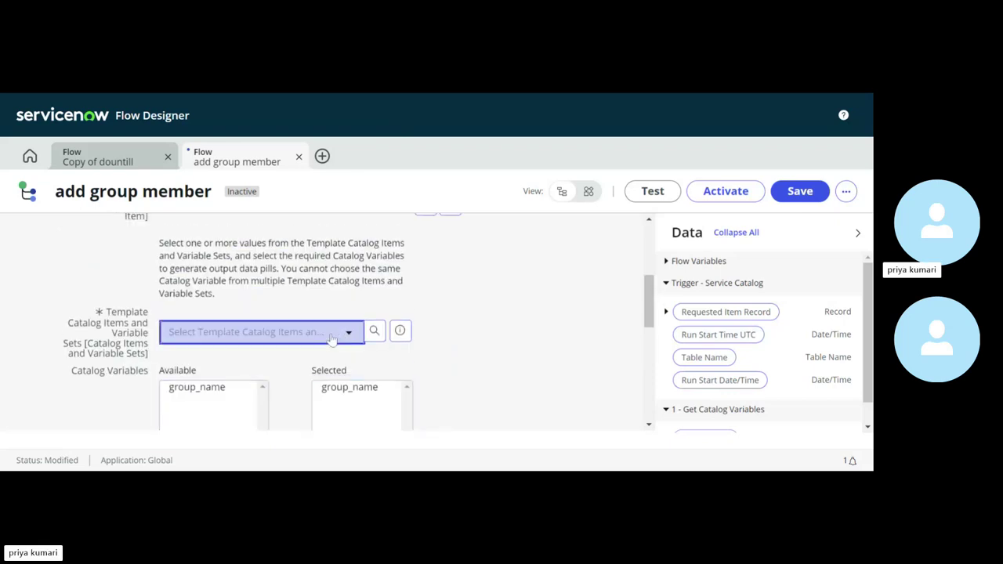
click(291, 336)
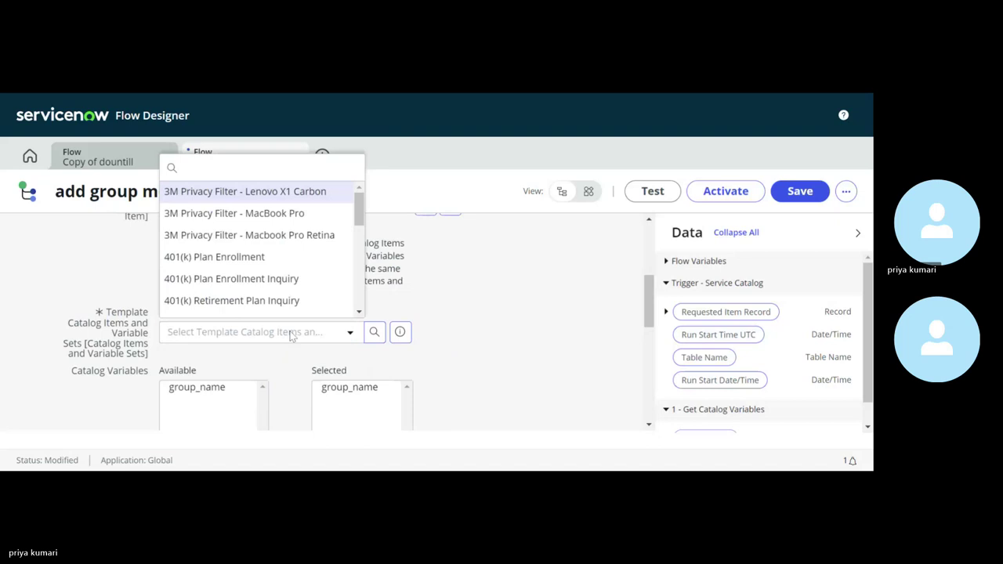
text(ad)
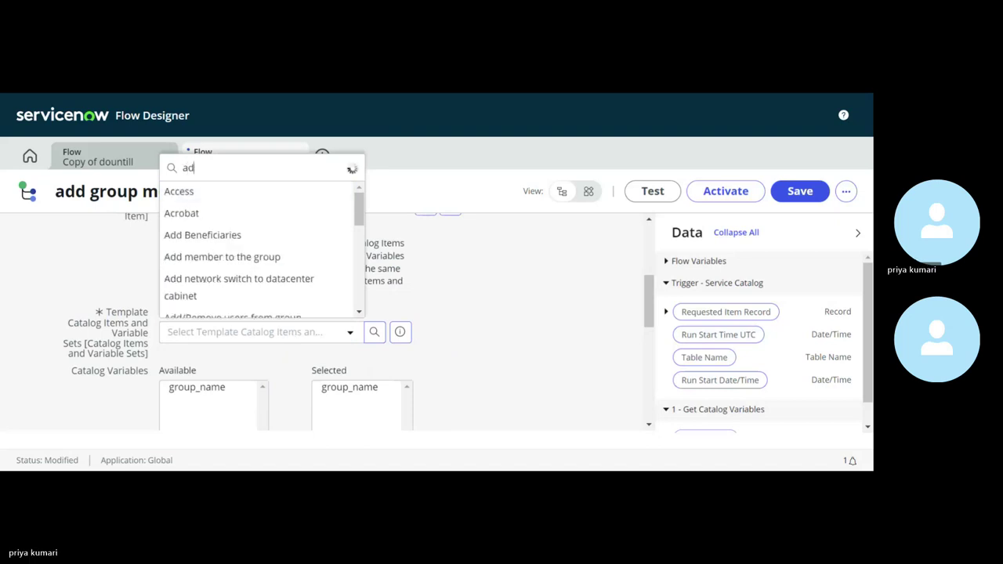
text(d)
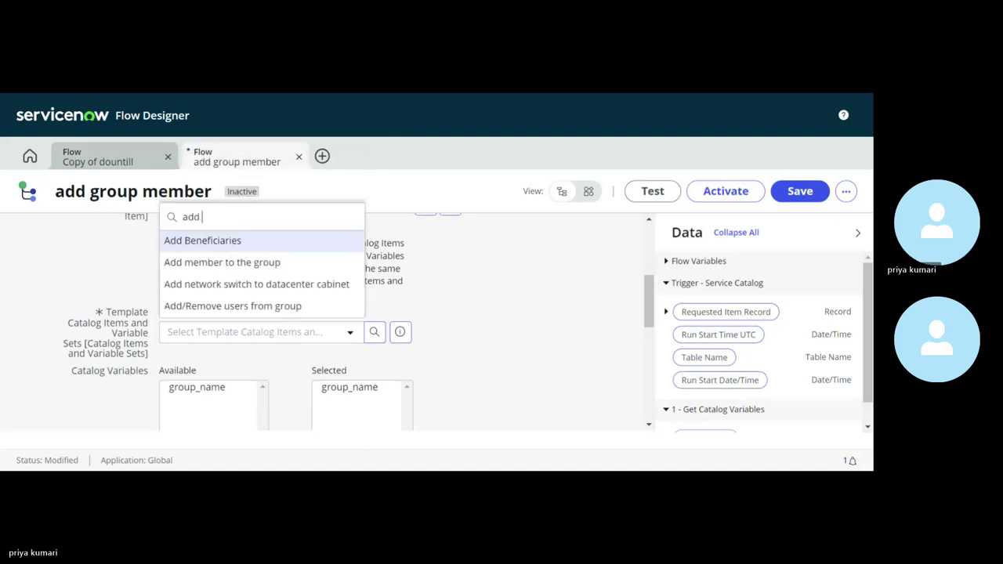
click(229, 264)
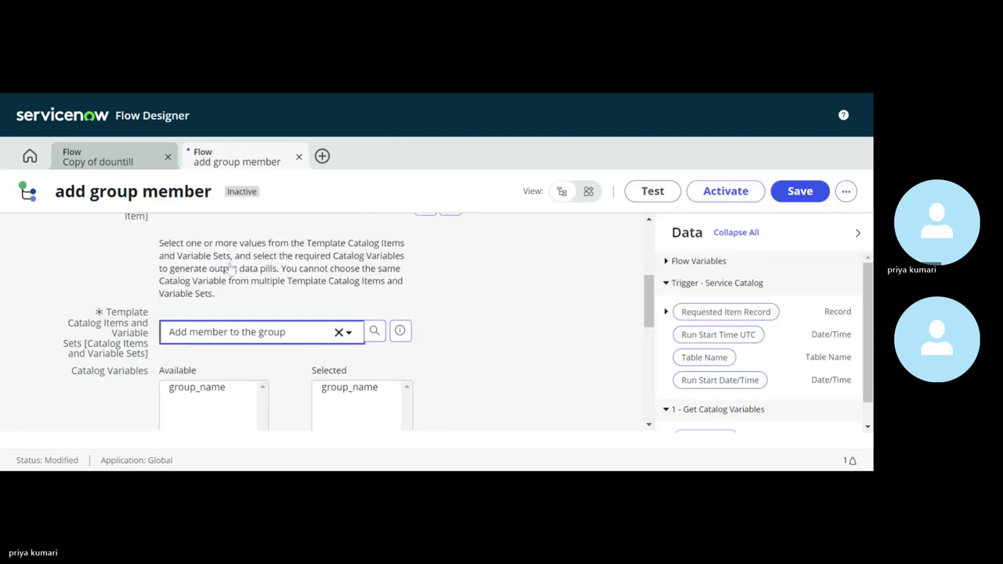
click(471, 376)
scroll(470, 378, down, 1)
click(212, 298)
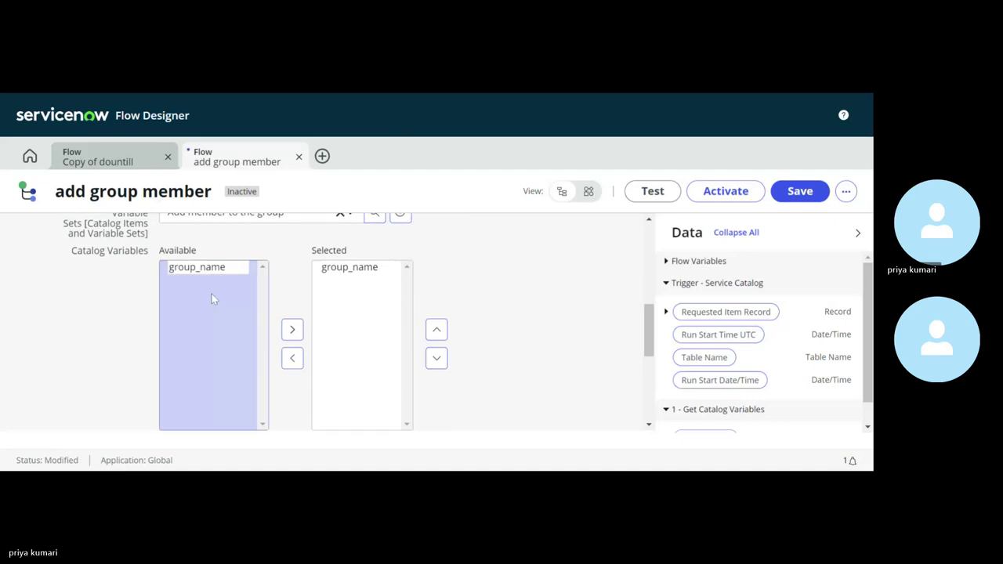
scroll(241, 278, up, 5)
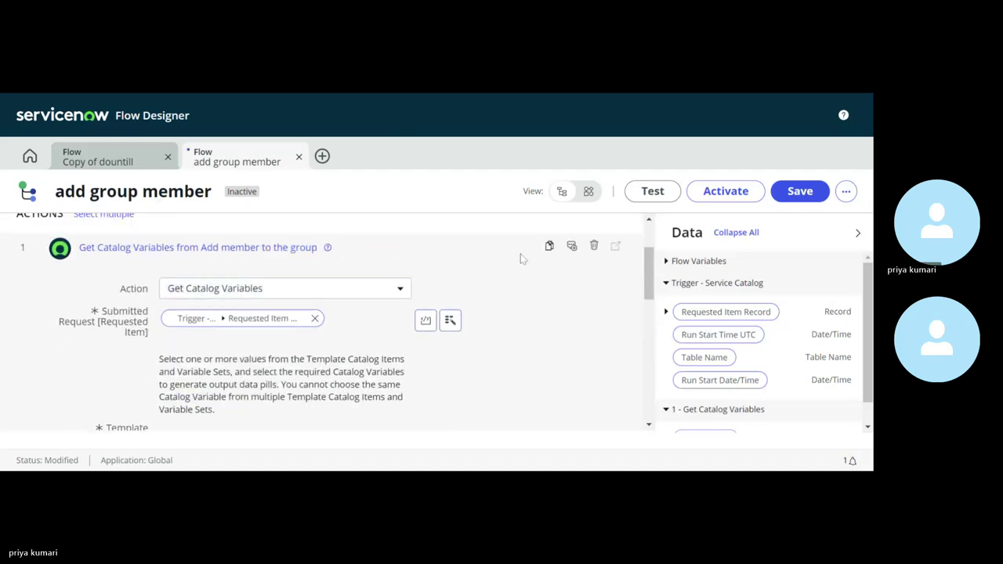
Delete the existing Get Catalog Variables action from the flow and add a fresh Get Catalog Variables action
click(594, 245)
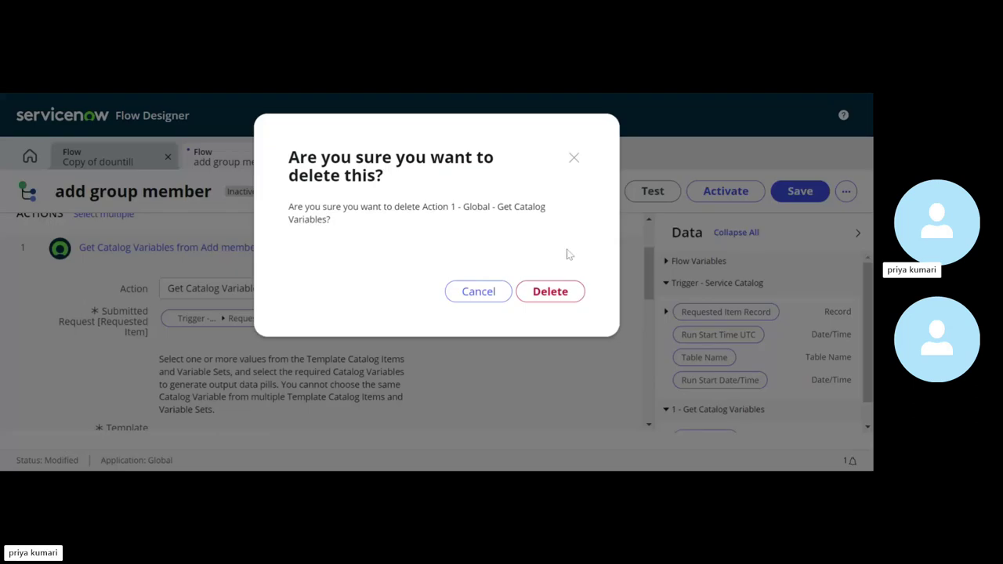
click(549, 293)
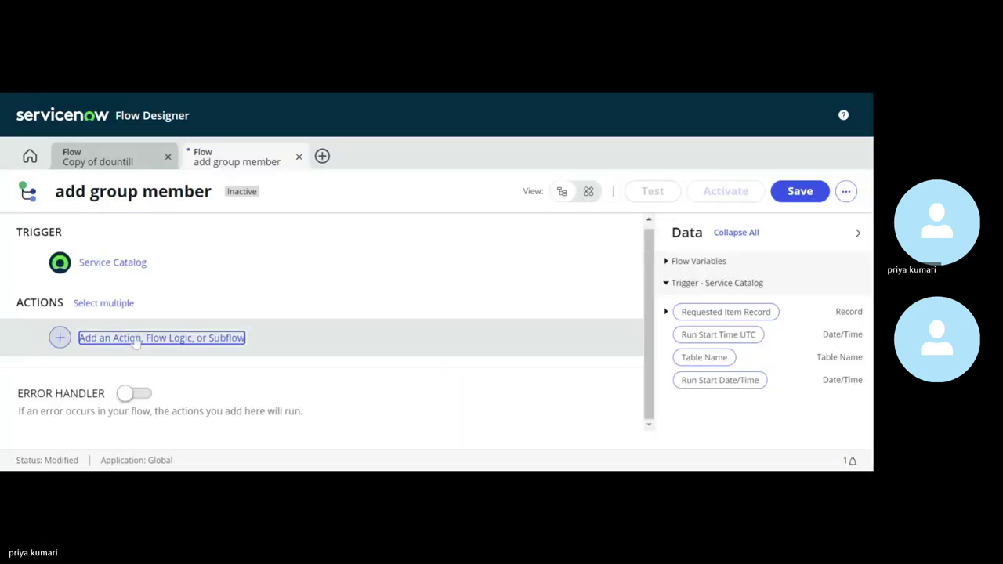
click(136, 342)
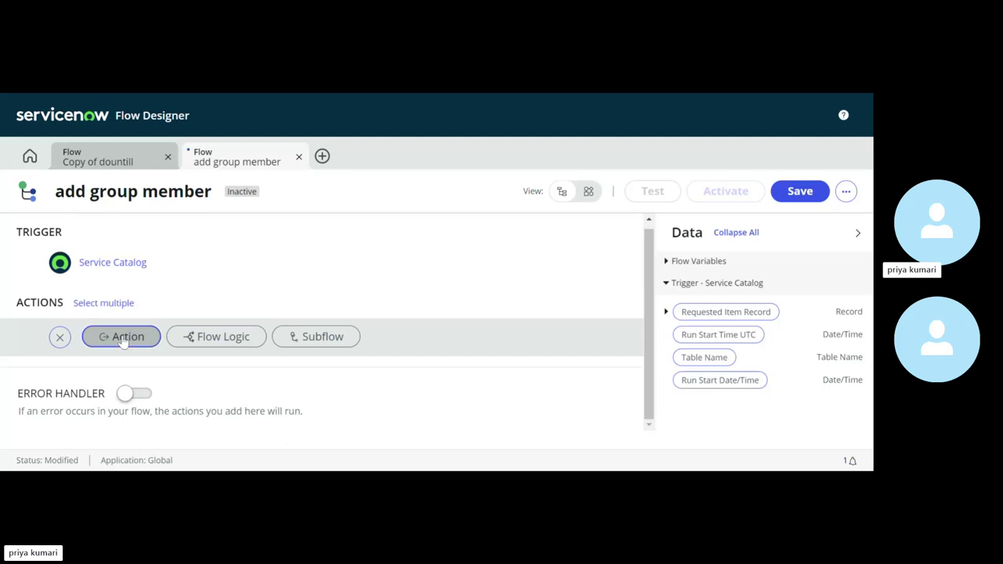
click(123, 339)
text(get cata)
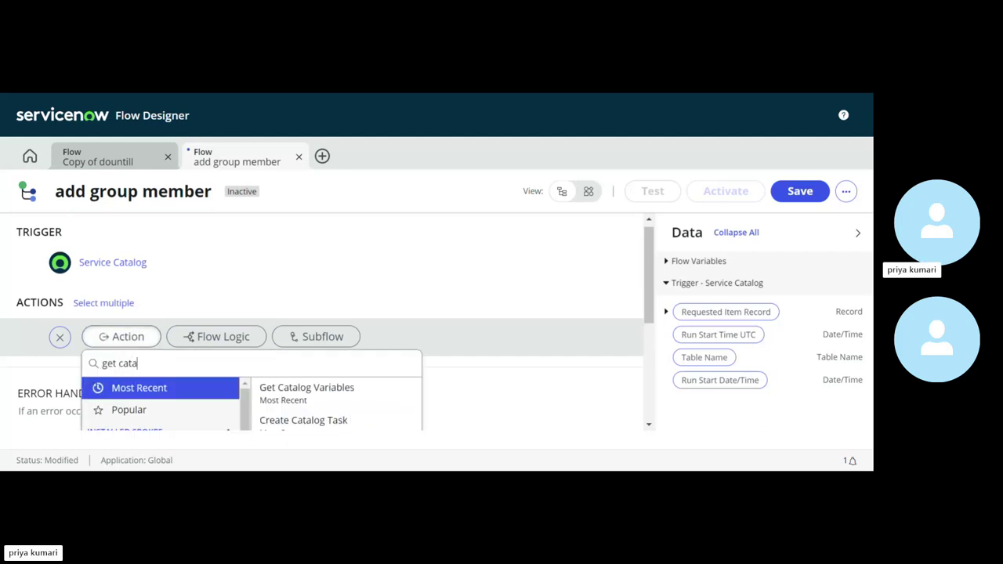
click(280, 389)
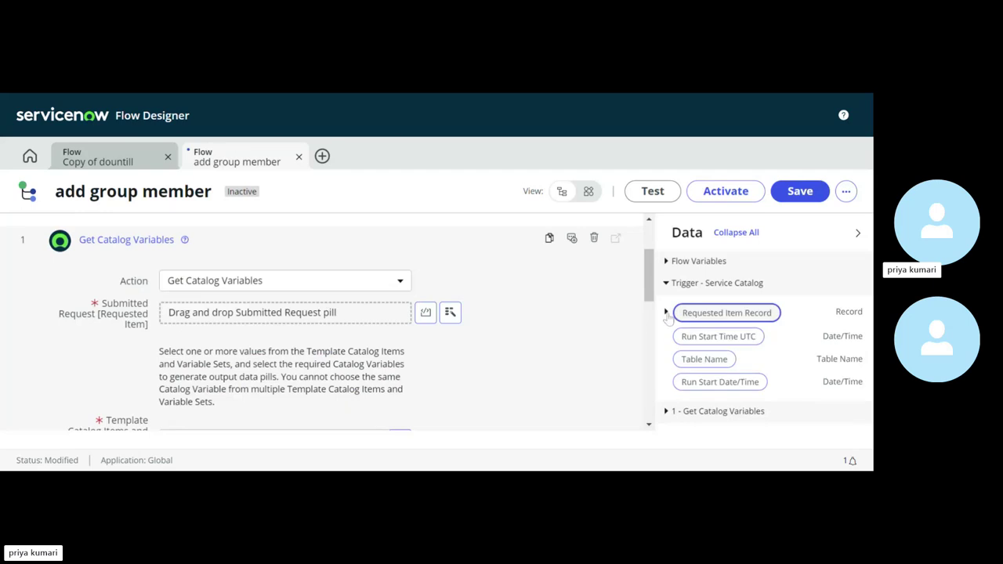
Use the trigger's Requested Item Record as the submitted request and choose Add member to the group as the template catalog item
drag(678, 312, 288, 321)
scroll(286, 317, down, 3)
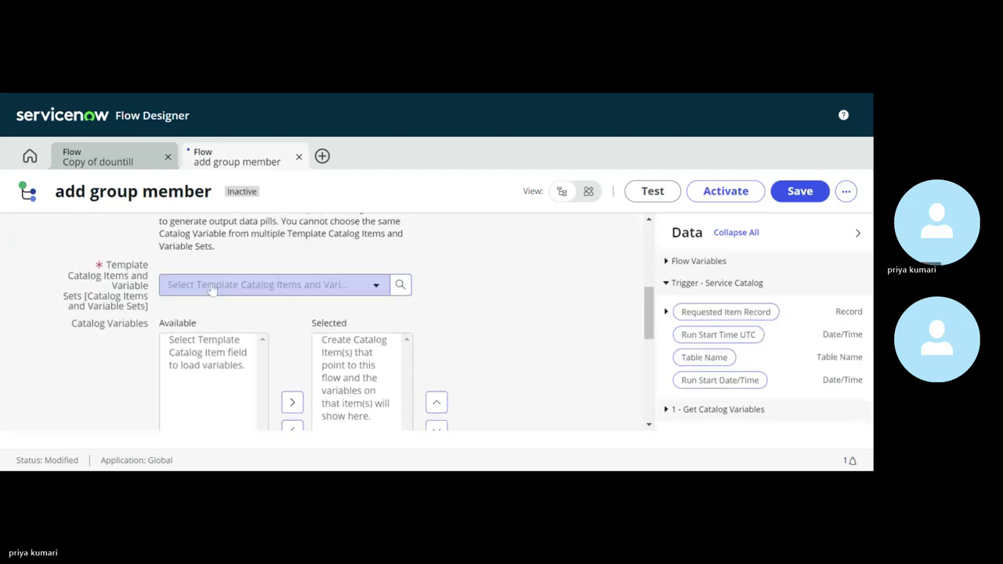
click(198, 282)
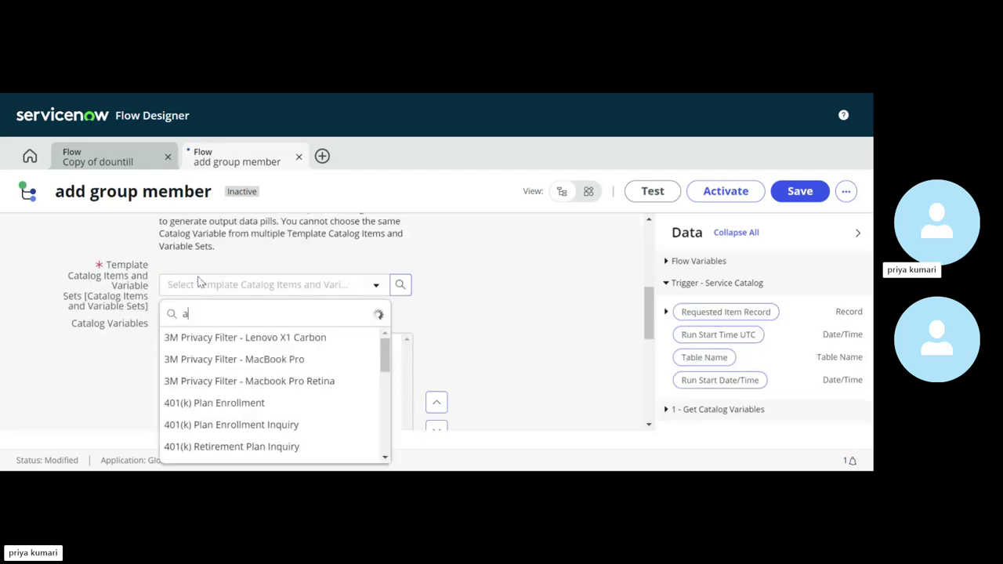
text(add mem)
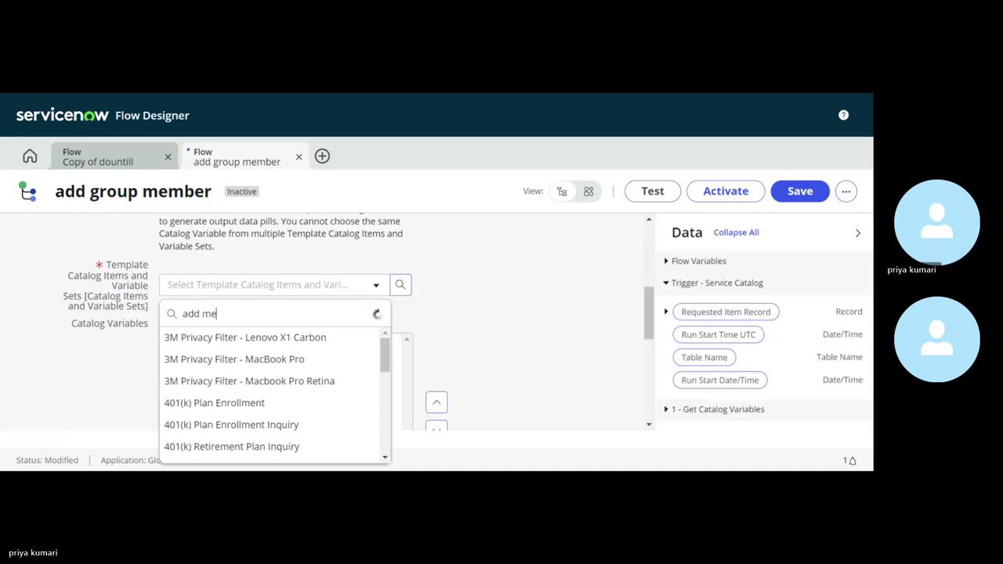
click(232, 342)
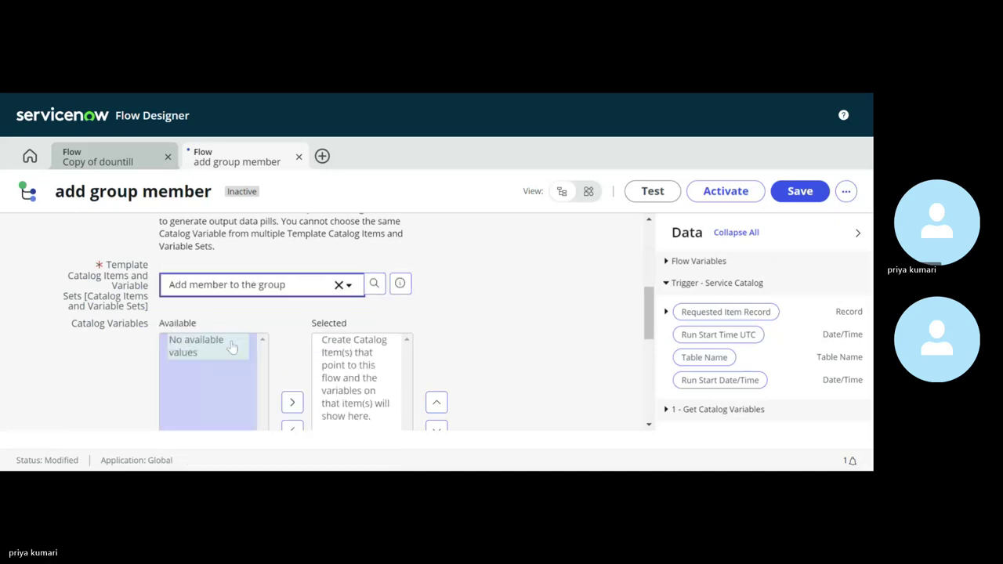
Move group_name and group_member into the selected catalog variables and complete the Get Catalog Variables action
scroll(230, 345, down, 1)
click(198, 323)
scroll(197, 330, down, 1)
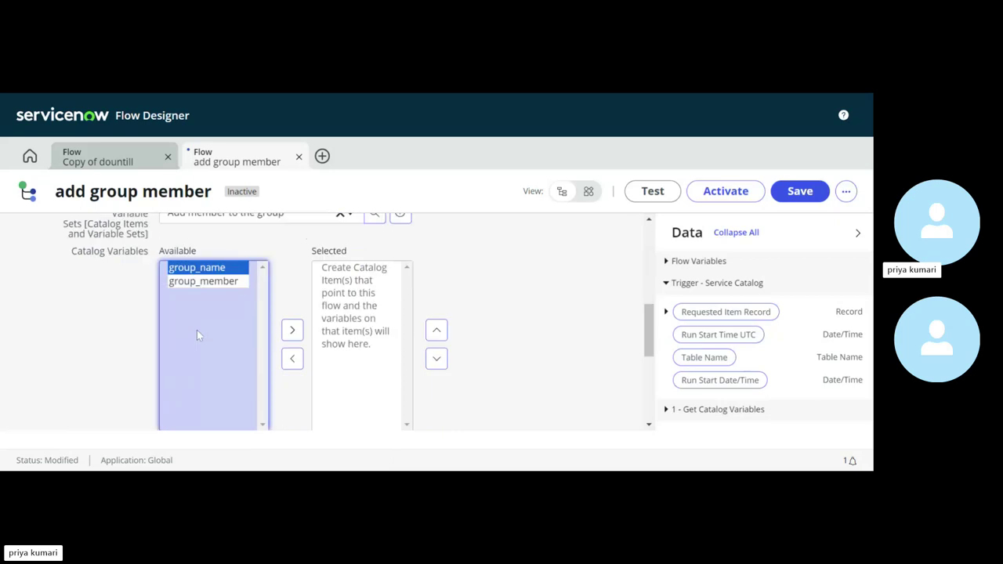
shift+click(233, 280)
click(292, 330)
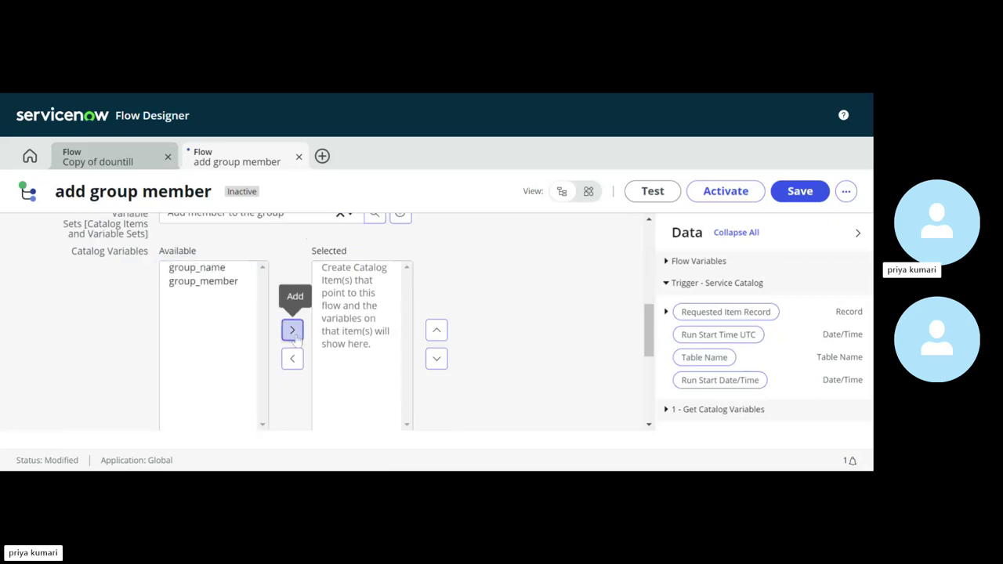
scroll(527, 405, down, 1)
scroll(527, 405, down, 3)
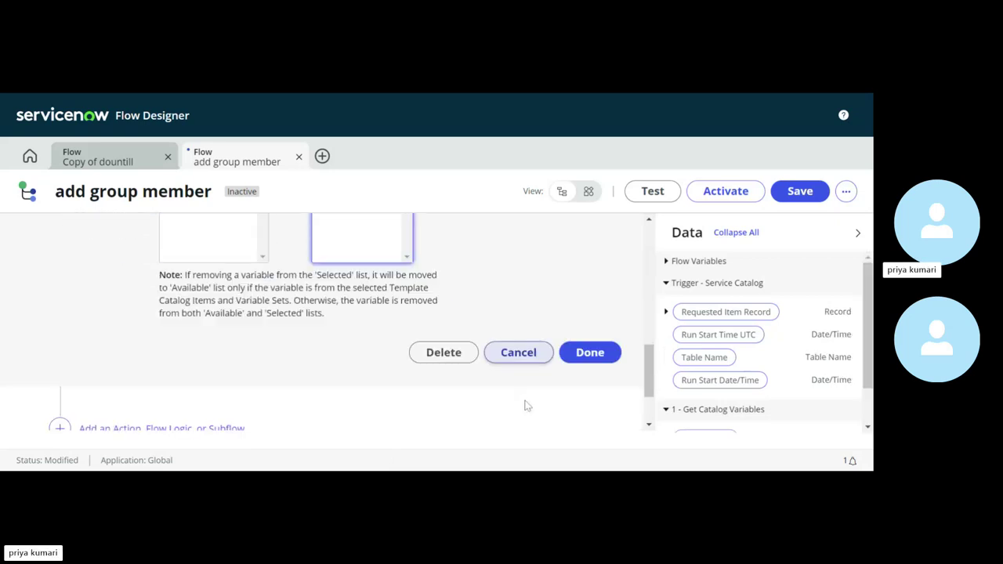
click(589, 354)
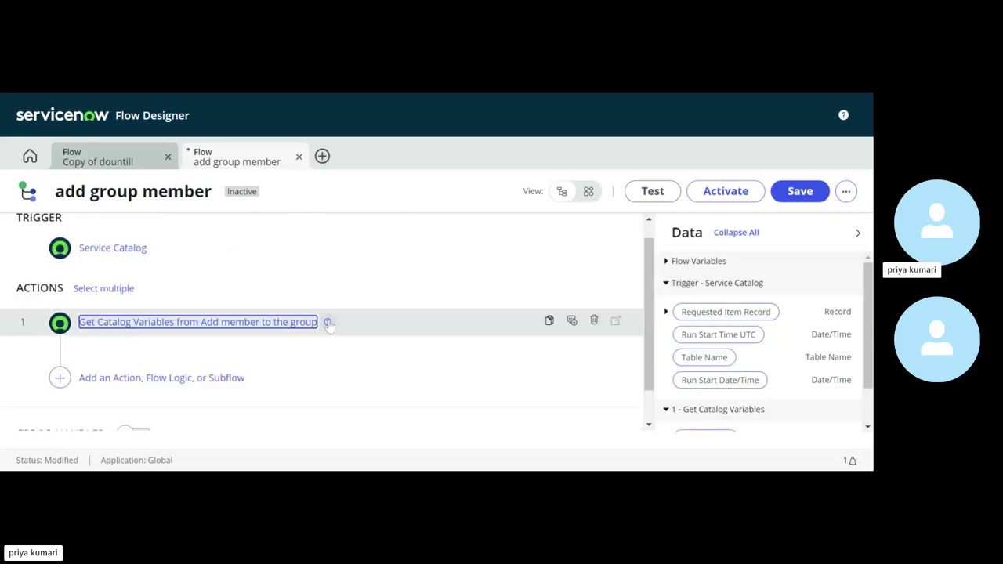
Add a Look Up Records action after the Get Catalog Variables action
scroll(279, 341, down, 1)
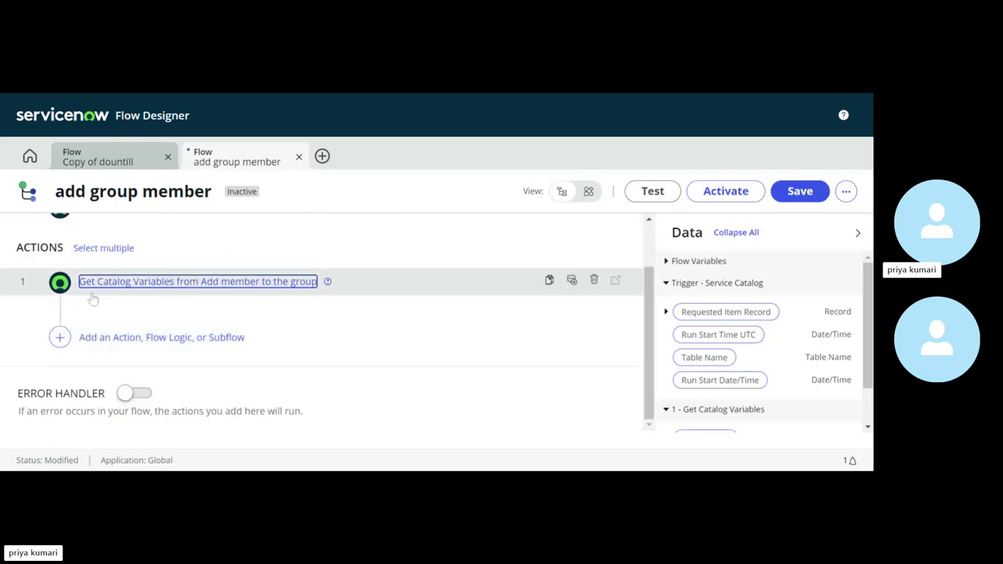
click(61, 337)
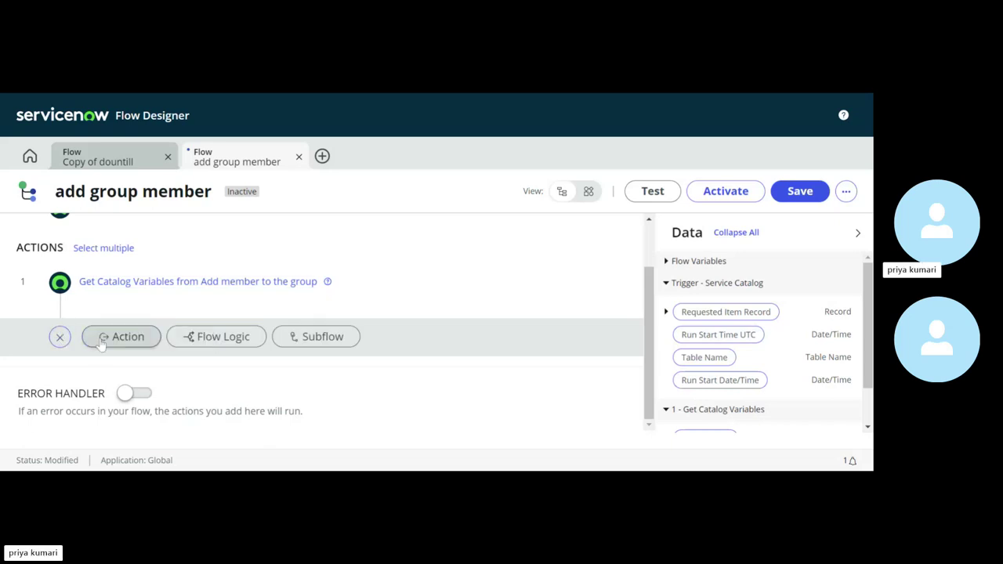
click(120, 341)
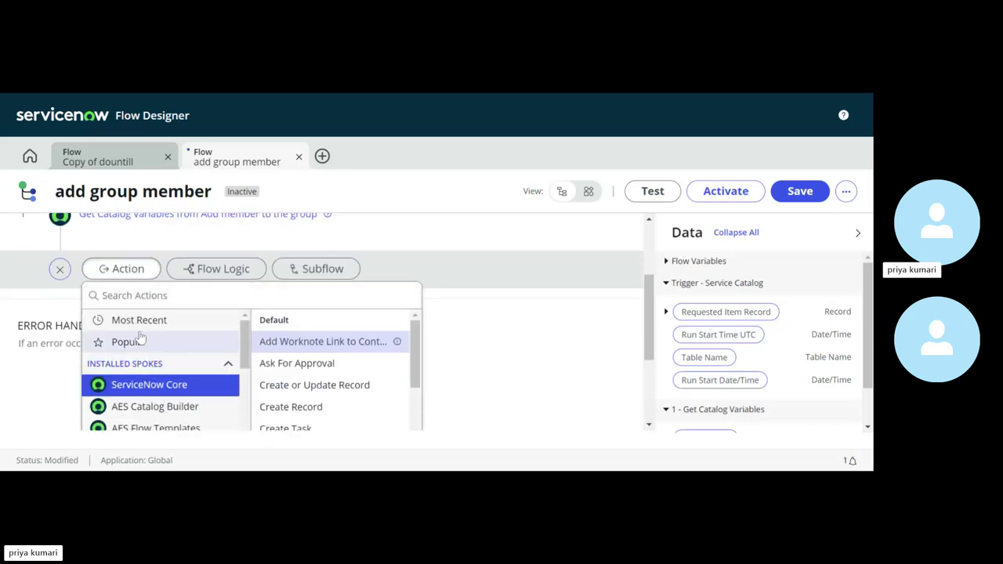
click(104, 296)
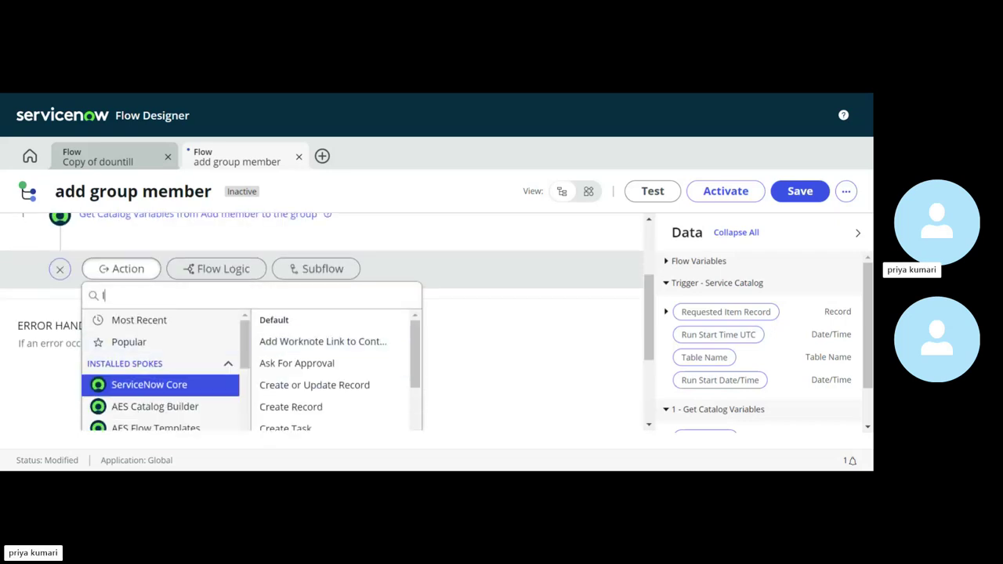
text(look)
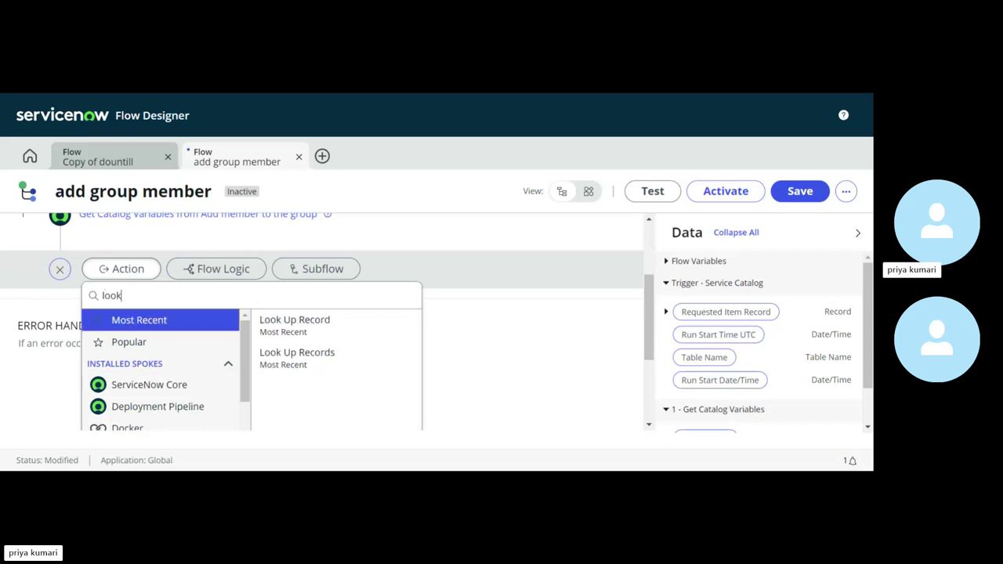
click(287, 365)
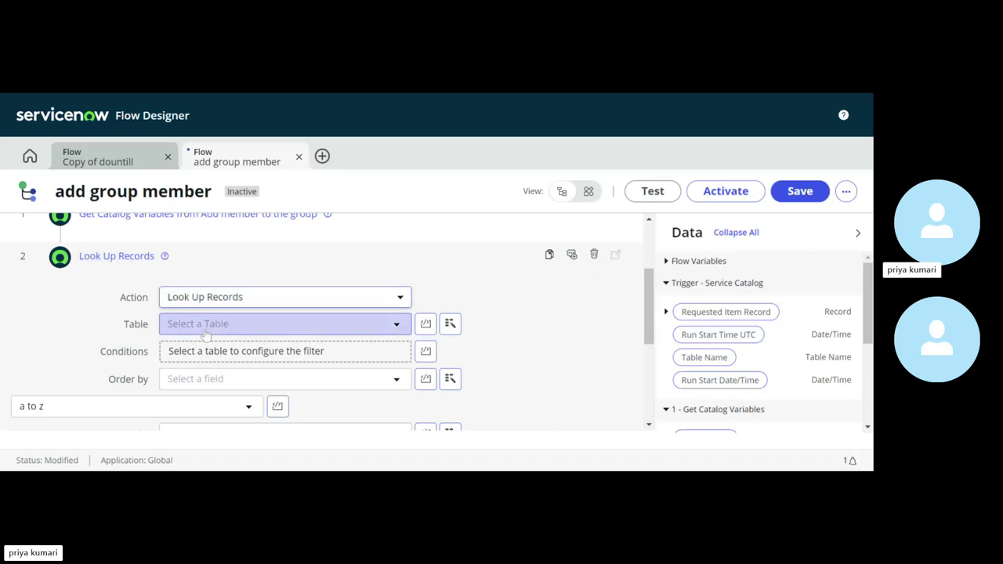
Set the Look Up Records action's table to User [sys_user]
scroll(206, 333, down, 1)
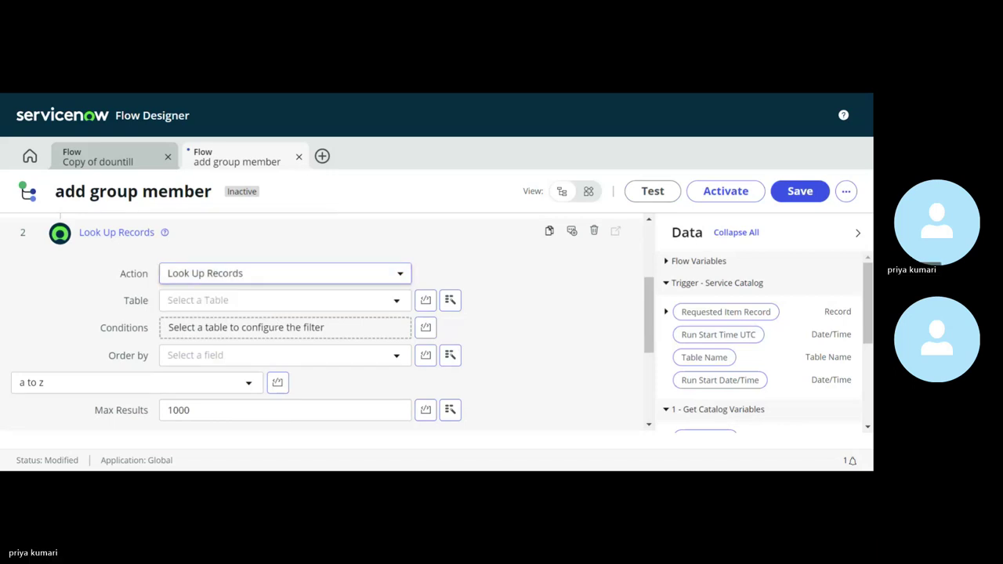
click(359, 300)
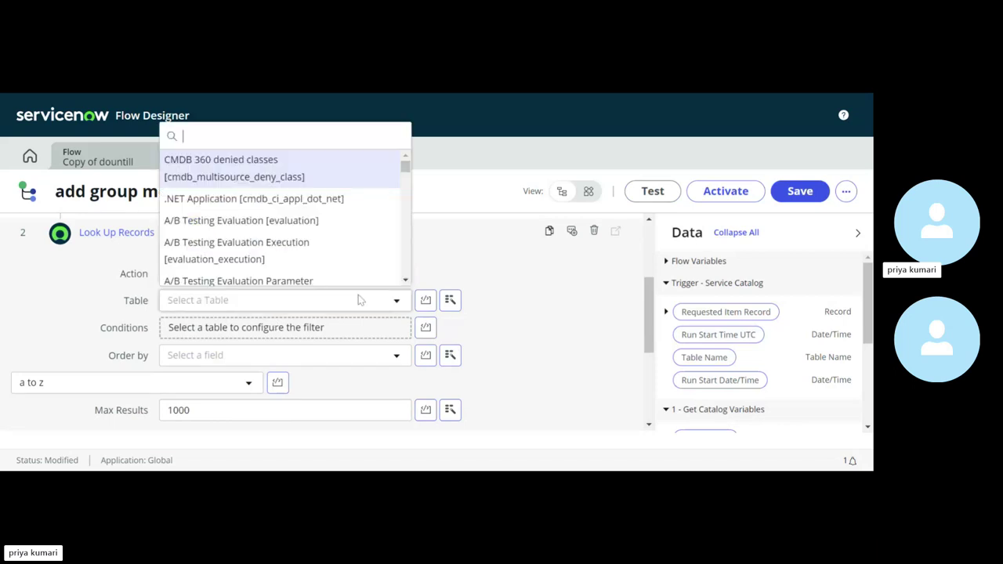
text(sys_u)
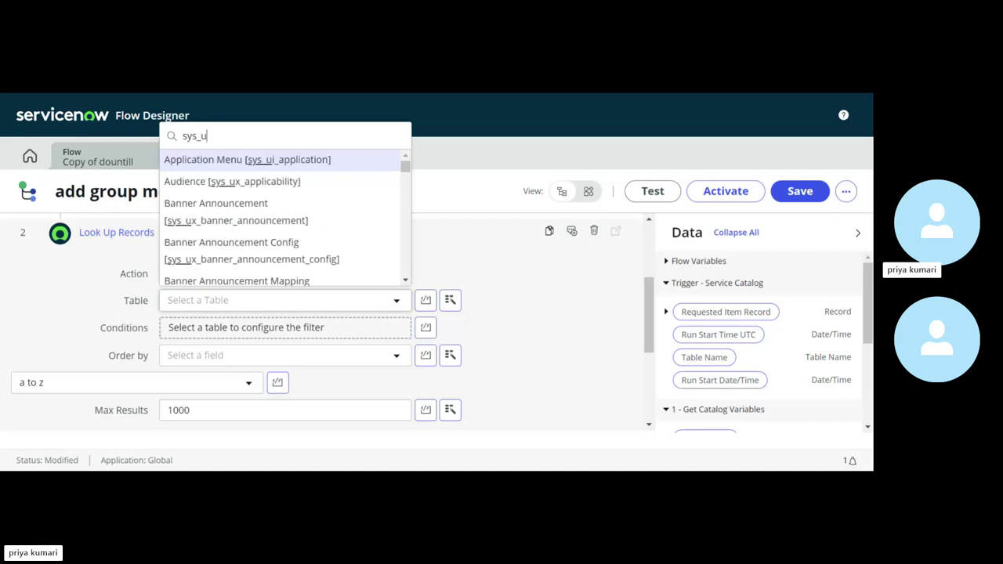
text(ser)
scroll(224, 264, down, 5)
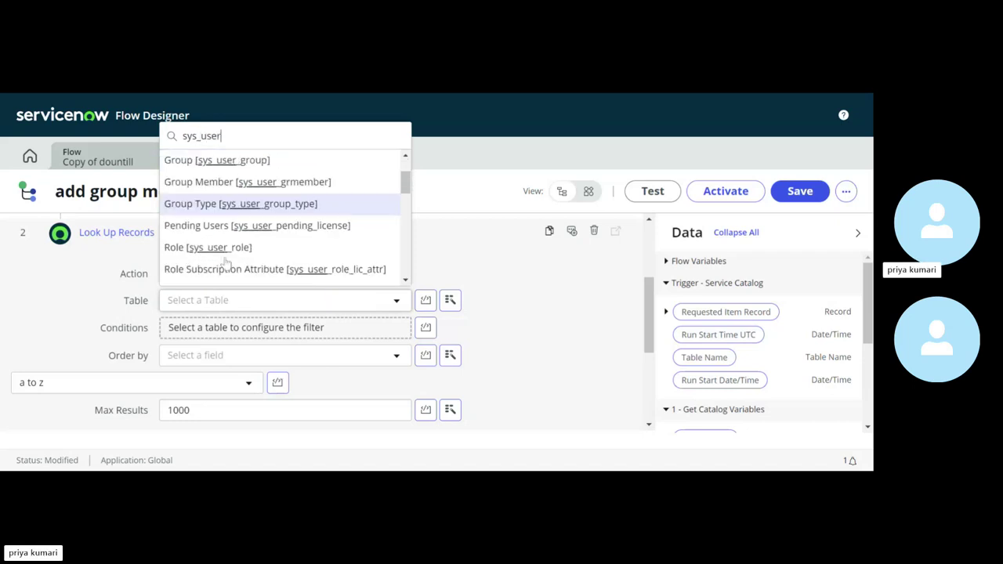
scroll(225, 263, down, 2)
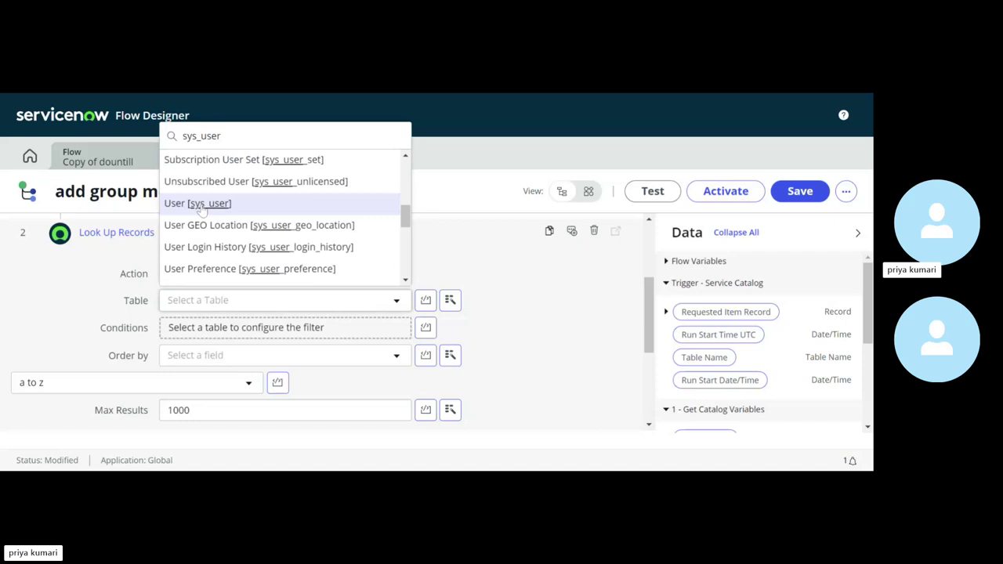
click(201, 204)
Choose Sys ID as the field of the user lookup's first condition
scroll(249, 333, down, 1)
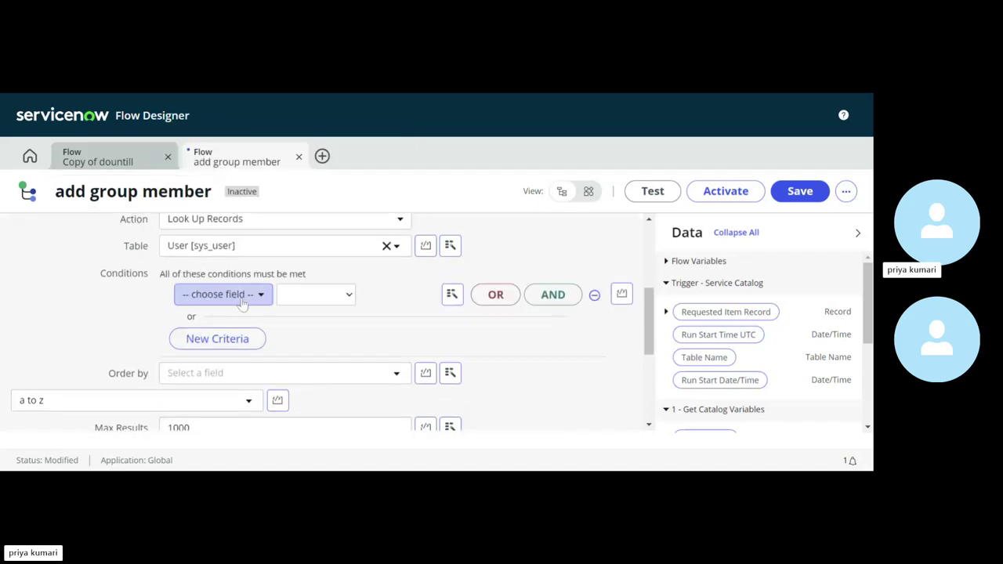
click(243, 295)
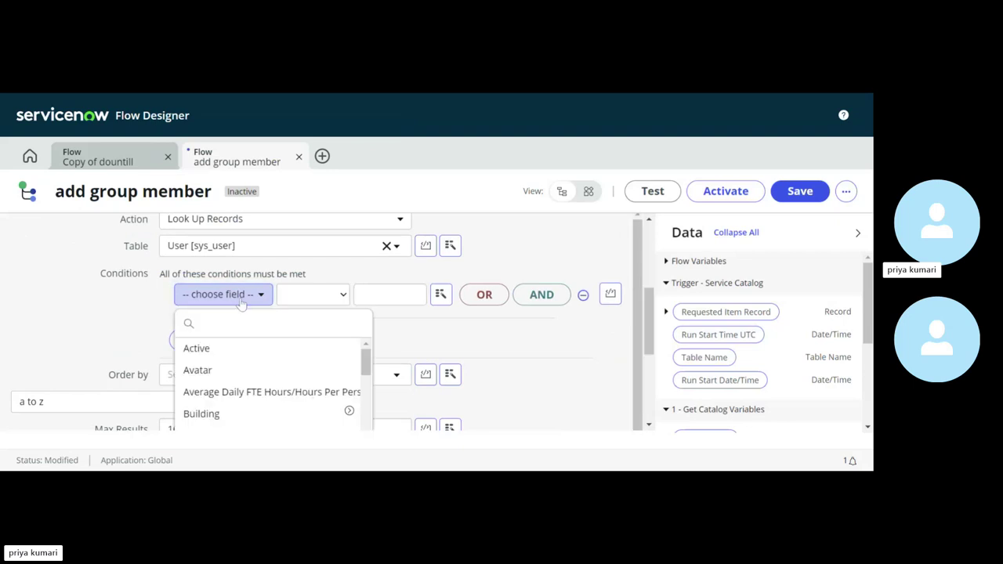
text(use)
key(BackSpace)
key(BackSpace)
key(BackSpace)
text(sy)
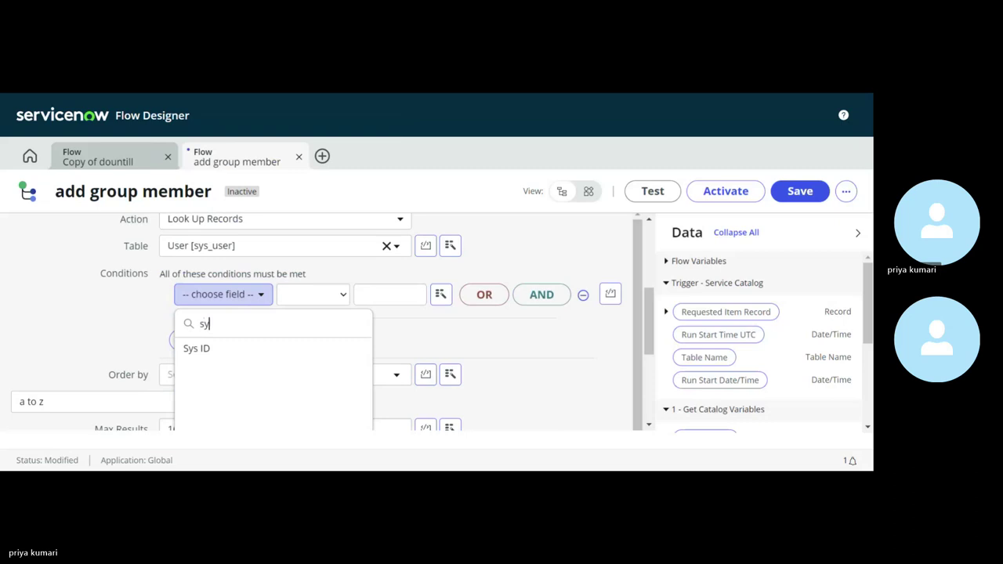
text(s)
click(206, 349)
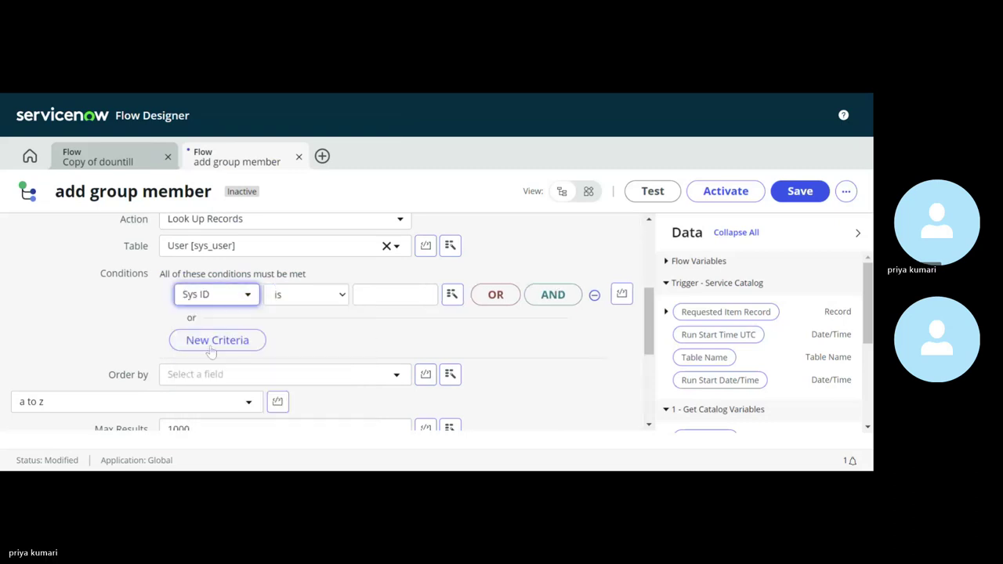
Complete the Sys ID condition with the operator is one of and the group_member variable from Get Catalog Variables
click(321, 292)
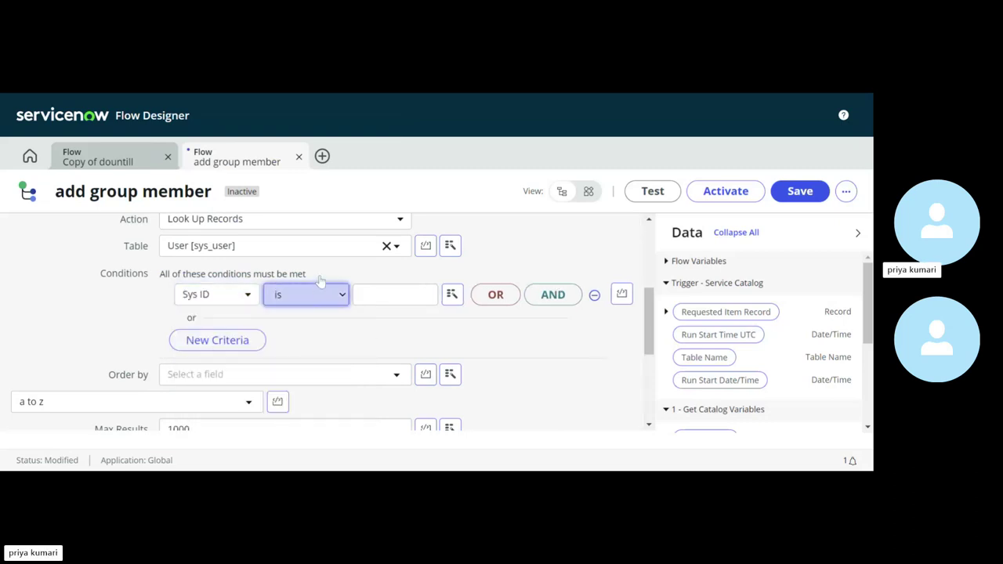
click(333, 172)
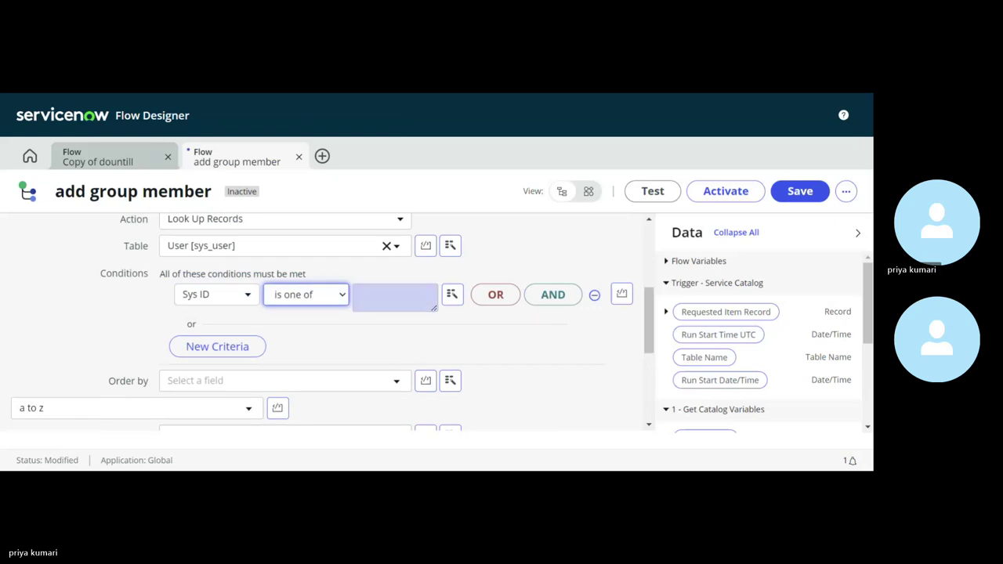
click(452, 297)
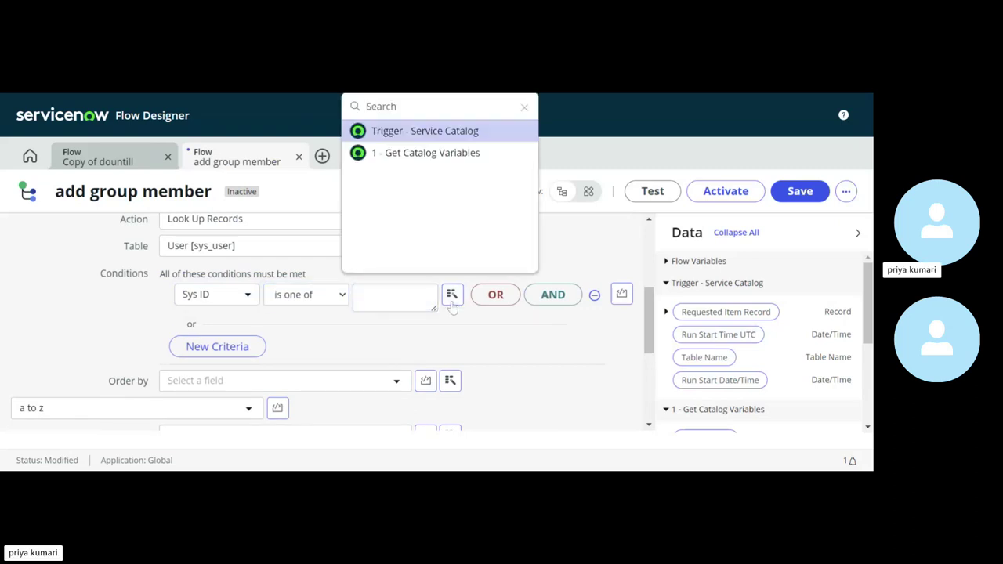
click(426, 154)
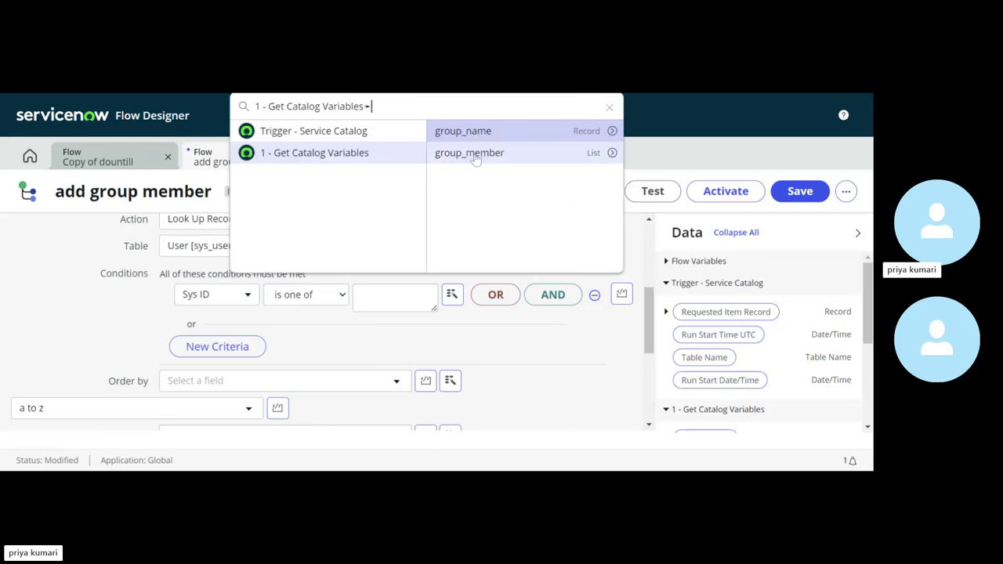
click(475, 155)
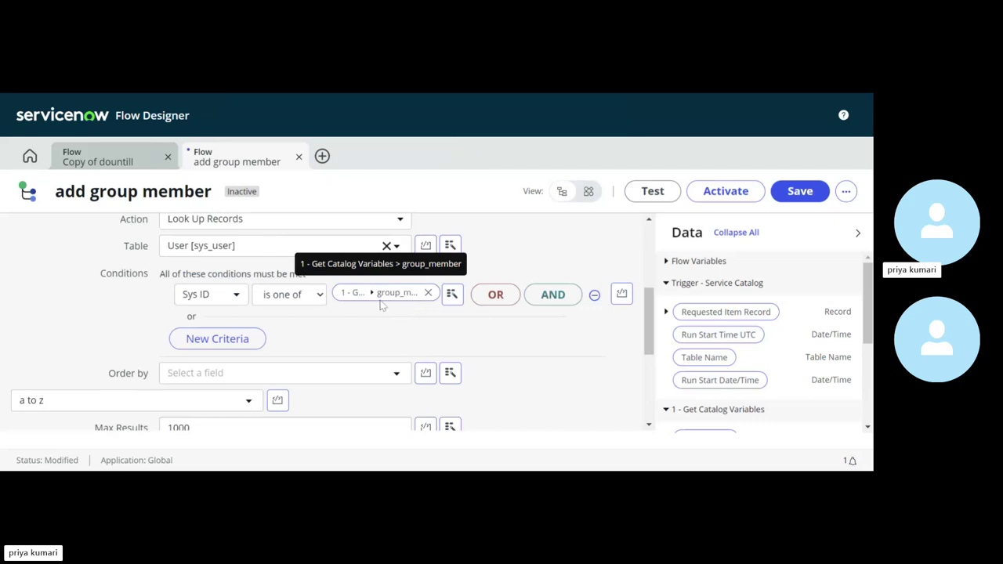
scroll(387, 329, up, 1)
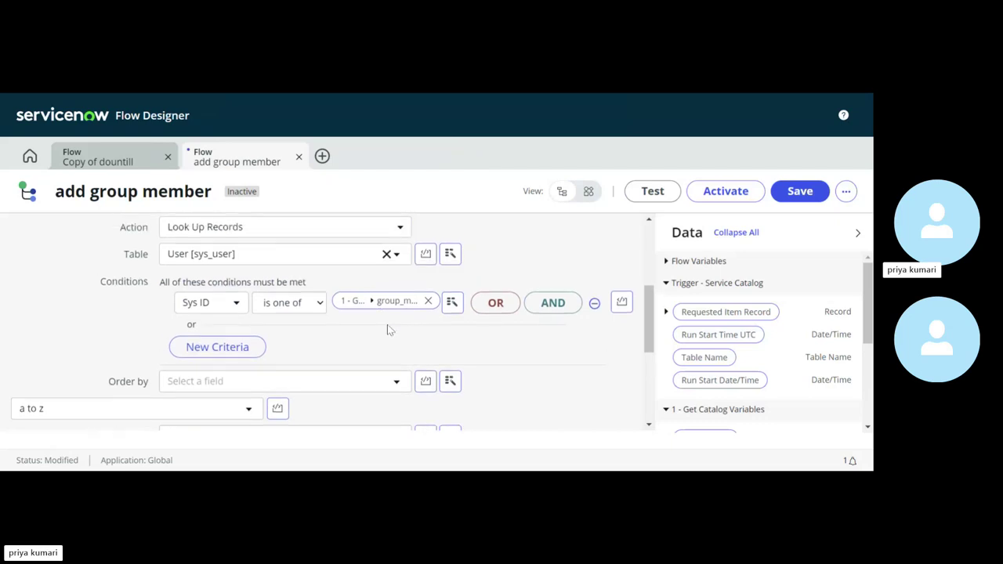
scroll(387, 330, up, 3)
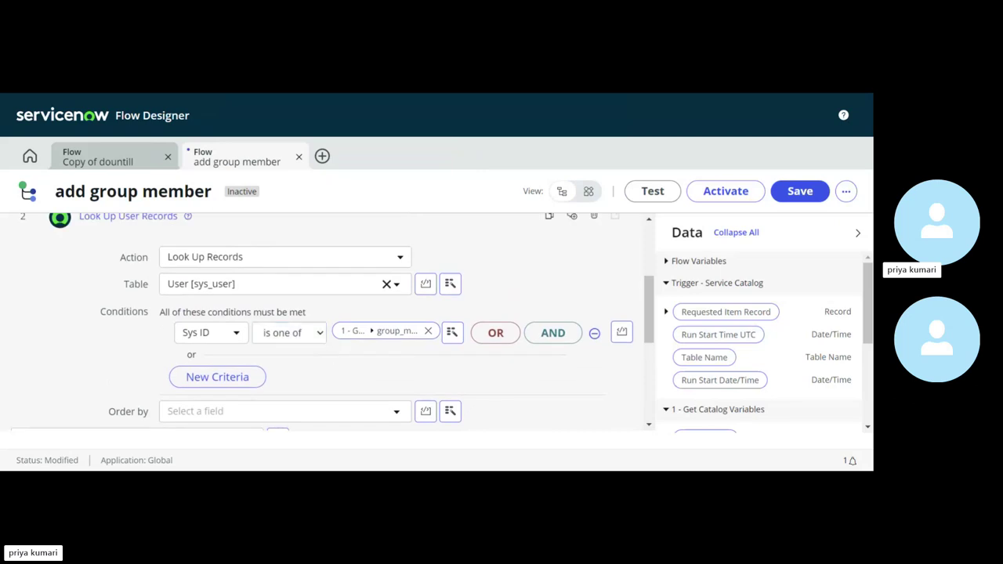
Collapse the Look Up User Records action and add a For Each flow logic after it
click(147, 225)
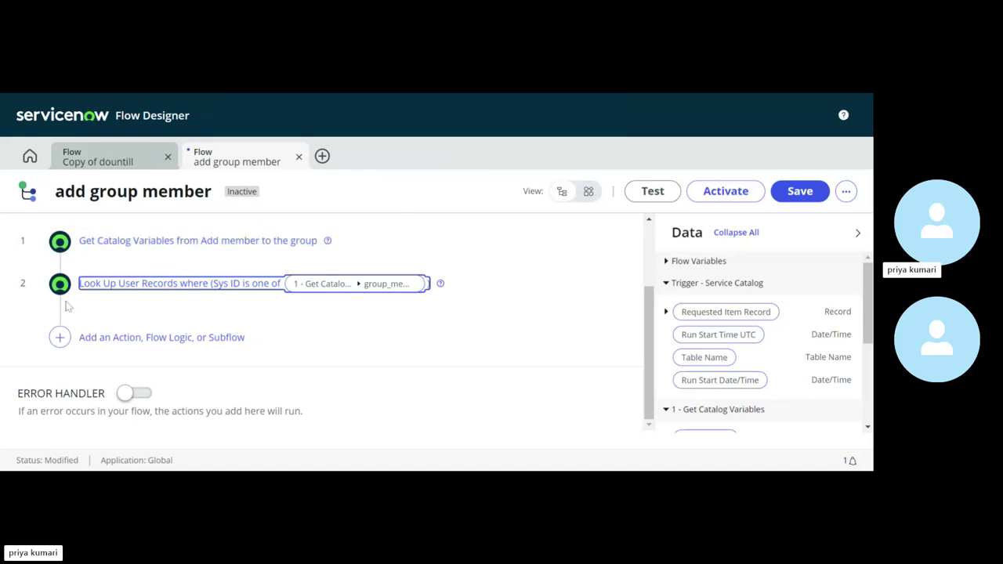
click(62, 312)
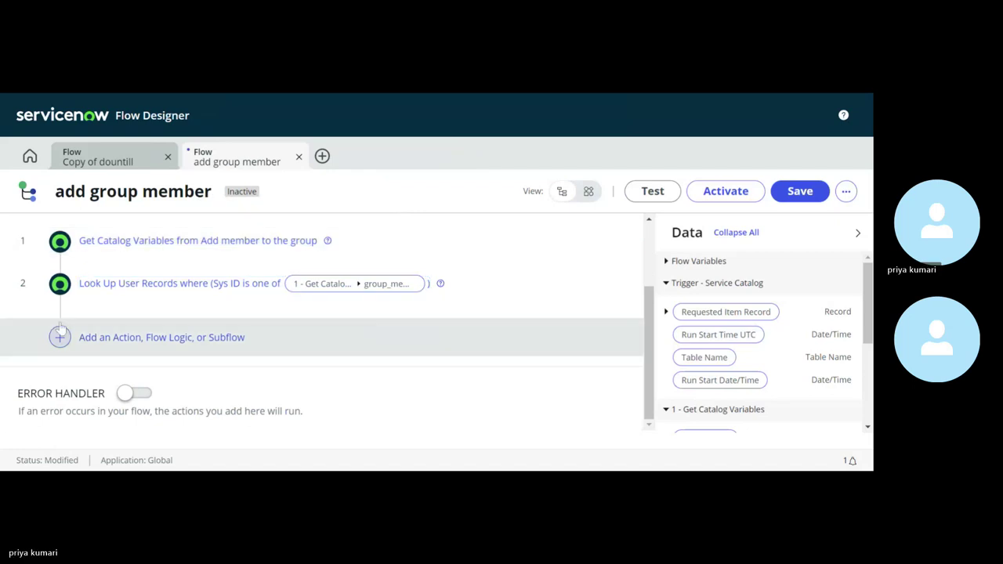
click(59, 337)
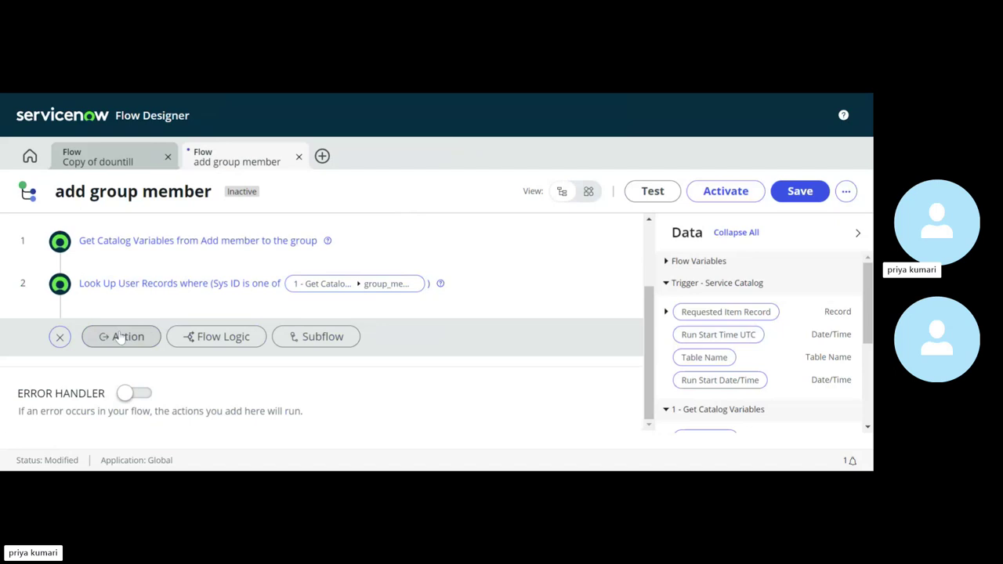
click(190, 336)
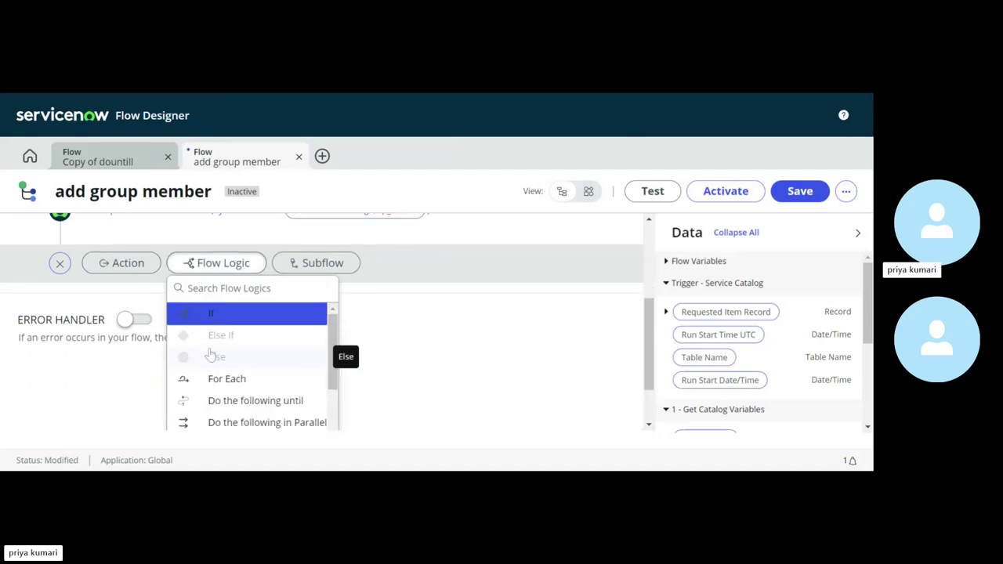
click(217, 373)
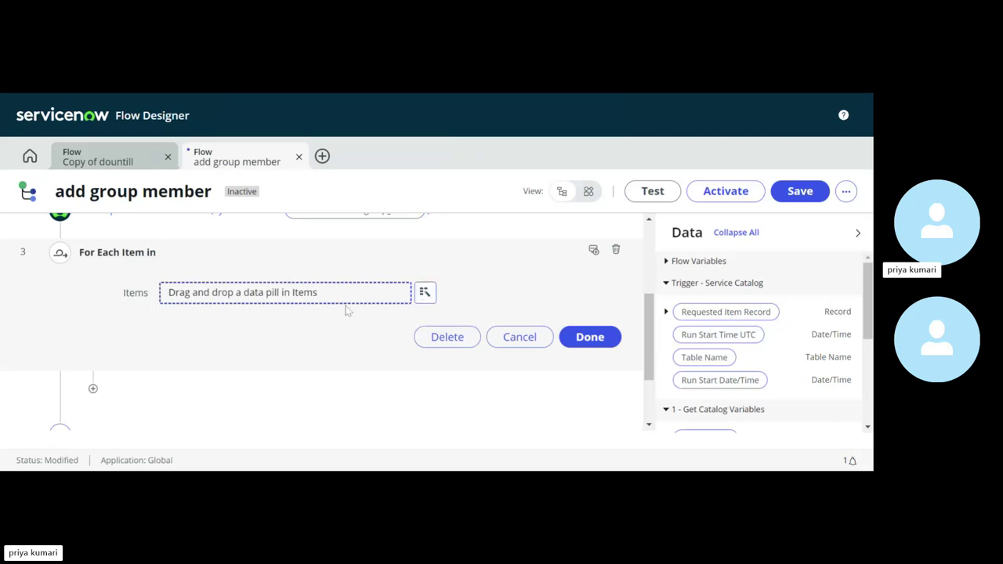
Set the For Each loop's items to User Records from the Look Up Records action and confirm the loop
scroll(34, 254, up, 2)
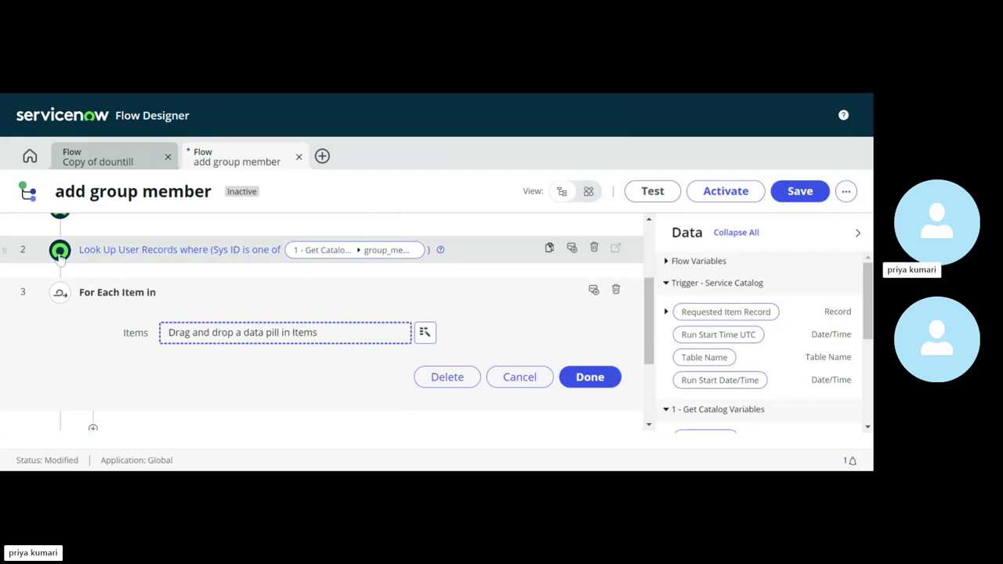
click(424, 333)
drag(407, 227, 410, 222)
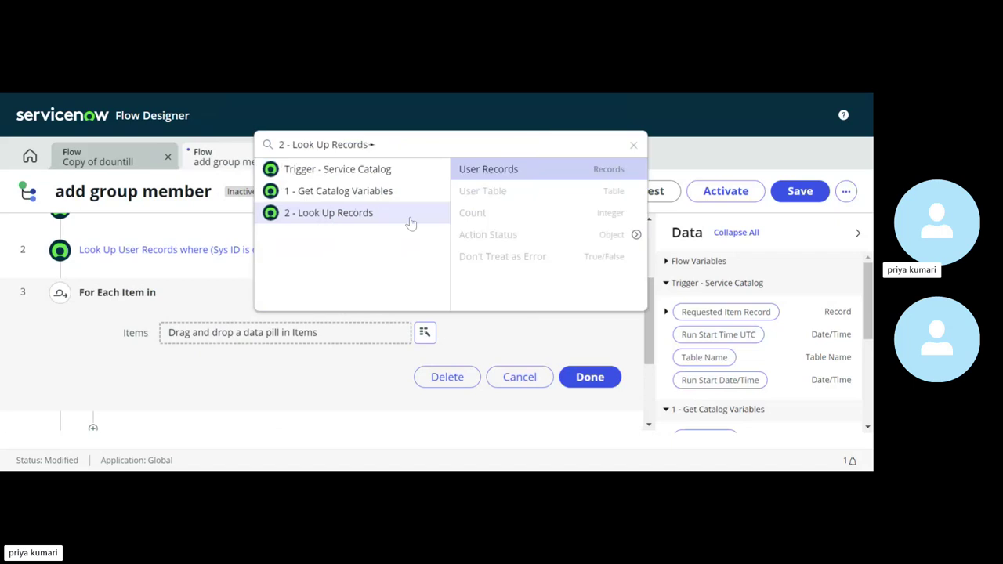
click(502, 171)
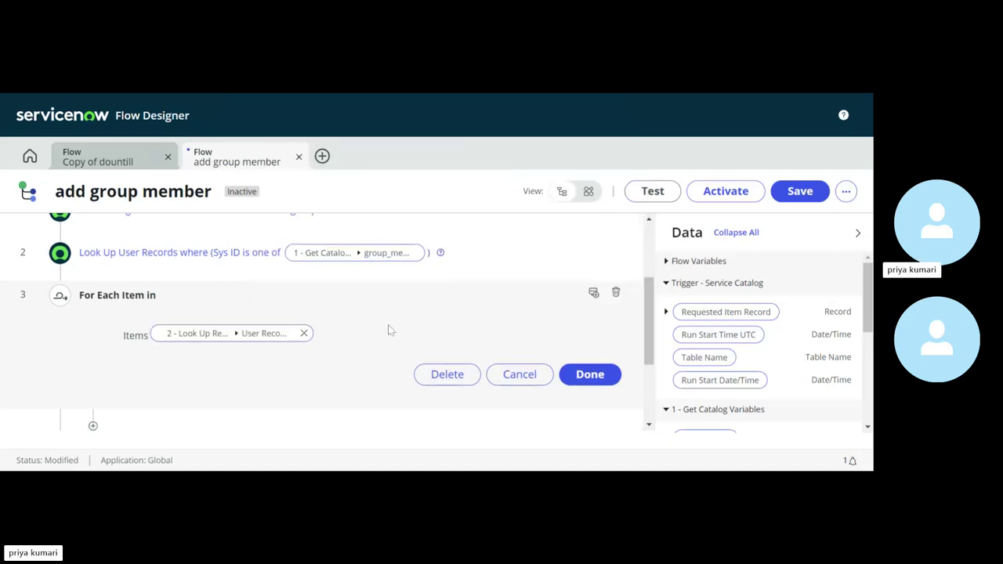
click(590, 398)
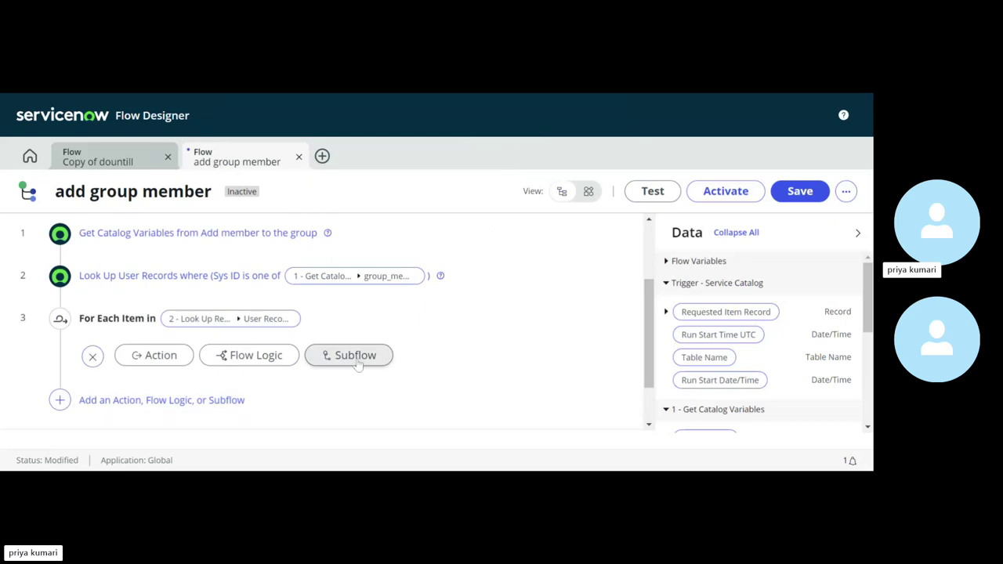
Add a Look Up Record action inside the For Each loop
scroll(259, 349, down, 1)
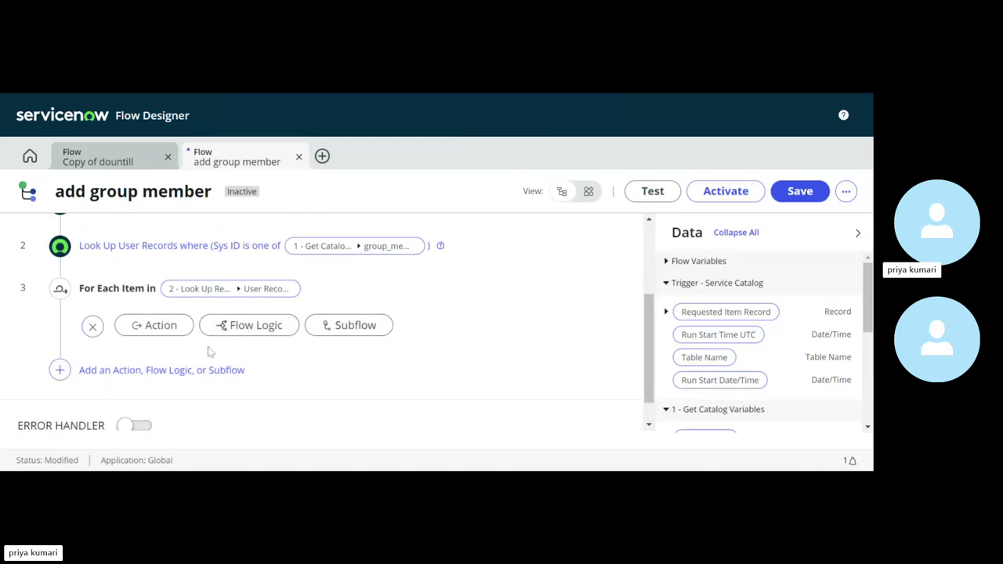
click(159, 329)
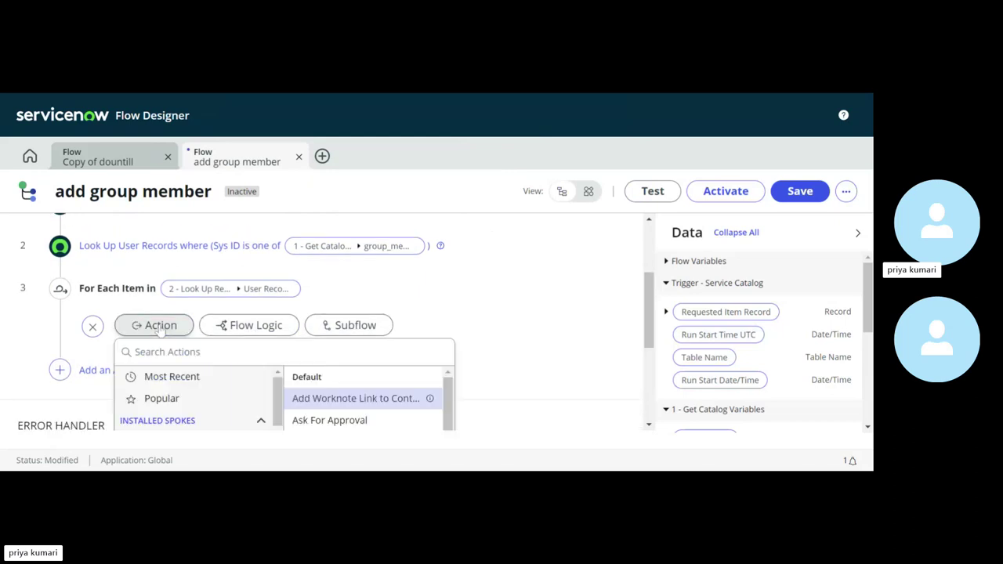
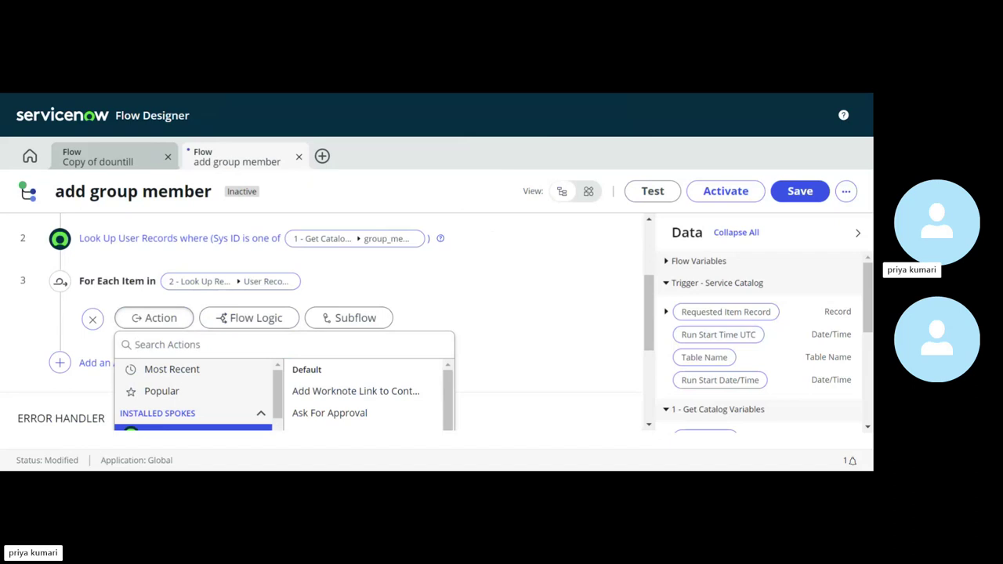
text(lo)
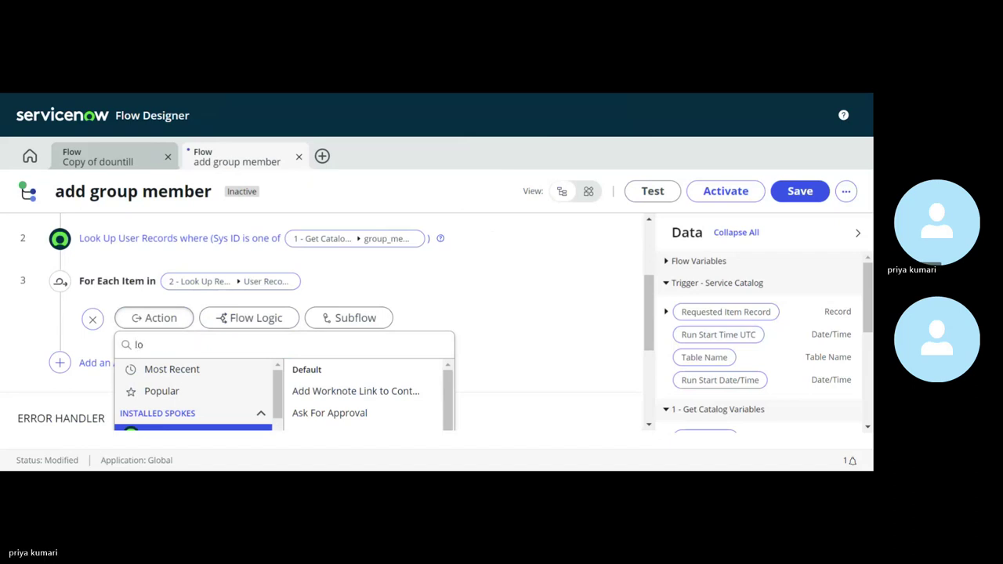
text(ok up)
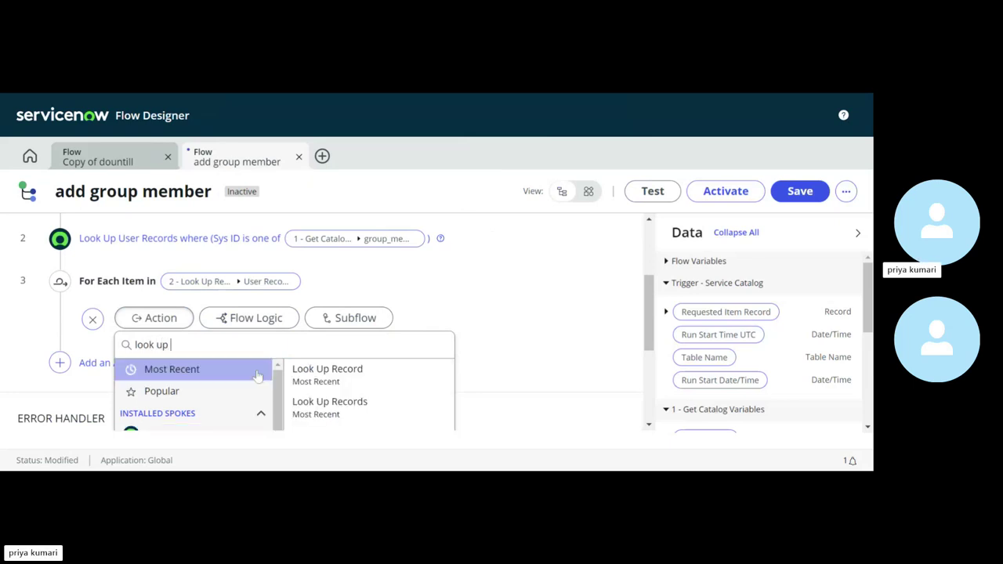
click(332, 382)
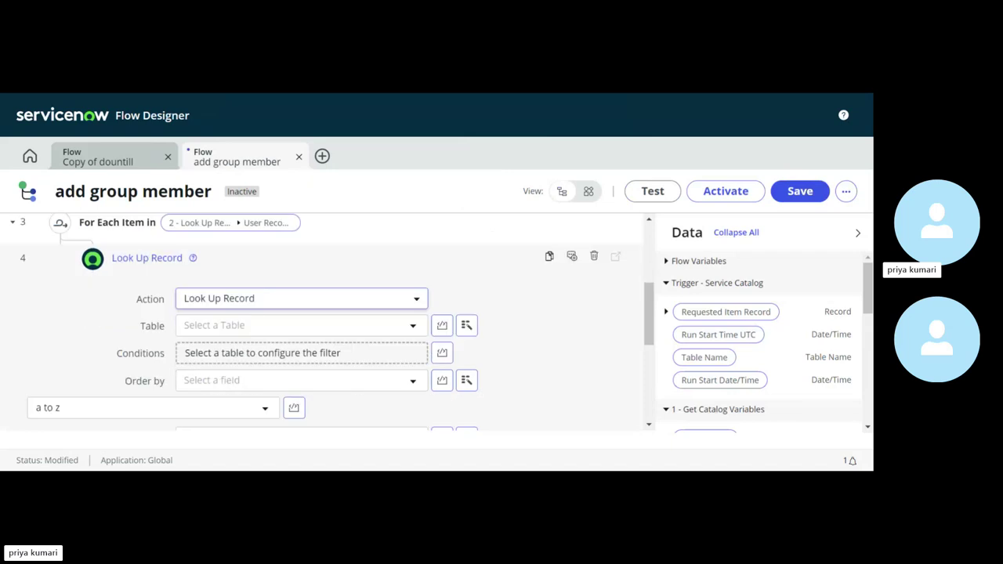
Set the table of the loop's Look Up Record action to User [sys_user]
click(221, 330)
text(sys)
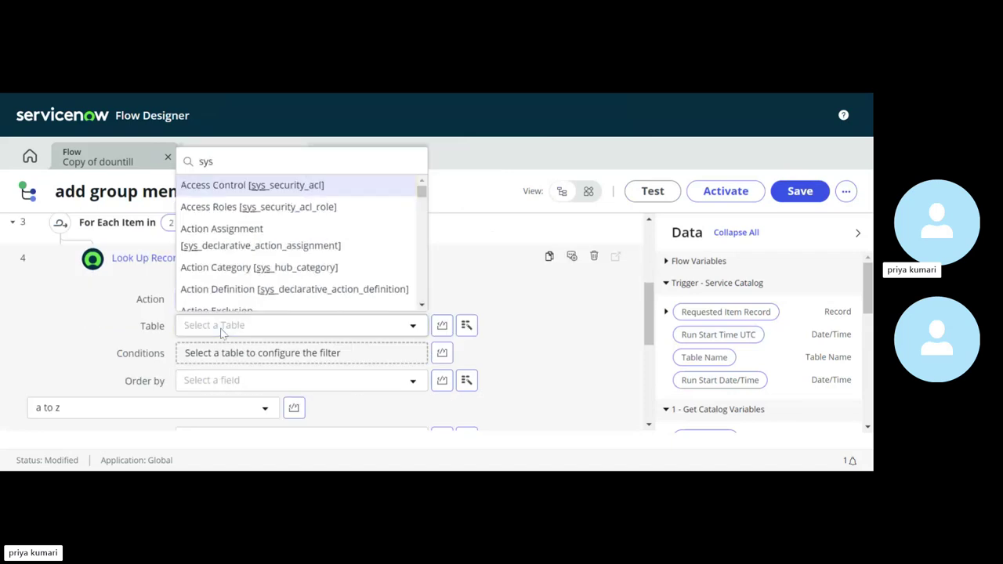
text(_user)
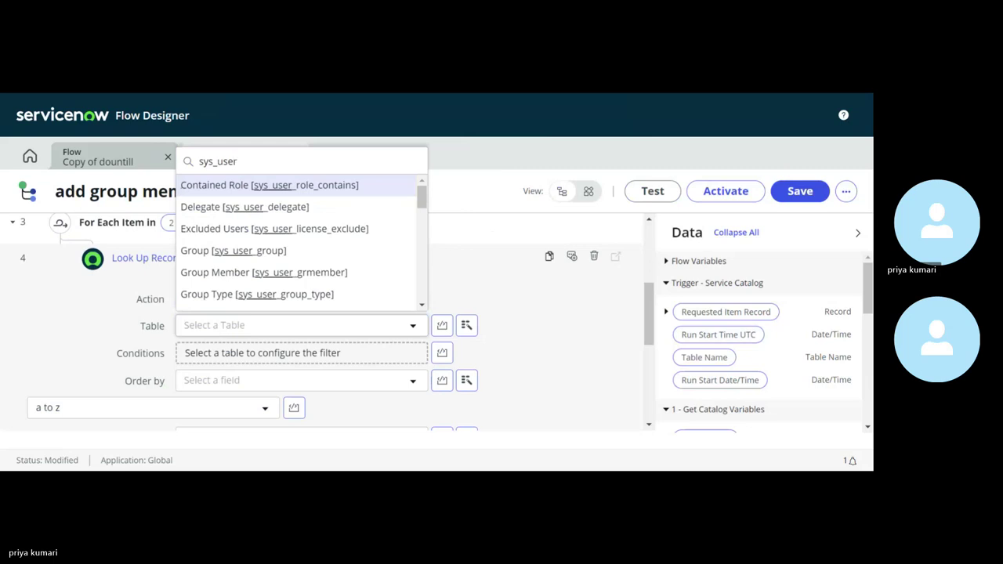
scroll(192, 271, down, 5)
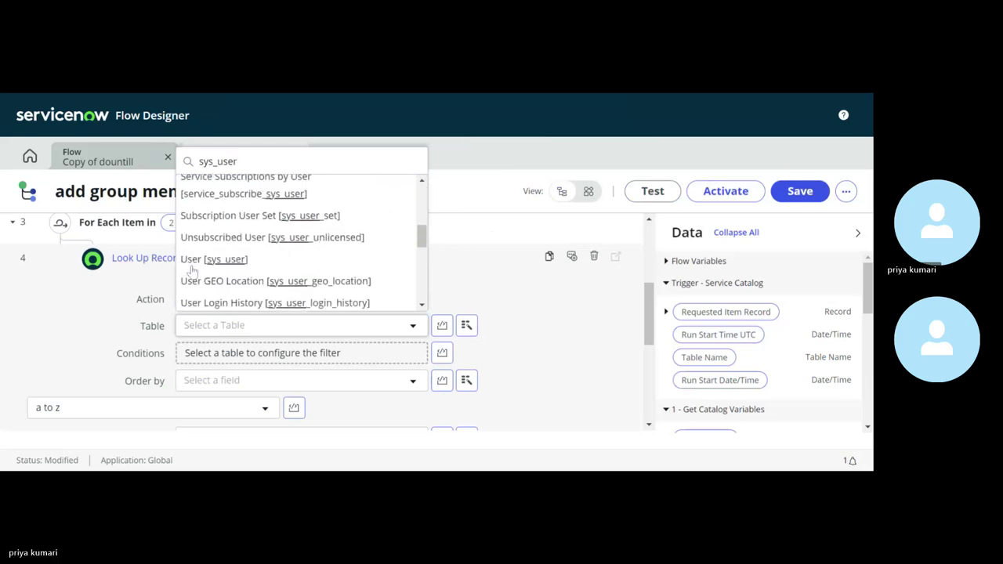
click(220, 249)
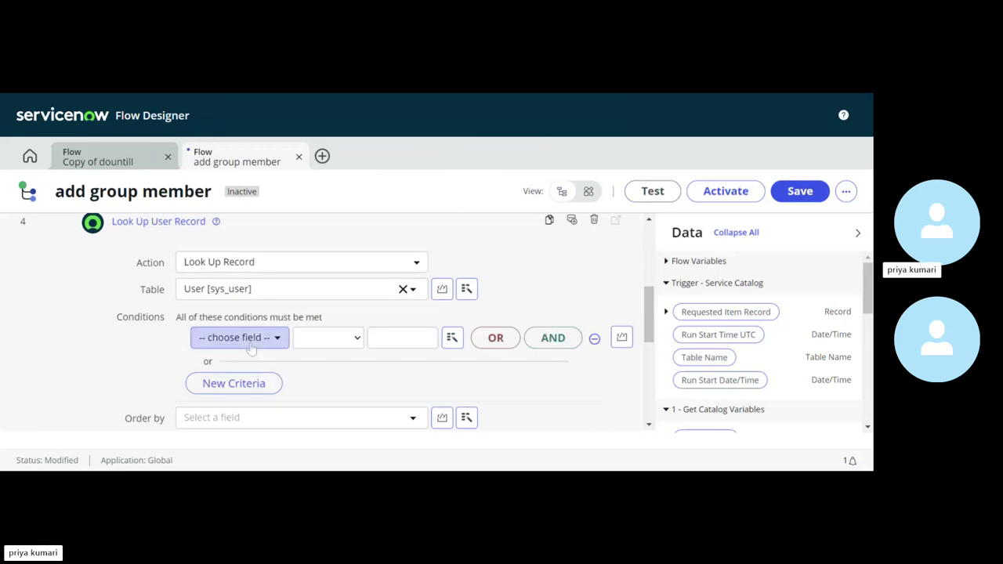
Set the loop's user lookup condition to User ID is the User ID of the For Each User Record, and collapse the action
click(252, 343)
text(user)
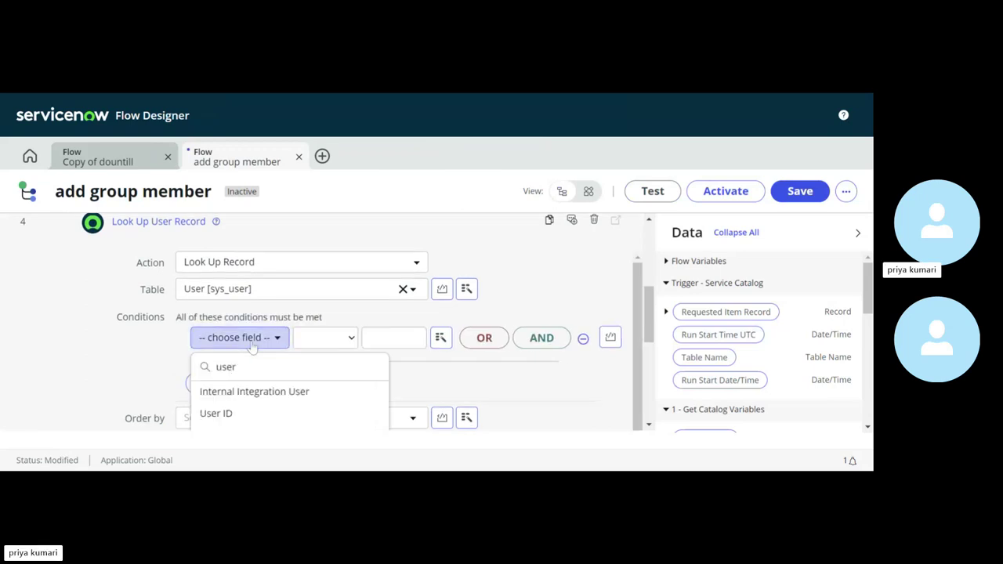
key(Down)
key(Return)
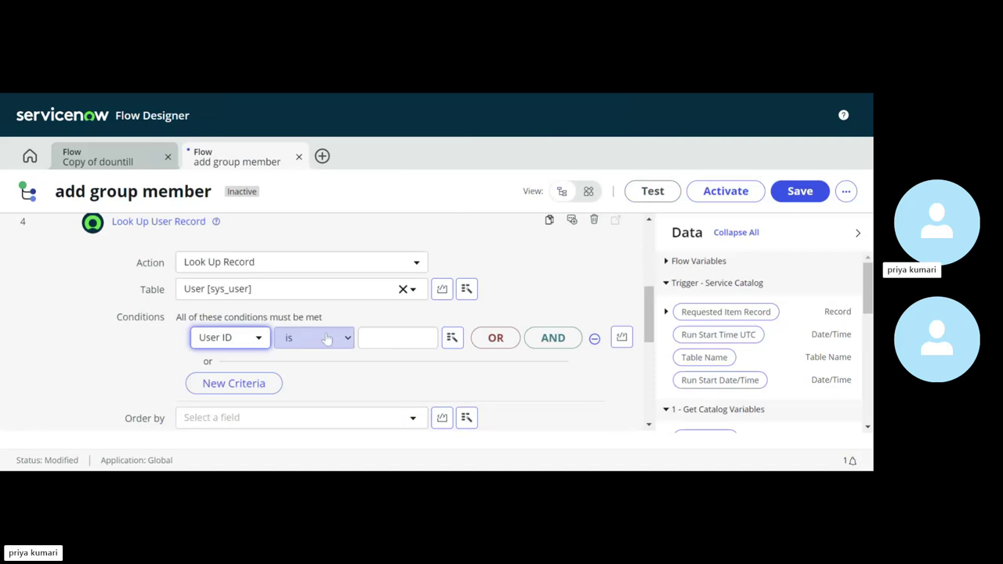
click(452, 338)
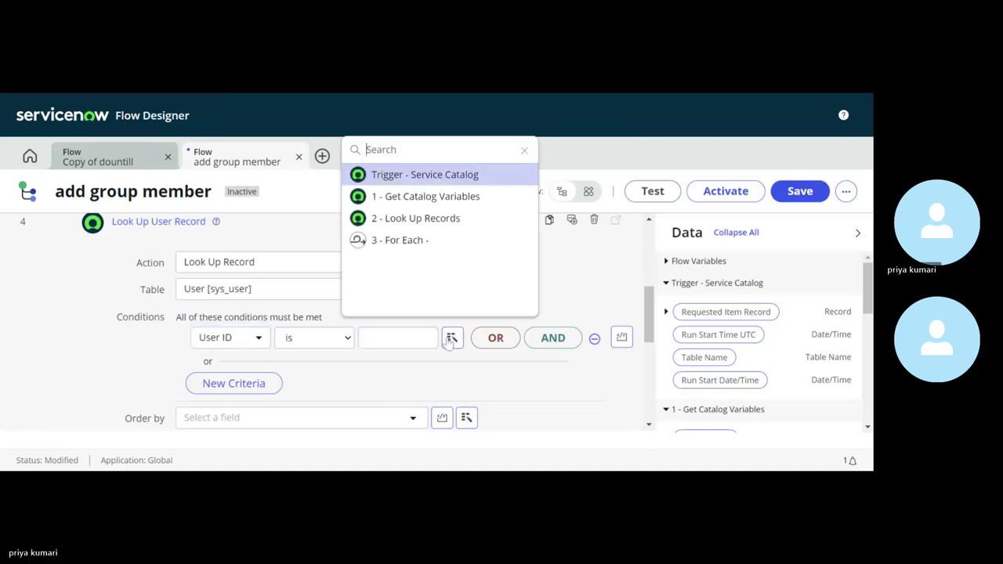
click(411, 240)
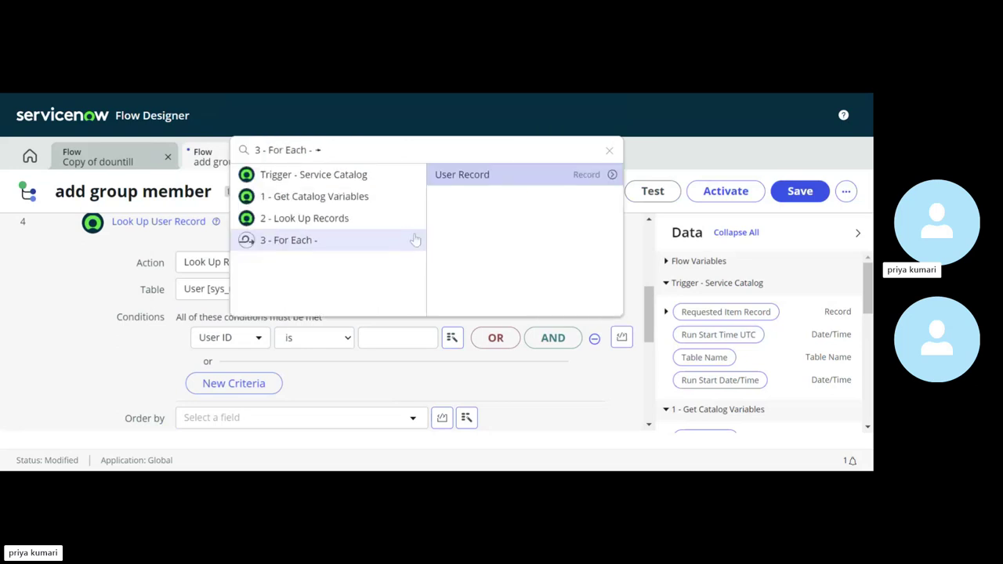
click(612, 175)
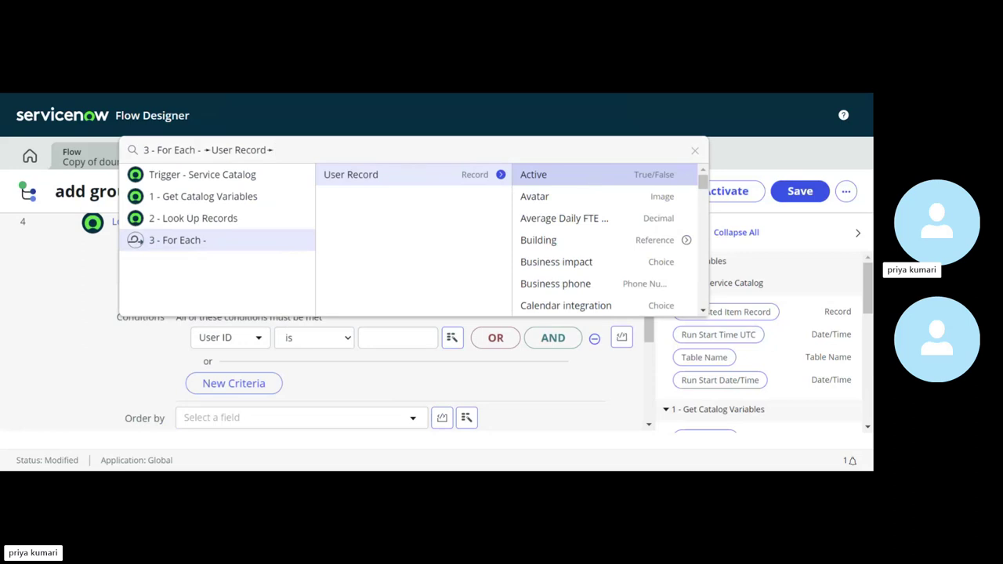
text(user)
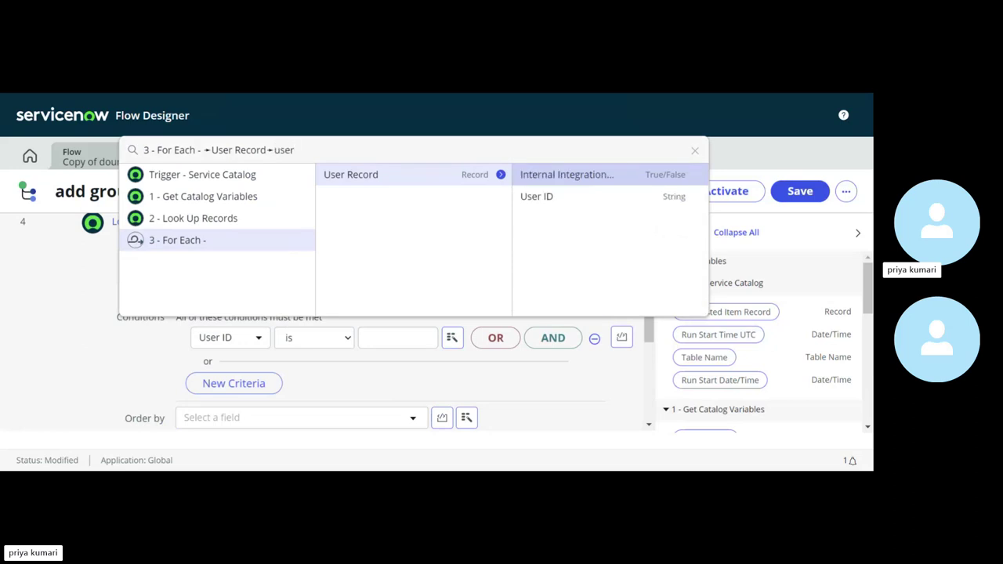
click(537, 197)
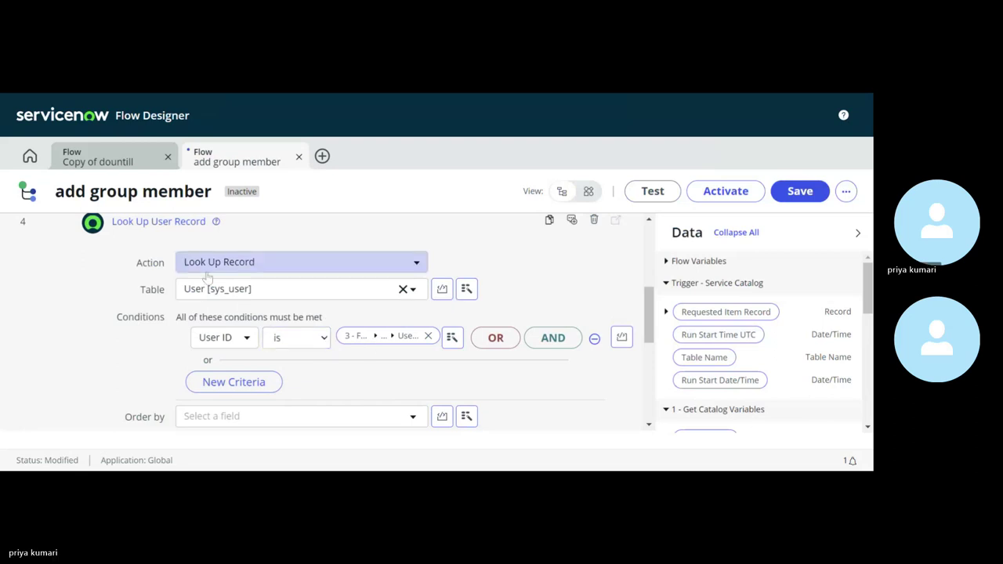
click(174, 222)
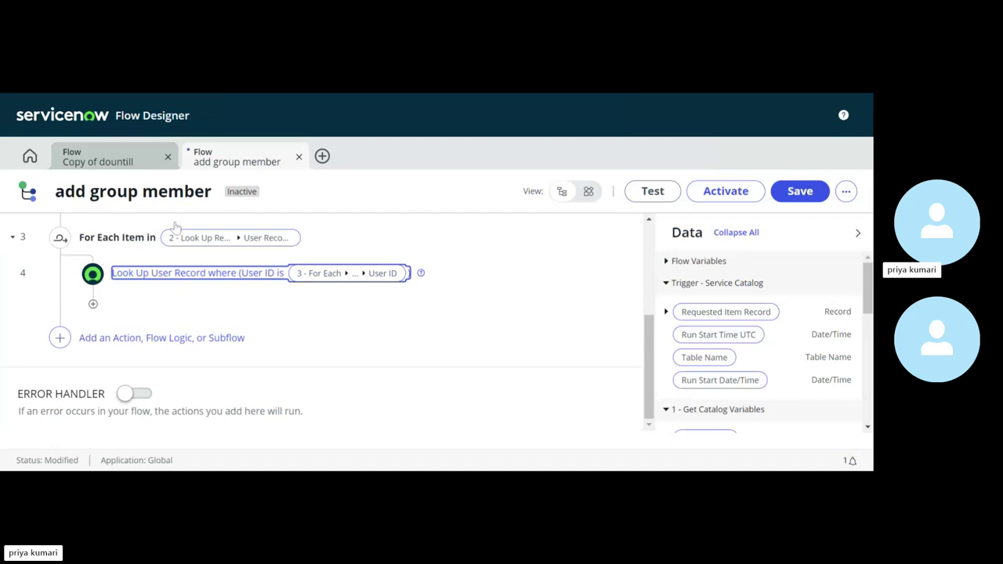
Add a second Look Up Record action inside the For Each loop, after the user lookup
click(93, 303)
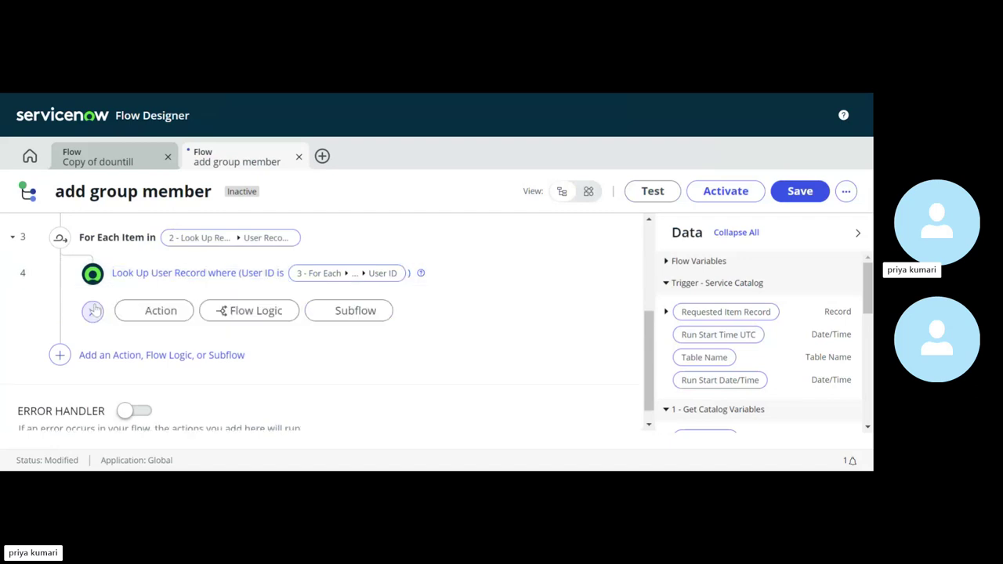
click(157, 311)
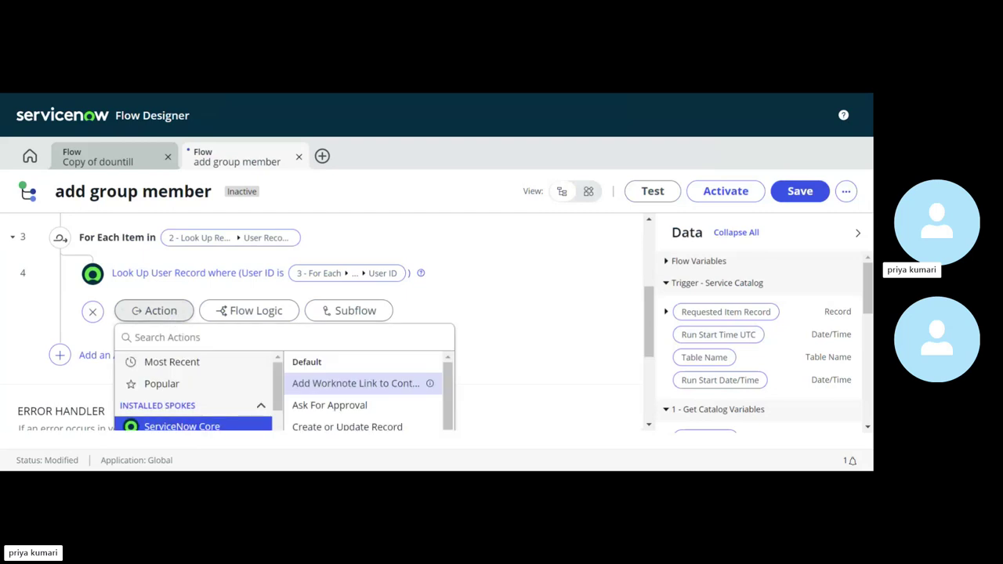
text(lo)
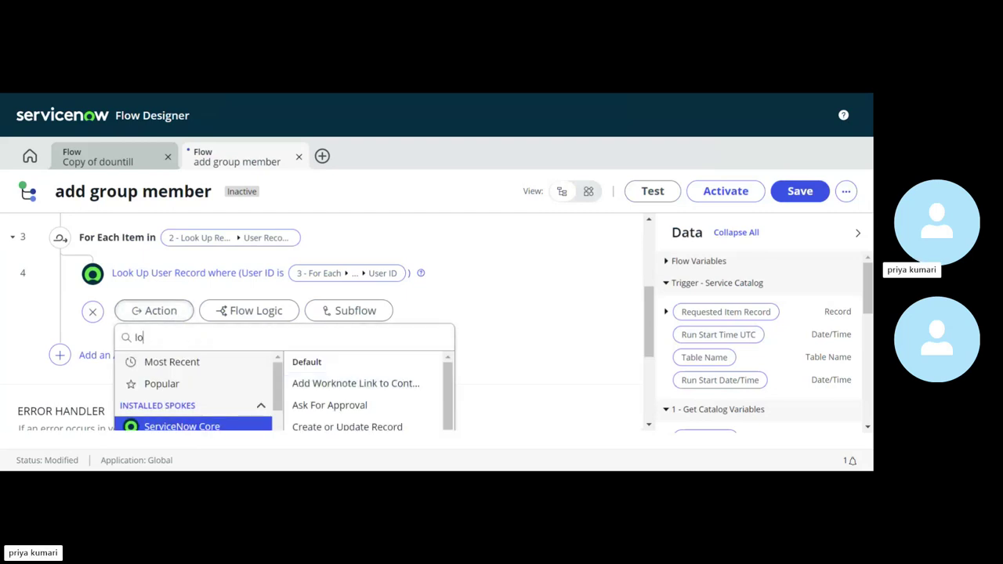
text(o)
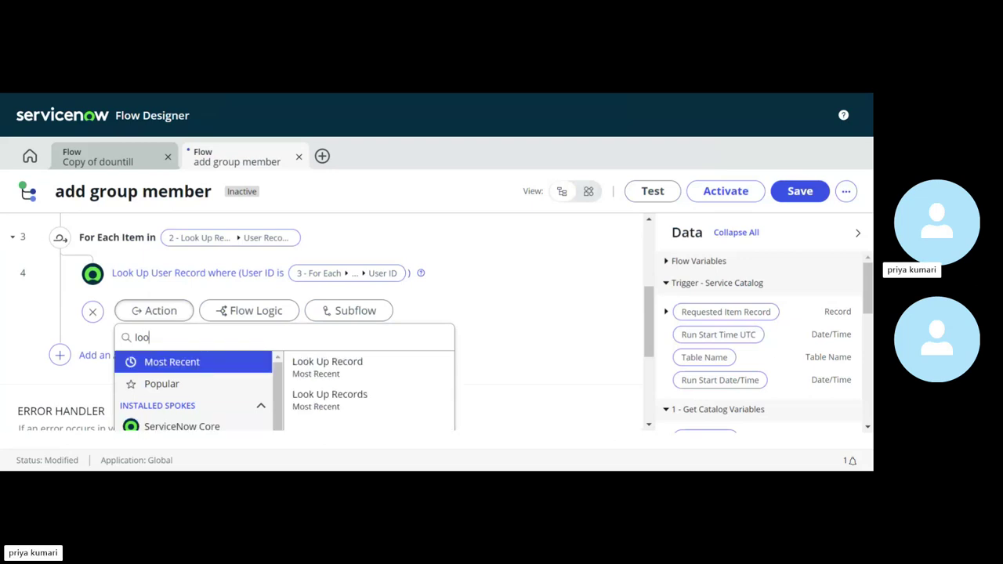
text(k up)
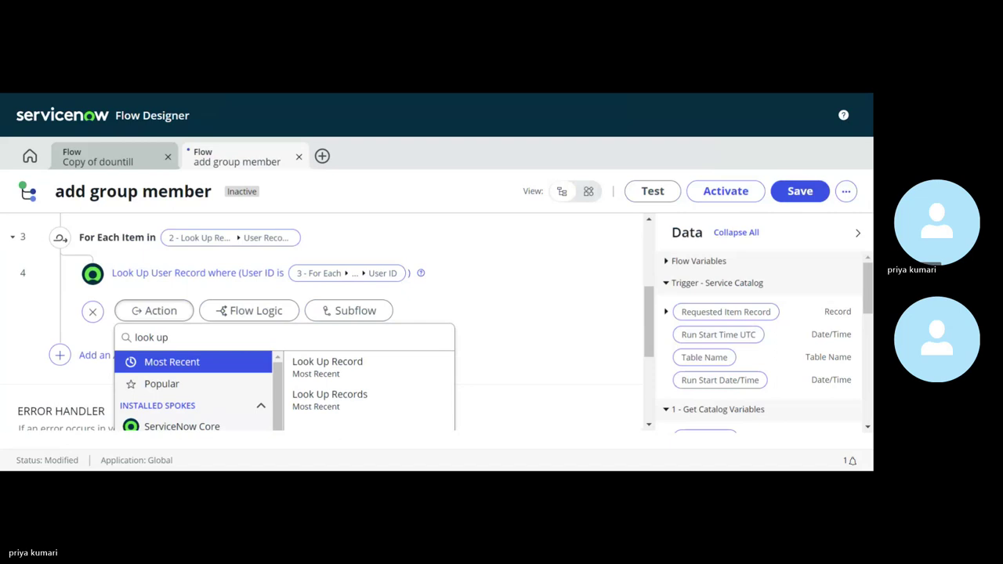
text( rec)
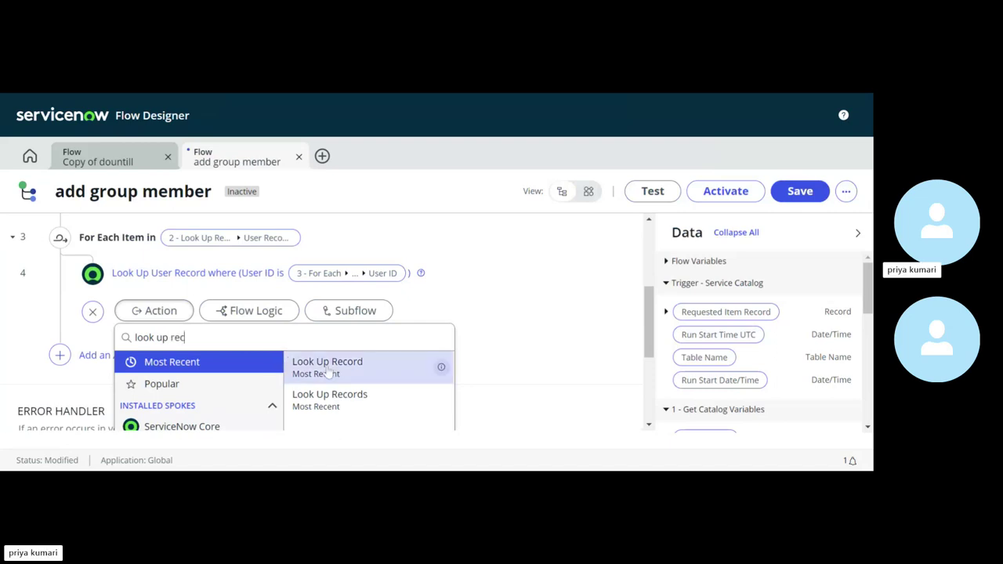
click(328, 368)
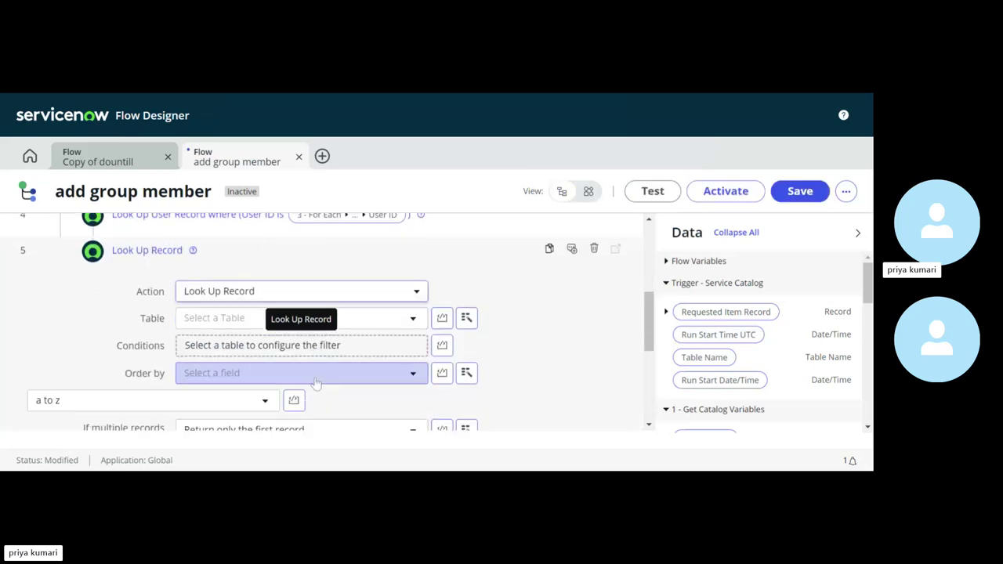
Set the table of the loop's second Look Up Record action to Group [sys_user_group]
click(258, 304)
text(s)
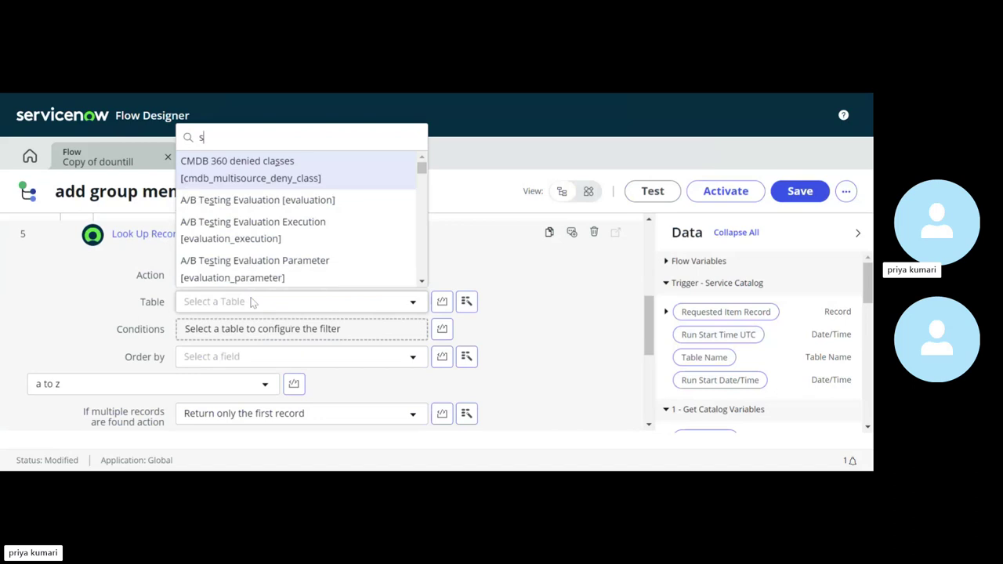
text(ys_)
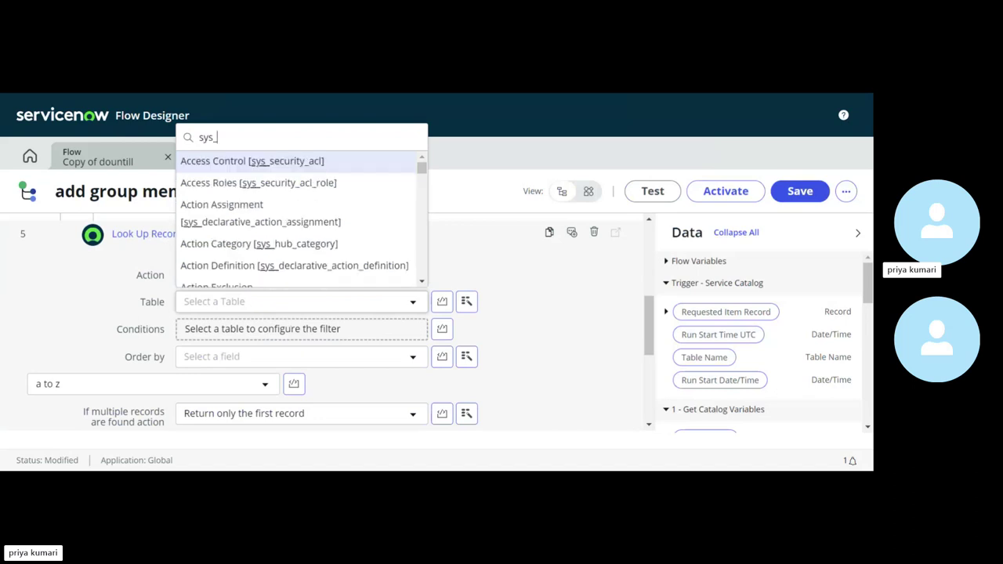
text(user)
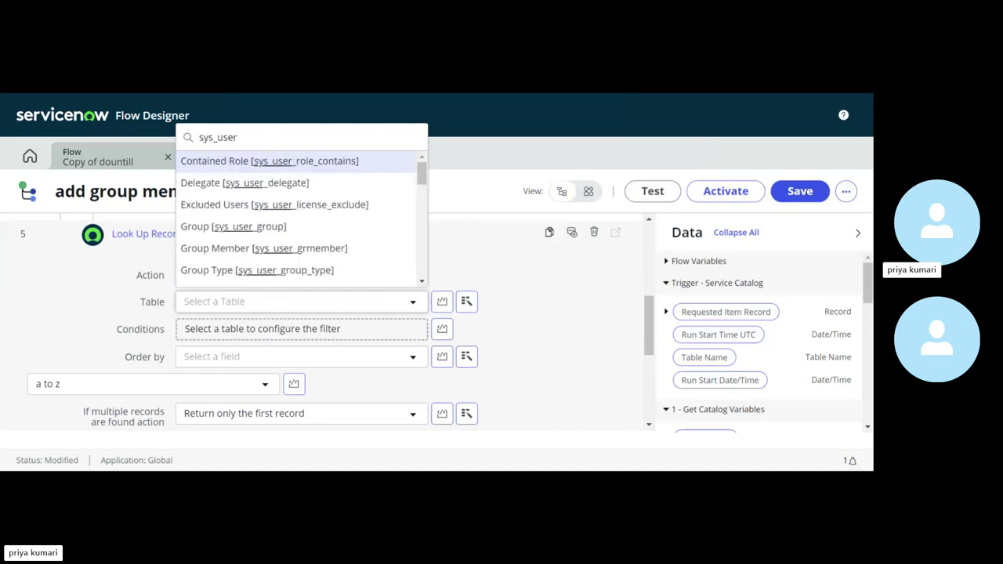
text(_gro)
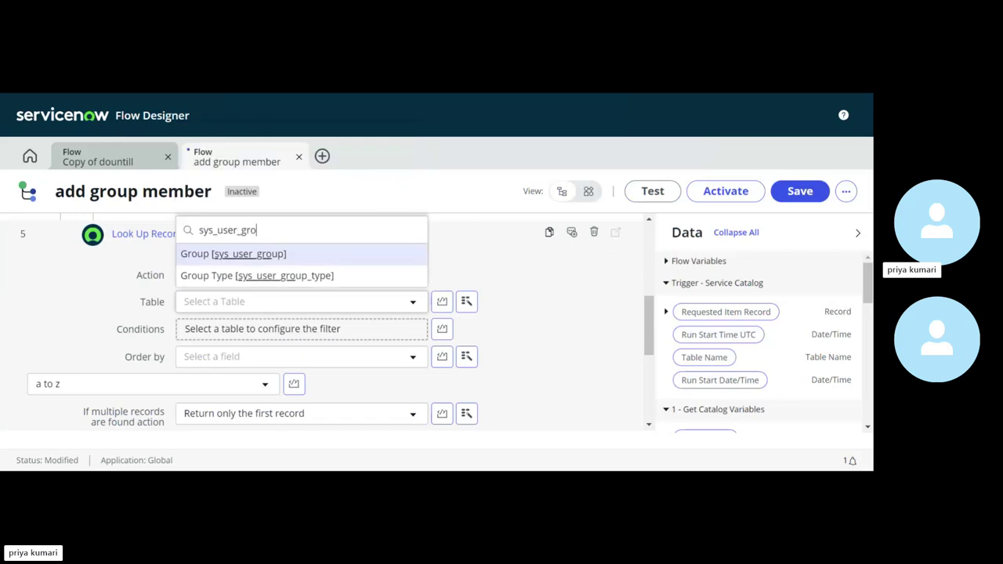
text(up)
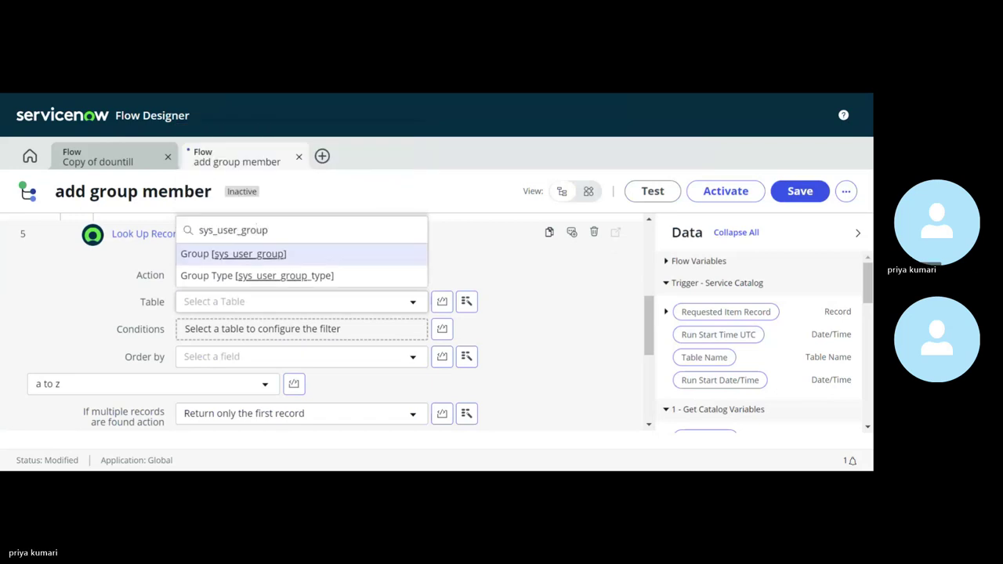
click(268, 266)
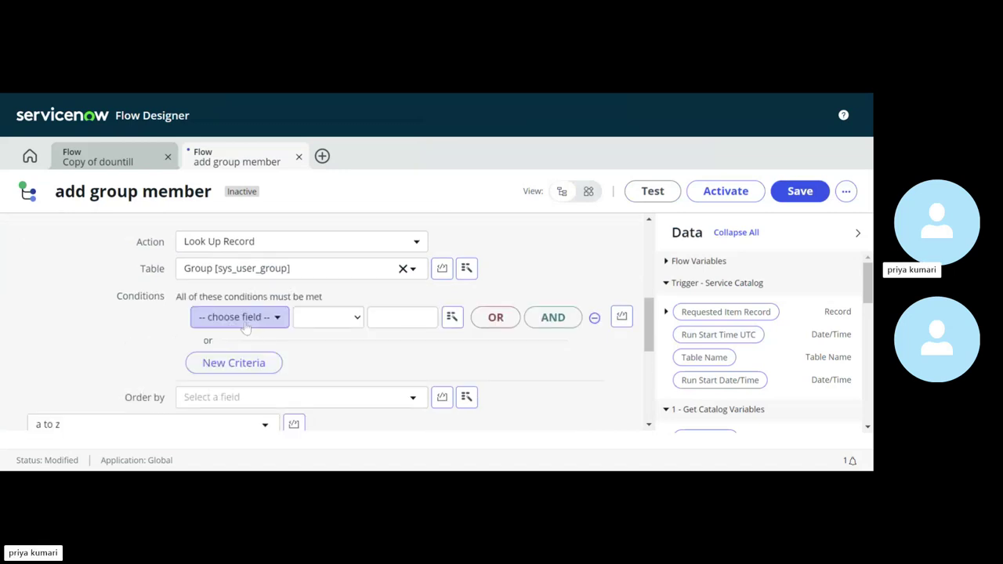
Set the group lookup condition to Name is the Name of group_name from Get Catalog Variables, and collapse the action
click(245, 323)
text(nam)
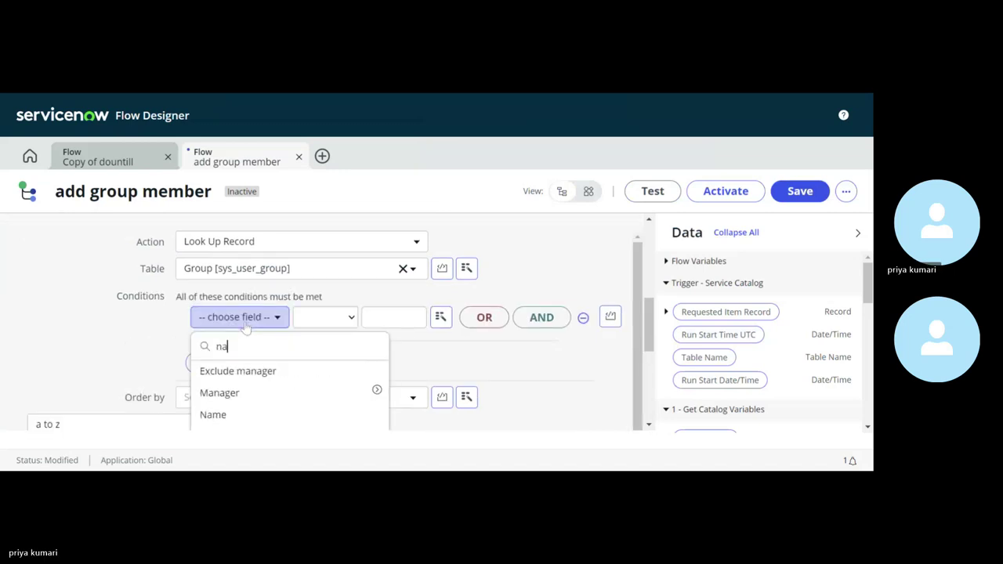
click(290, 370)
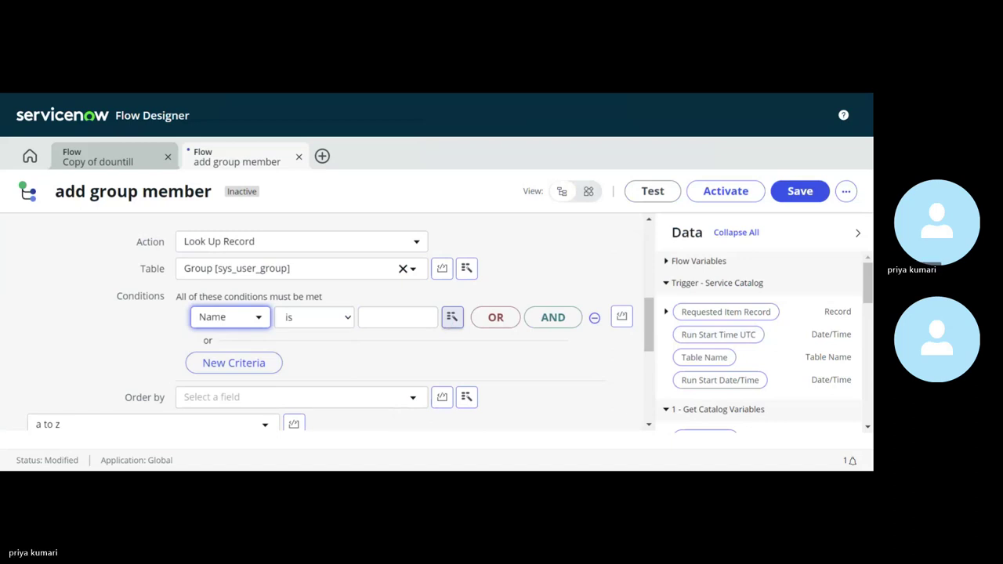
click(450, 317)
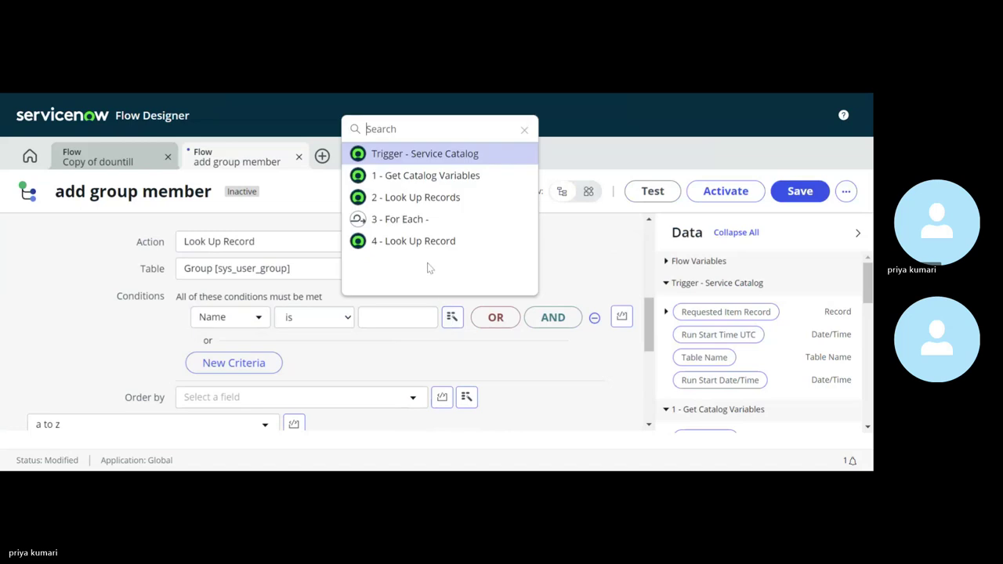
click(408, 177)
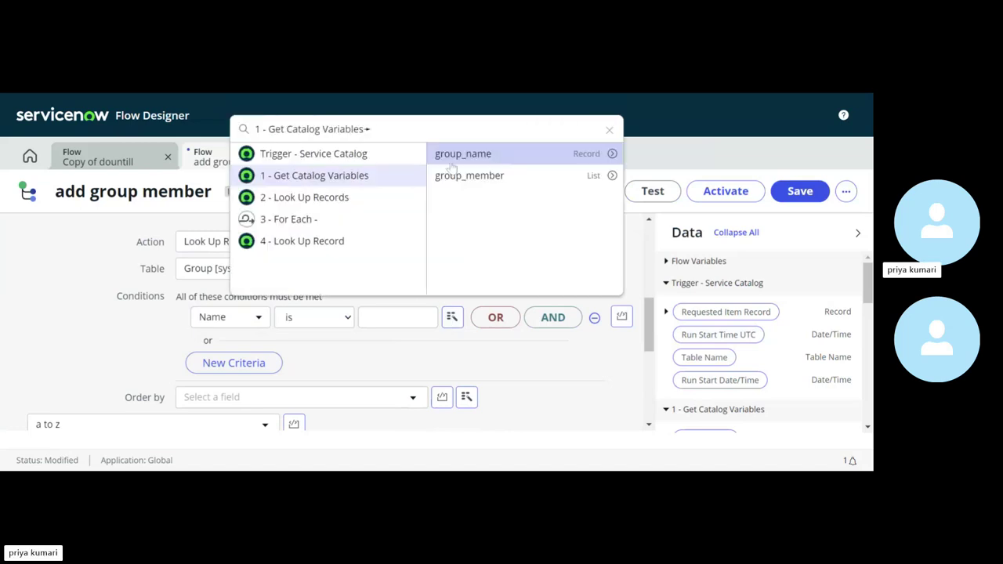
click(612, 153)
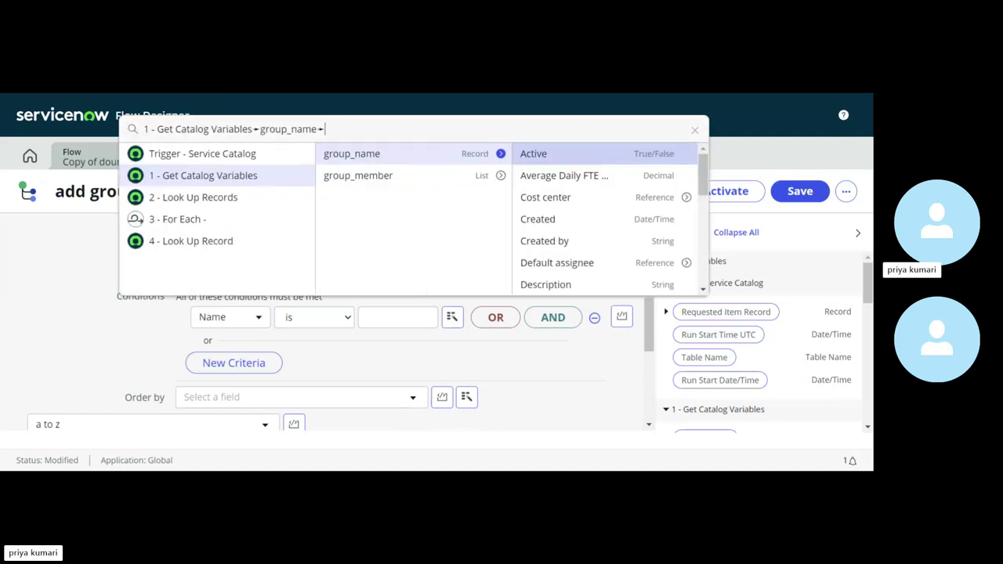
text(name)
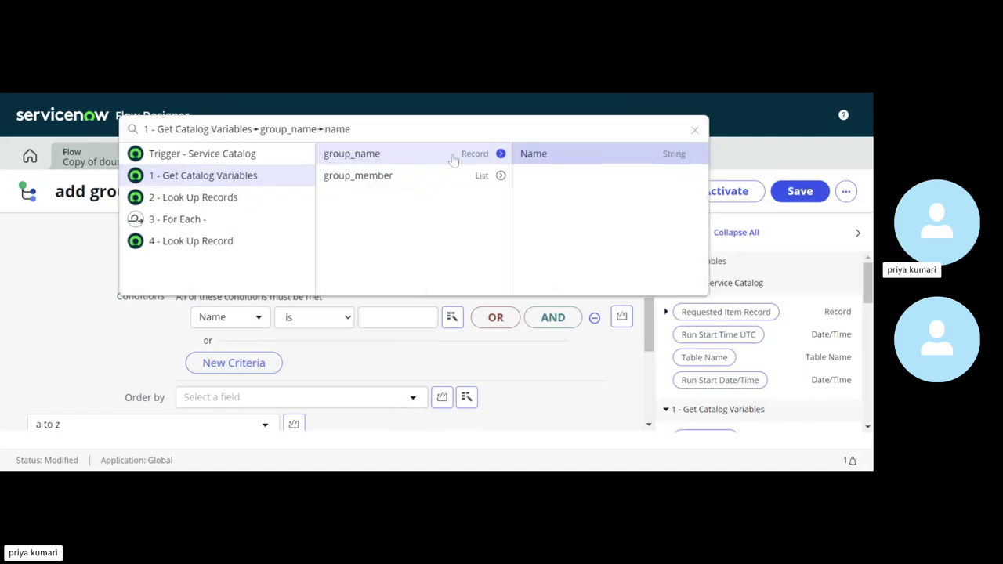
click(536, 156)
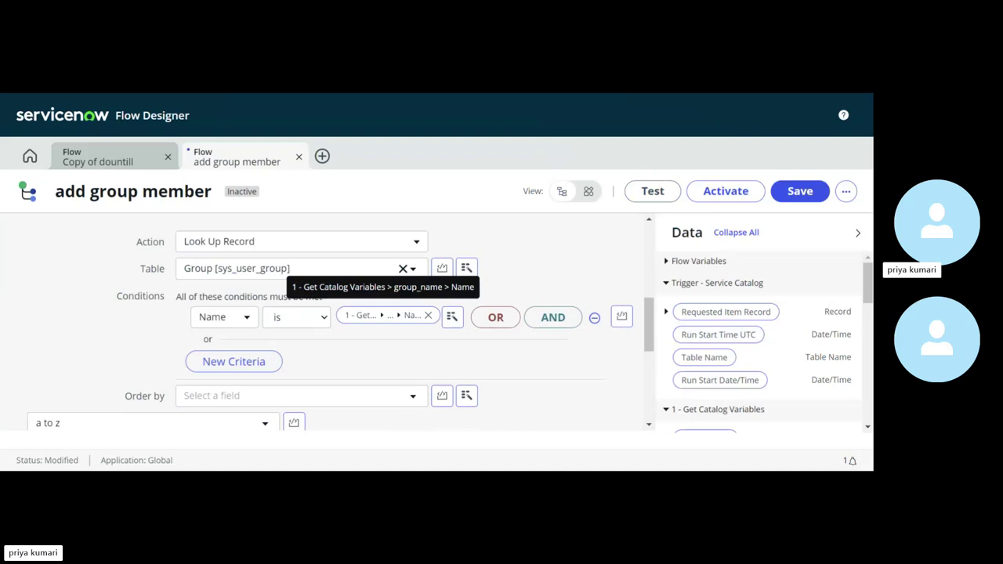
scroll(382, 334, down, 1)
scroll(382, 334, up, 2)
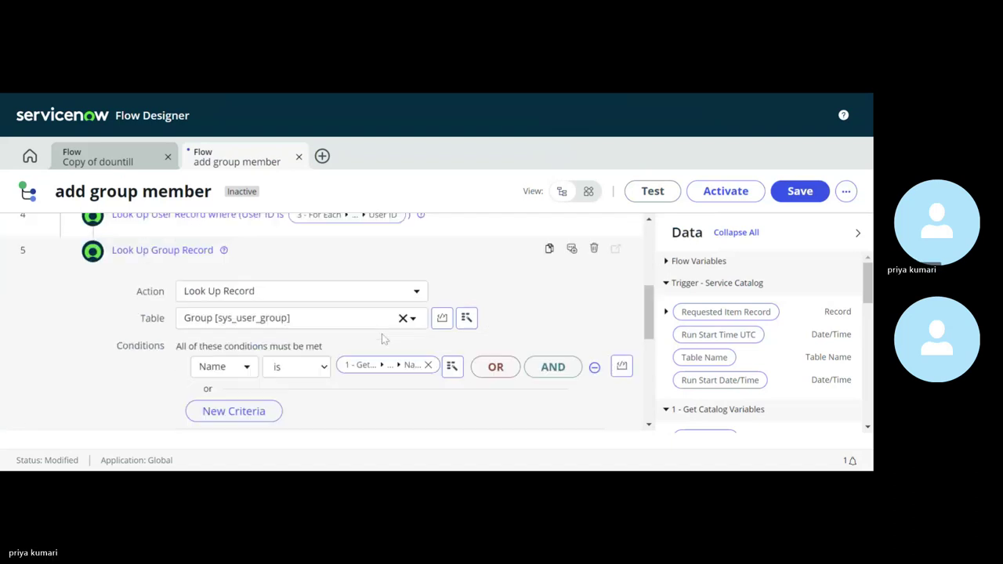
click(179, 268)
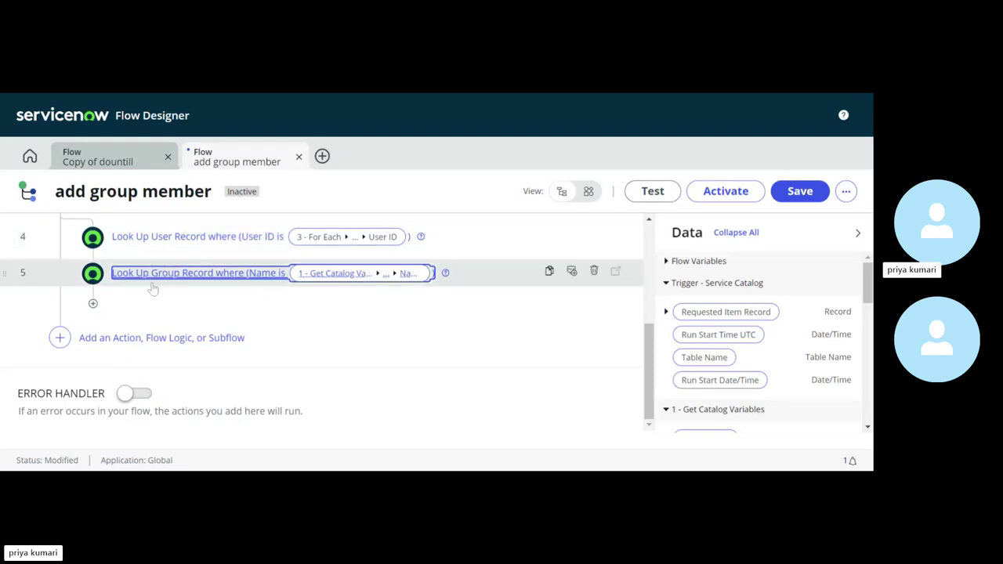
Add a Create Record action inside the For Each loop, after the group lookup
click(93, 306)
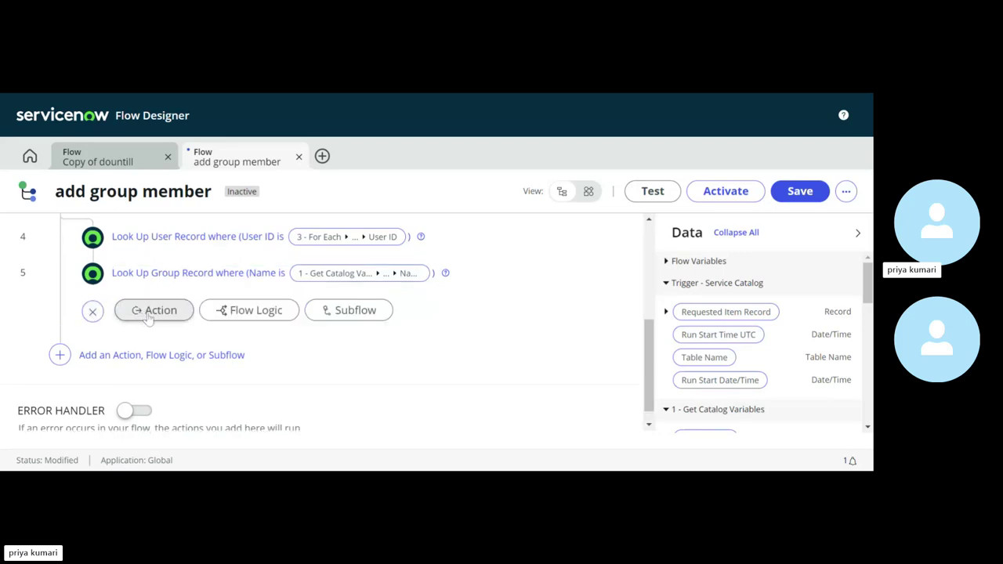
click(181, 317)
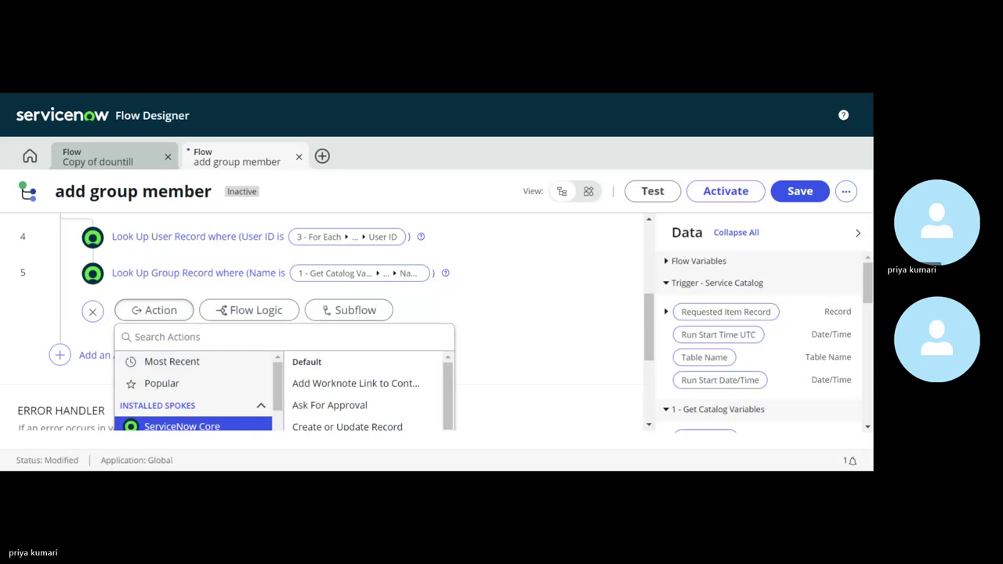
text(c)
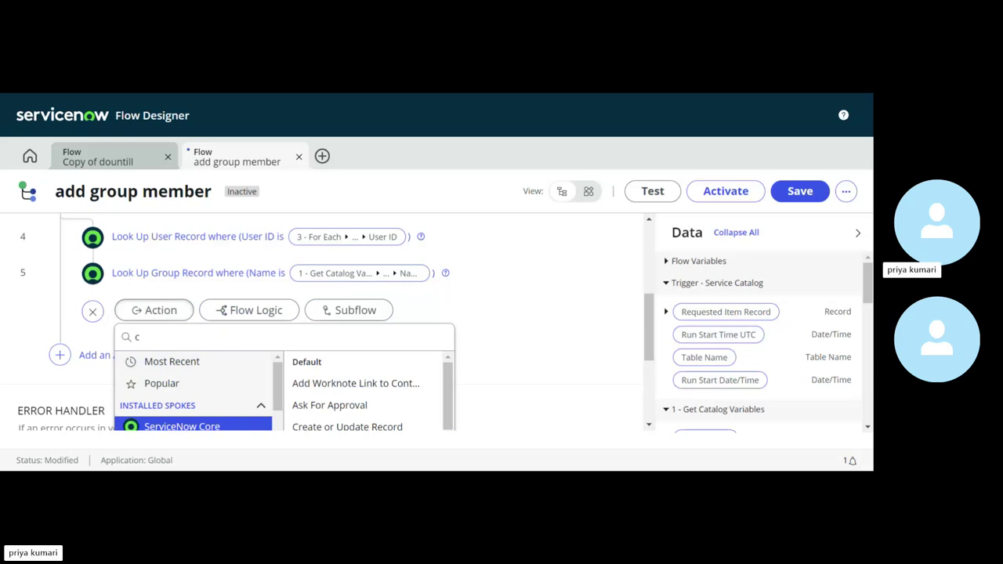
text(reate r)
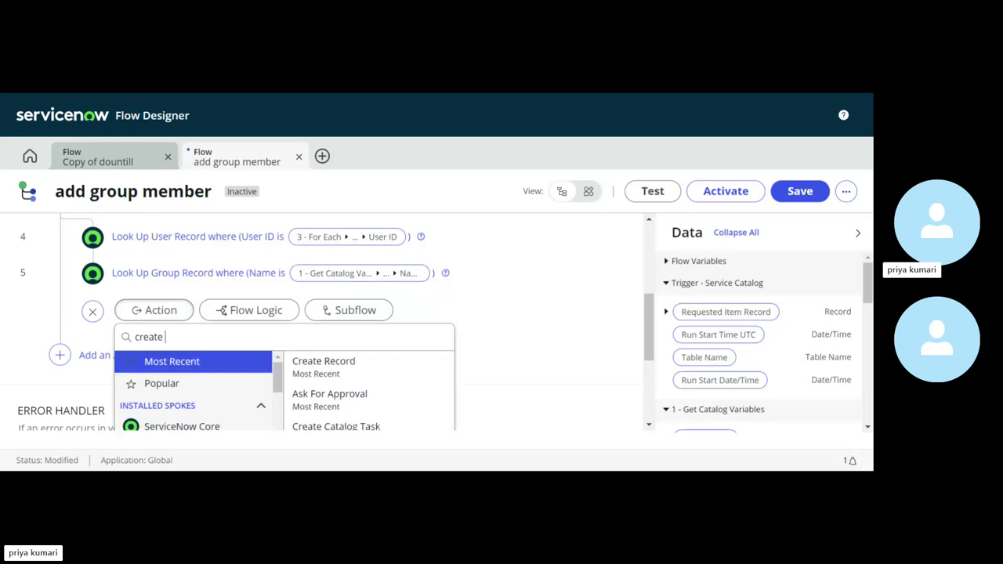
text(e)
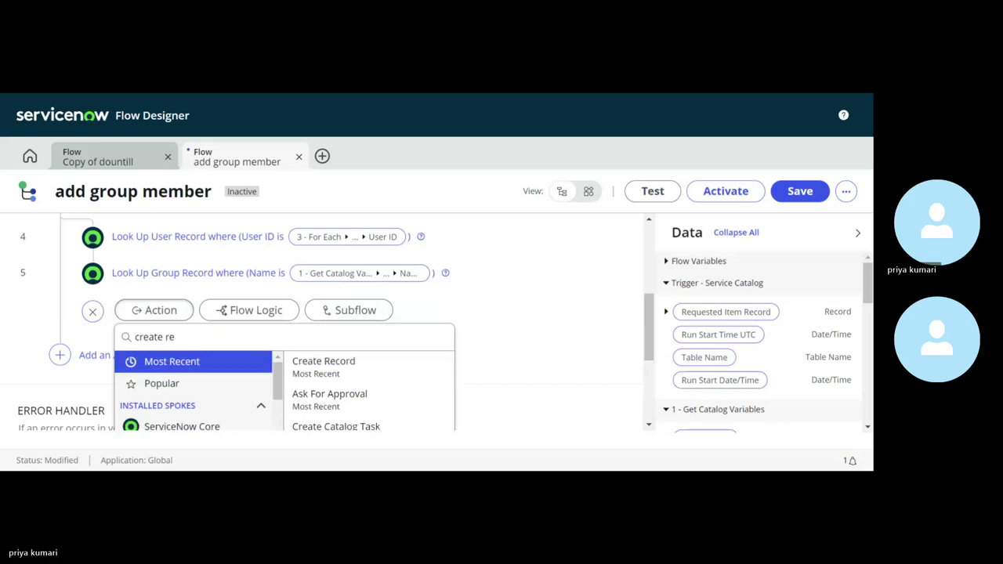
text(cord)
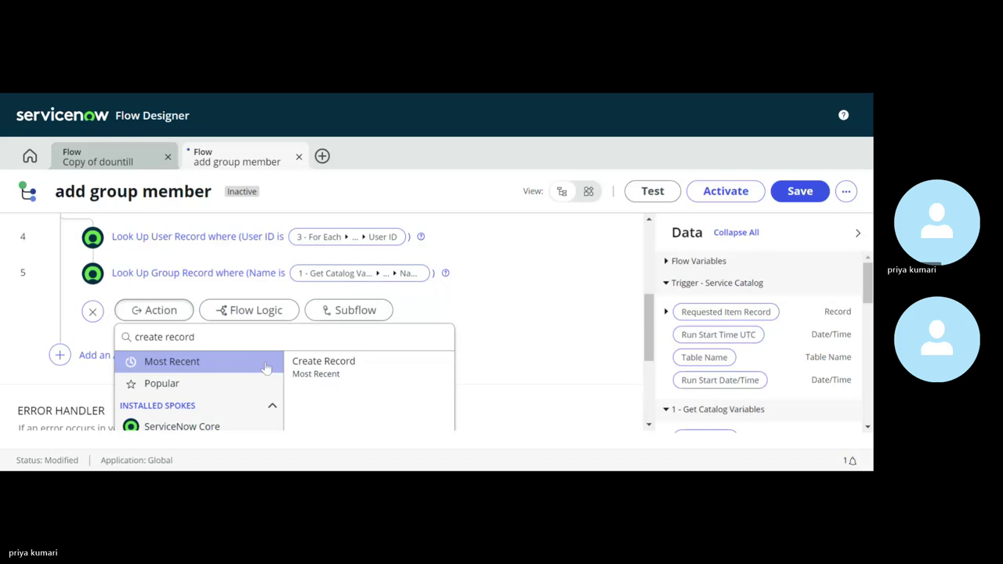
click(312, 375)
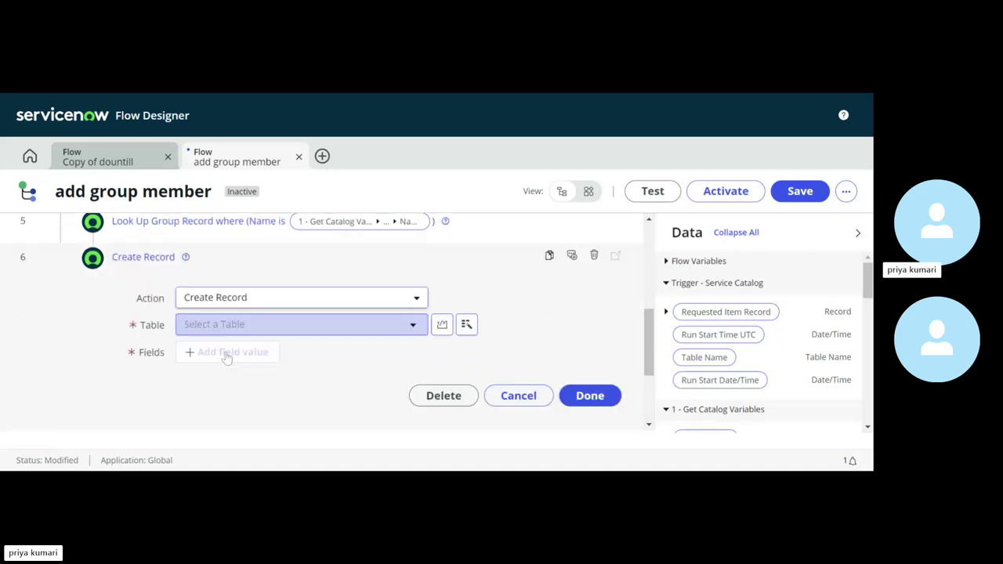
Set the table of the Create Record action to Group Member [sys_user_grmember]
click(261, 330)
text(sys_u)
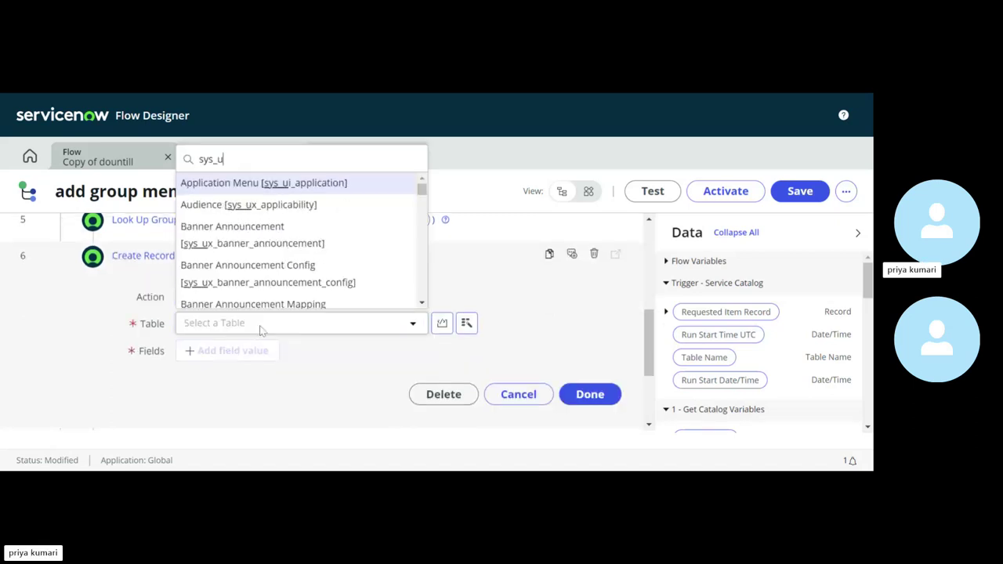
text(ser_)
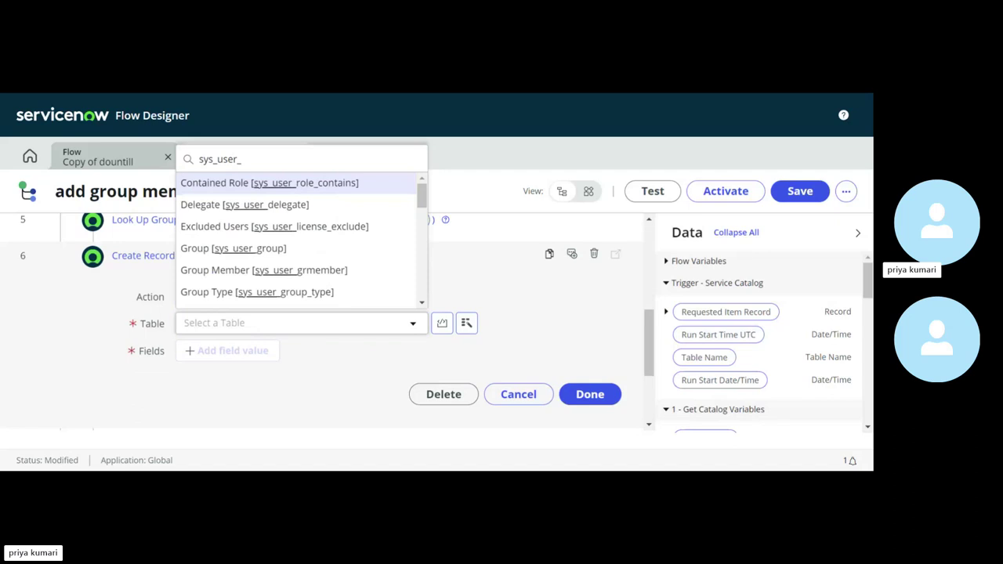
text(grme)
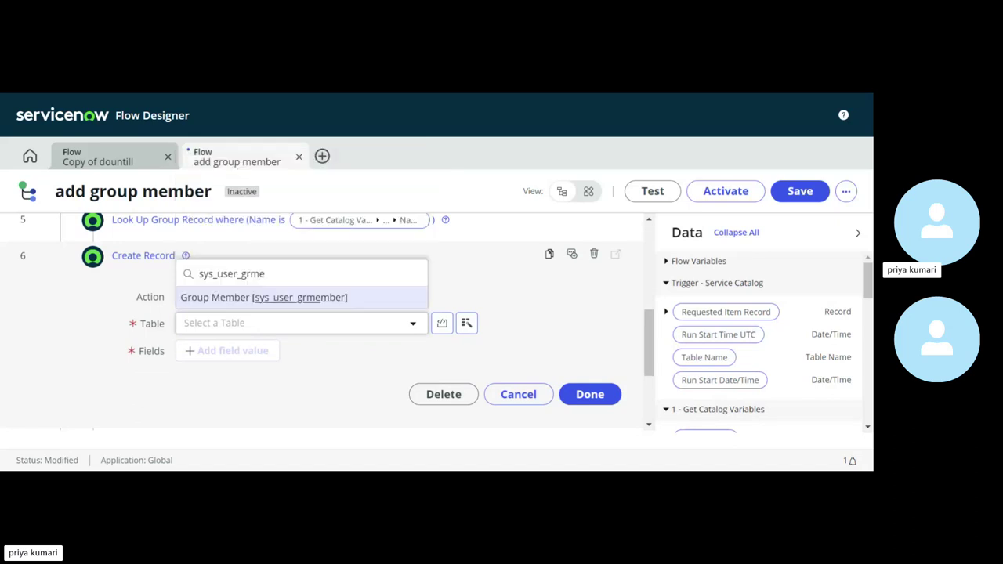
click(321, 306)
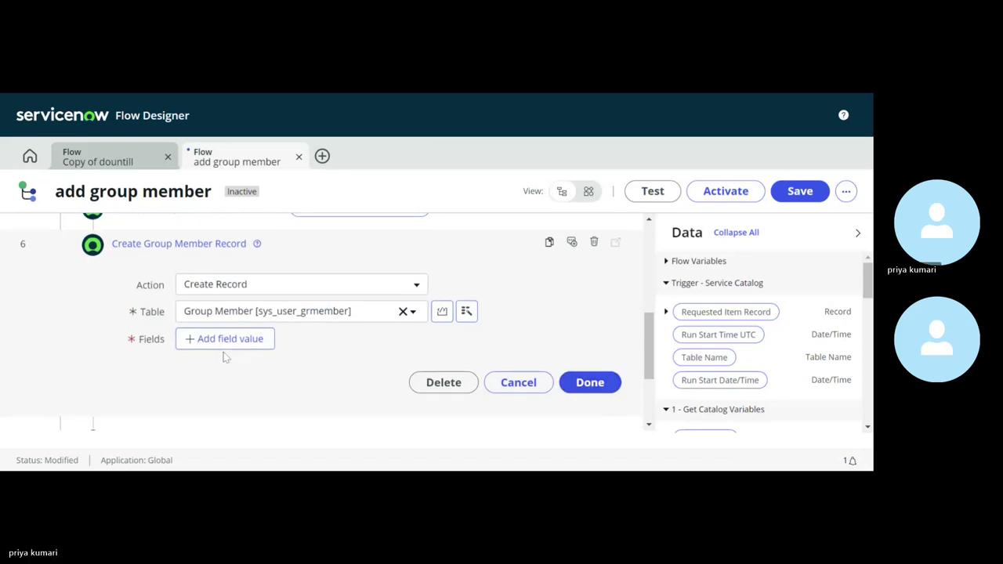
Add the User field to the group member record and map it to the User Record from Look Up Record step 4
click(248, 345)
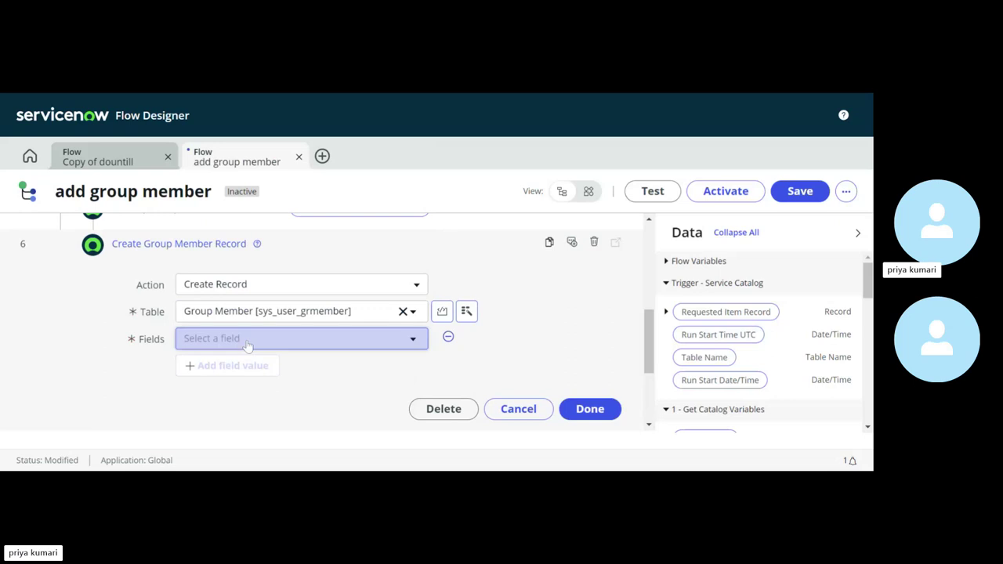
click(221, 348)
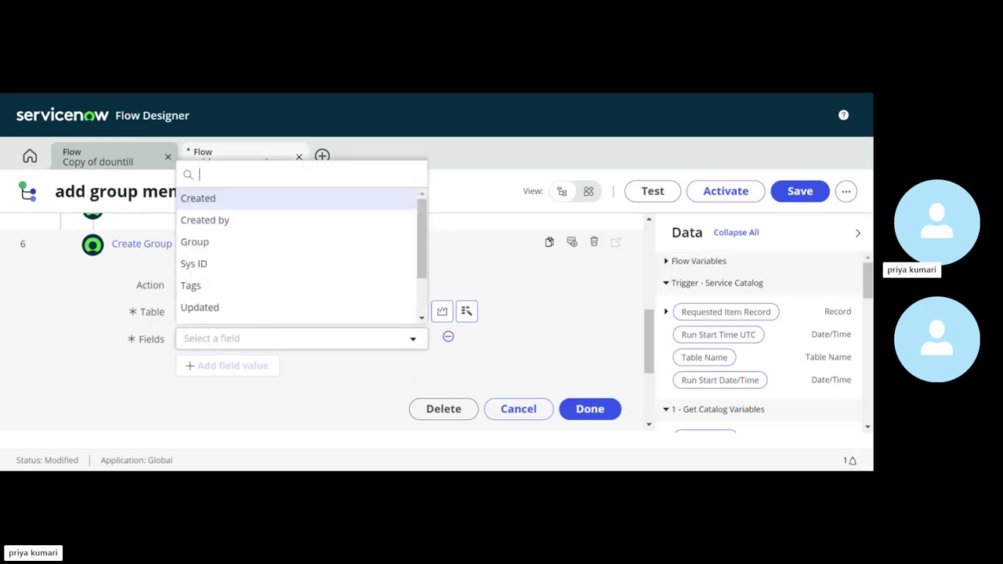
text(us)
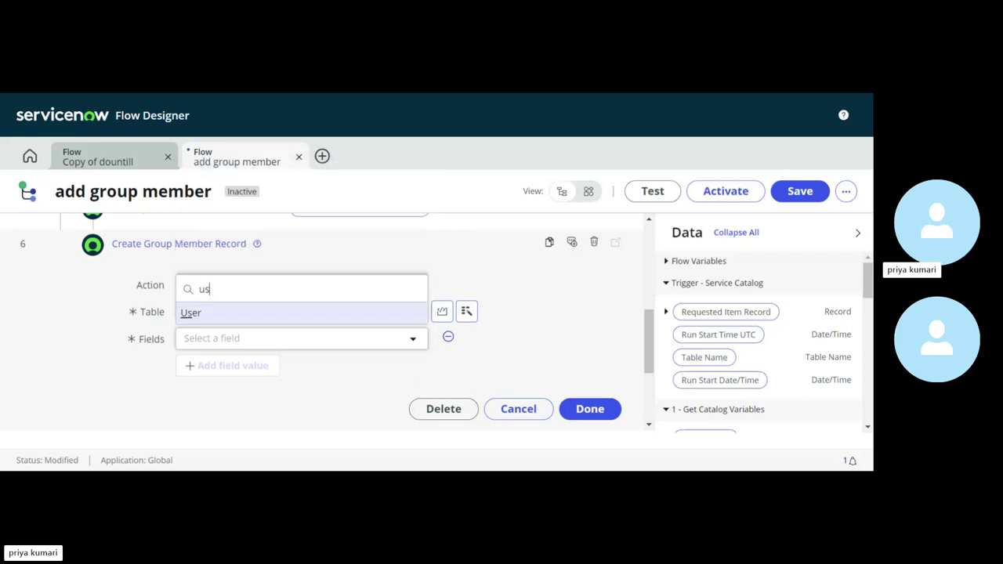
text(er)
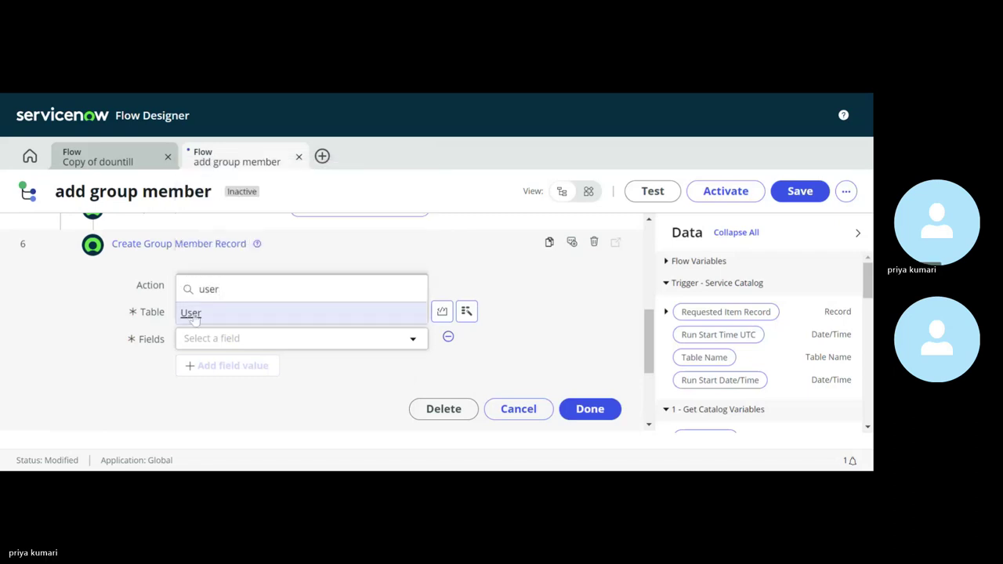
click(193, 314)
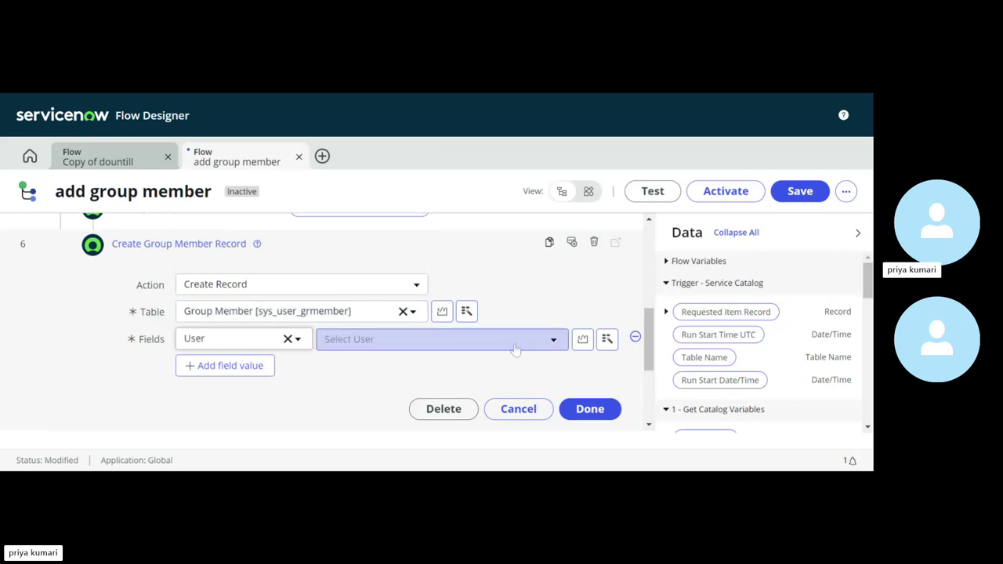
click(607, 341)
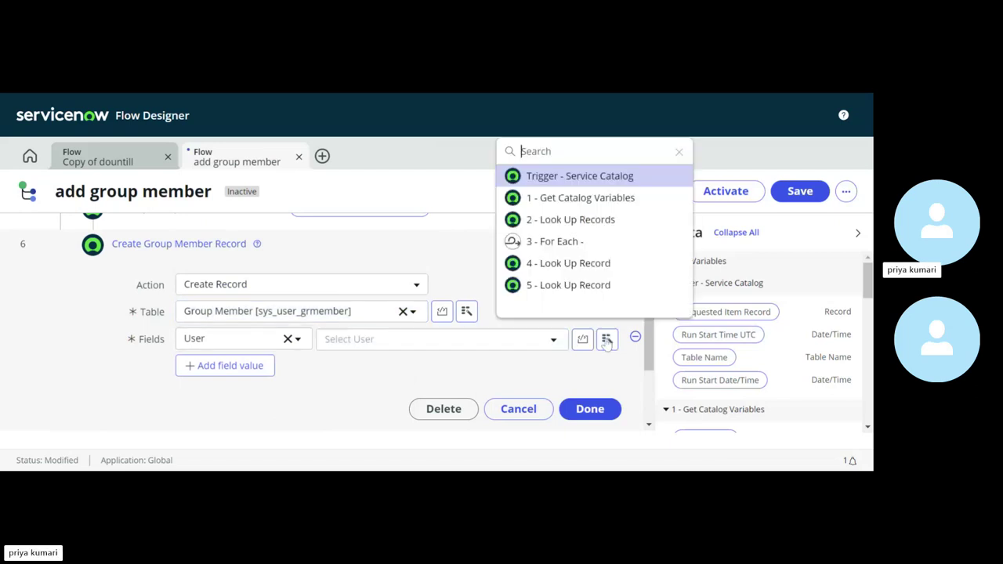
click(554, 267)
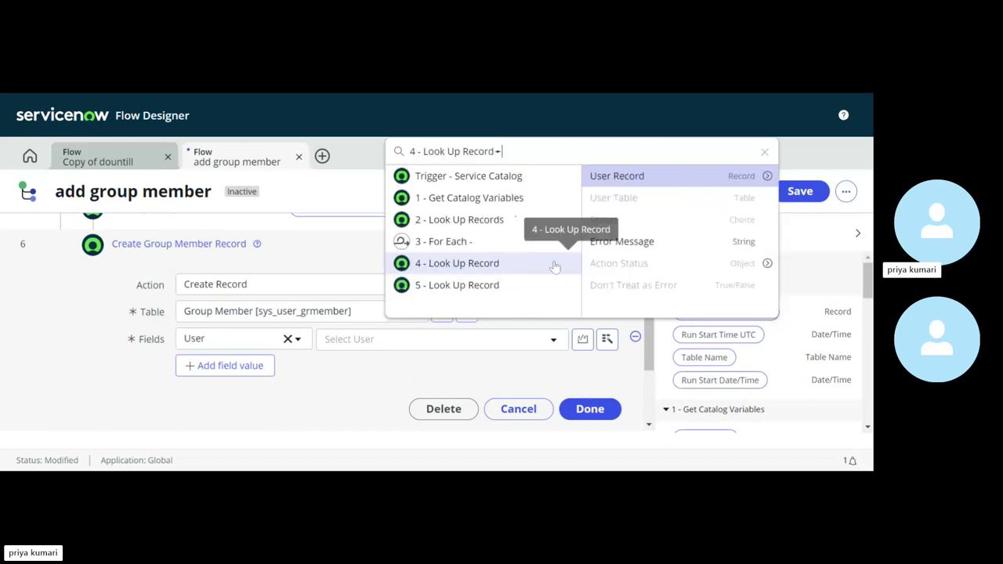
click(619, 179)
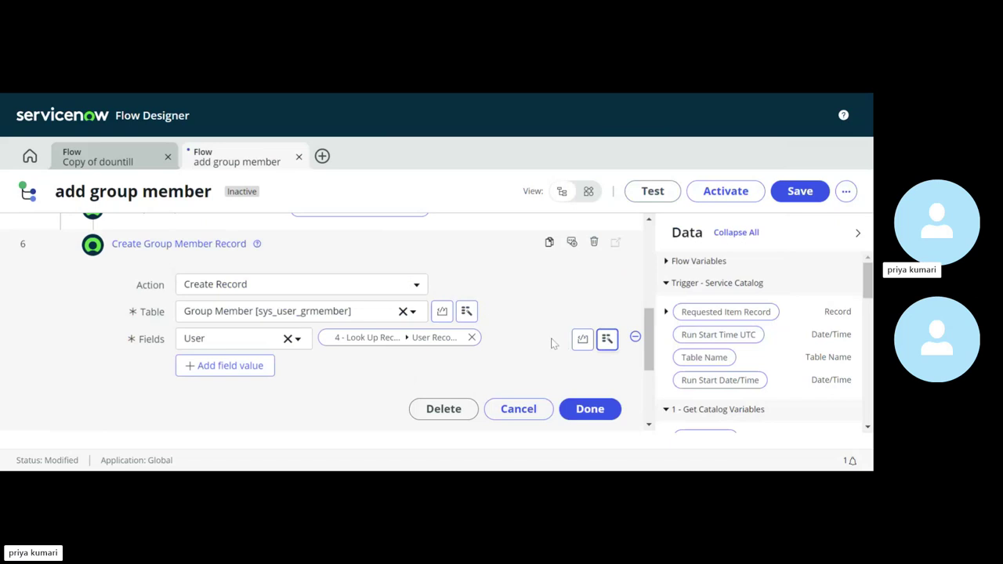
Add the Group field to the group member record, map it to the Group Record from Look Up Record step 5, and finish the action
click(247, 372)
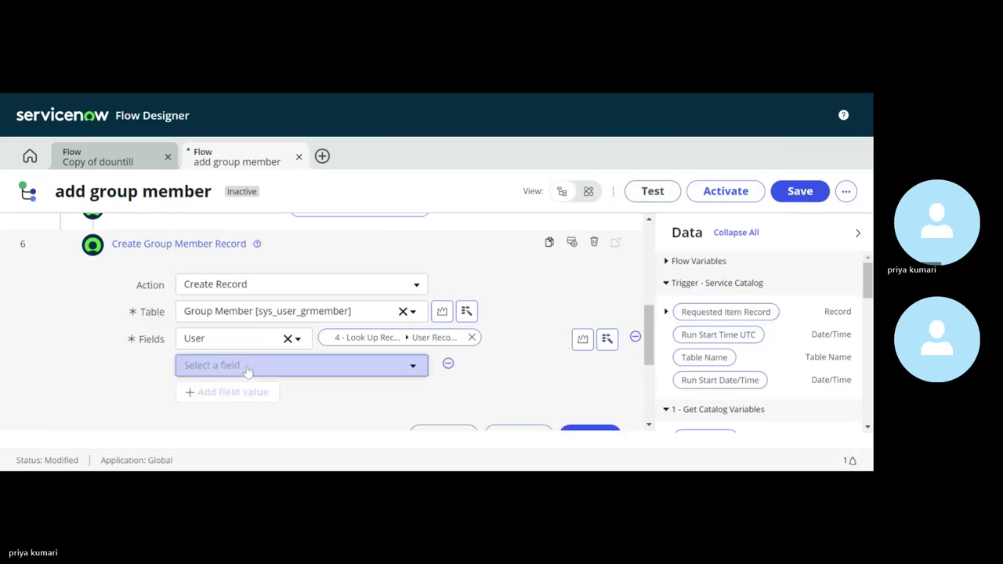
click(246, 365)
text(group)
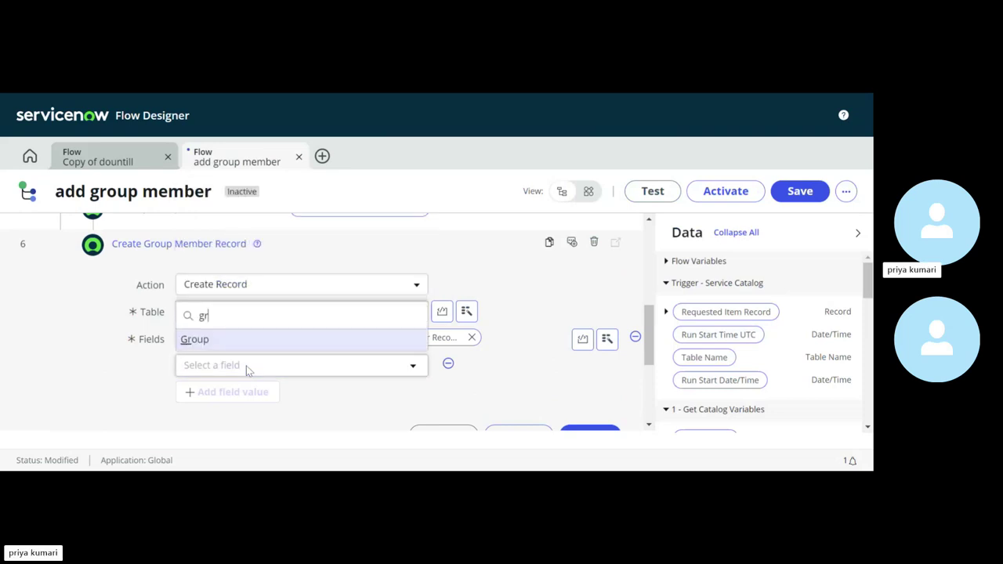
click(200, 339)
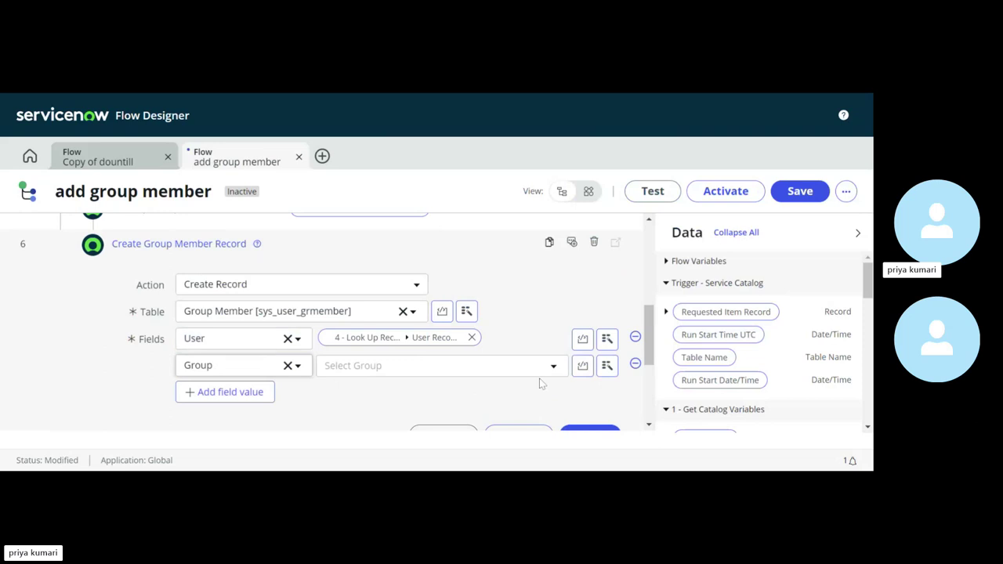
click(608, 367)
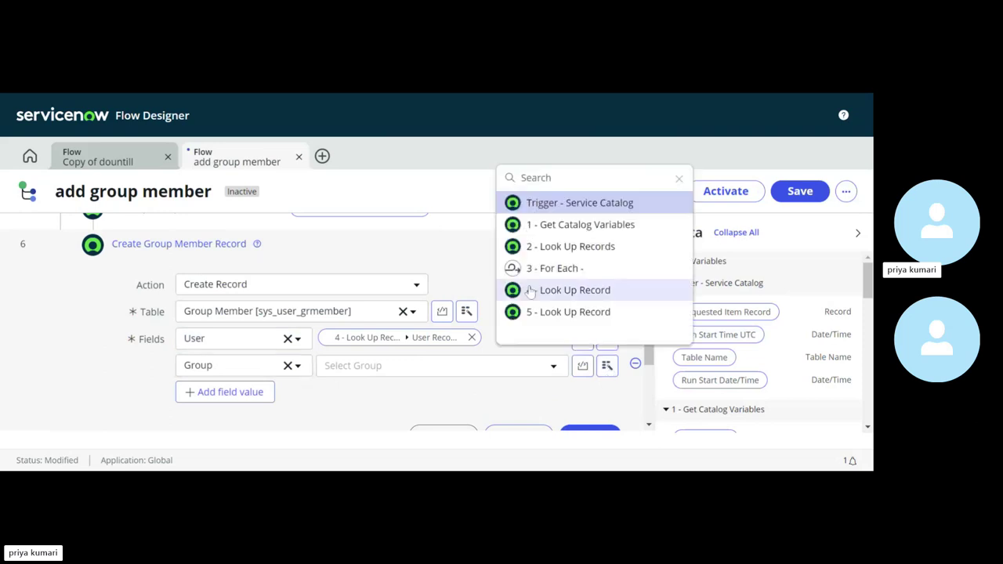
click(547, 314)
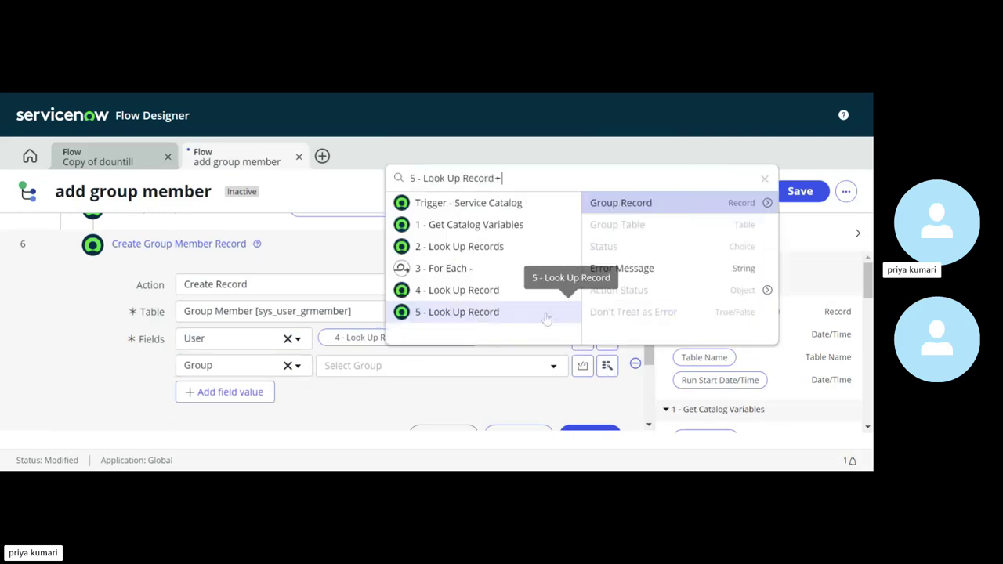
click(638, 205)
scroll(510, 363, down, 1)
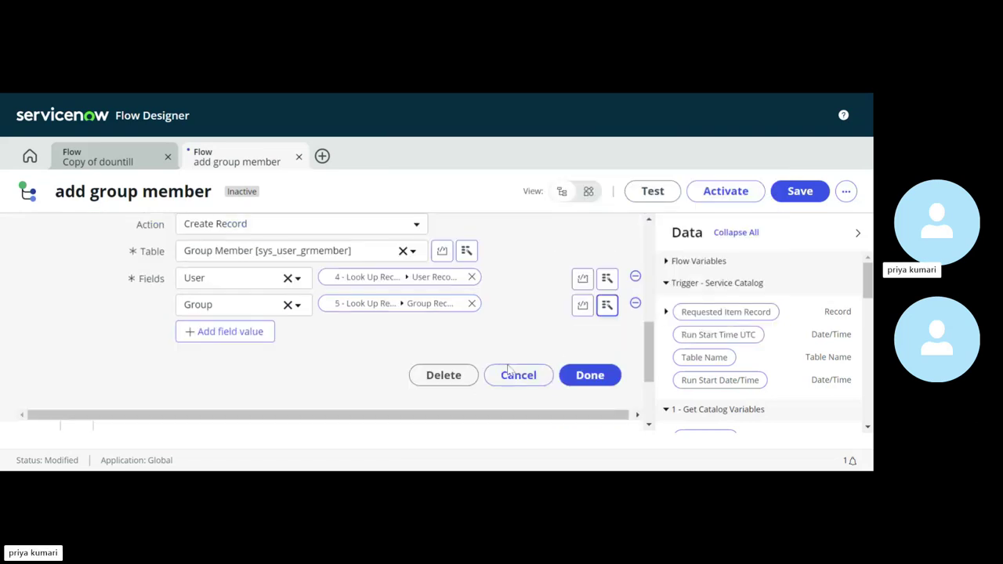
click(589, 375)
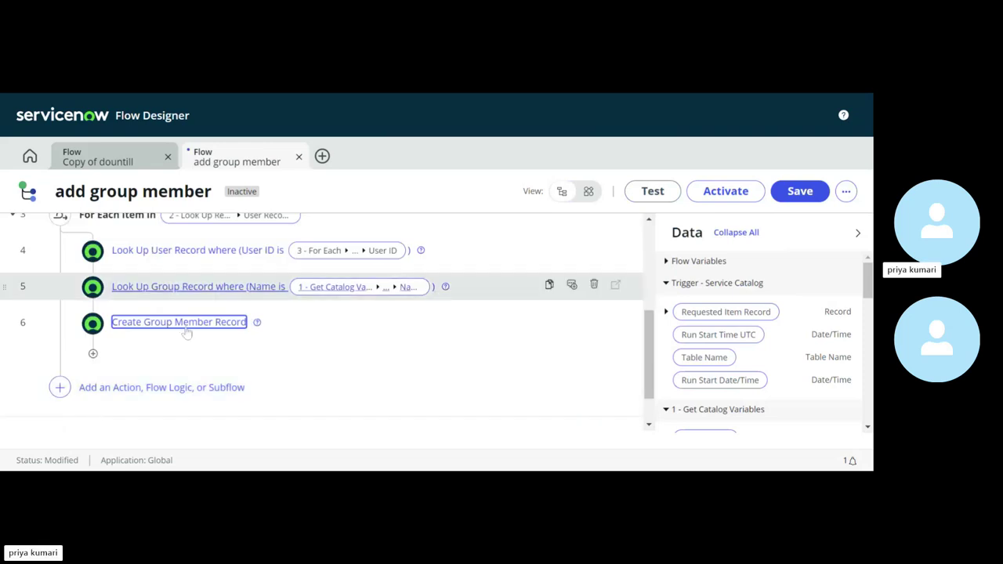
Add an Update Record action inside the For Each loop, after the Create Group Member Record action
scroll(145, 366, up, 2)
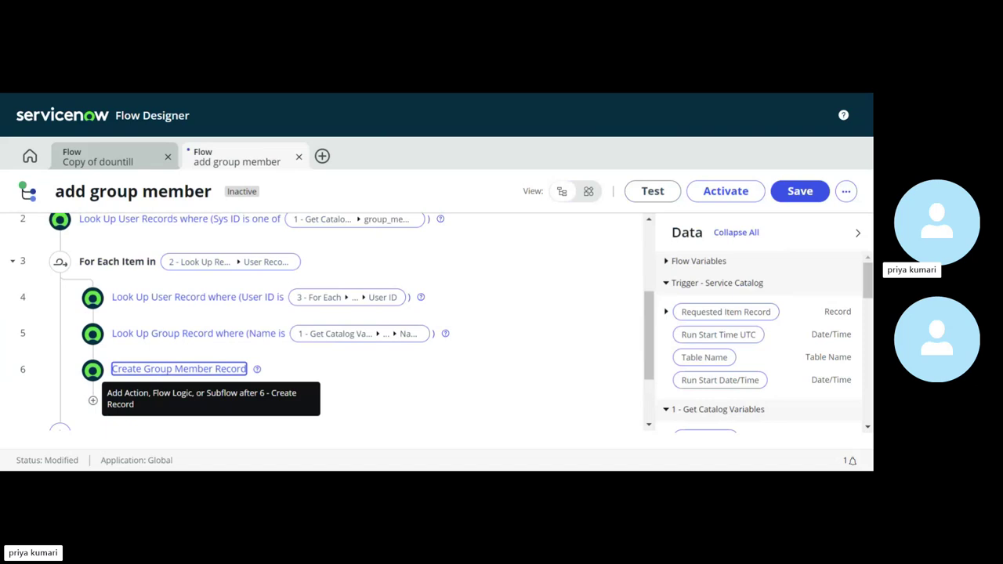
click(93, 401)
scroll(145, 353, down, 2)
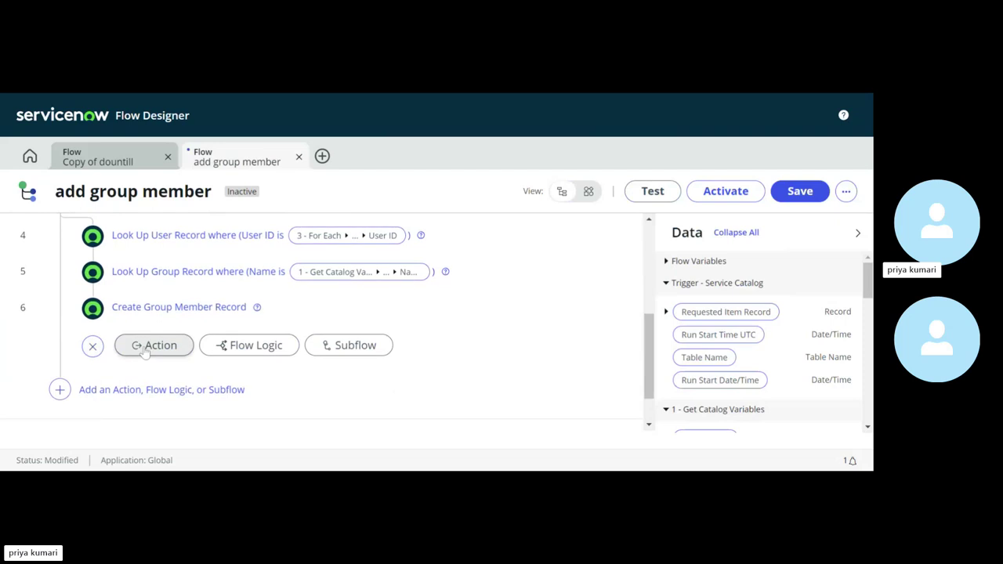
click(149, 346)
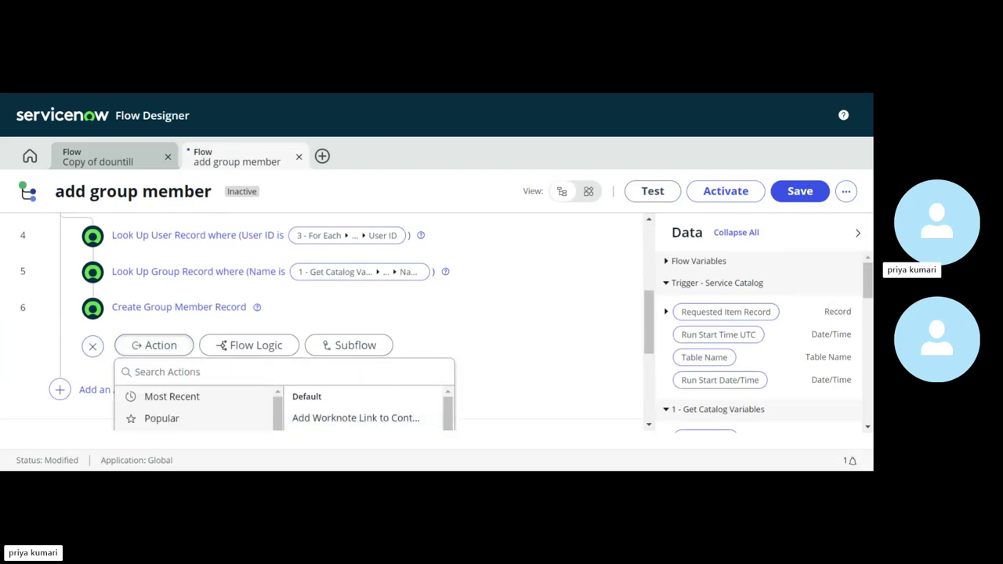
text(update)
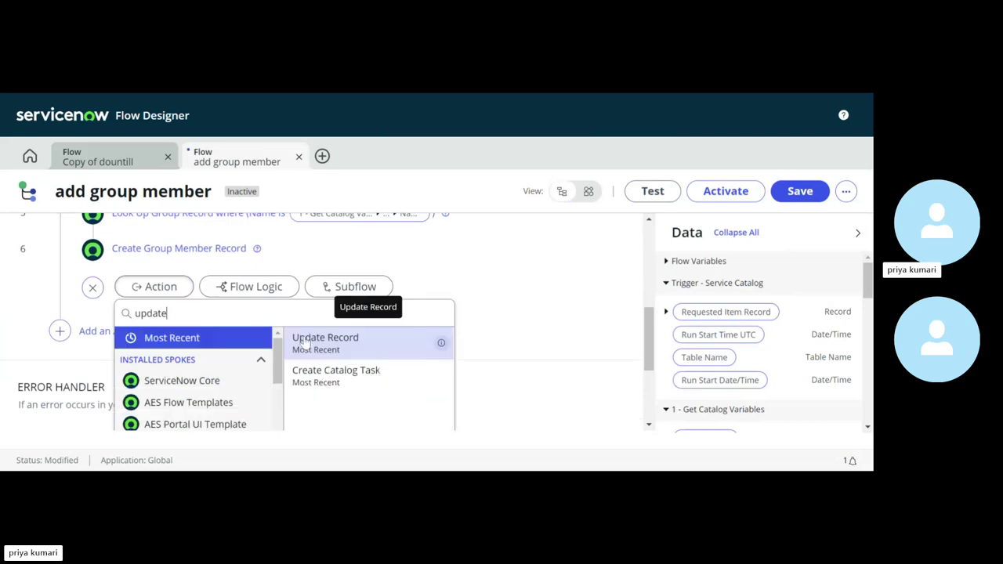
click(314, 353)
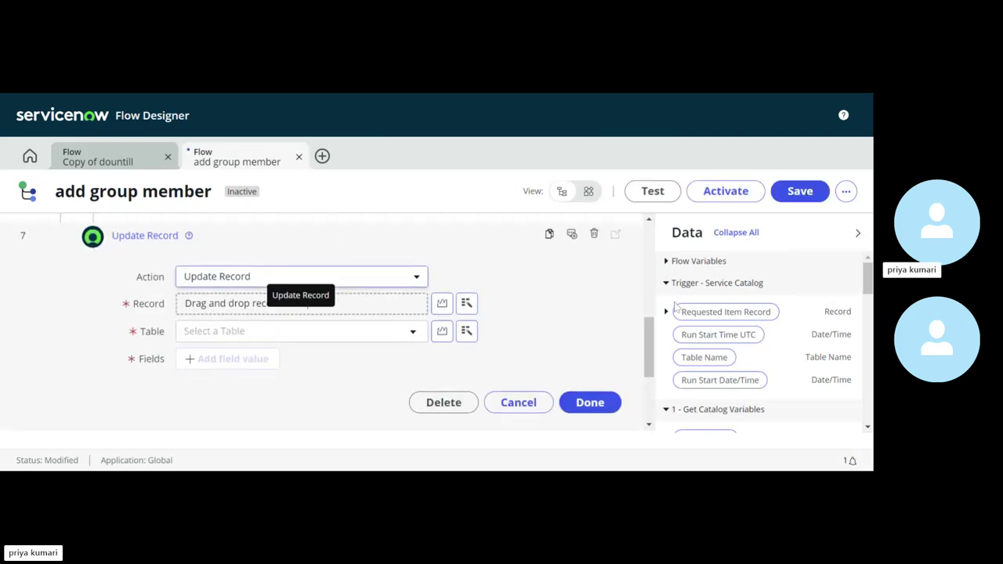
Set the record to update to the trigger's Requested Item Record and add the Work notes field
drag(714, 319, 253, 305)
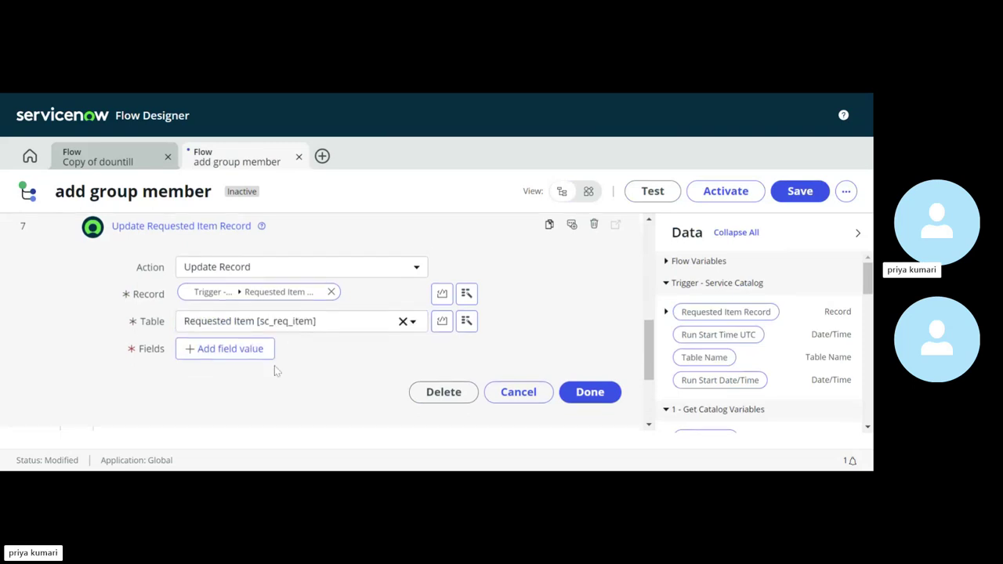
click(229, 349)
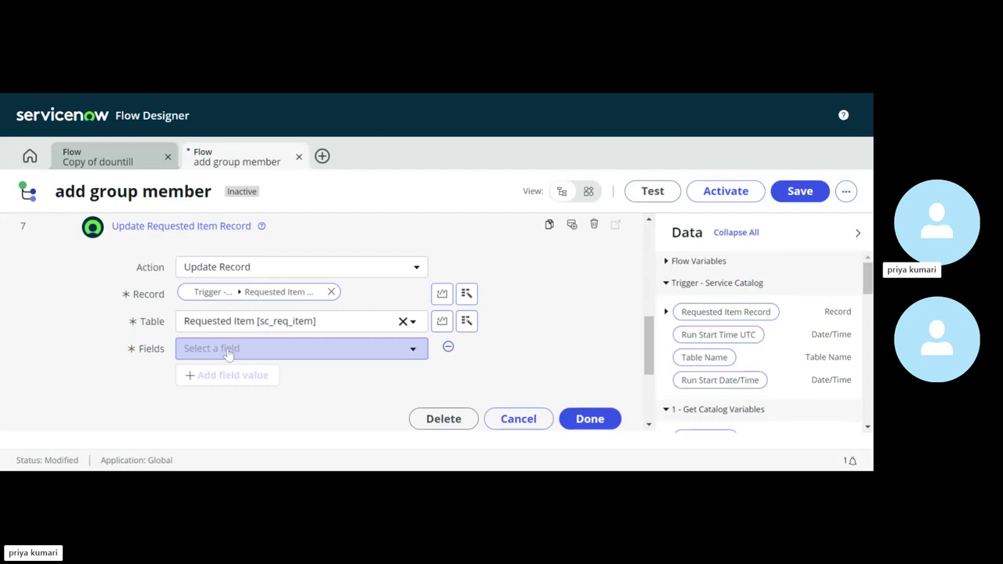
click(227, 352)
text(work)
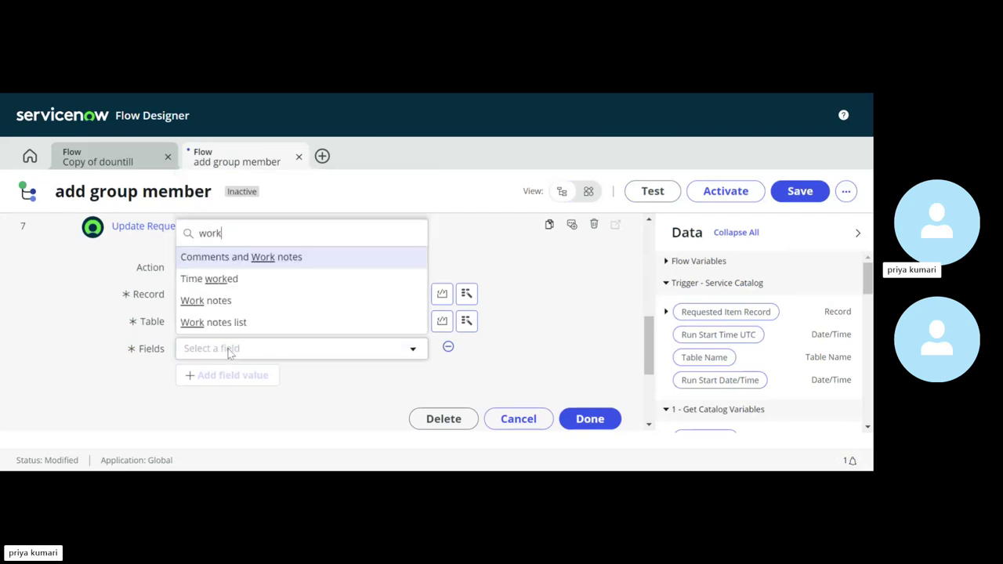
click(214, 302)
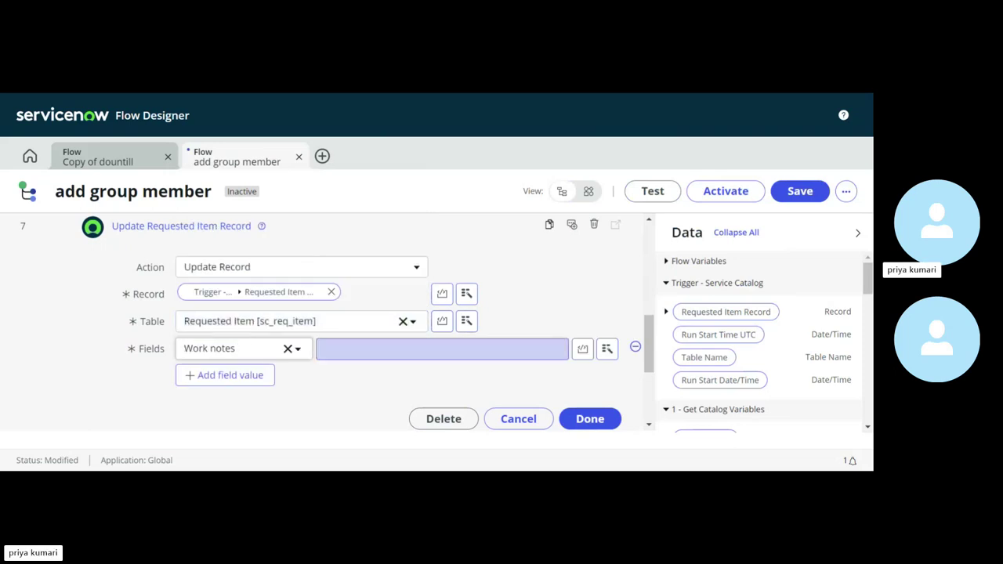
click(322, 349)
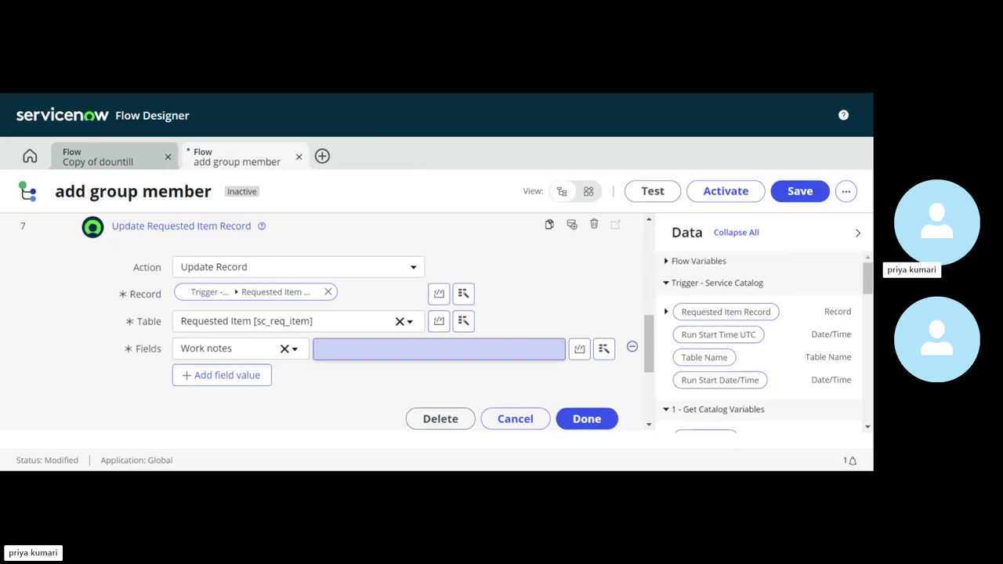
text(the se)
key(BackSpace)
key(BackSpace)
key(BackSpace)
key(BackSpace)
key(BackSpace)
key(BackSpace)
Try to script the Work notes value, starting with "var user = fd_data." below the sample comment
click(579, 349)
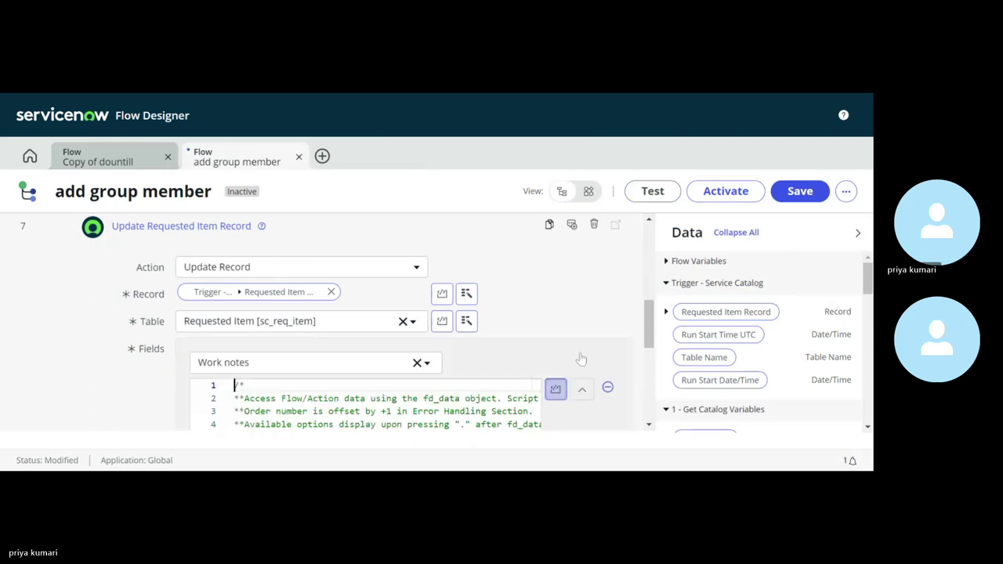
scroll(439, 394, down, 2)
click(439, 397)
key(Return)
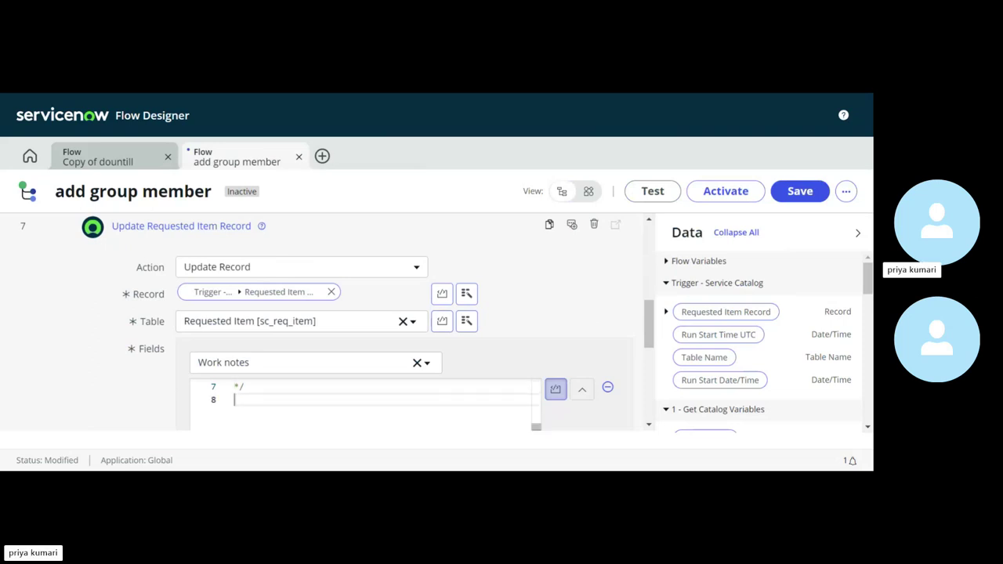
text(var user = )
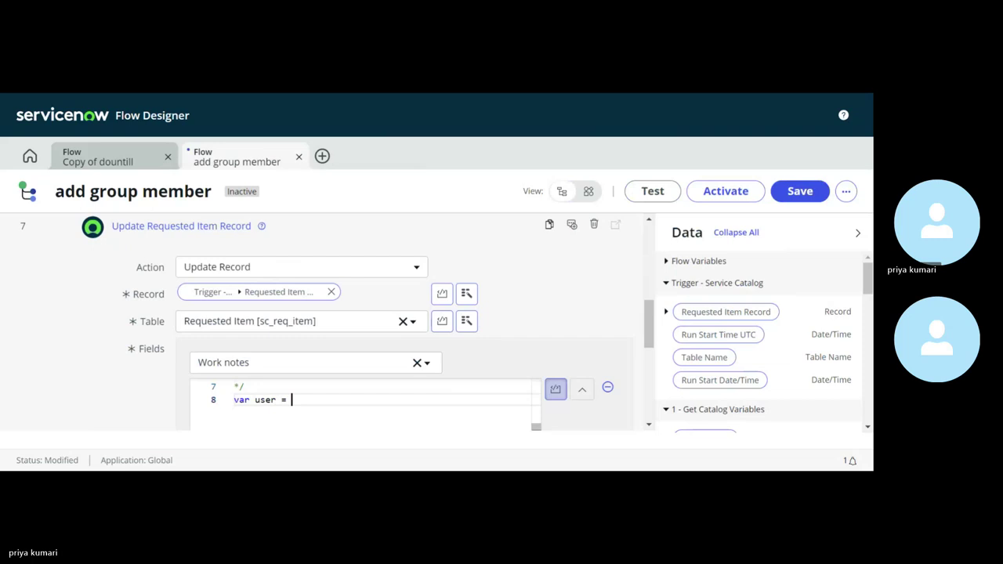
text(fd_)
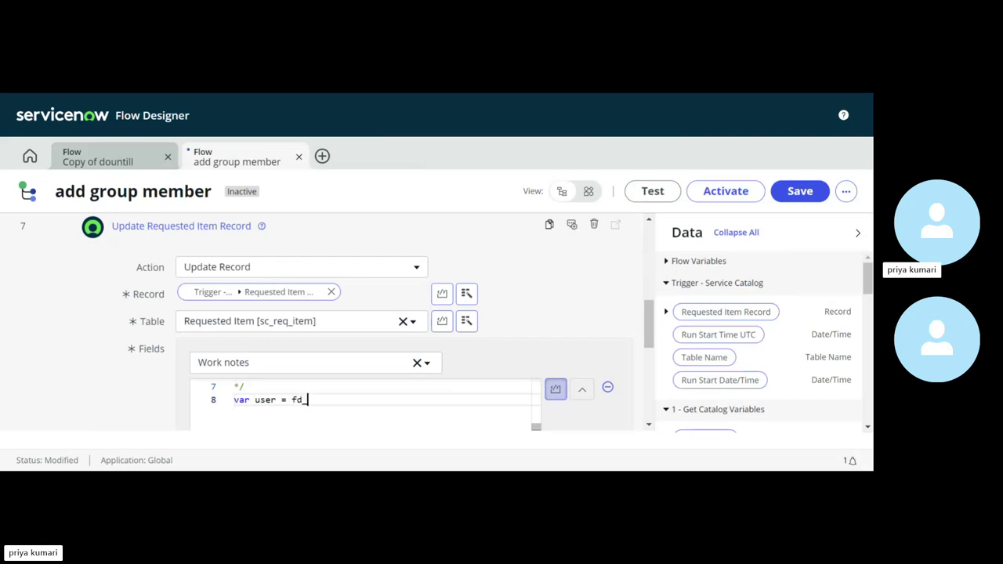
text(data)
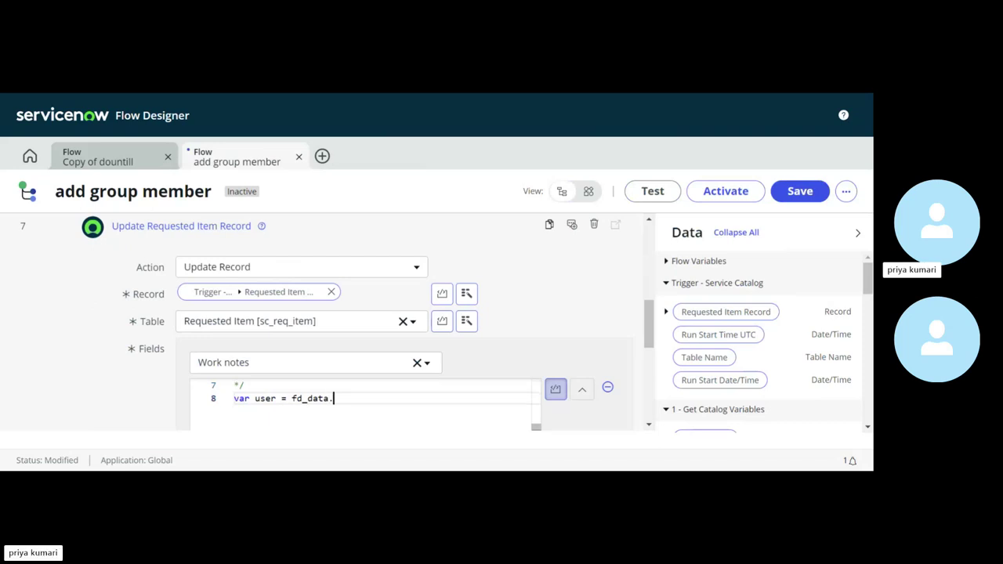
text(.)
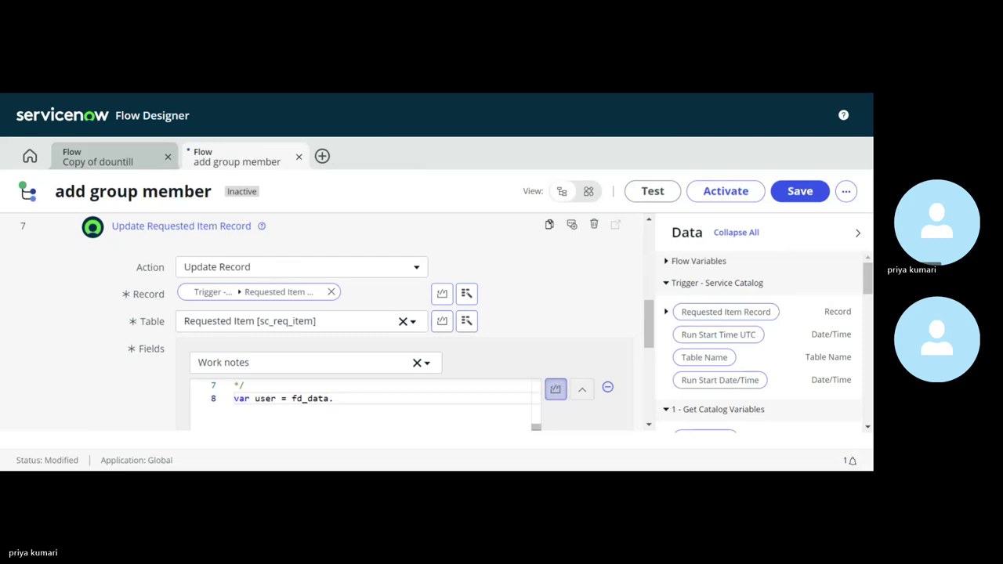
scroll(365, 403, up, 2)
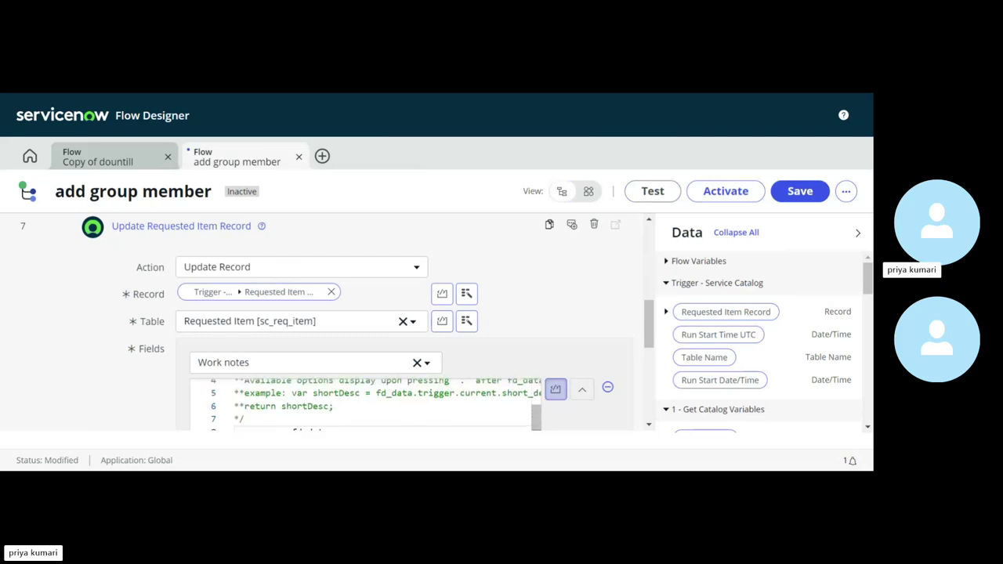
scroll(365, 404, up, 1)
scroll(365, 403, down, 1)
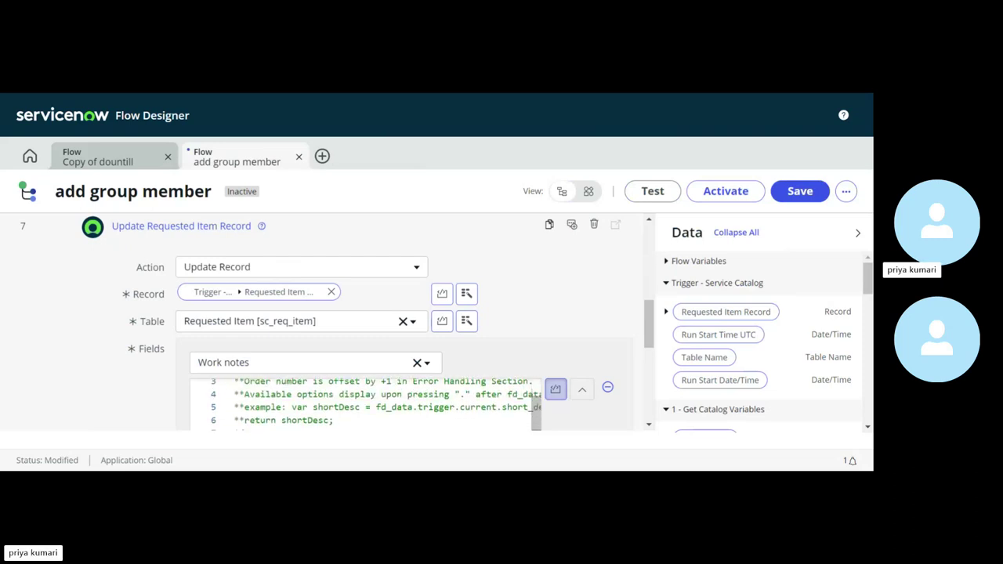
scroll(365, 404, down, 2)
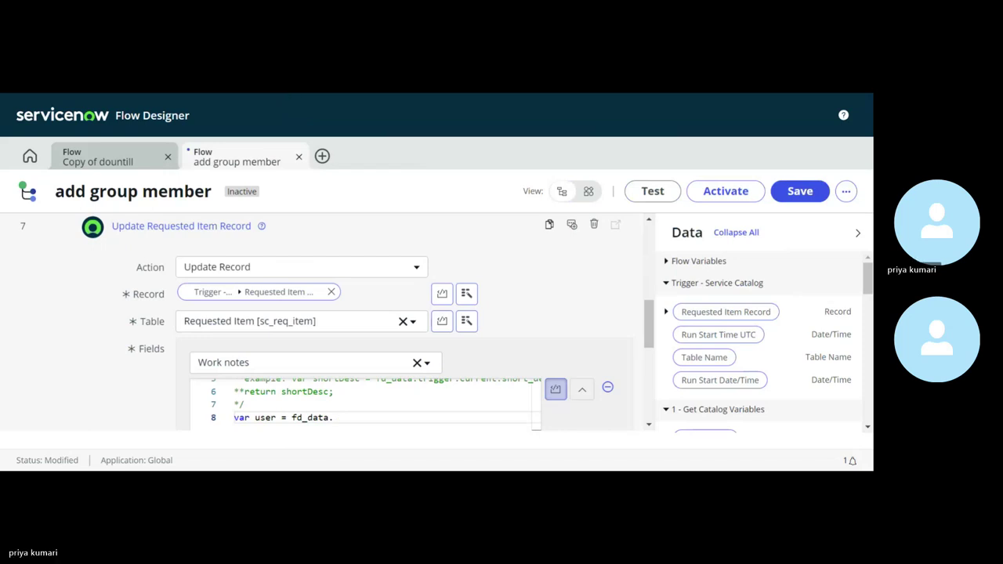
key(ctrl+Tab)
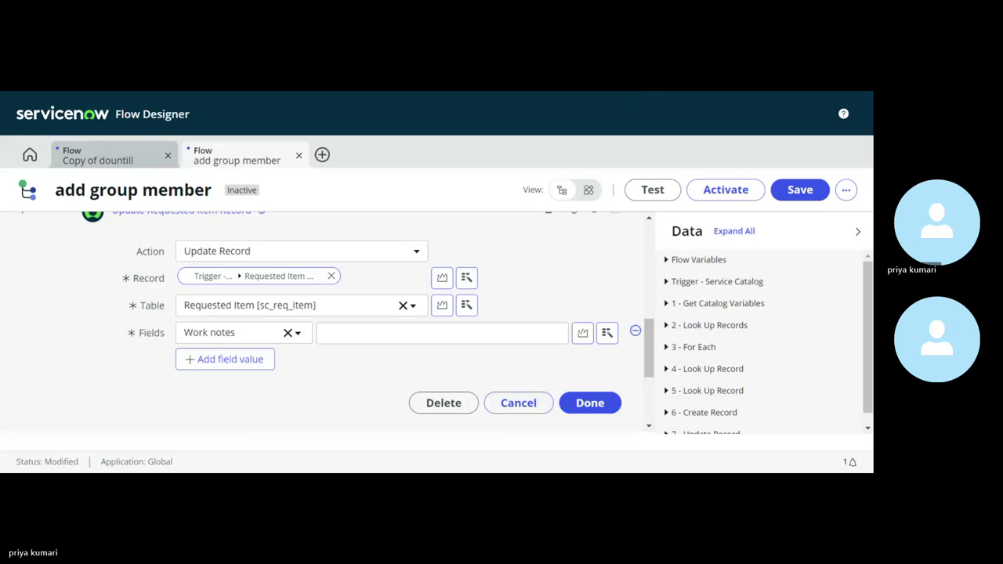
Set the Work notes value to "user has been added to you selected group" and finish the Update Record action
click(442, 334)
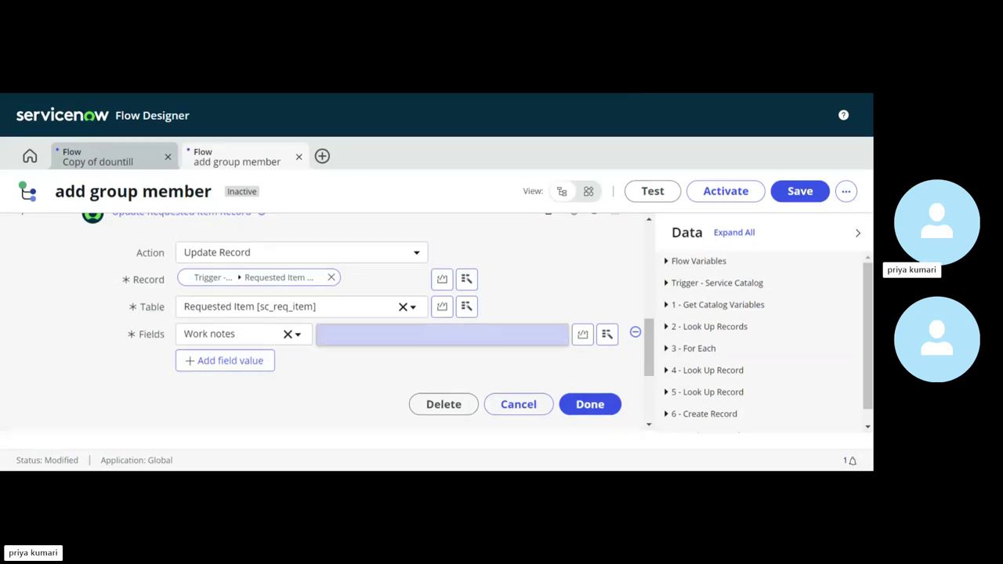
text(use)
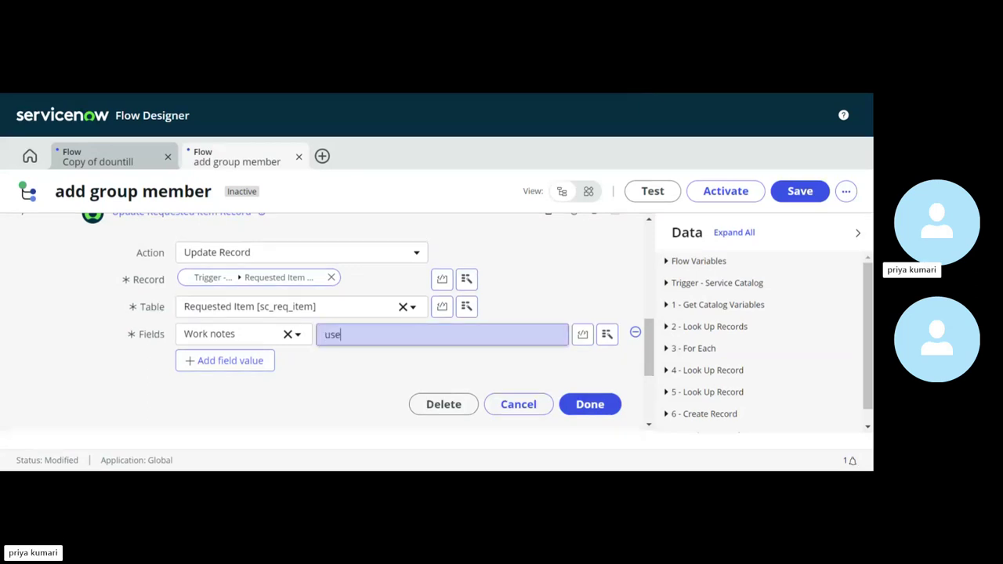
text(r has been added to you s)
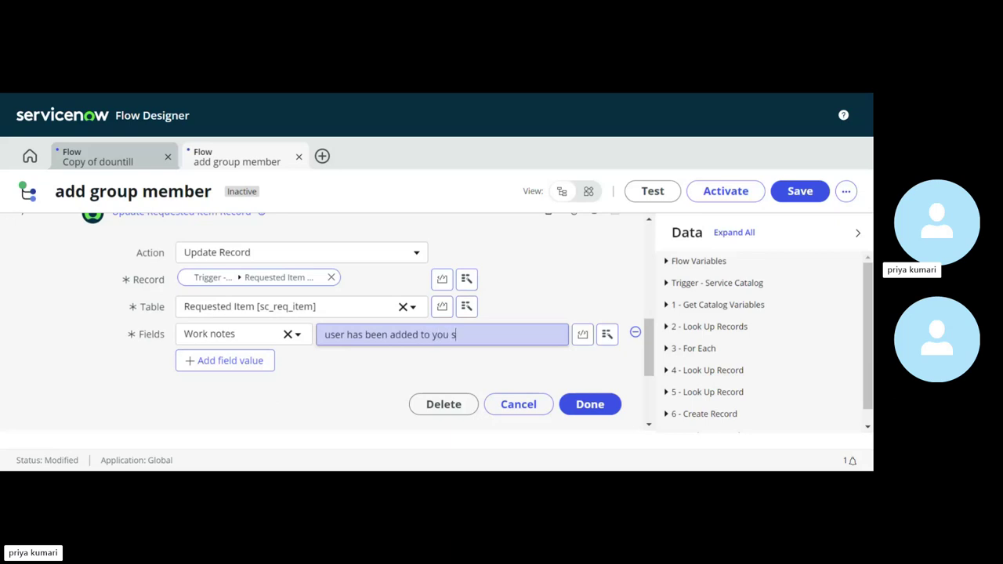
text(elected group)
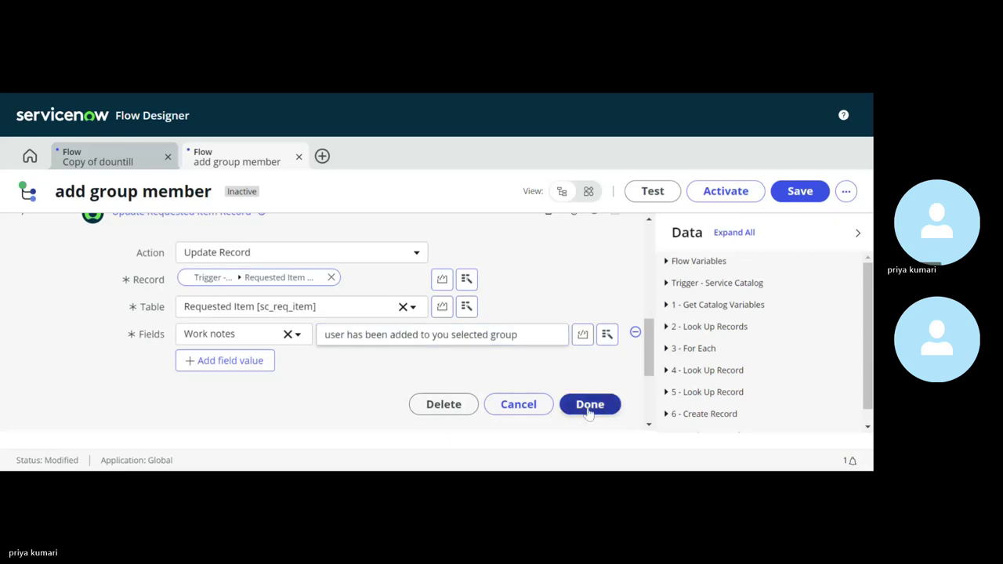
click(590, 405)
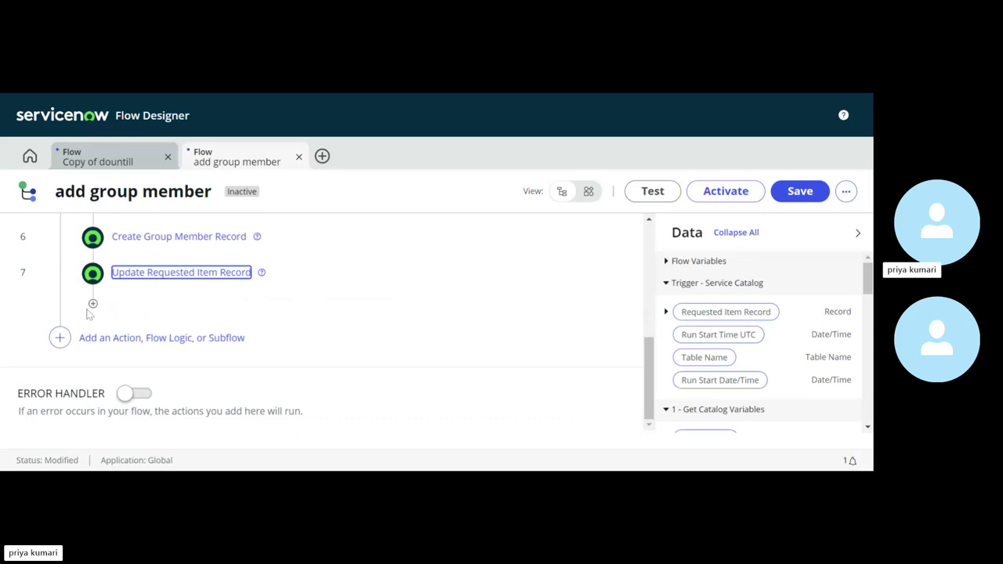
scroll(90, 310, up, 3)
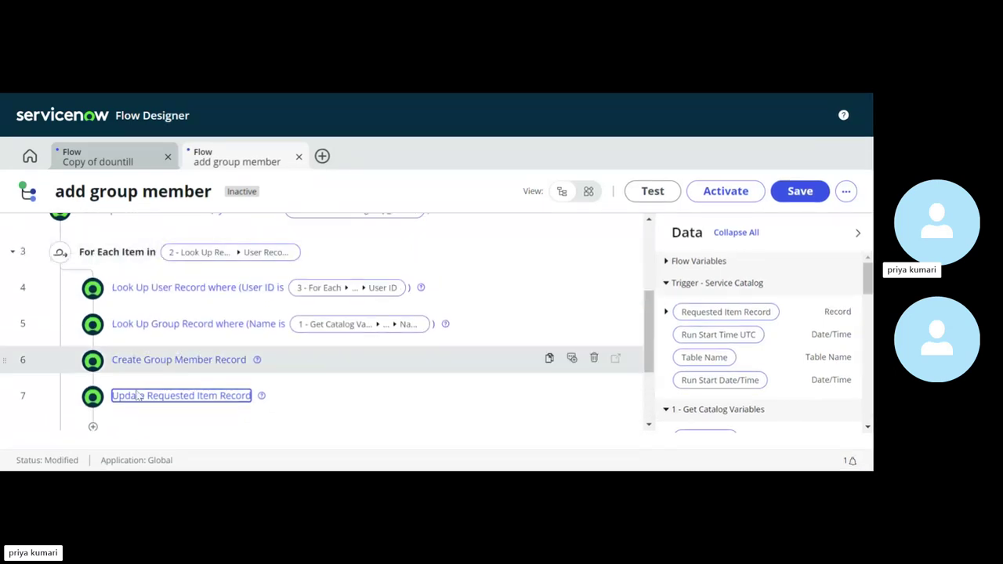
scroll(135, 408, down, 2)
scroll(118, 396, up, 1)
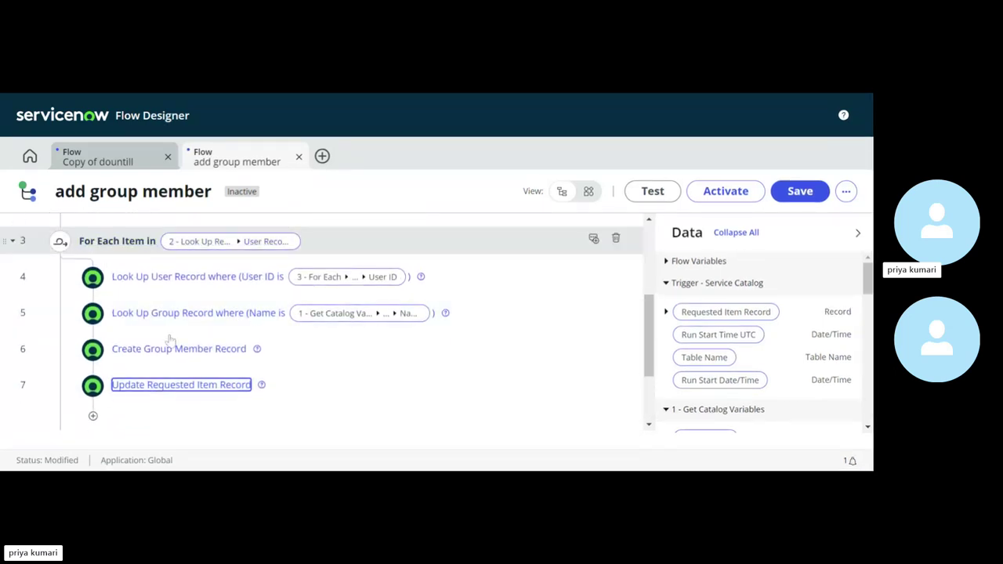
scroll(118, 413, down, 2)
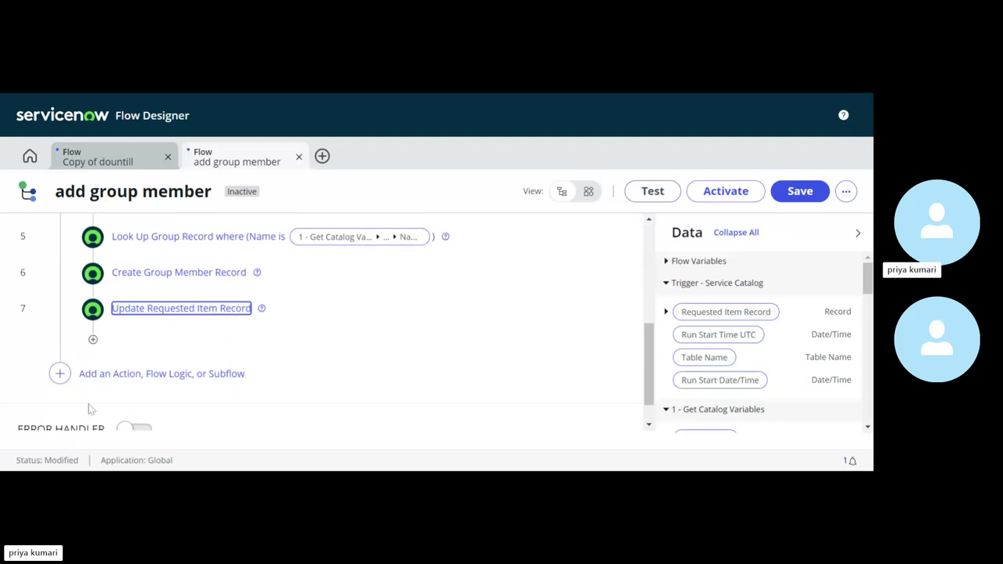
Add an Update Record action after the For Each loop, with the trigger's Requested Item Record as its record
click(59, 375)
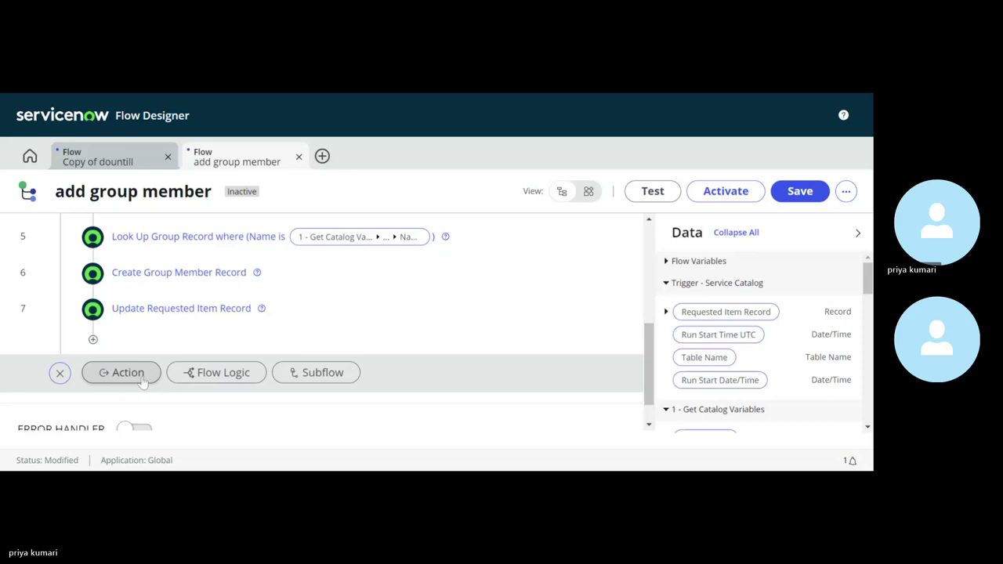
click(125, 373)
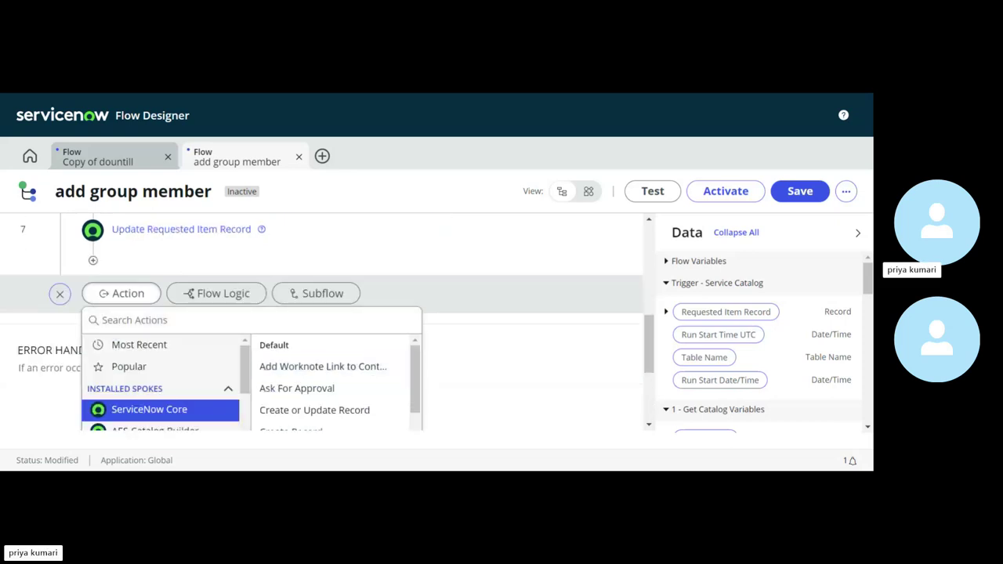
text(update)
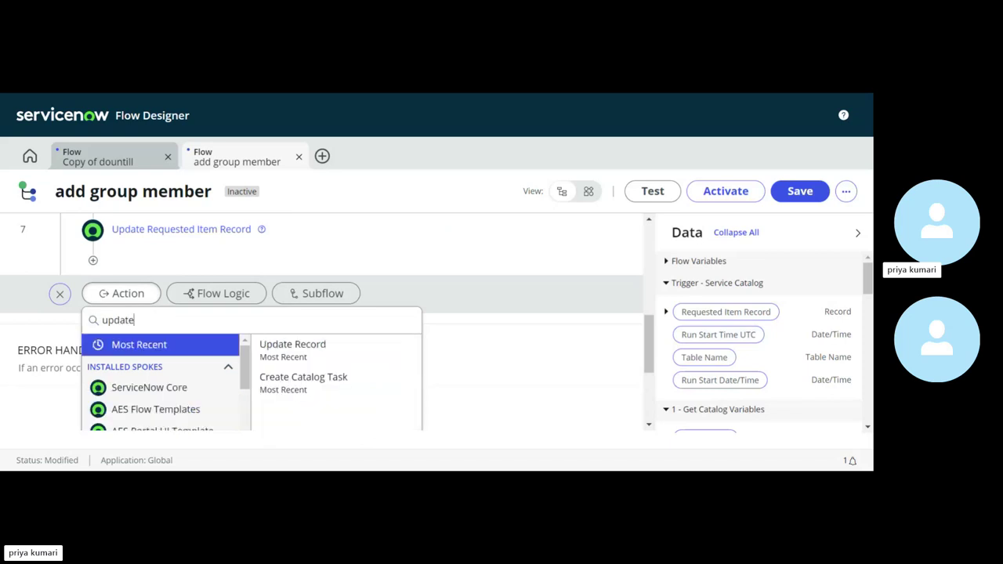
click(270, 349)
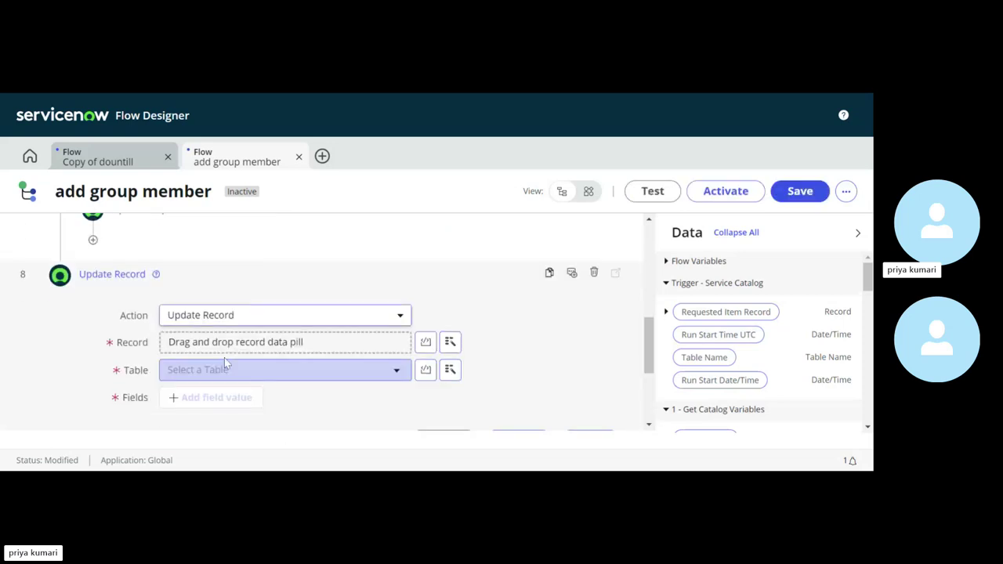
drag(722, 314, 341, 347)
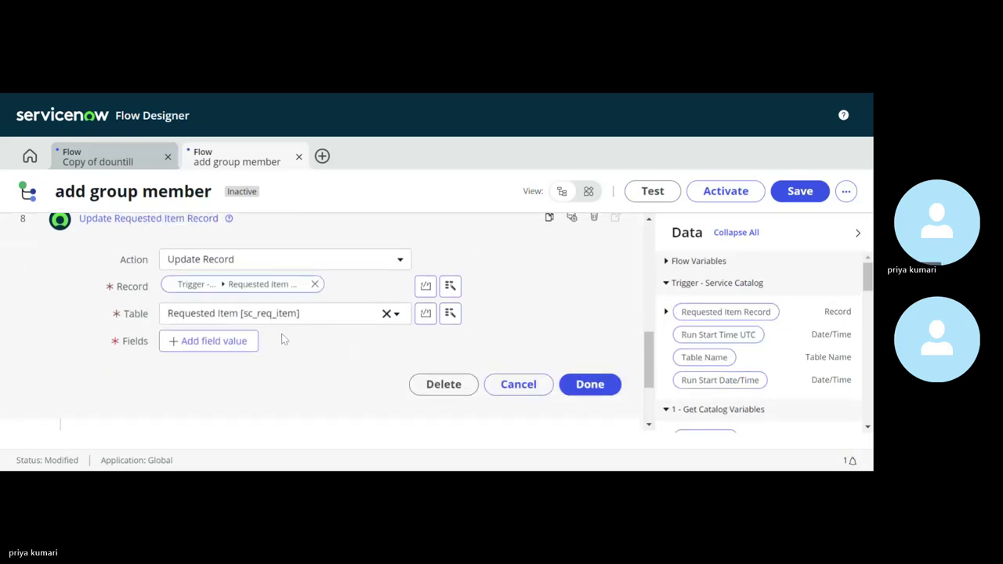
Add the State field with the value Closed Complete and finish the Update Record action
click(218, 340)
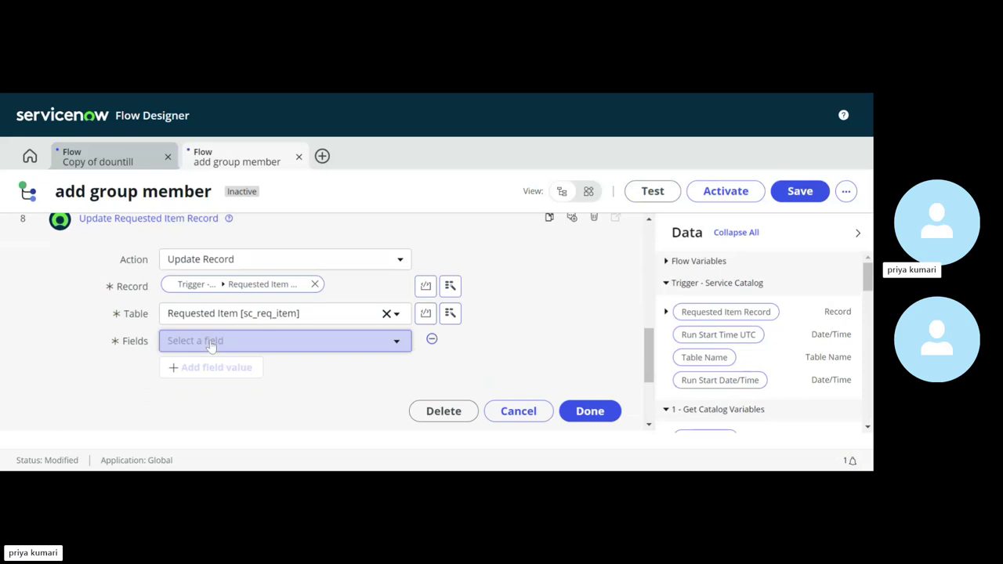
click(211, 345)
text(state)
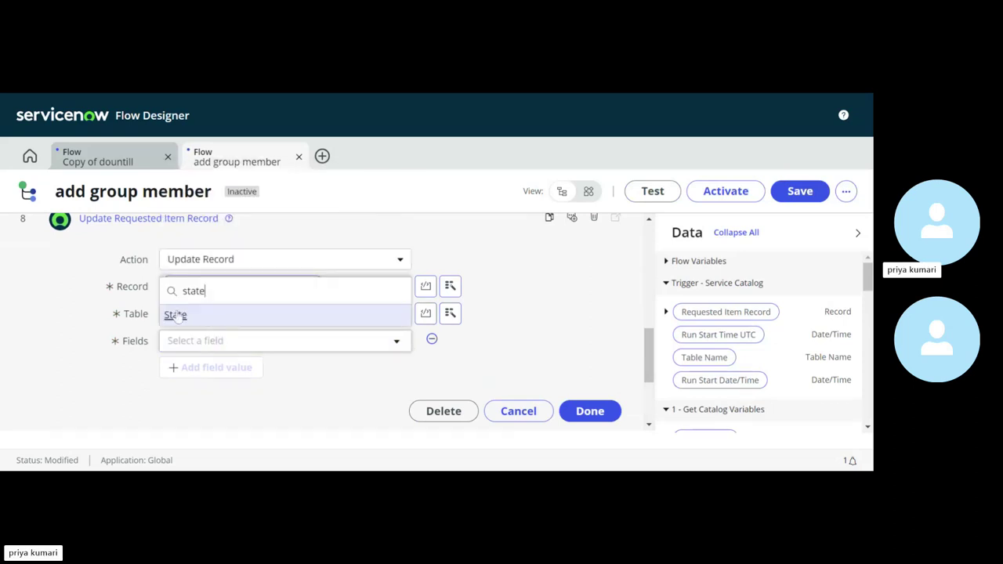
click(177, 315)
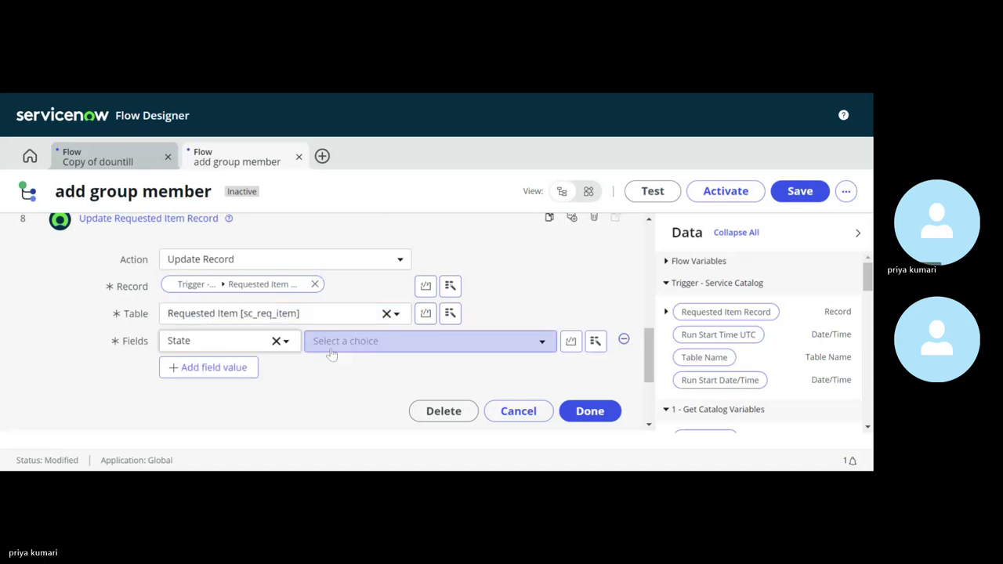
click(332, 353)
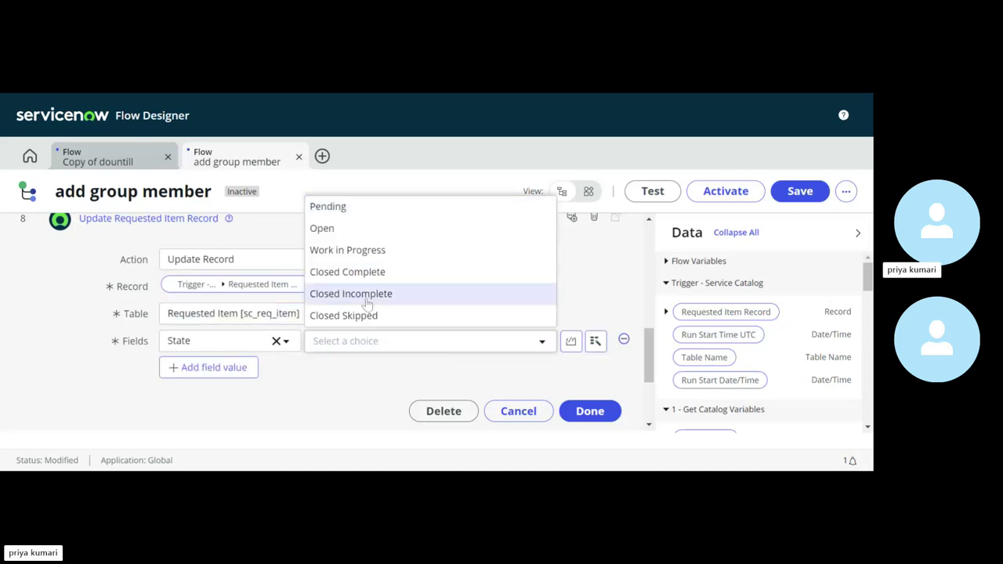
click(357, 275)
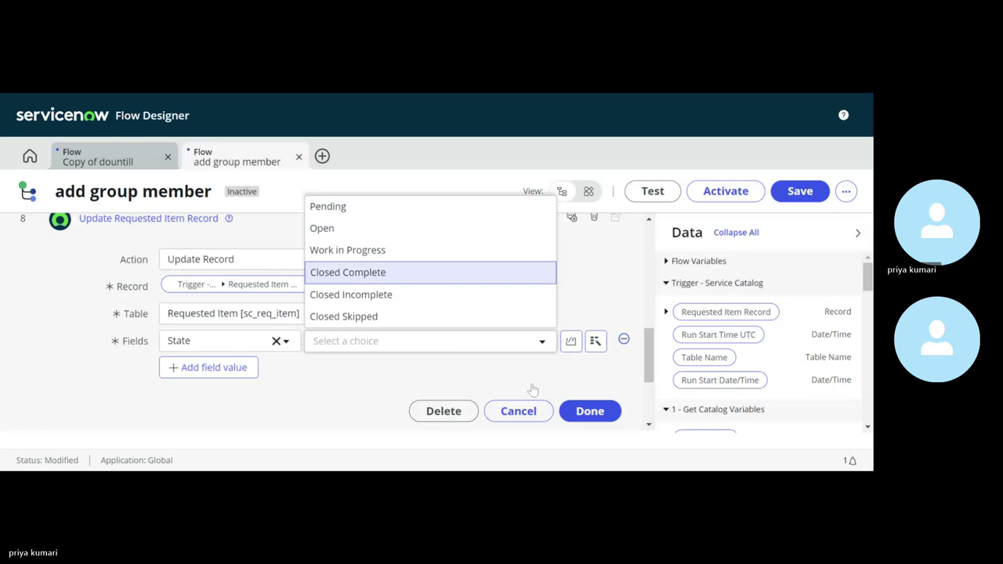
click(584, 416)
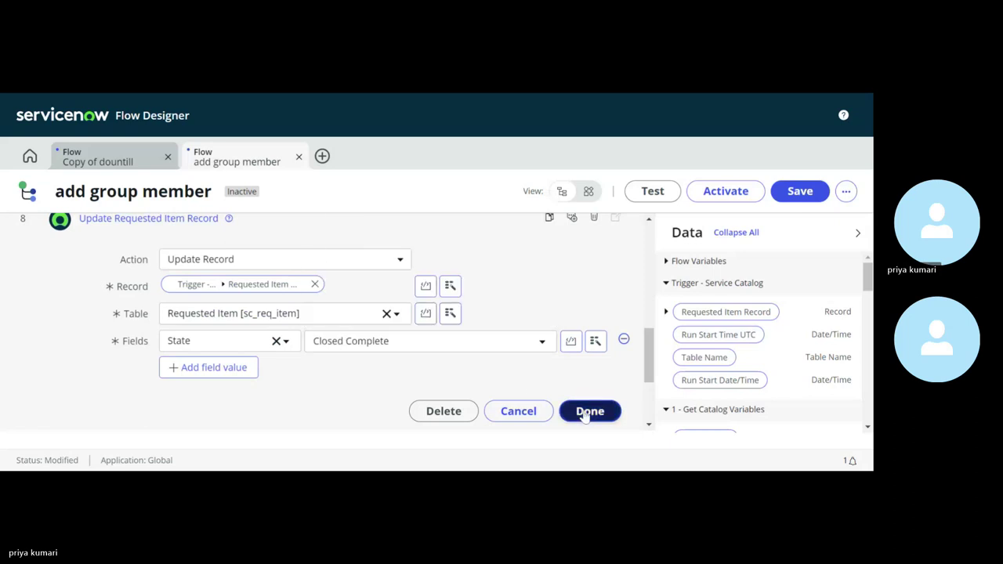
Save the add group member flow and activate it
click(794, 196)
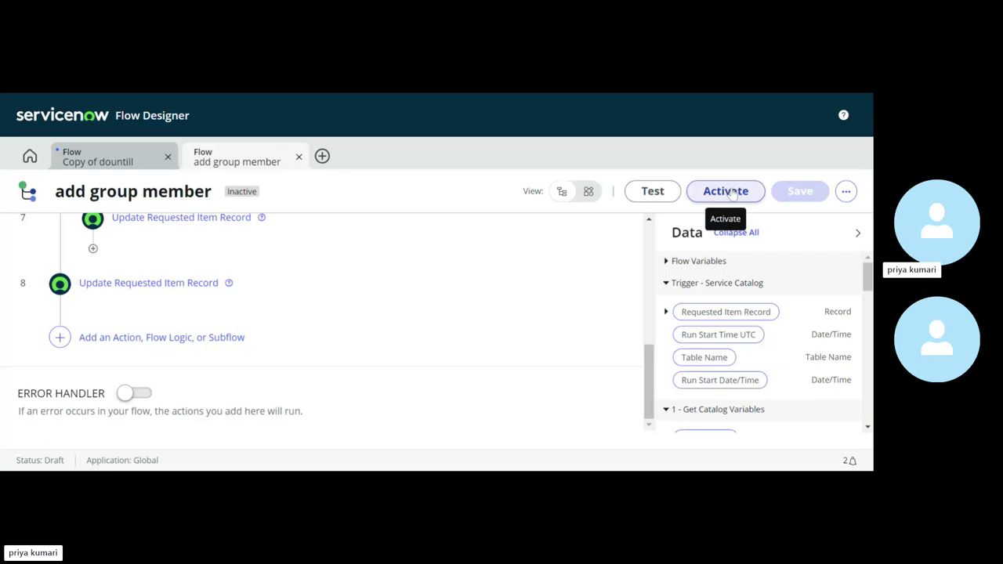
click(732, 194)
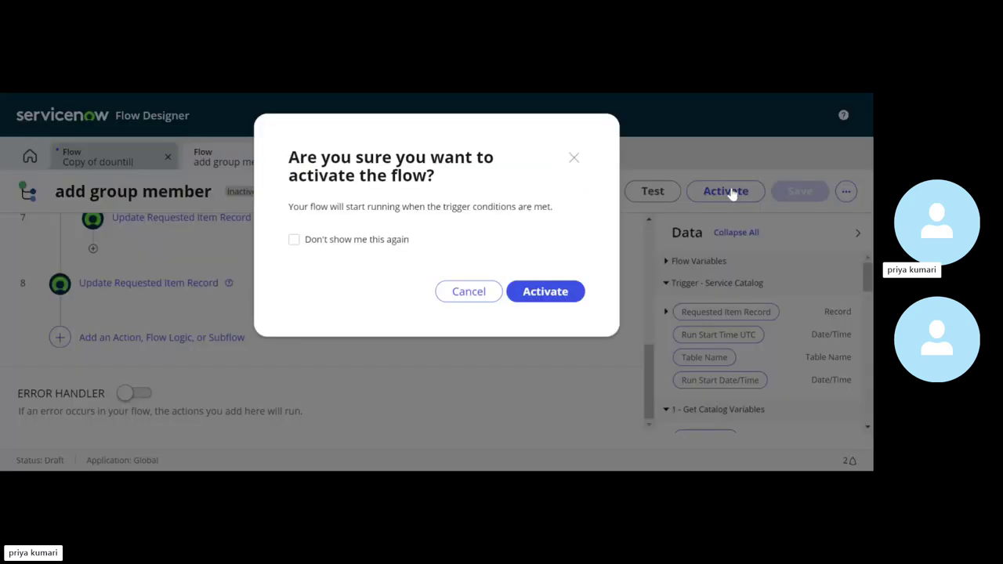
click(558, 294)
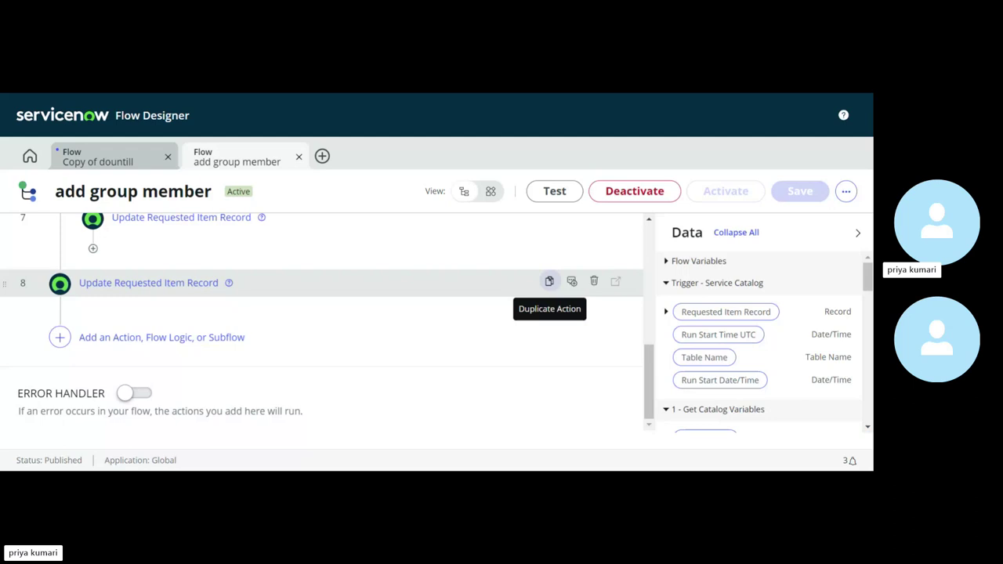
Review the flow from its last action back up to the Service Catalog trigger, including the For Each loop
scroll(549, 282, up, 5)
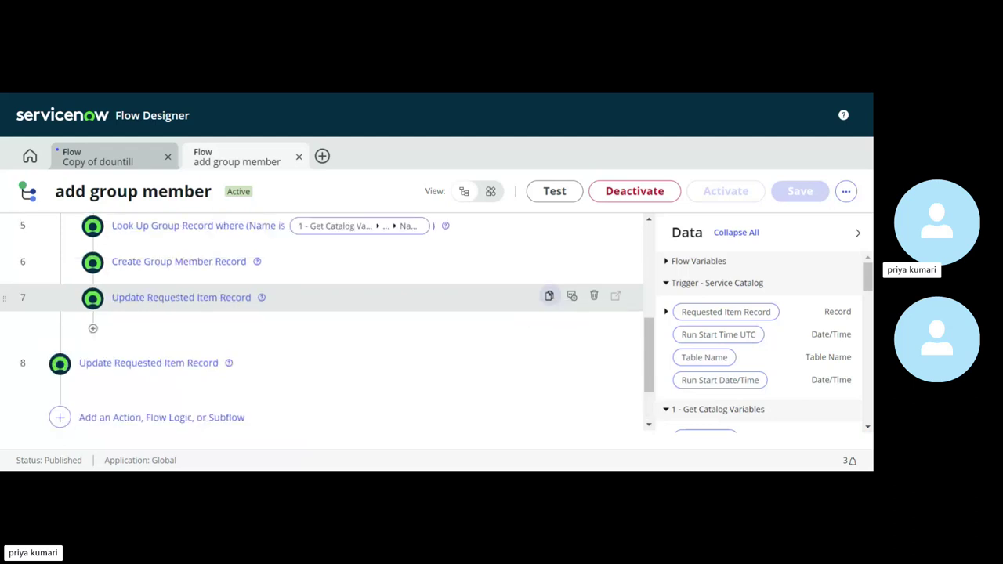
scroll(550, 283, up, 3)
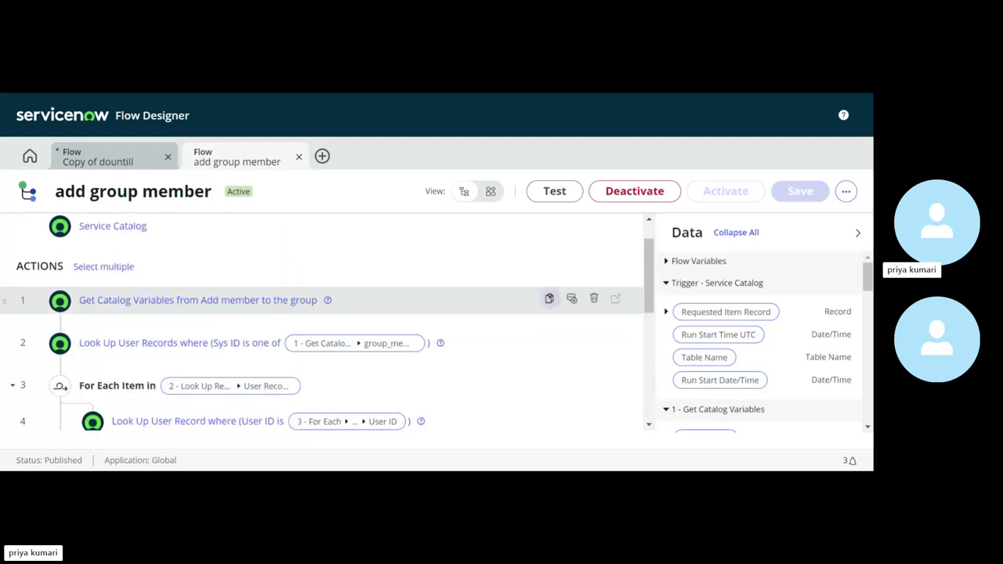
scroll(550, 282, down, 3)
scroll(328, 322, down, 1)
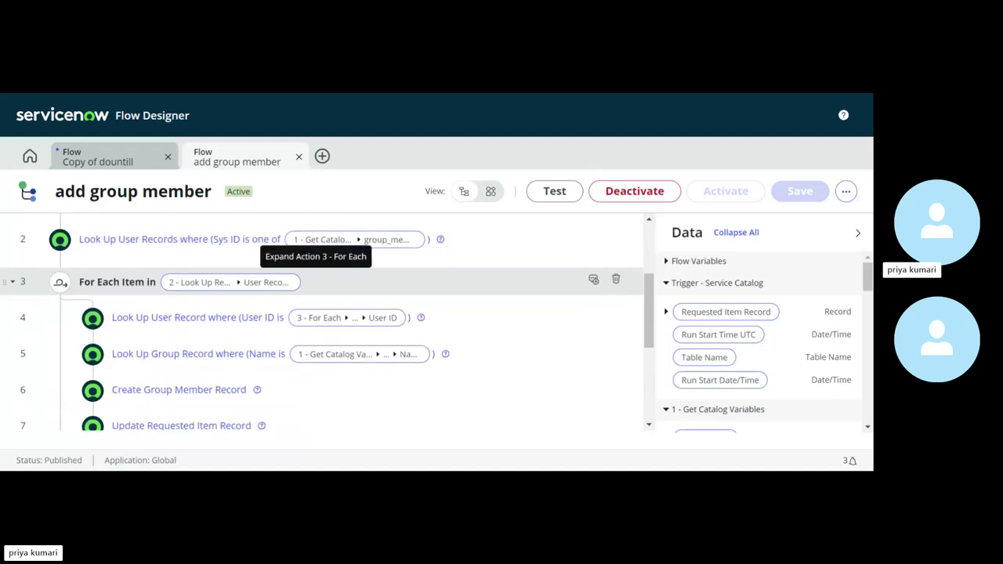
scroll(328, 322, up, 2)
scroll(328, 322, up, 1)
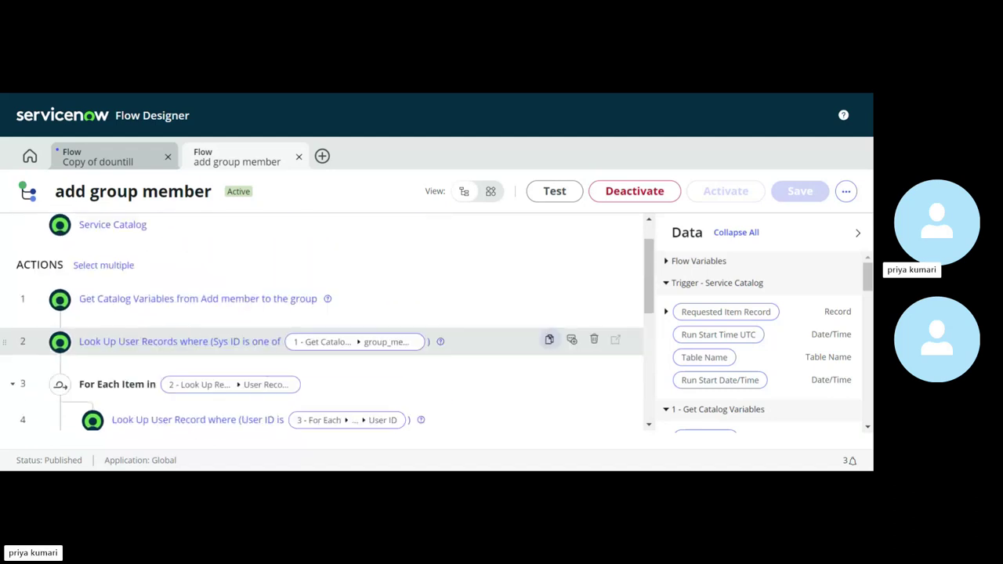
scroll(380, 234, up, 1)
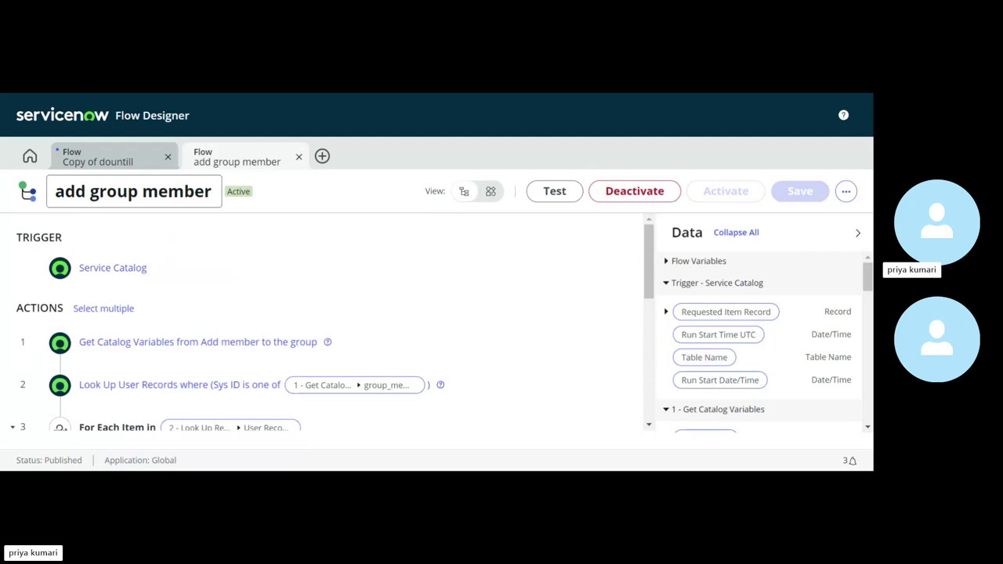
Assign the add group member flow as process engine of the Add member to the group catalog item and save the item
drag(65, 192, 212, 192)
key(ctrl+a)
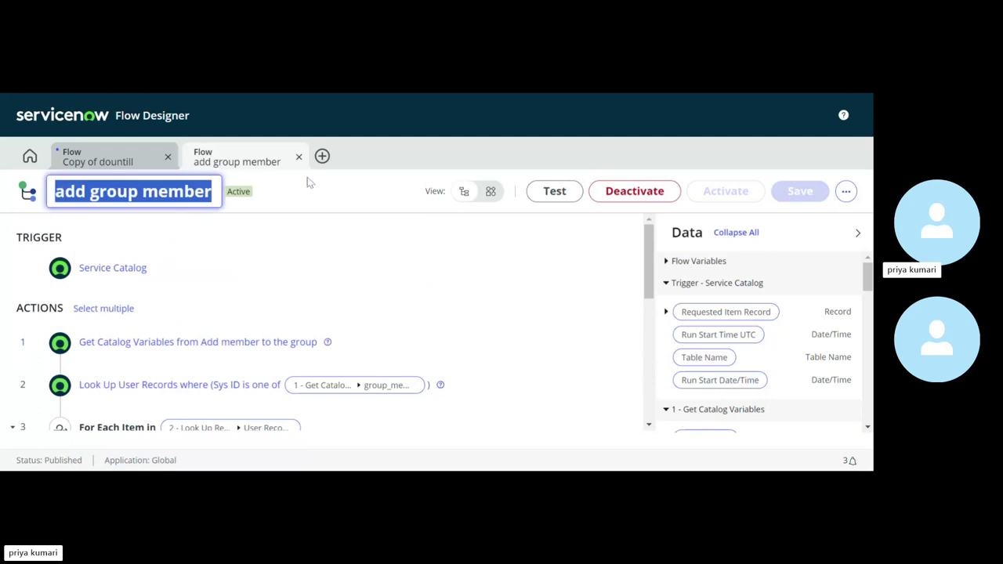
key(alt+Tab)
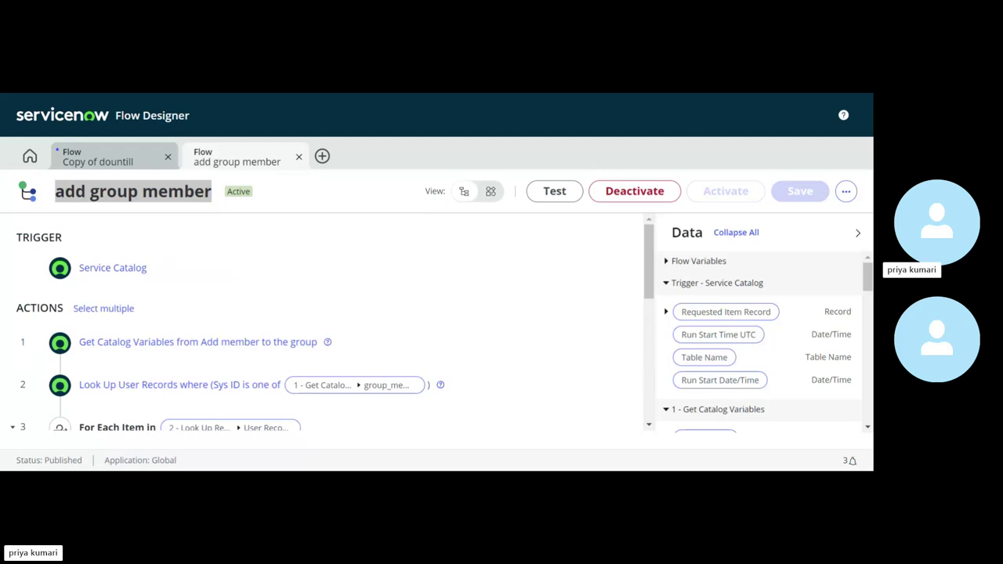
key(alt+Tab)
scroll(354, 287, up, 5)
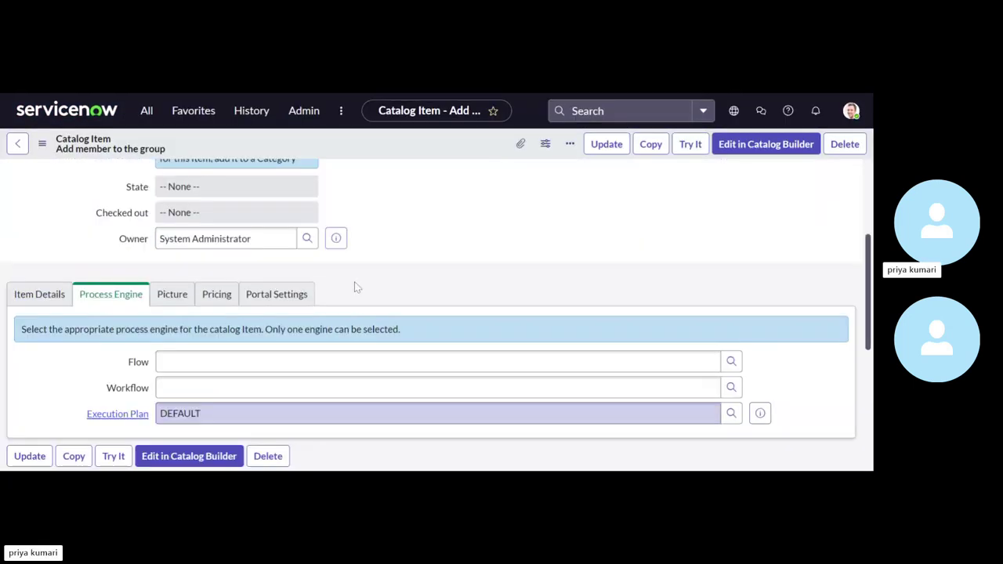
scroll(354, 288, down, 1)
click(219, 328)
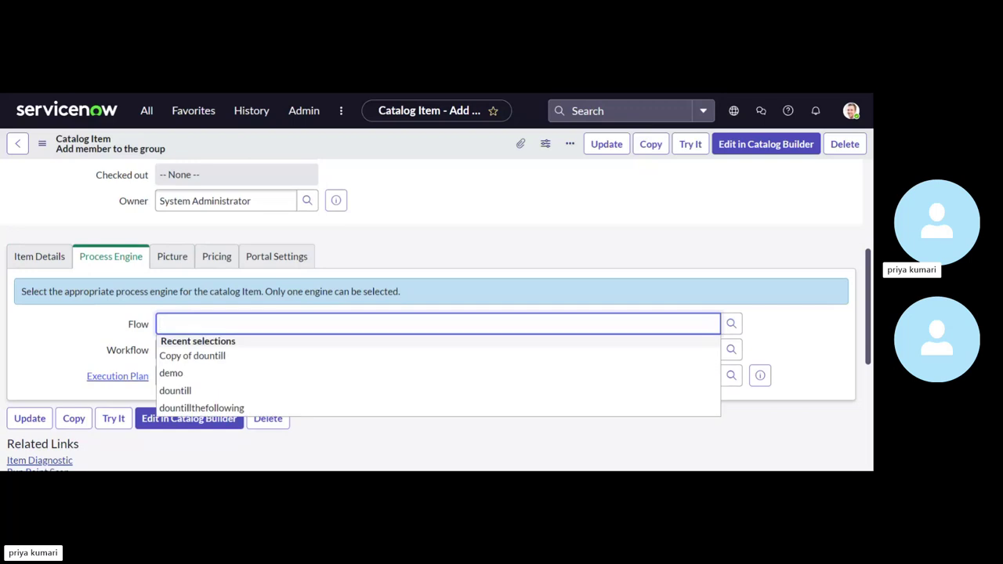
text(add group member)
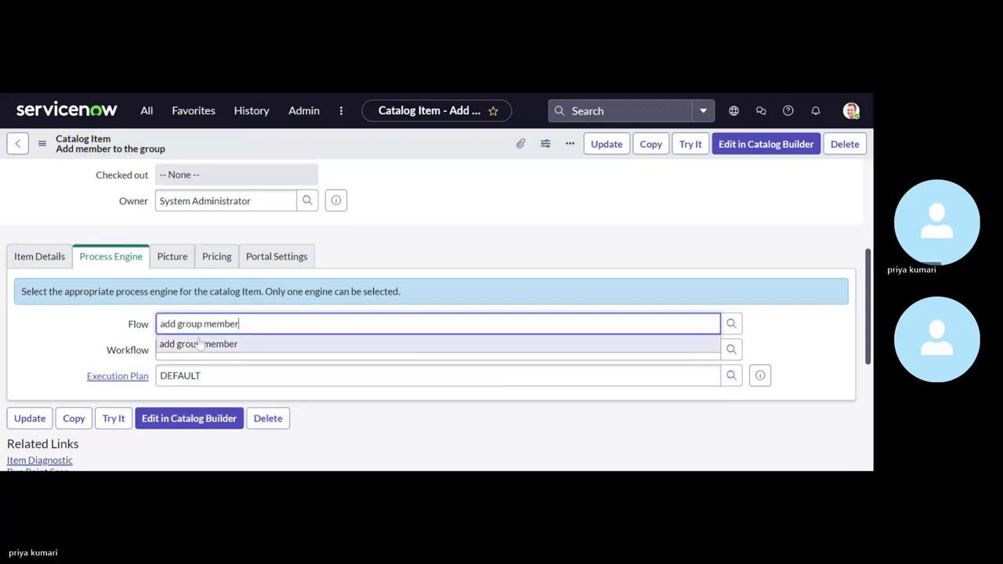
click(200, 344)
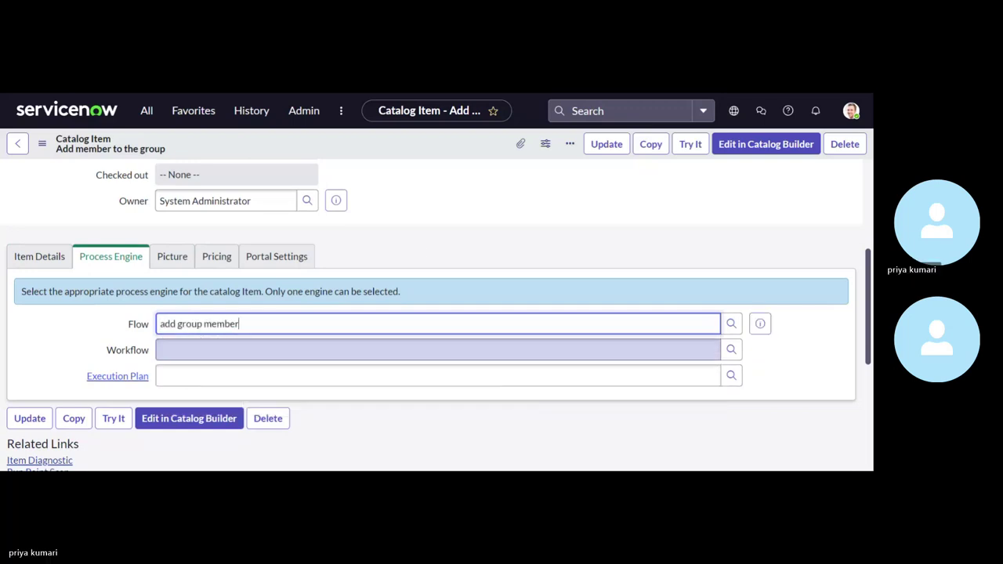
right_click(421, 144)
click(436, 154)
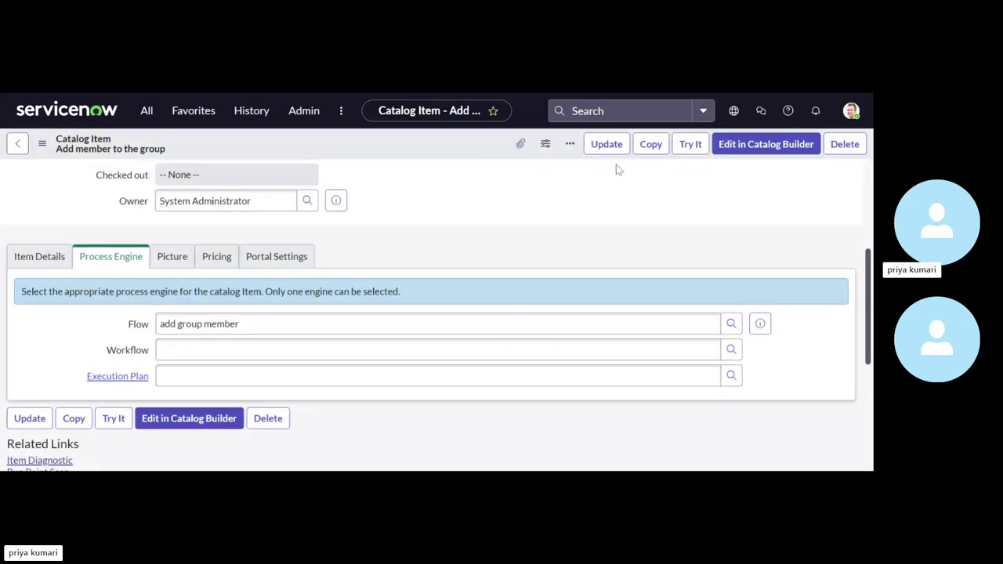
Open the order form of the Add member to the group catalog item to try it out
click(690, 146)
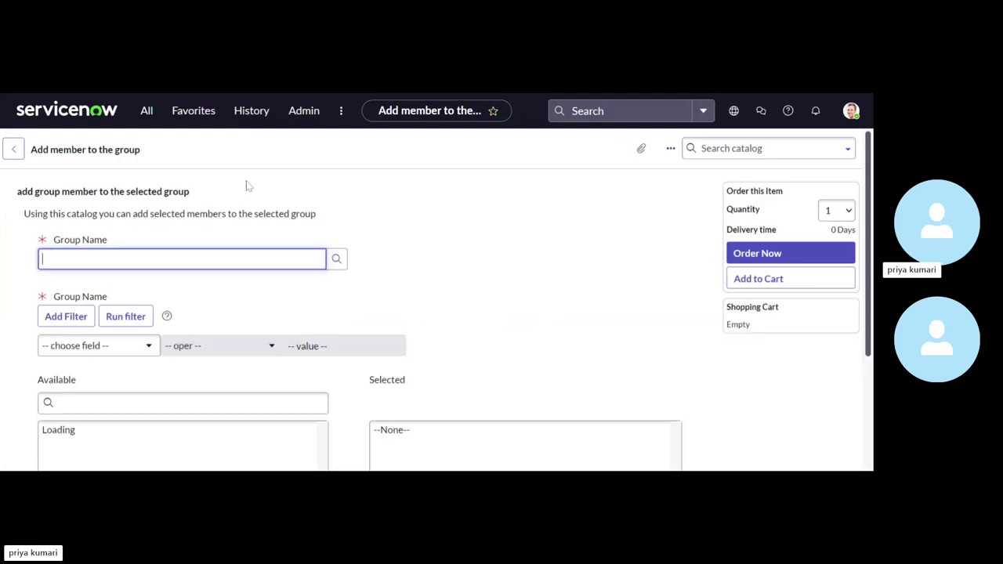
click(146, 112)
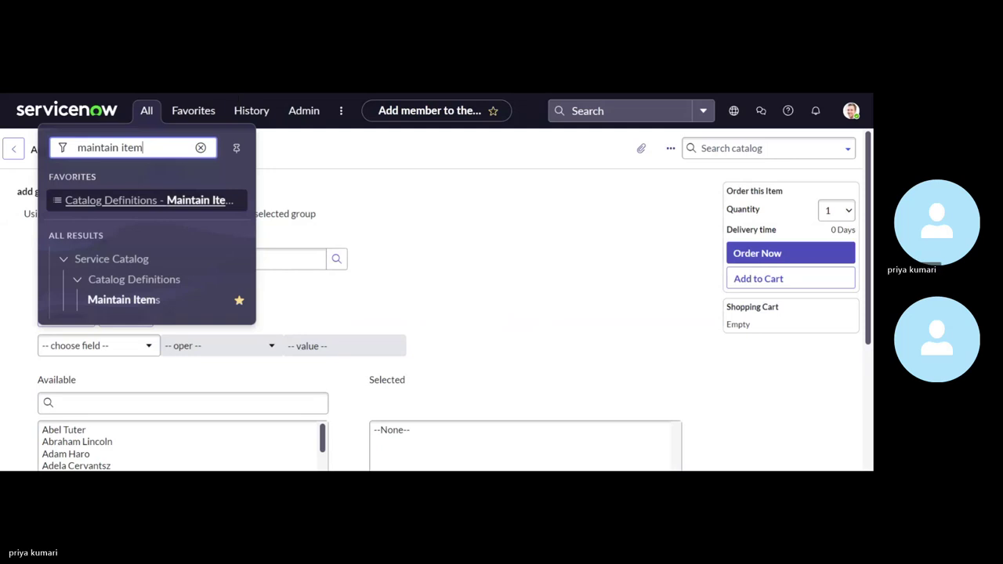
key(Escape)
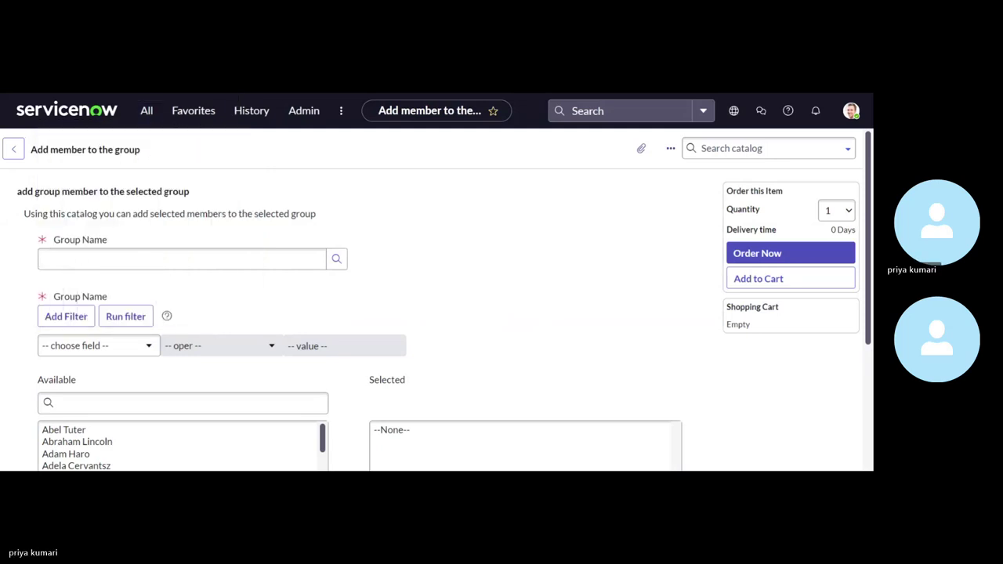
Find the Groups module under System Security by filtering the navigation for "groups" and open the group list
click(148, 114)
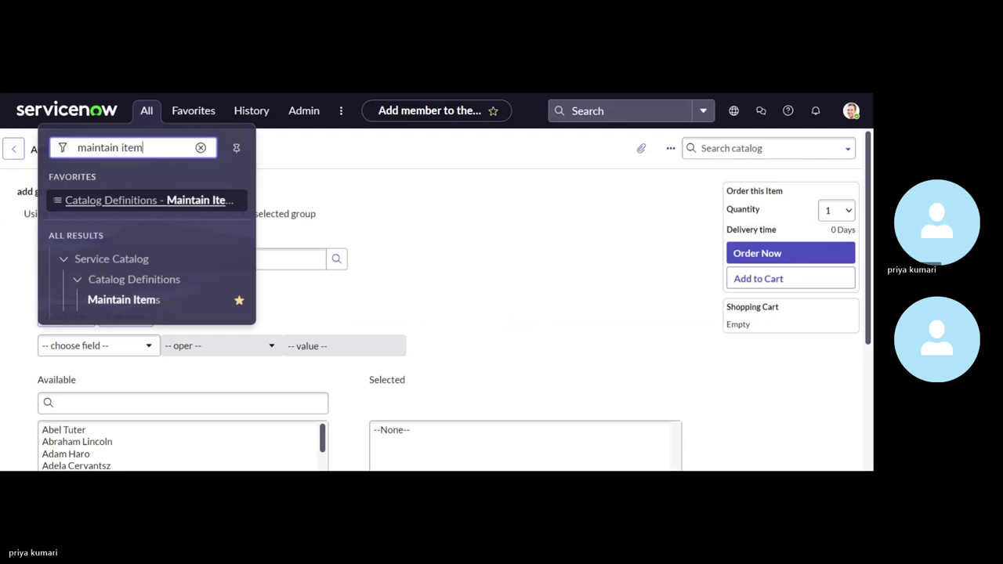
key(BackSpace)
key(BackSpace)
key(BackSpace)
key(BackSpace)
key(BackSpace)
key(BackSpace)
key(BackSpace)
key(BackSpace)
key(BackSpace)
key(BackSpace)
key(BackSpace)
key(BackSpace)
key(BackSpace)
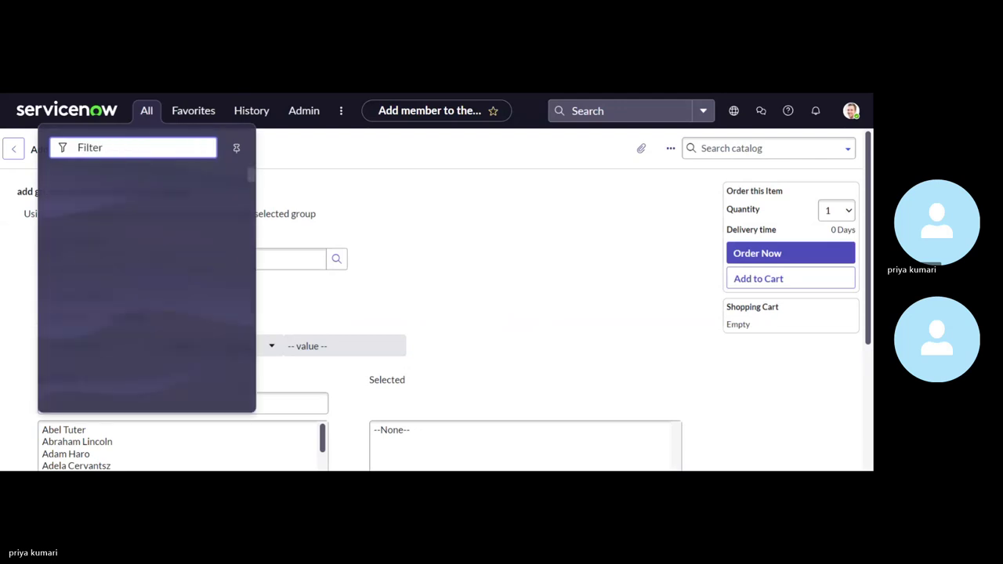
text(group)
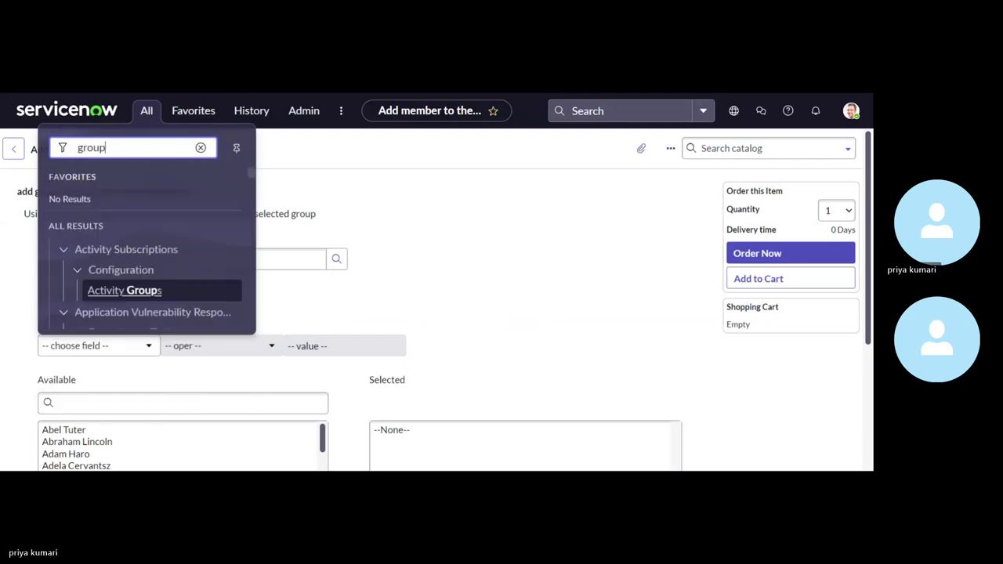
text(s)
scroll(140, 273, down, 5)
scroll(139, 274, down, 10)
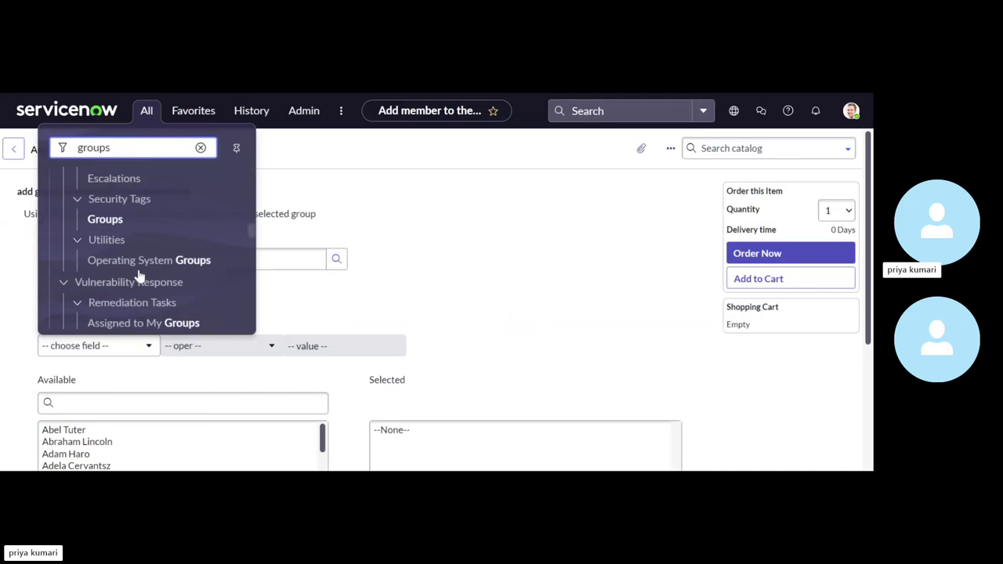
scroll(140, 275, down, 10)
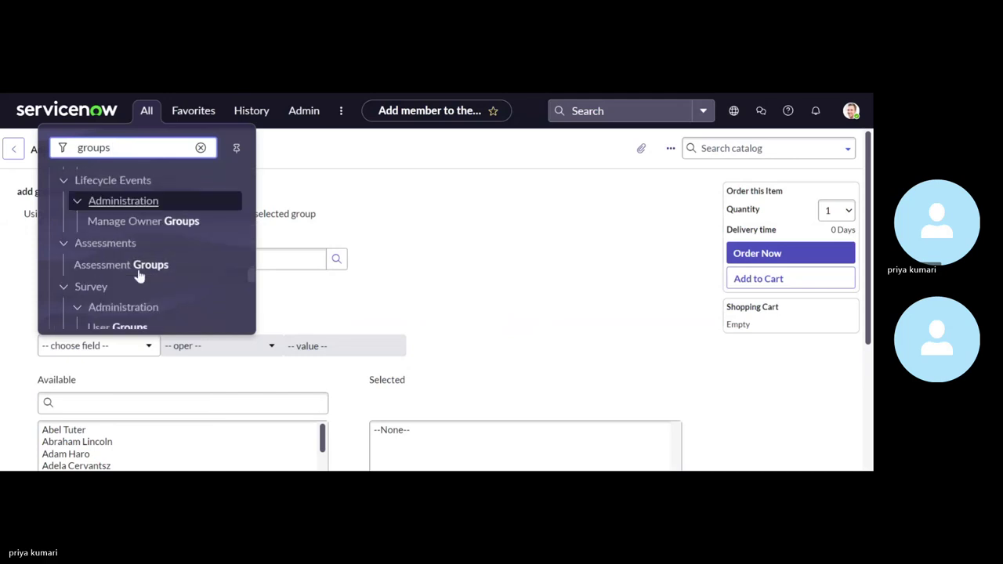
scroll(138, 277, down, 2)
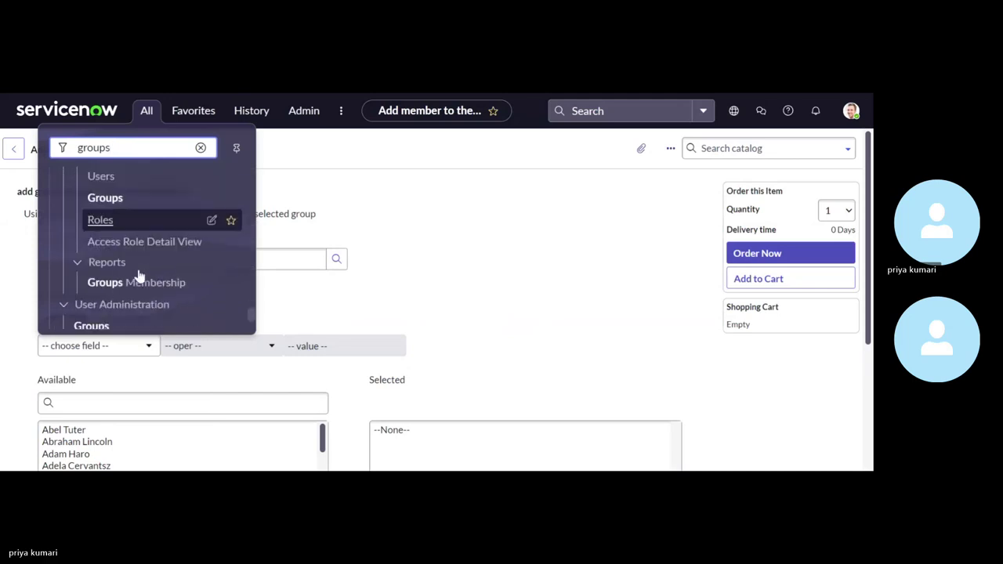
scroll(139, 278, up, 2)
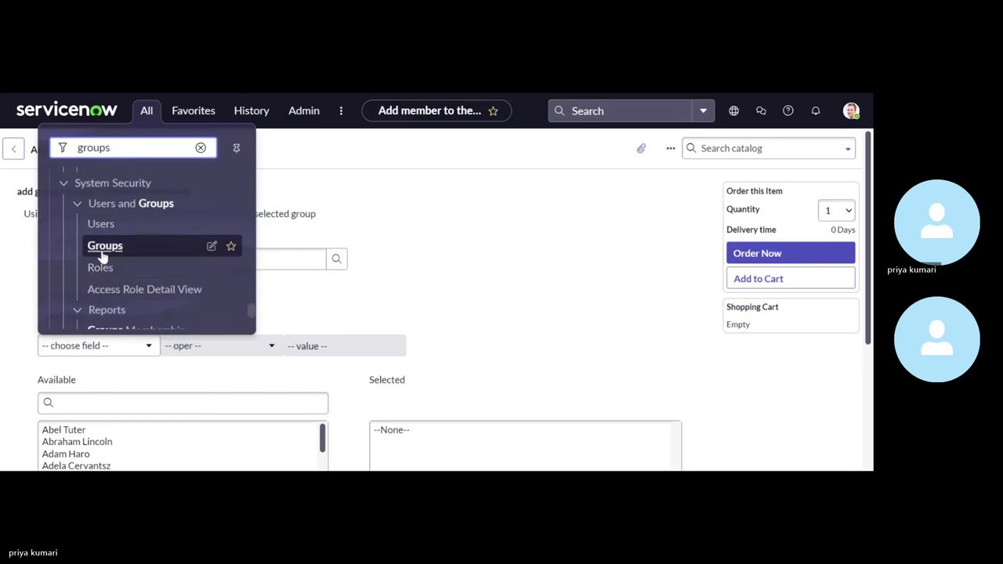
click(102, 250)
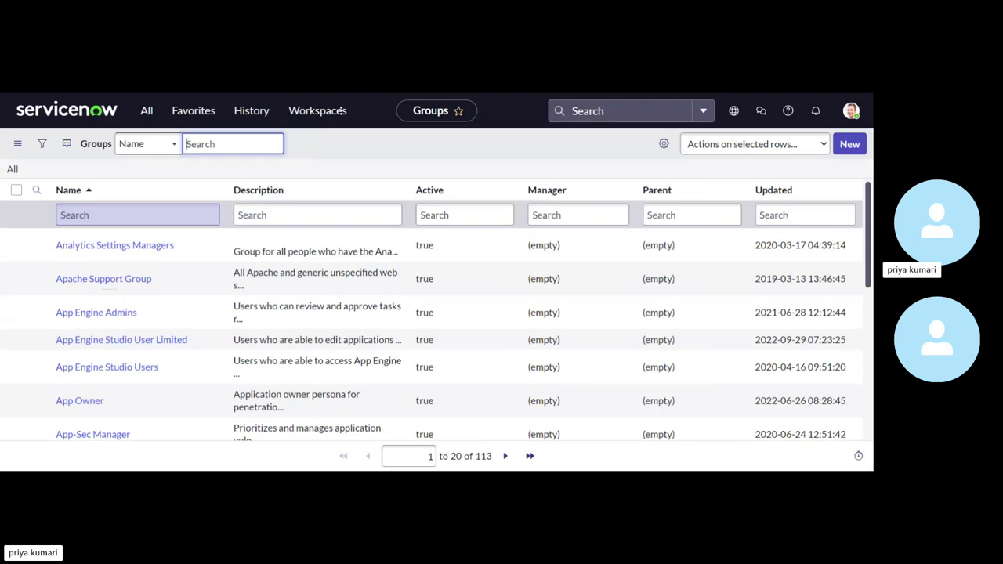
Open the Analytics Settings Managers group and check its current group members
click(98, 247)
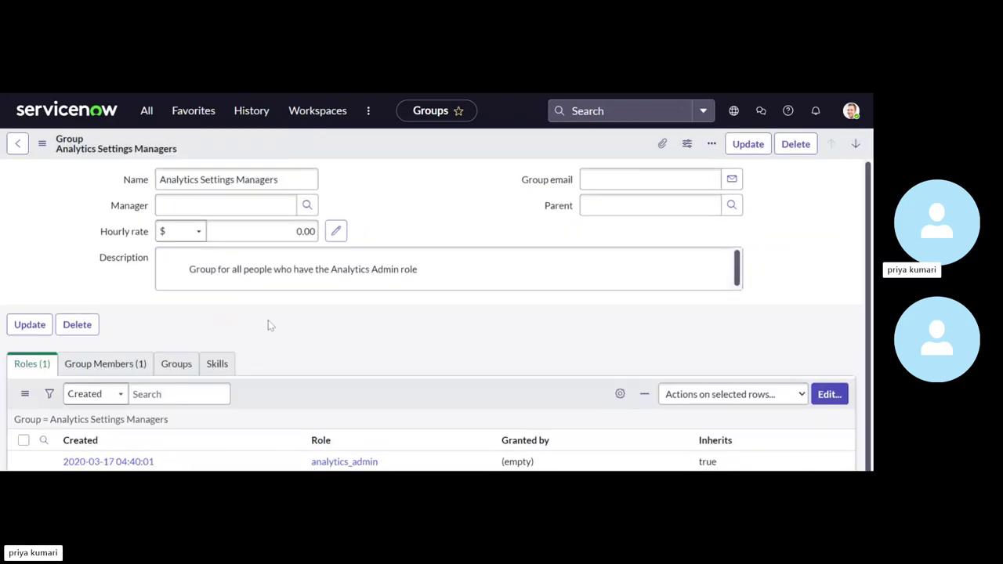
click(124, 342)
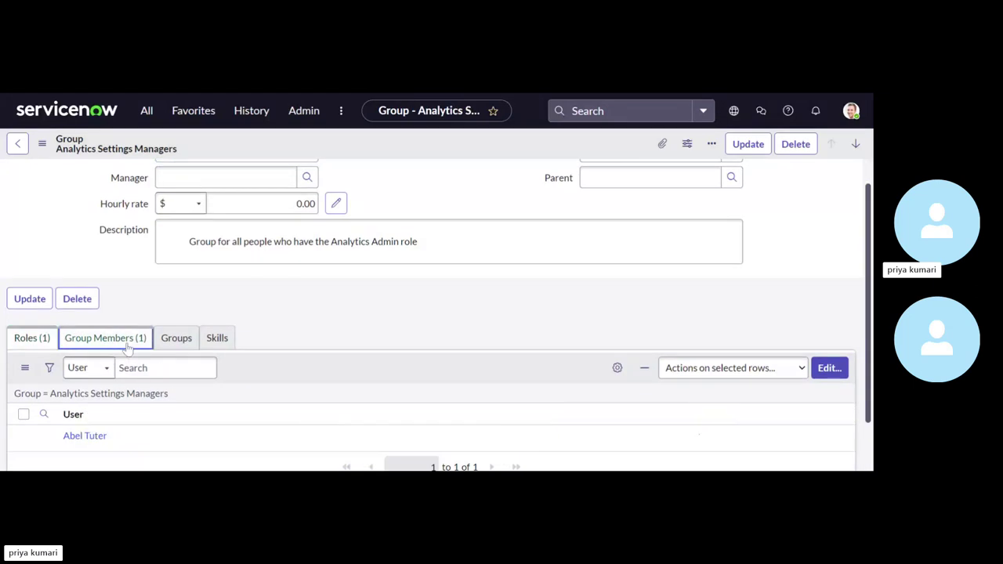
scroll(211, 394, down, 1)
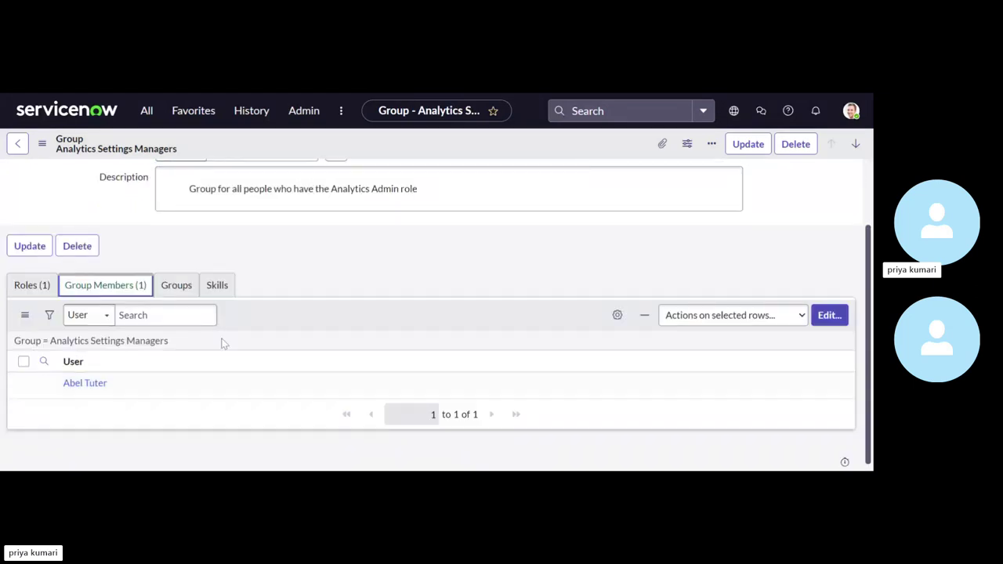
scroll(222, 343, up, 2)
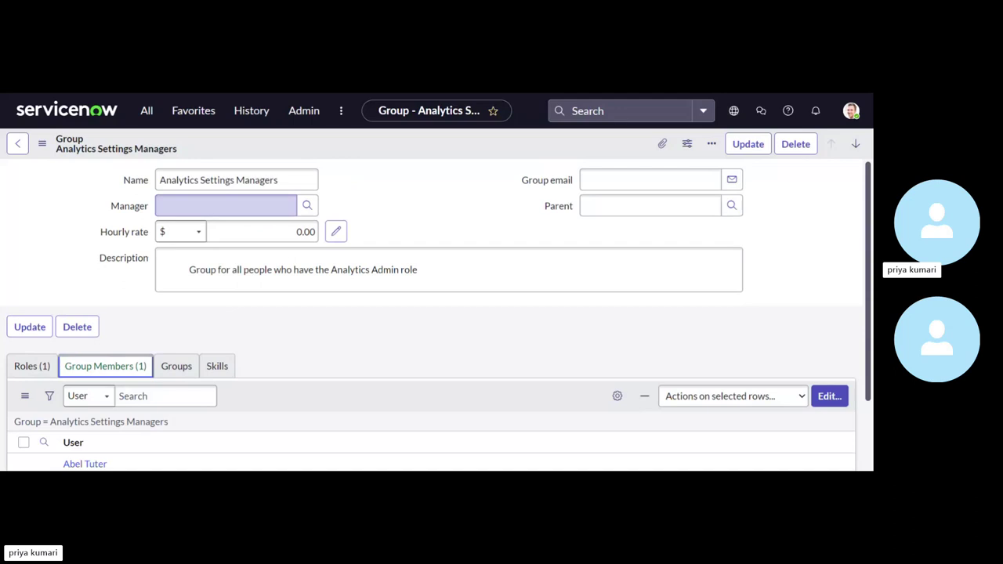
Copy the group's name and set it as Group Name, Analytics Settings Managers, in the Add member to the group order form
drag(279, 180, 146, 183)
key(ctrl+c)
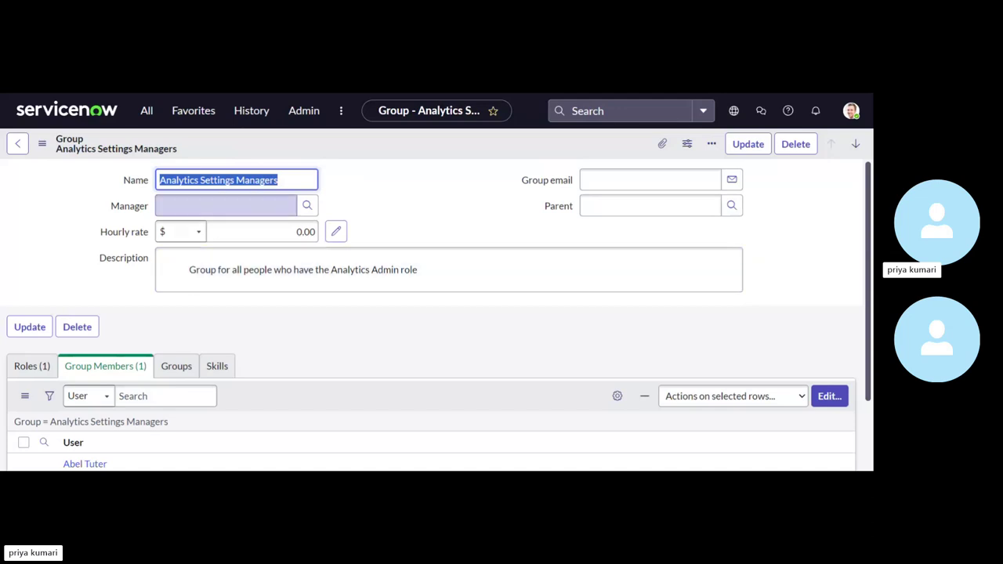
click(545, 98)
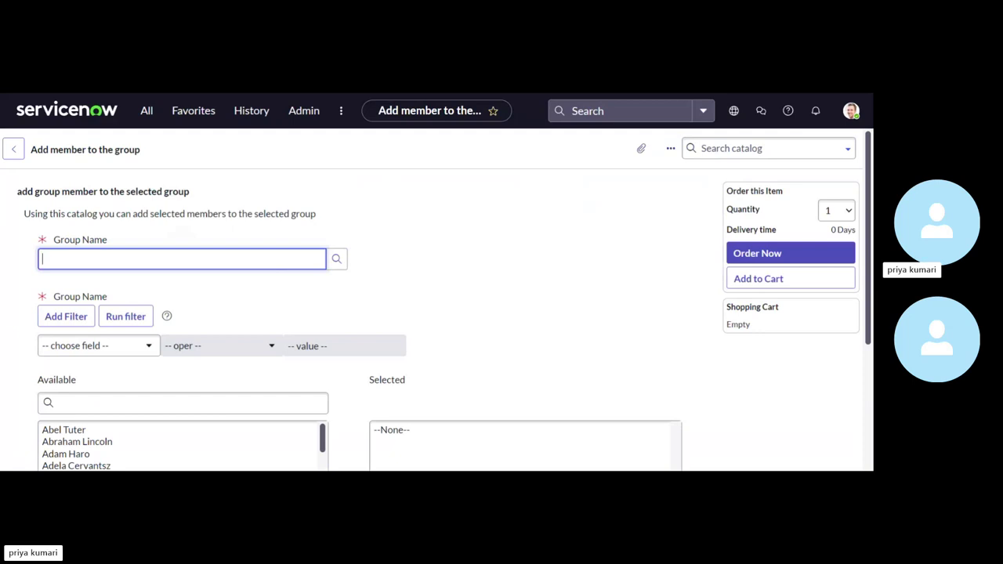
key(ctrl+v)
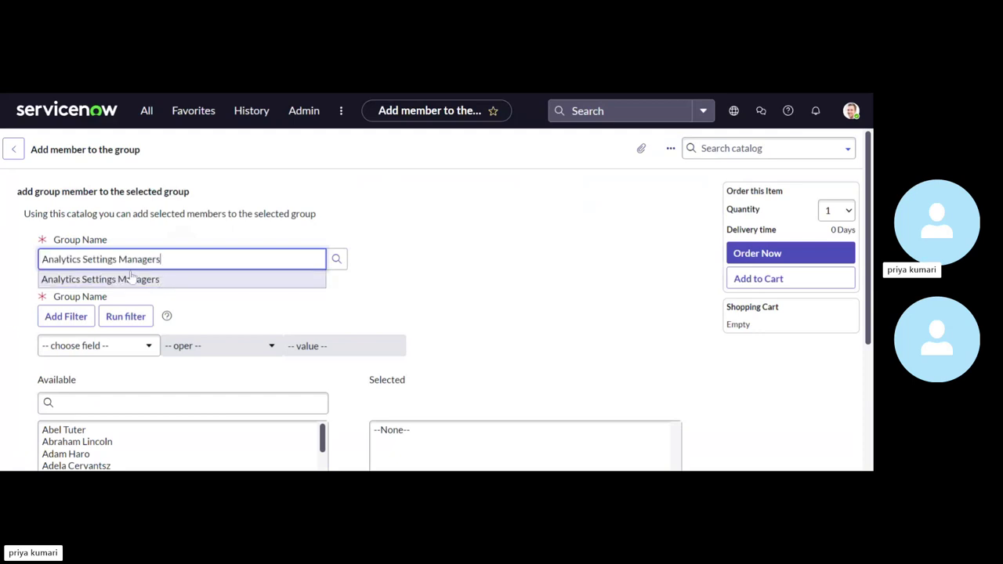
click(98, 281)
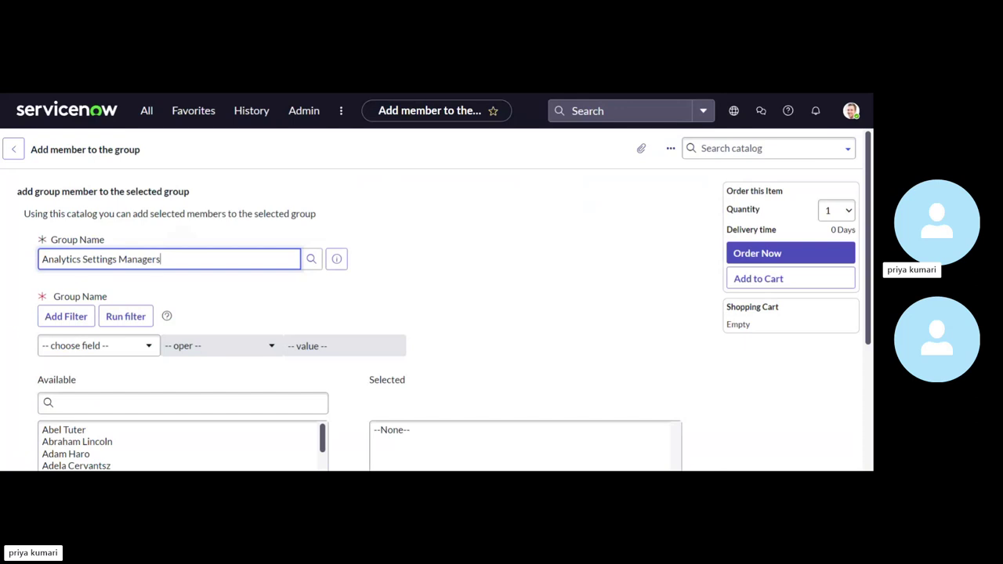
Move the second, third and fourth users of the available list to the order form's selected users
scroll(246, 341, down, 2)
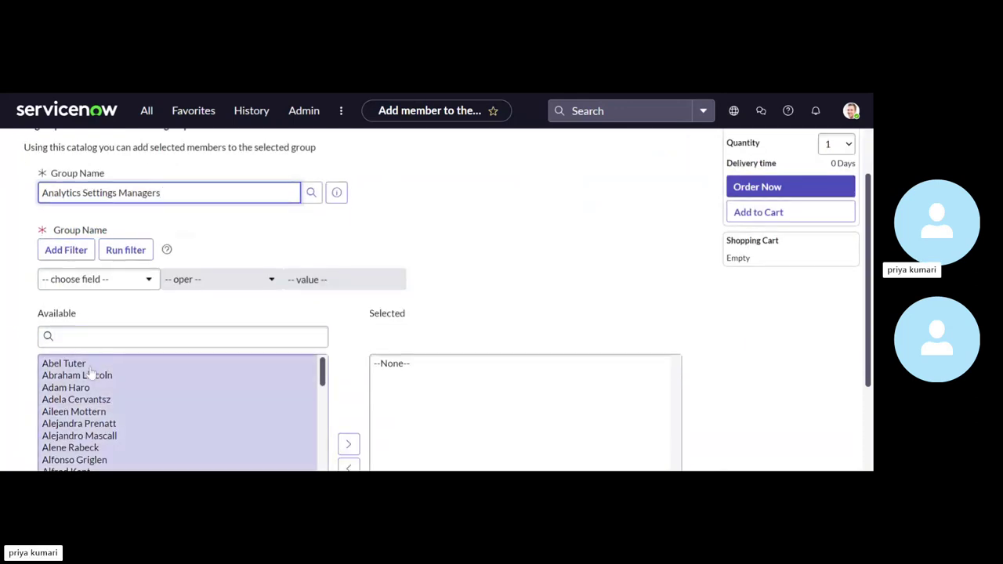
scroll(84, 380, down, 1)
scroll(84, 380, up, 1)
click(79, 376)
scroll(71, 380, down, 1)
drag(69, 380, 88, 320)
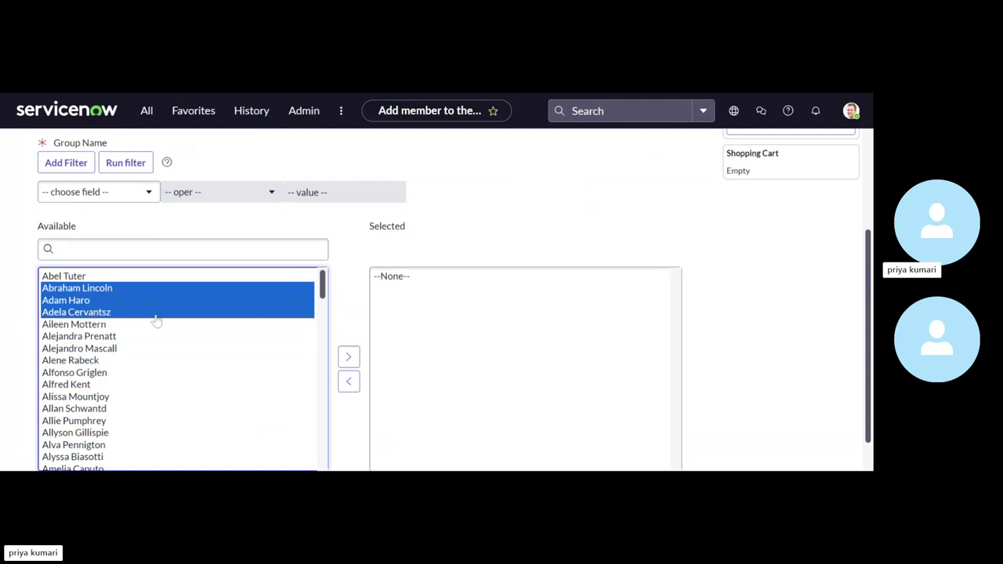
click(349, 357)
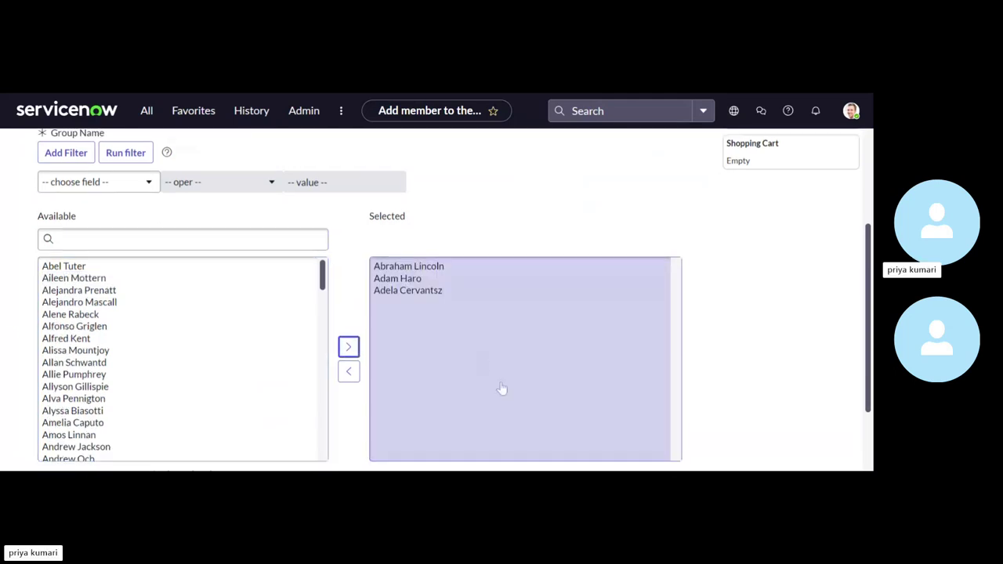
Check the filled-in order form and order the Add member to the group item with quantity 1
scroll(502, 389, down, 2)
scroll(502, 389, up, 4)
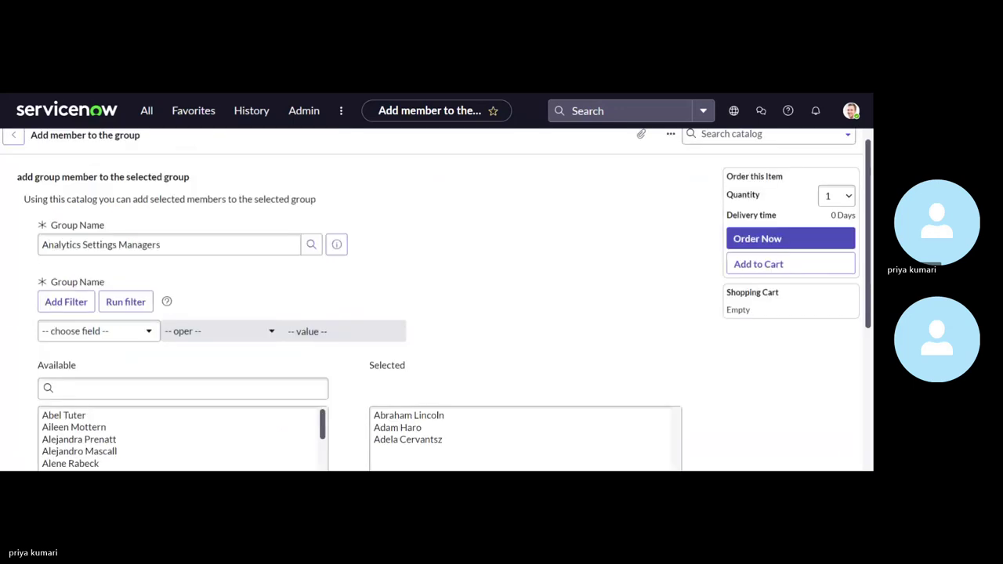
scroll(640, 302, up, 1)
click(750, 255)
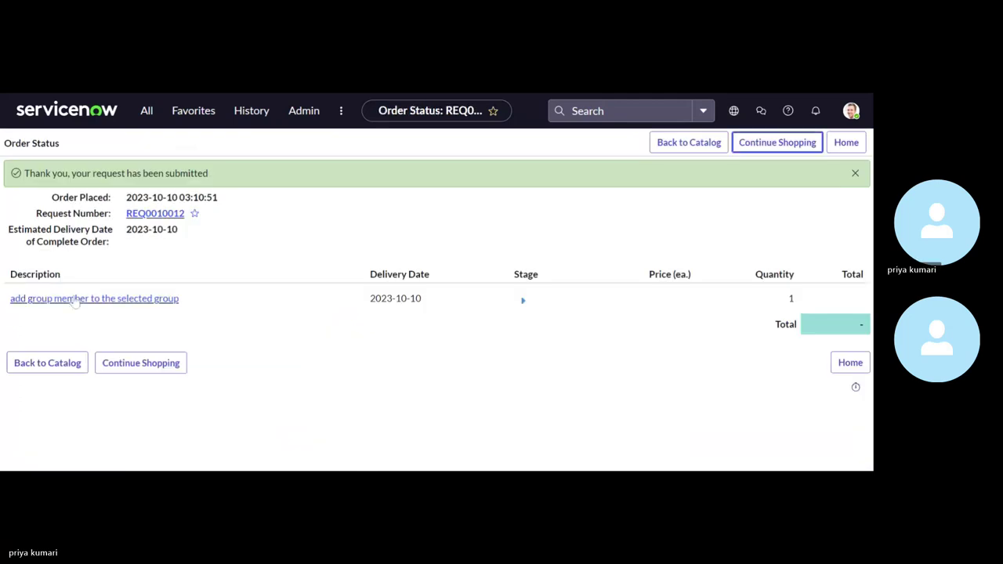
Open the requested item from the order status and examine its variables, state changes and work notes
click(76, 300)
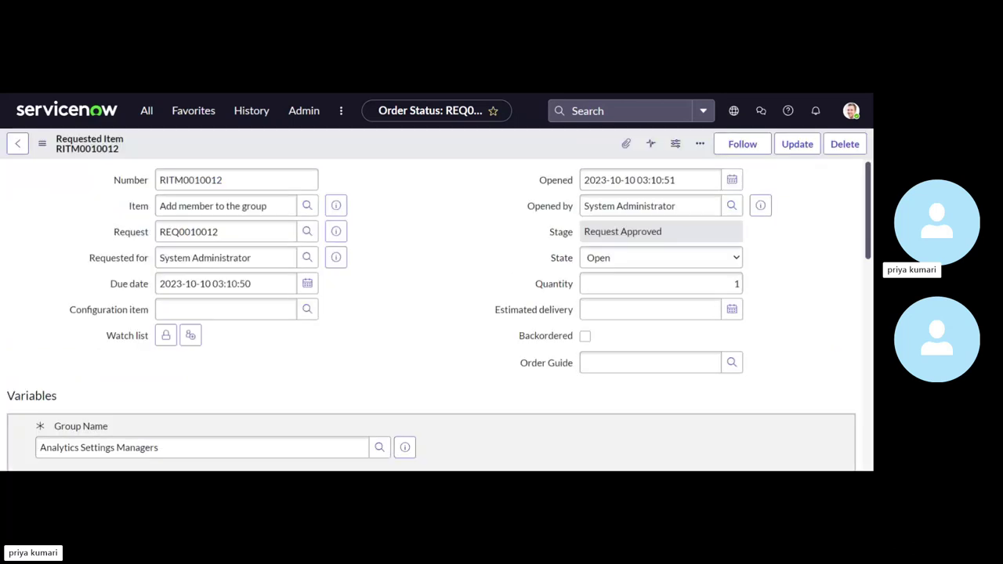
scroll(436, 363, down, 1)
scroll(437, 363, down, 10)
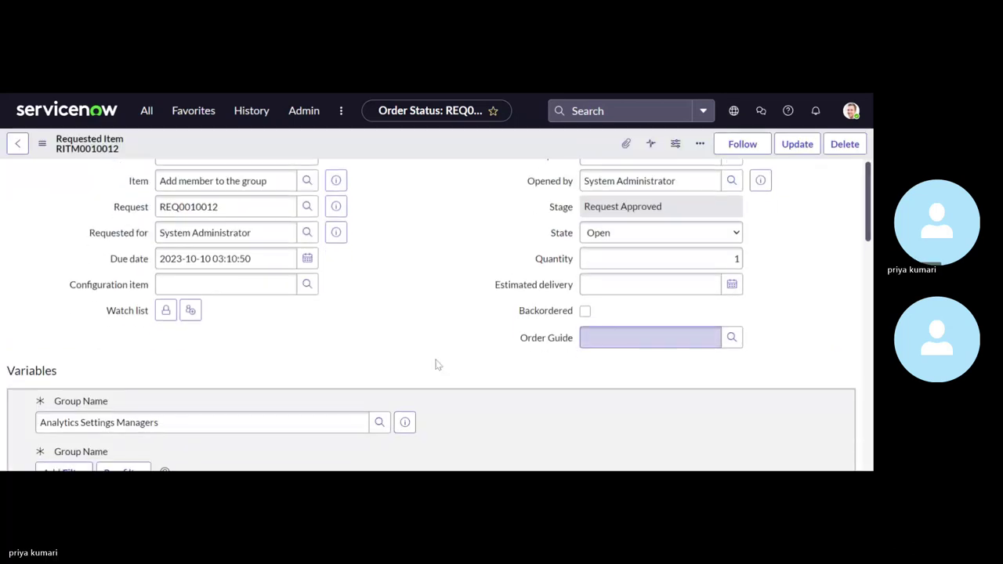
scroll(437, 314, down, 2)
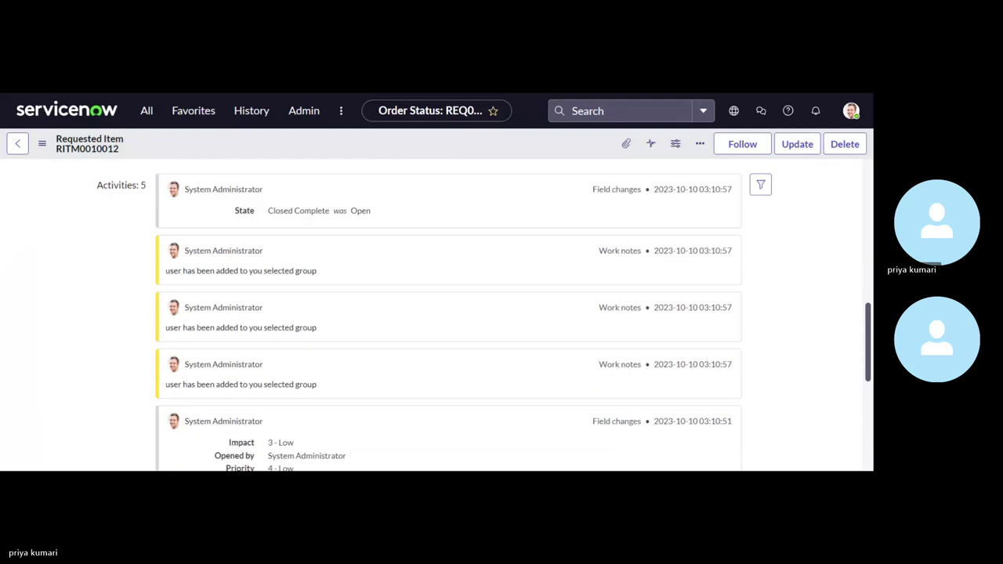
scroll(421, 354, down, 1)
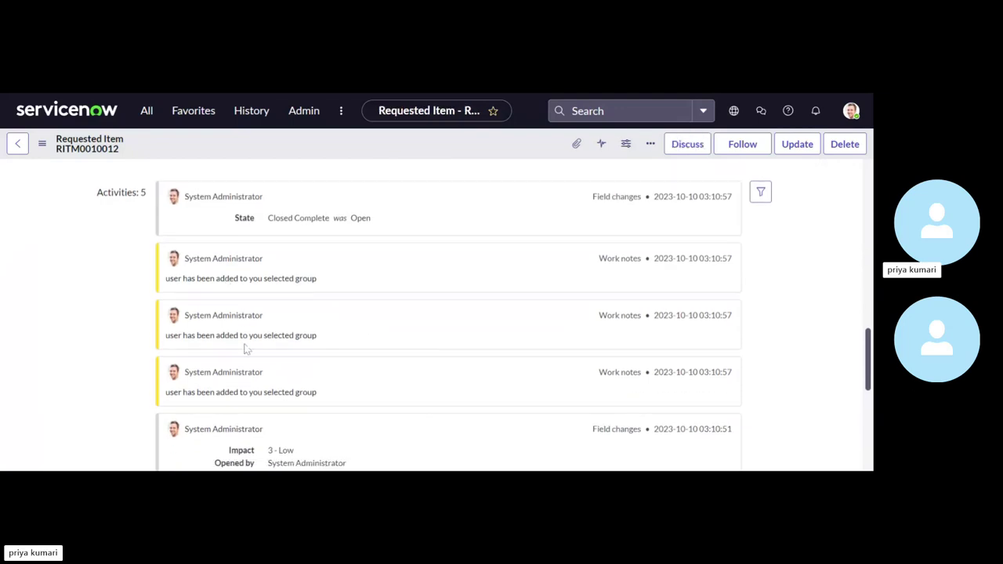
scroll(340, 381, up, 5)
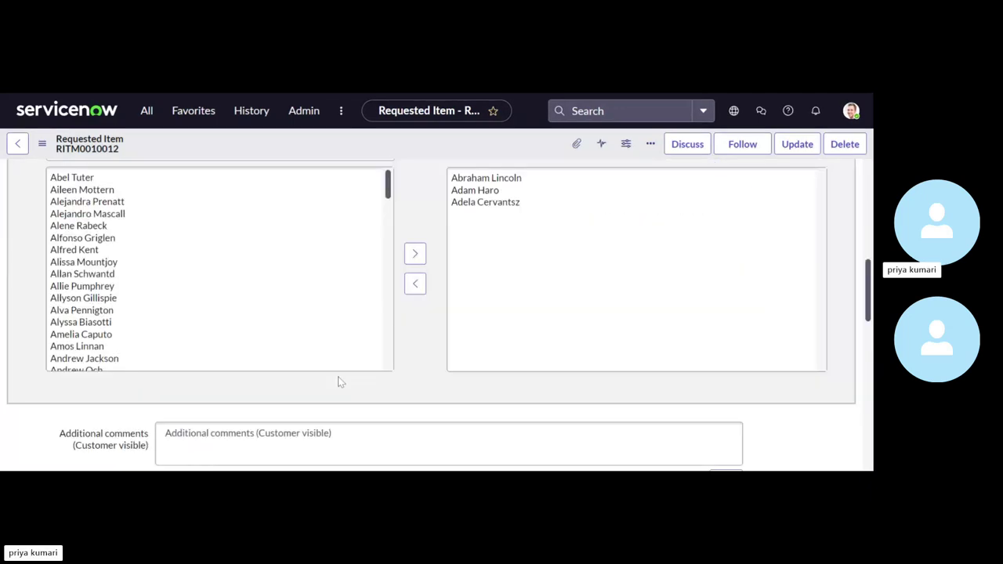
scroll(340, 381, up, 5)
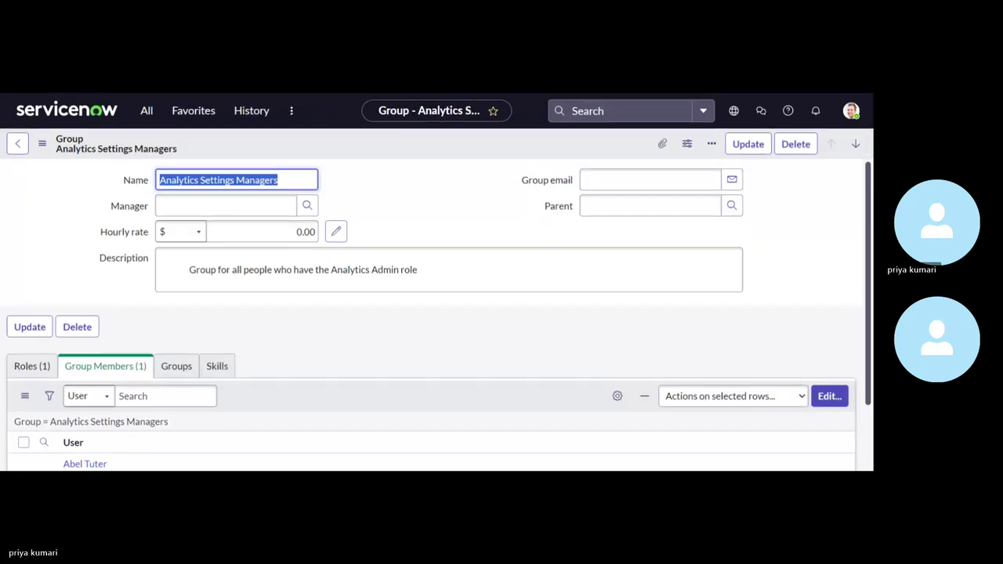
Return to the Analytics Settings Managers group, reload the record and check its group members
scroll(431, 313, down, 2)
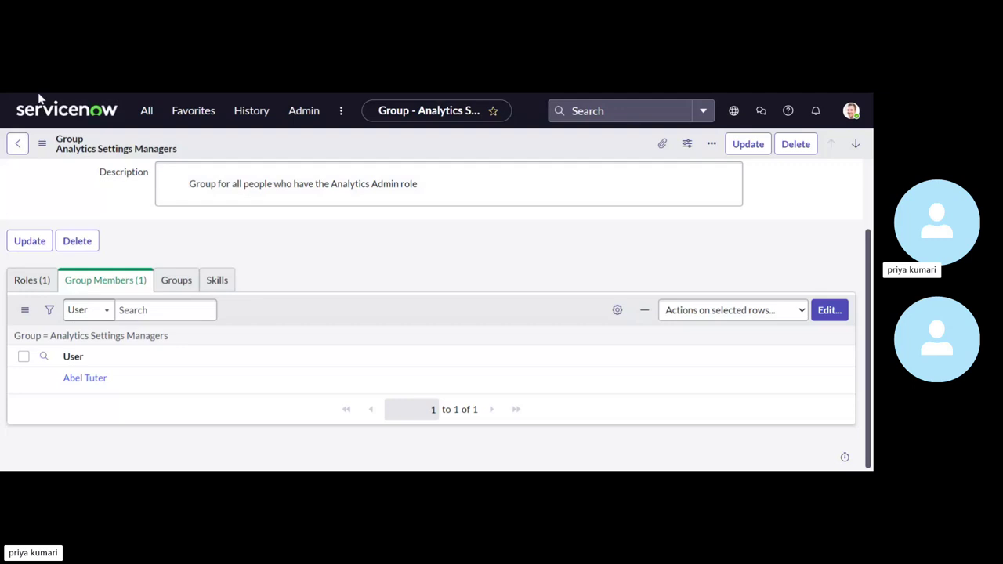
click(41, 102)
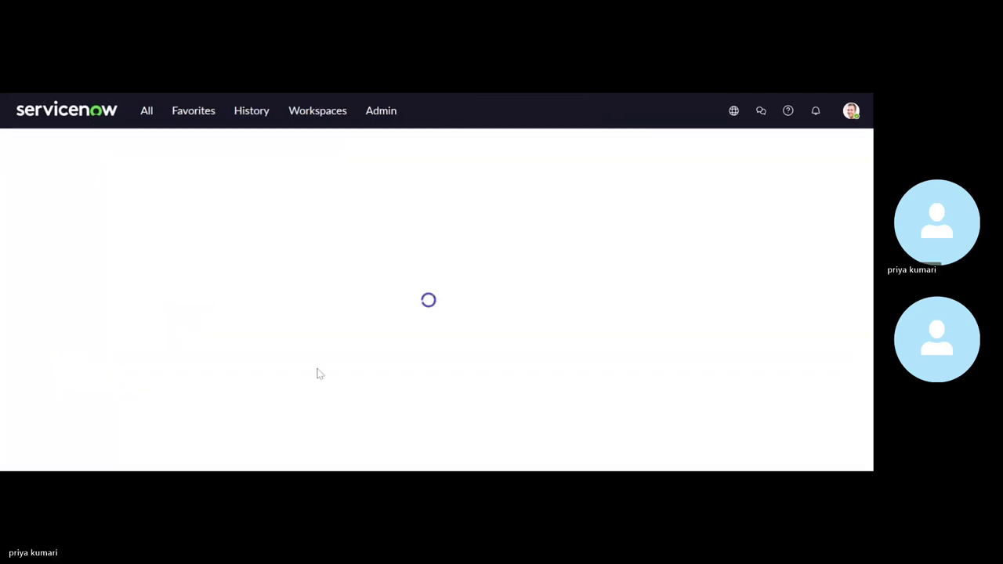
key(alt+Left)
scroll(311, 383, down, 2)
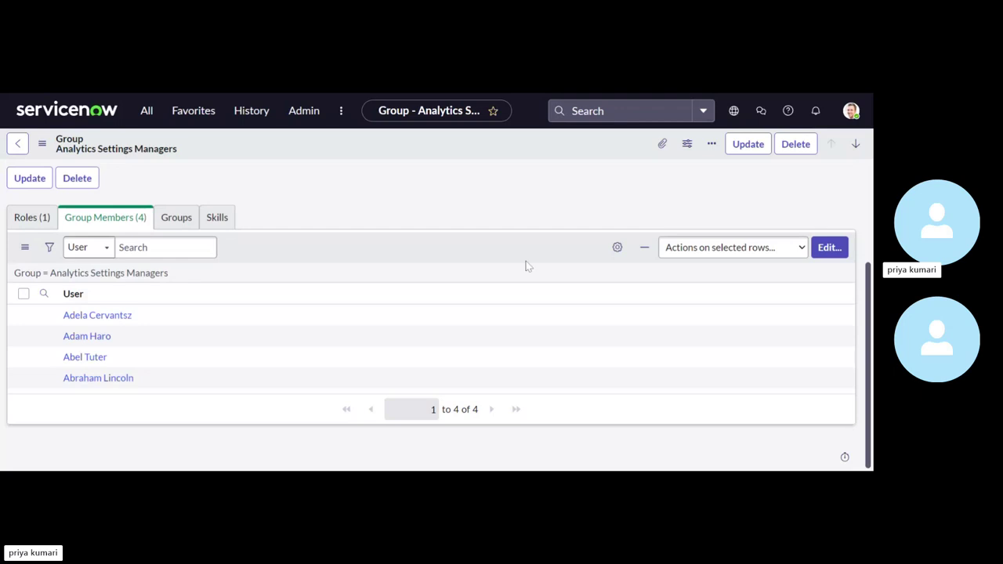
scroll(528, 266, up, 2)
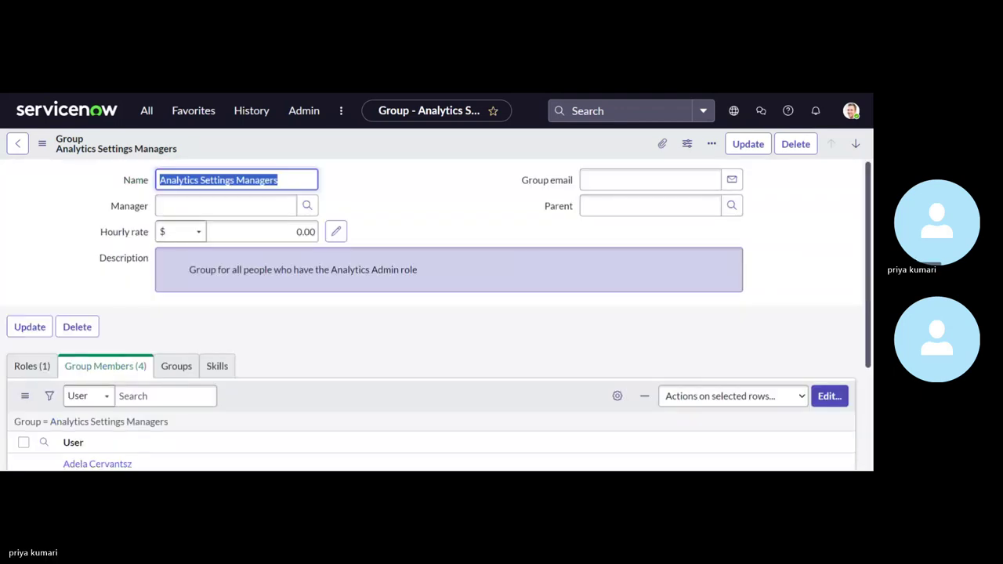